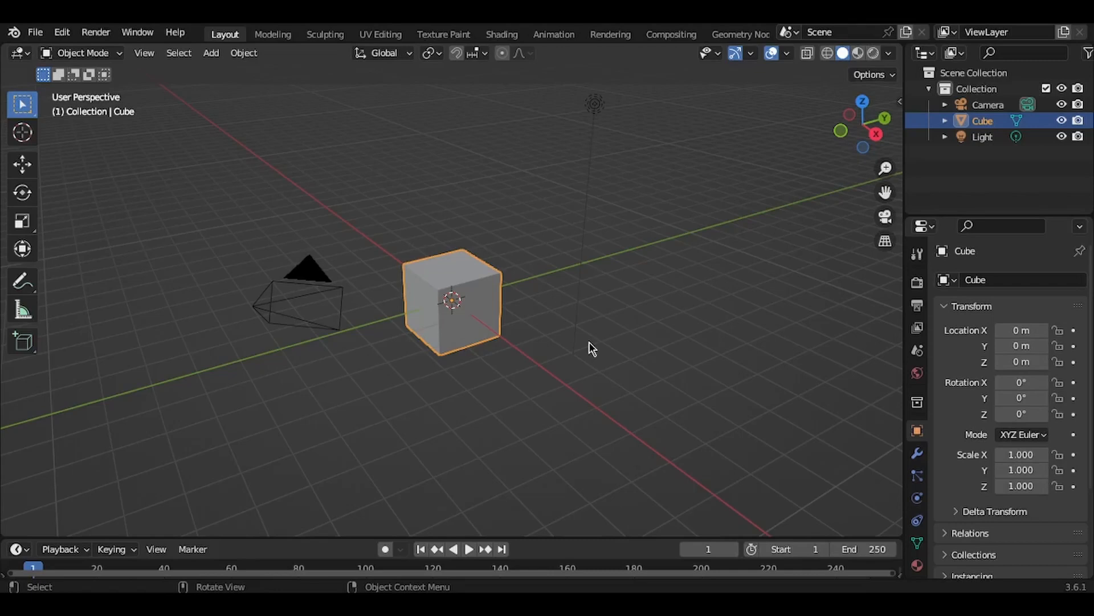
{"action": "scroll", "coordinate": [589, 341], "scroll_direction": "down", "scroll_amount": 3, "text": "ctrl"}
{"action": "key", "text": "shift+a"}
{"action": "mouse_move", "coordinate": [456, 183]}
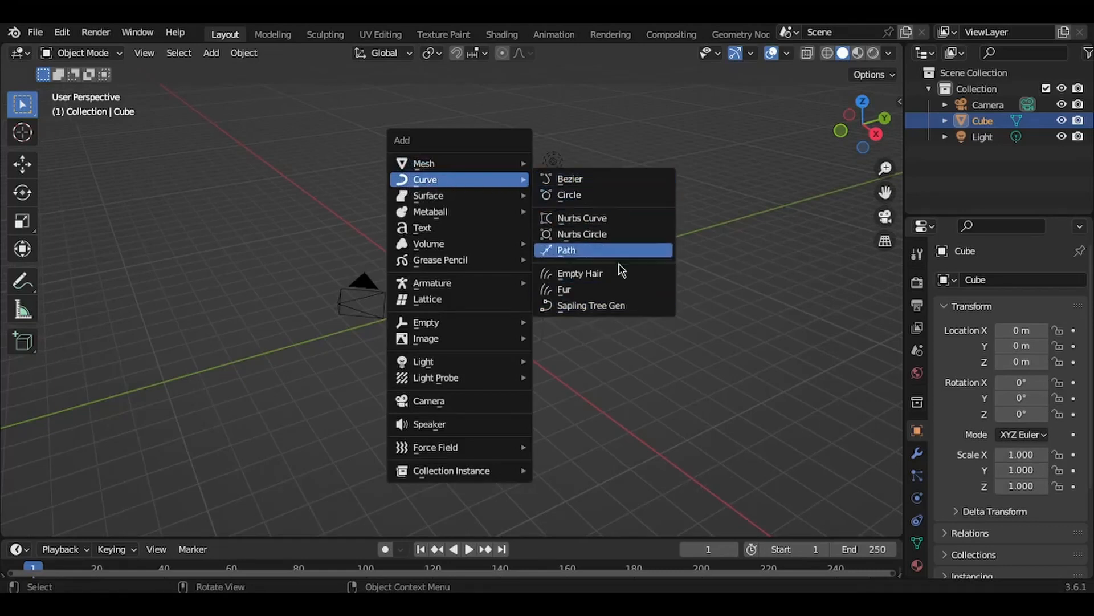
{"action": "key", "text": "Escape"}
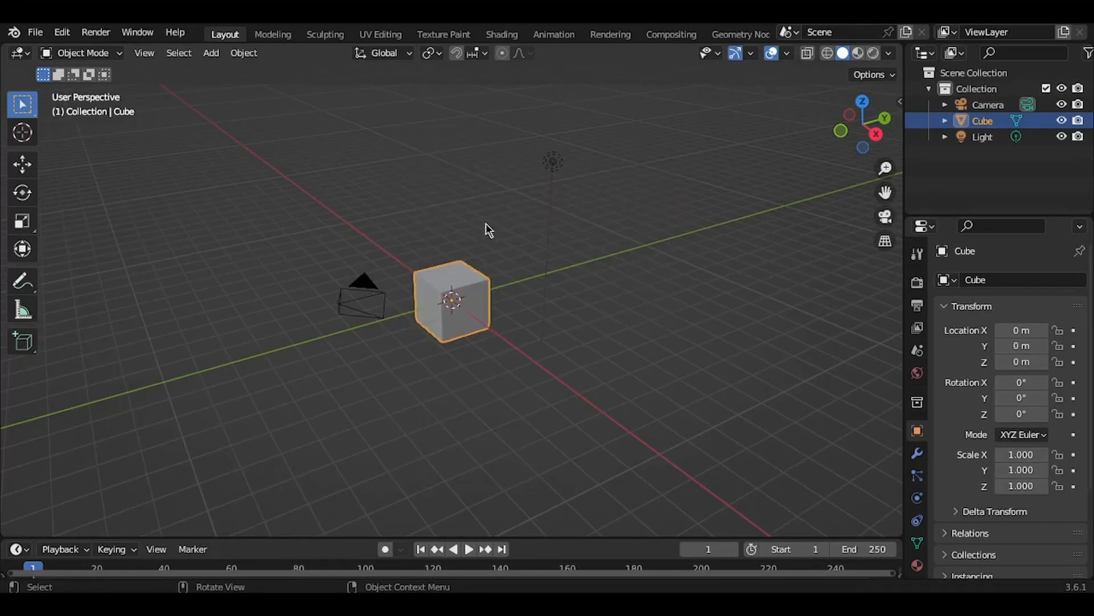
Enable the Add Curve: Extra Objects add-on in the preferences
{"action": "left_click", "coordinate": [62, 33]}
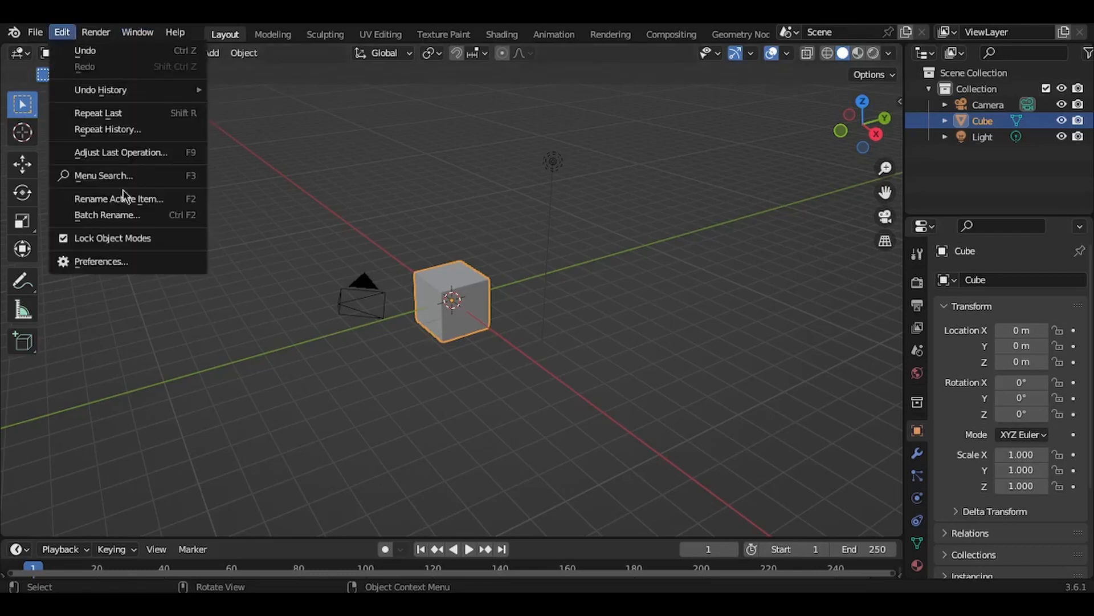
{"action": "left_click", "coordinate": [98, 260]}
{"action": "left_click", "coordinate": [447, 87]}
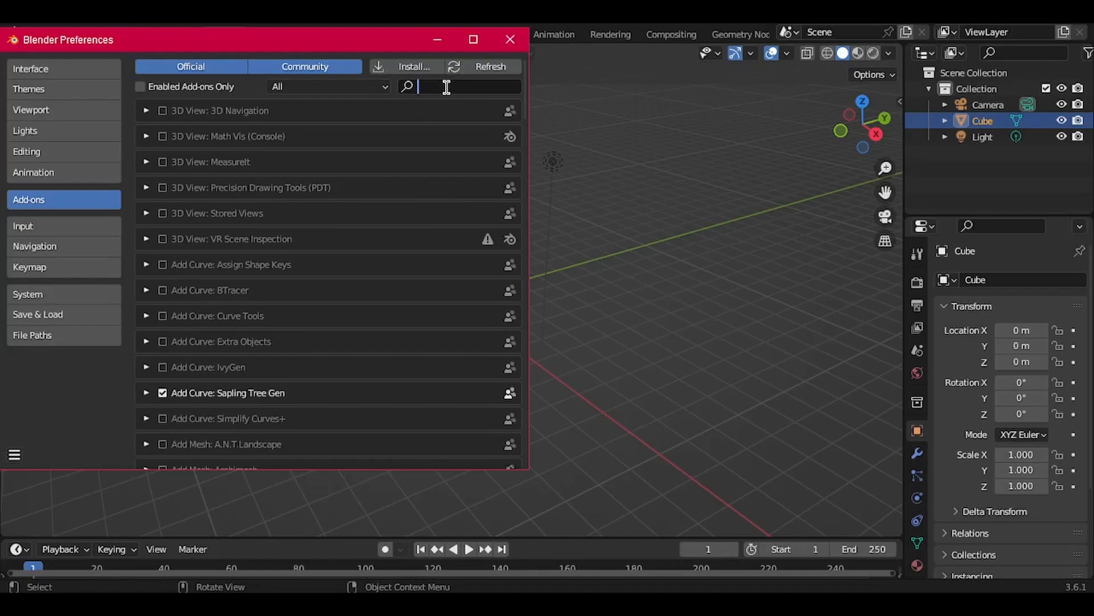
{"action": "type", "text": "CURVE"}
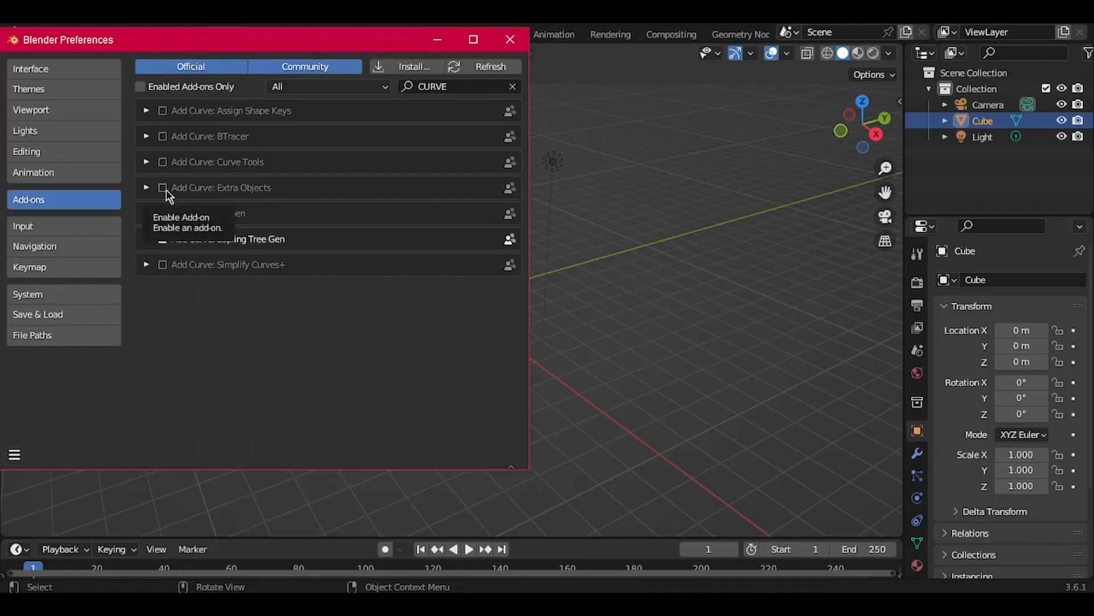
{"action": "left_click", "coordinate": [163, 188]}
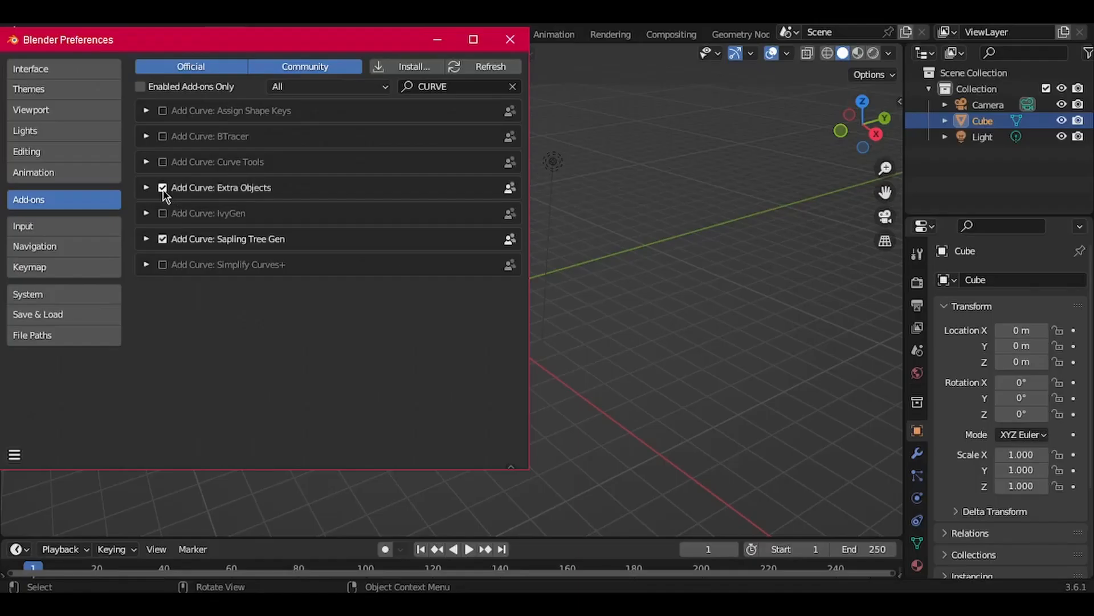
Save the preferences and close the preferences window
{"action": "left_click", "coordinate": [25, 452]}
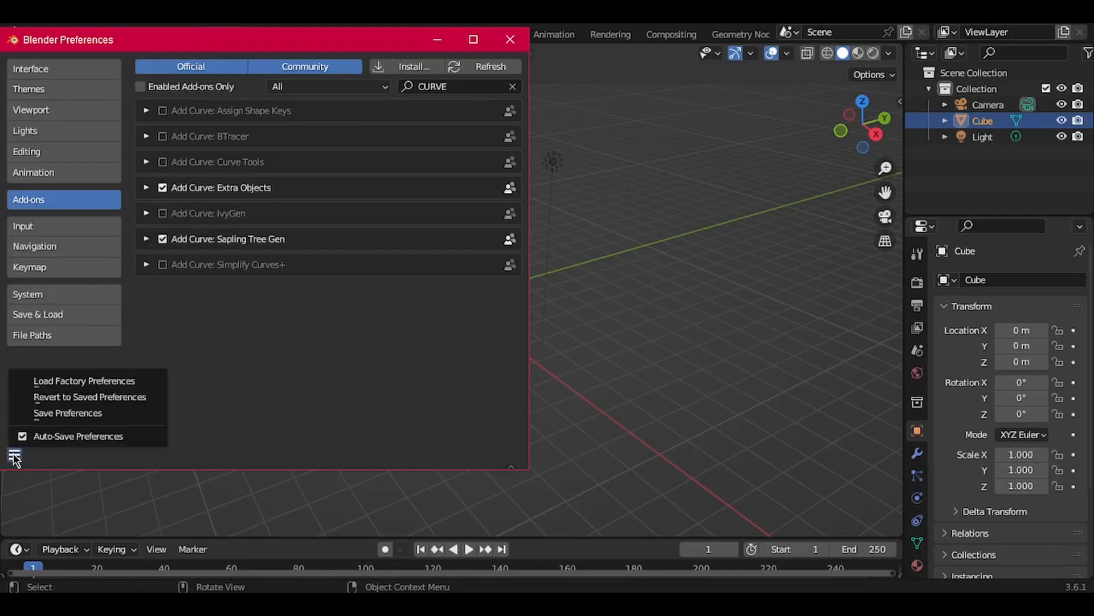
{"action": "left_click", "coordinate": [73, 415]}
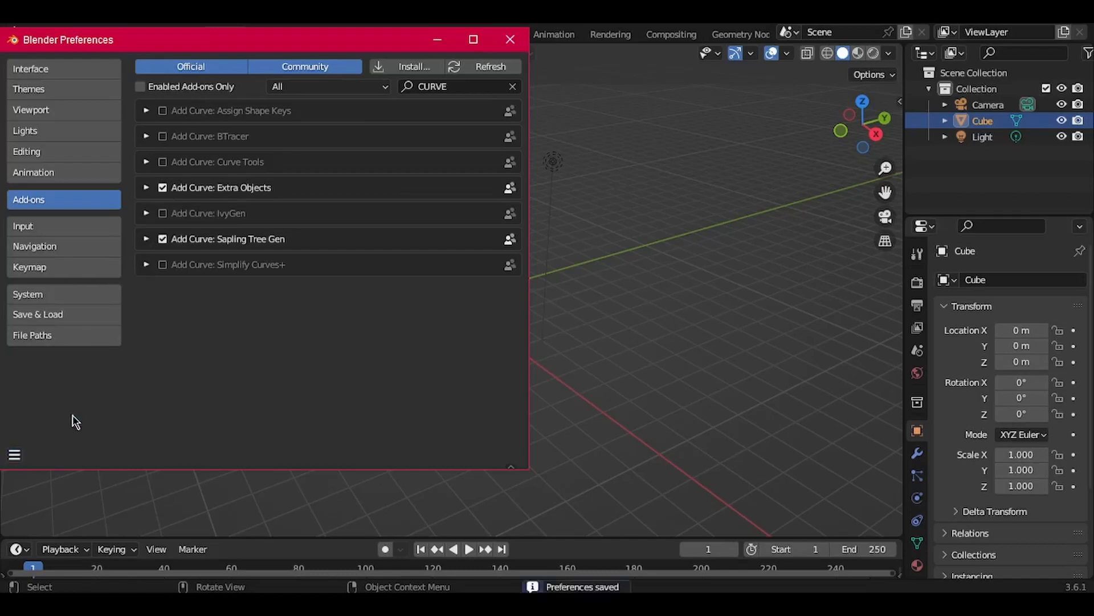
{"action": "left_click", "coordinate": [510, 39]}
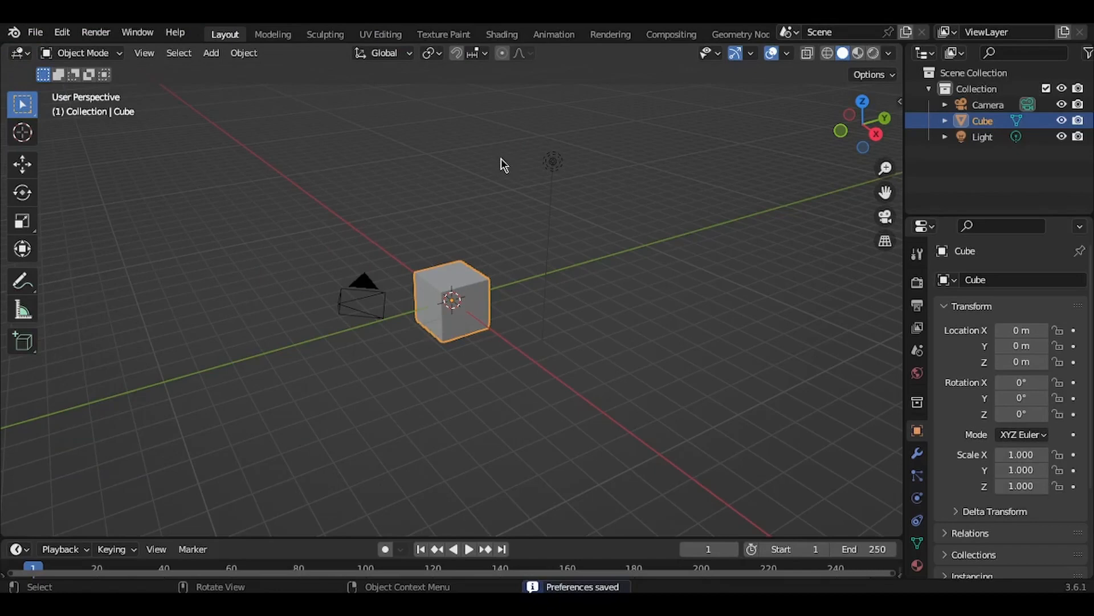
{"action": "key", "text": "shift+a"}
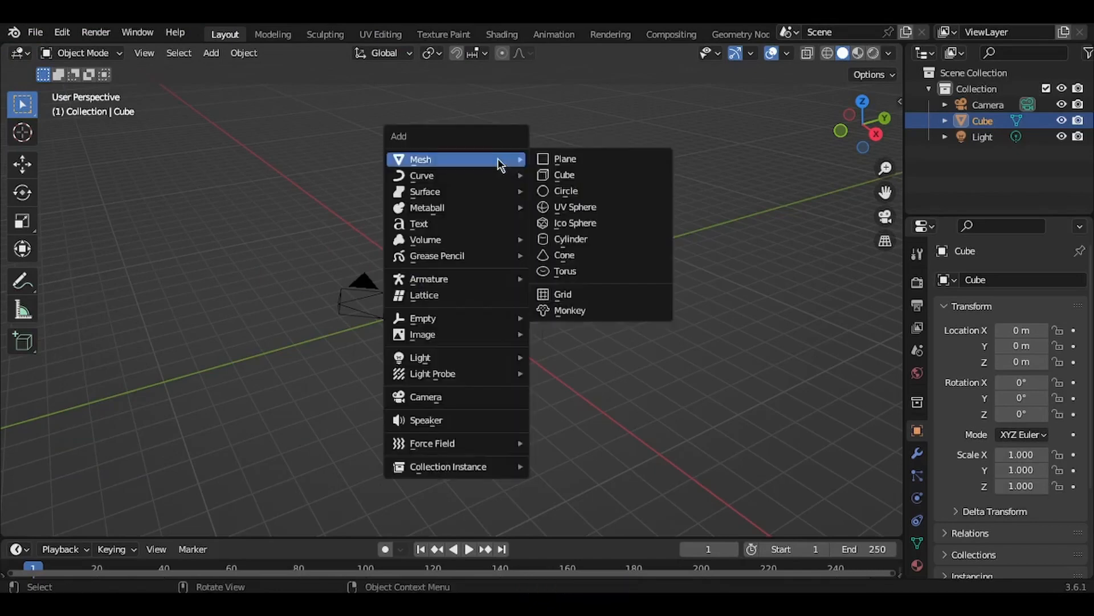
{"action": "mouse_move", "coordinate": [450, 175]}
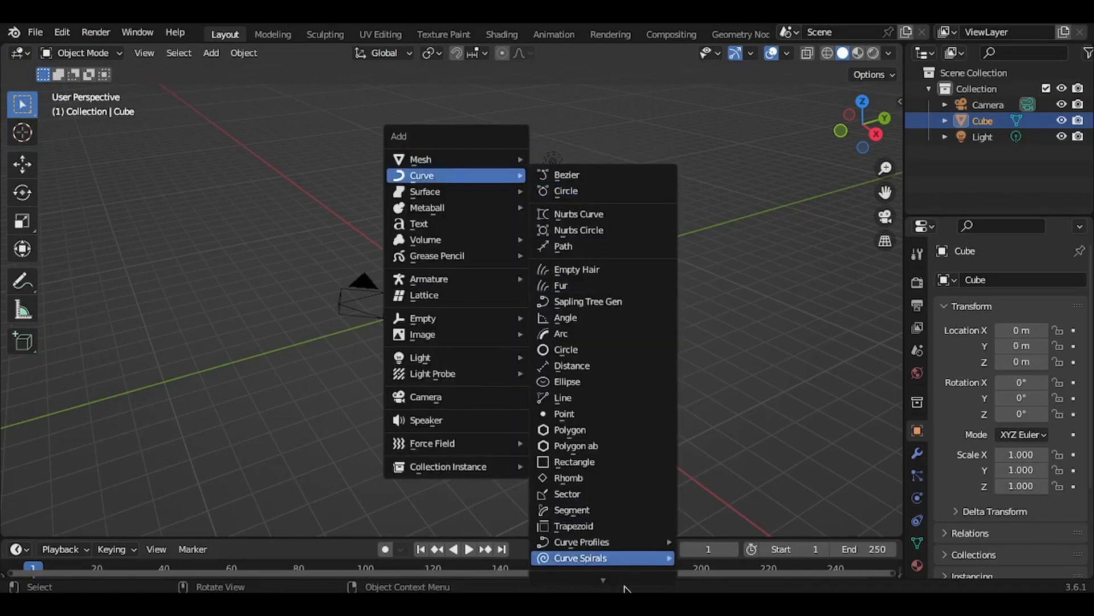
{"action": "scroll", "coordinate": [625, 576], "scroll_direction": "down", "scroll_amount": 2}
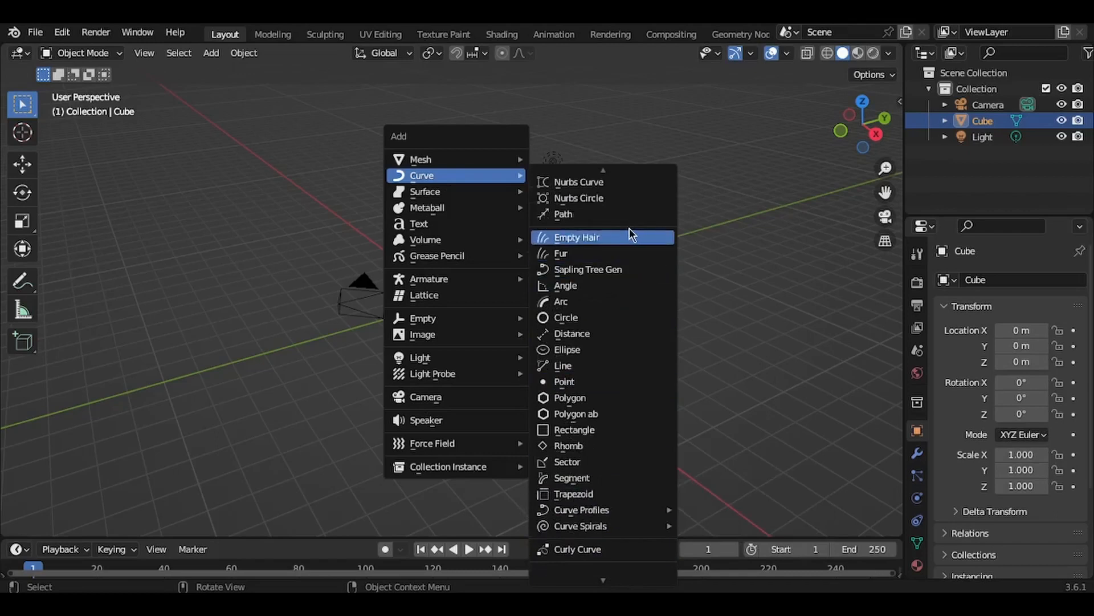
{"action": "key", "text": "Escape"}
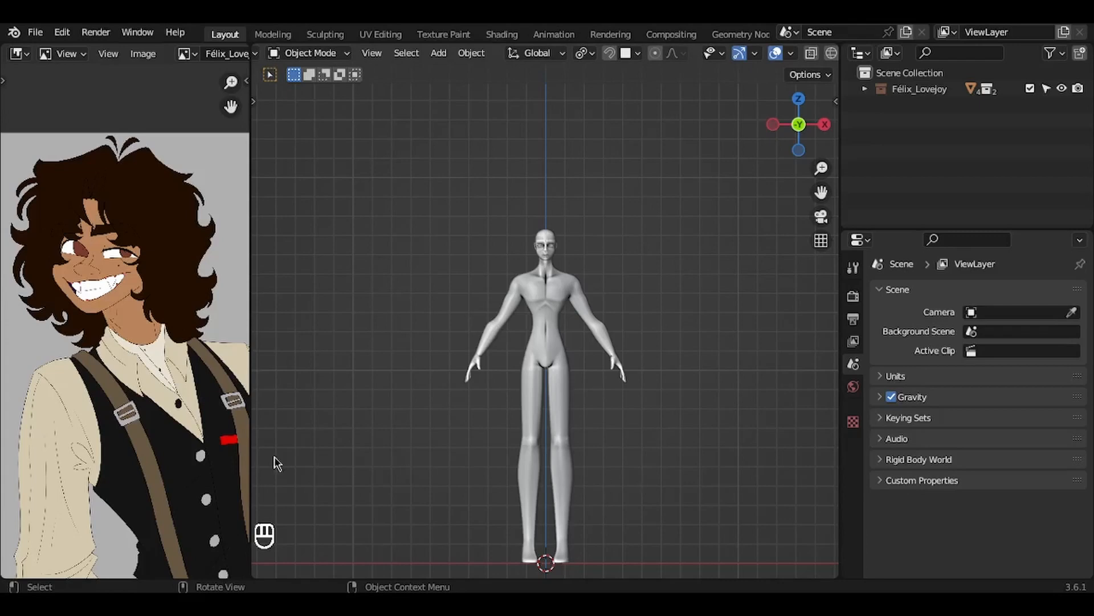
Add a Bezier circle curve at the origin, around the feet of the character model
{"action": "middle_click_drag", "start_coordinate": [161, 409], "coordinate": [177, 407]}
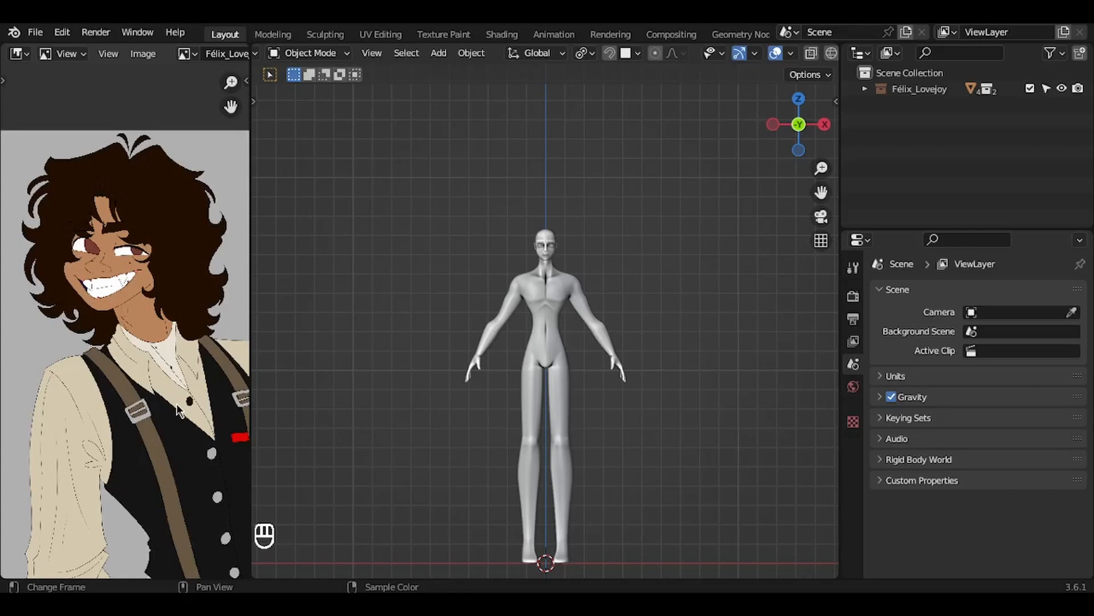
{"action": "middle_click_drag", "start_coordinate": [380, 255], "coordinate": [381, 255], "text": "shift"}
{"action": "key", "text": "shift+a"}
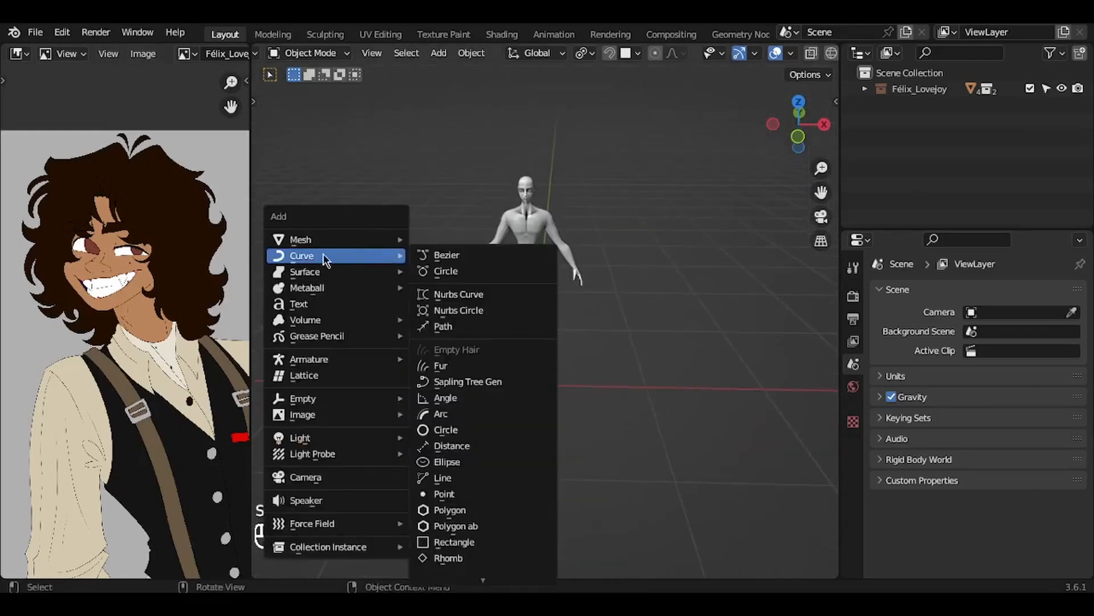
{"action": "left_click", "coordinate": [447, 272]}
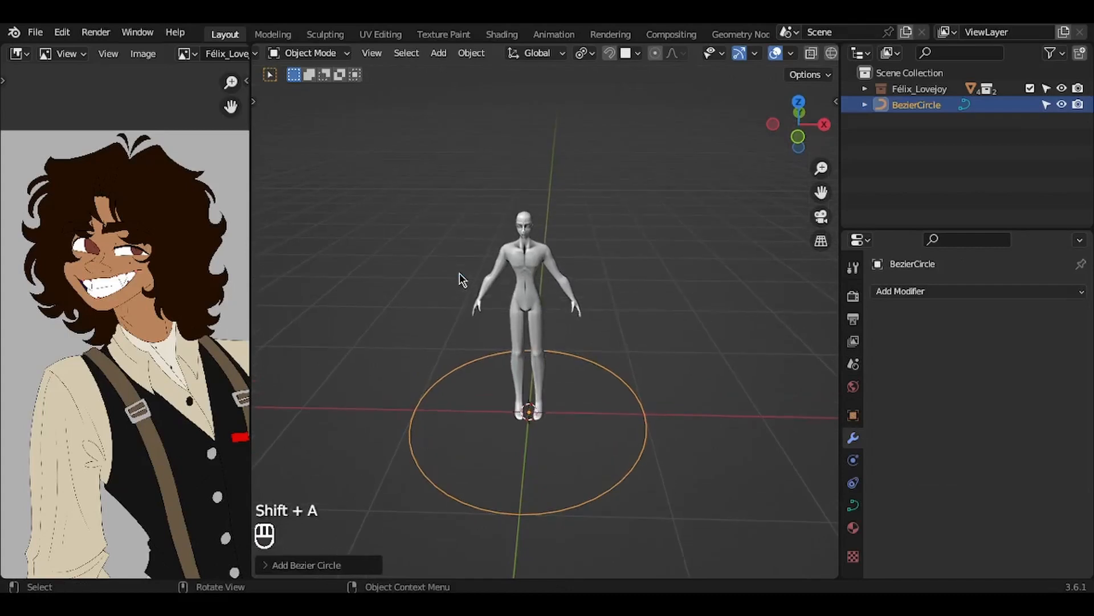
{"action": "middle_click_drag", "start_coordinate": [628, 349], "coordinate": [625, 368]}
{"action": "key", "text": "r"}
{"action": "key", "text": "r"}
{"action": "key", "text": "Escape"}
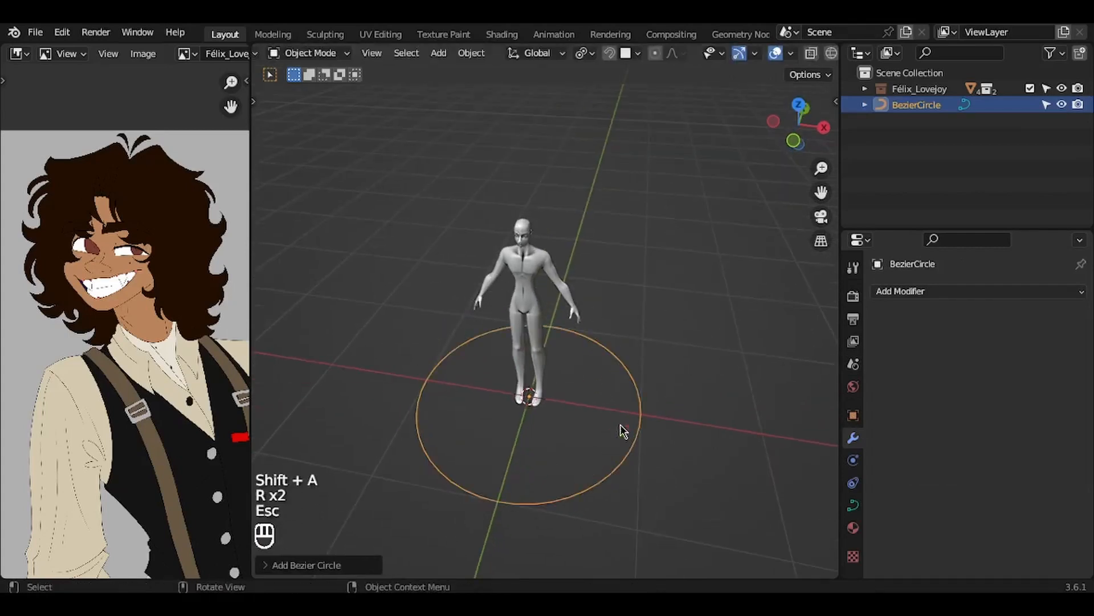
Isolate the Bezier circle in local view and scale it down to about 0.46
{"action": "key", "text": "KP_Divide"}
{"action": "middle_click_drag", "start_coordinate": [623, 431], "coordinate": [620, 425], "text": "ctrl"}
{"action": "key", "text": "s"}
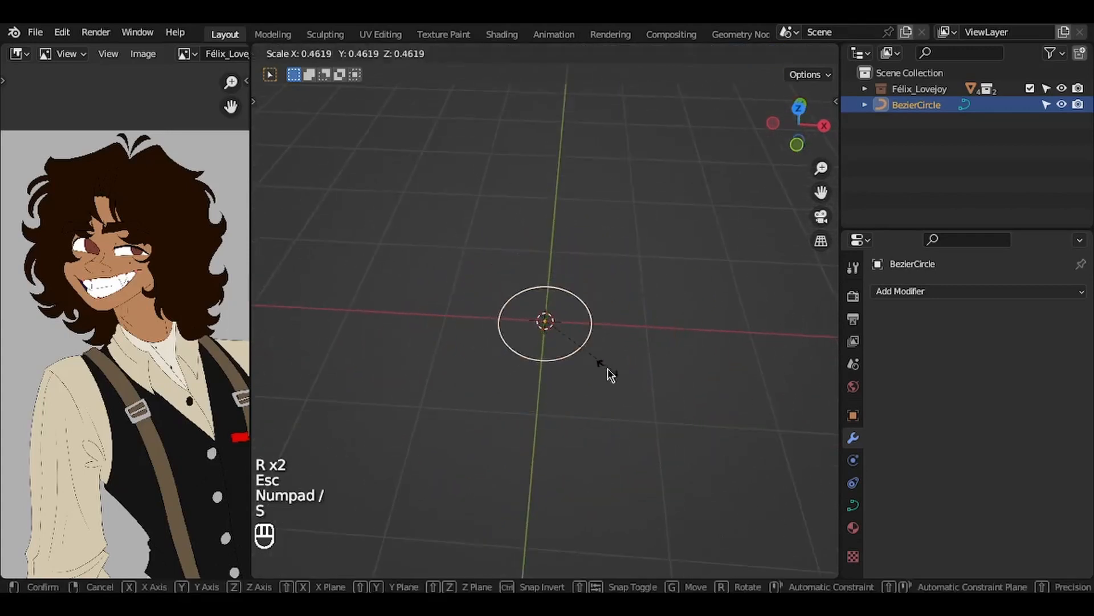
{"action": "left_click", "coordinate": [555, 344]}
Move the Bezier circle along the positive X axis, clear of the origin
{"action": "key", "text": "g"}
{"action": "key", "text": "x"}
{"action": "left_click", "coordinate": [738, 378]}
Add a Spheric curve spiral at the origin
{"action": "key", "text": "shift+a"}
{"action": "key", "text": "shift+a"}
{"action": "mouse_move", "coordinate": [344, 111]}
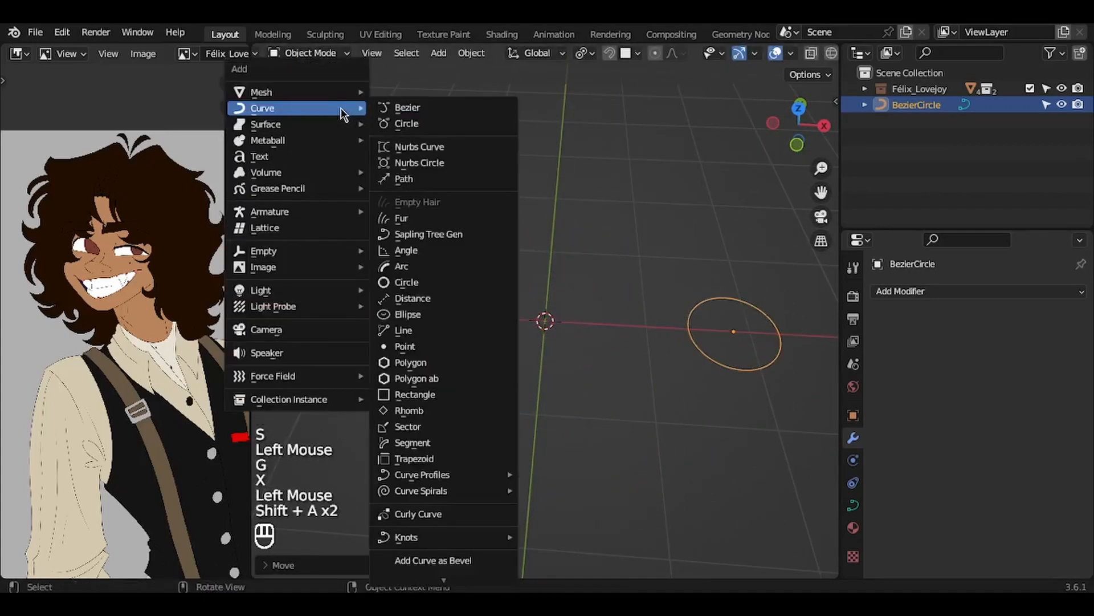
{"action": "mouse_move", "coordinate": [459, 495]}
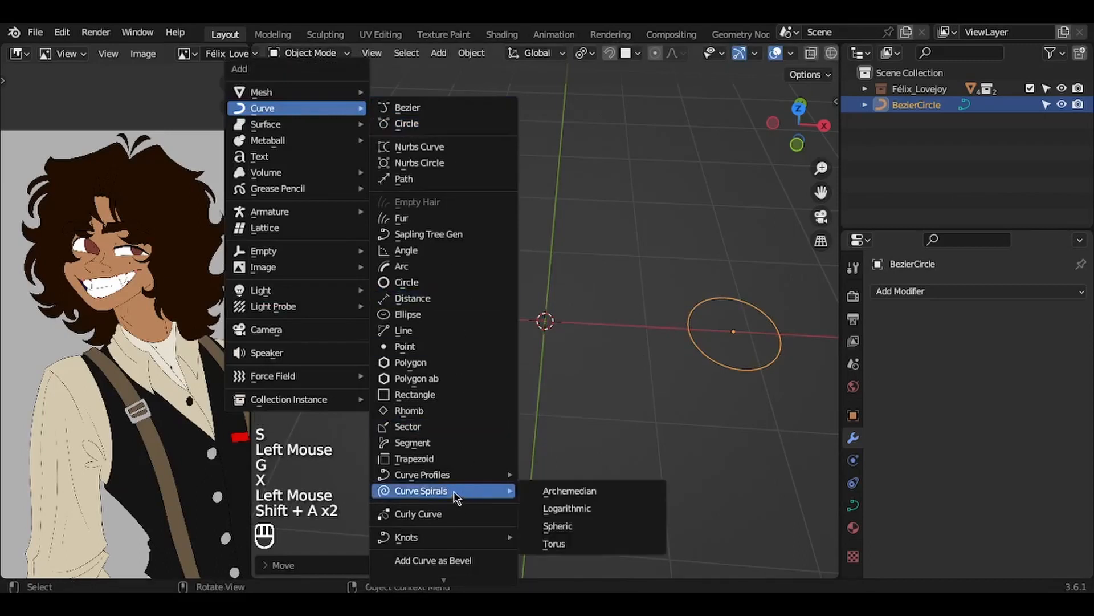
{"action": "left_click", "coordinate": [572, 528]}
Open the new spiral's creation settings and set its steps to 10
{"action": "scroll", "coordinate": [610, 467], "scroll_direction": "up", "scroll_amount": 3, "text": "ctrl"}
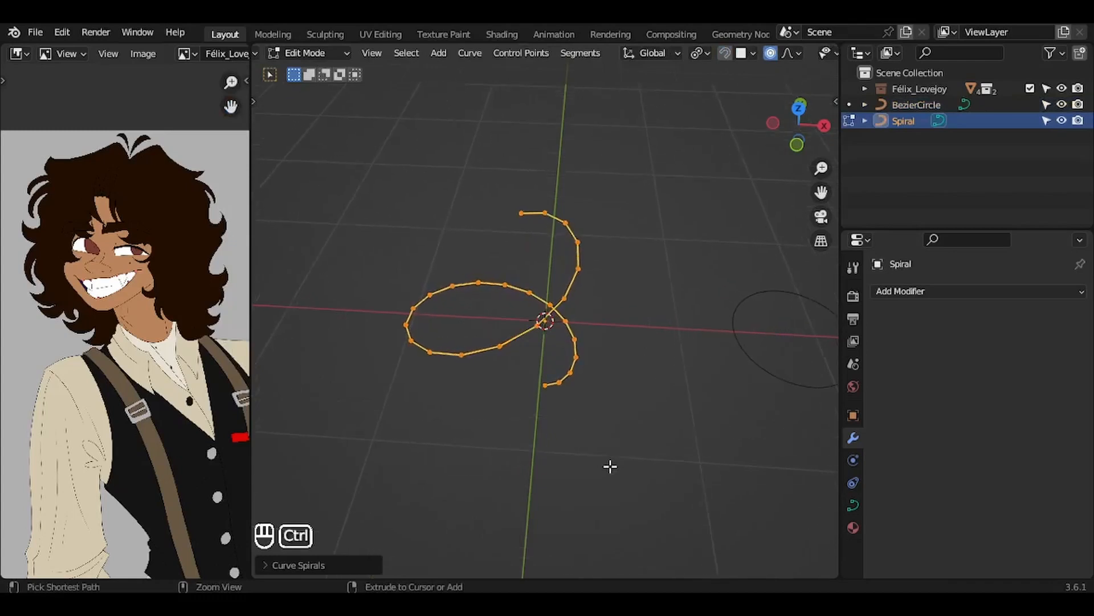
{"action": "scroll", "coordinate": [610, 466], "scroll_direction": "right", "scroll_amount": 4}
{"action": "scroll", "coordinate": [610, 466], "scroll_direction": "left", "scroll_amount": 10}
{"action": "scroll", "coordinate": [610, 467], "scroll_direction": "right", "scroll_amount": 2}
{"action": "scroll", "coordinate": [610, 466], "scroll_direction": "right", "scroll_amount": 5}
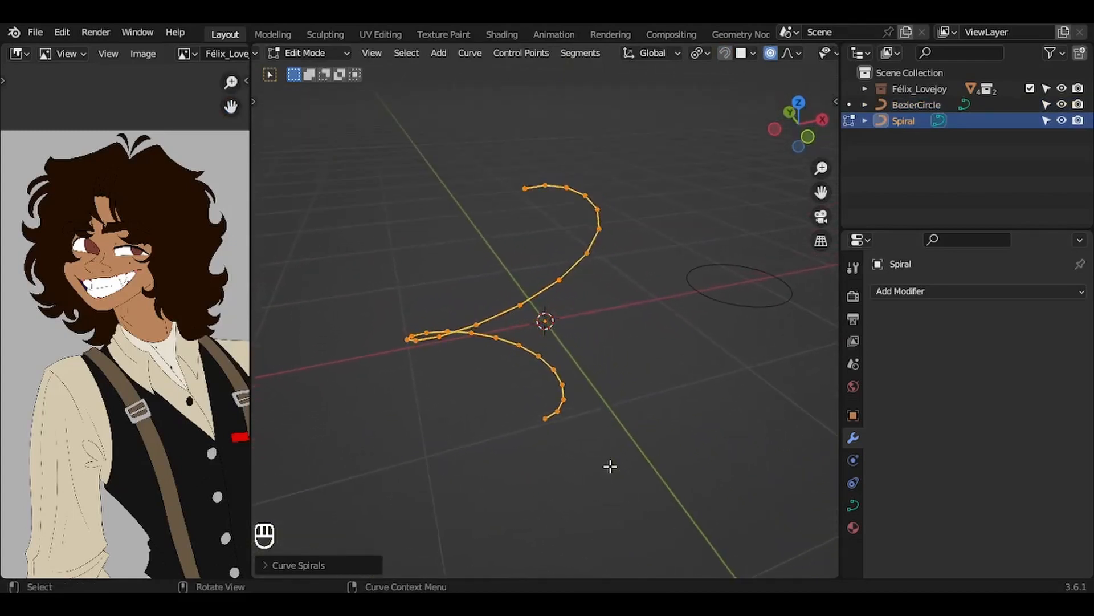
{"action": "scroll", "coordinate": [609, 466], "scroll_direction": "right", "scroll_amount": 6}
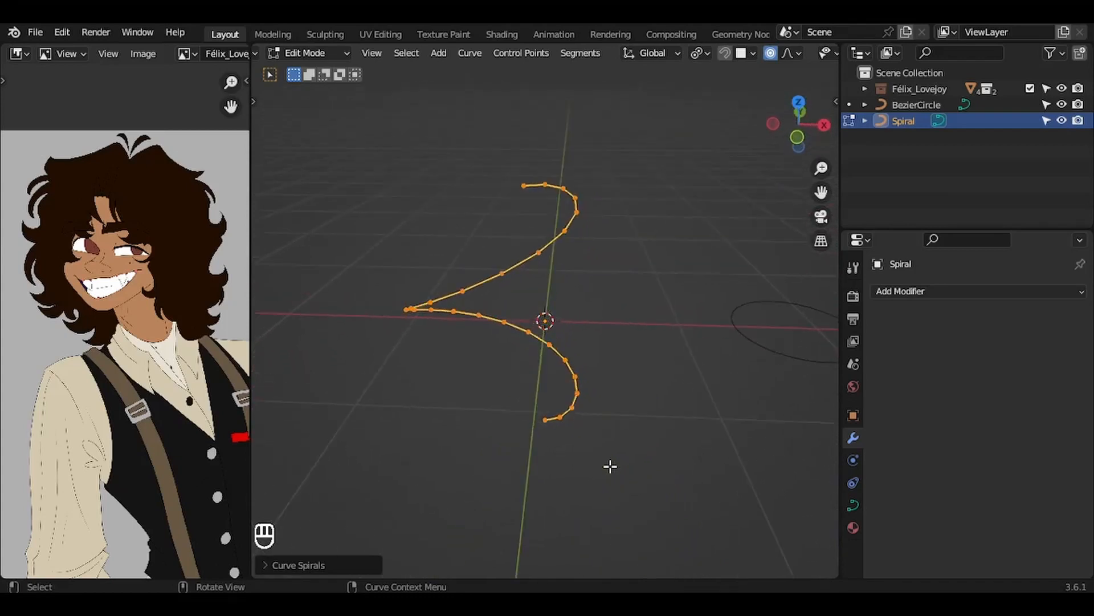
{"action": "left_click", "coordinate": [269, 565]}
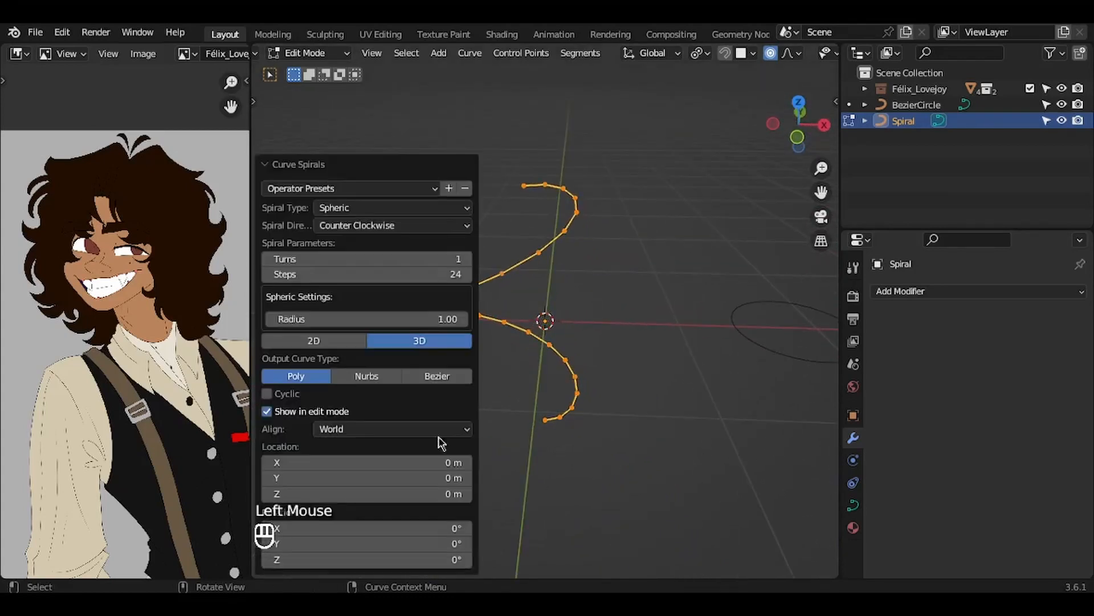
{"action": "scroll", "coordinate": [552, 378], "scroll_direction": "left", "scroll_amount": 5, "text": "shift"}
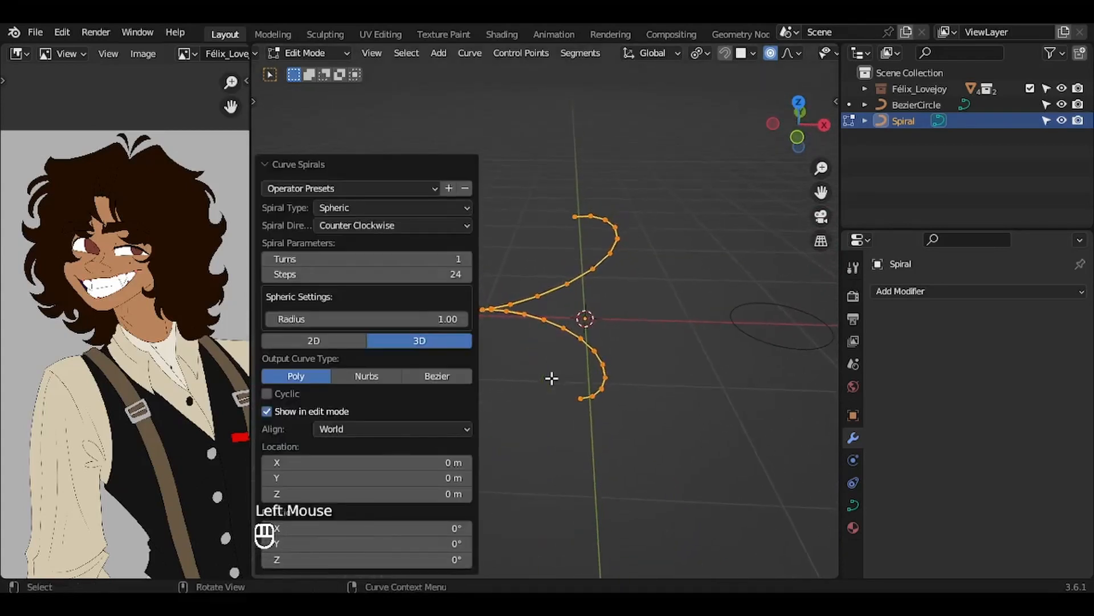
{"action": "scroll", "coordinate": [552, 377], "scroll_direction": "right", "scroll_amount": 5}
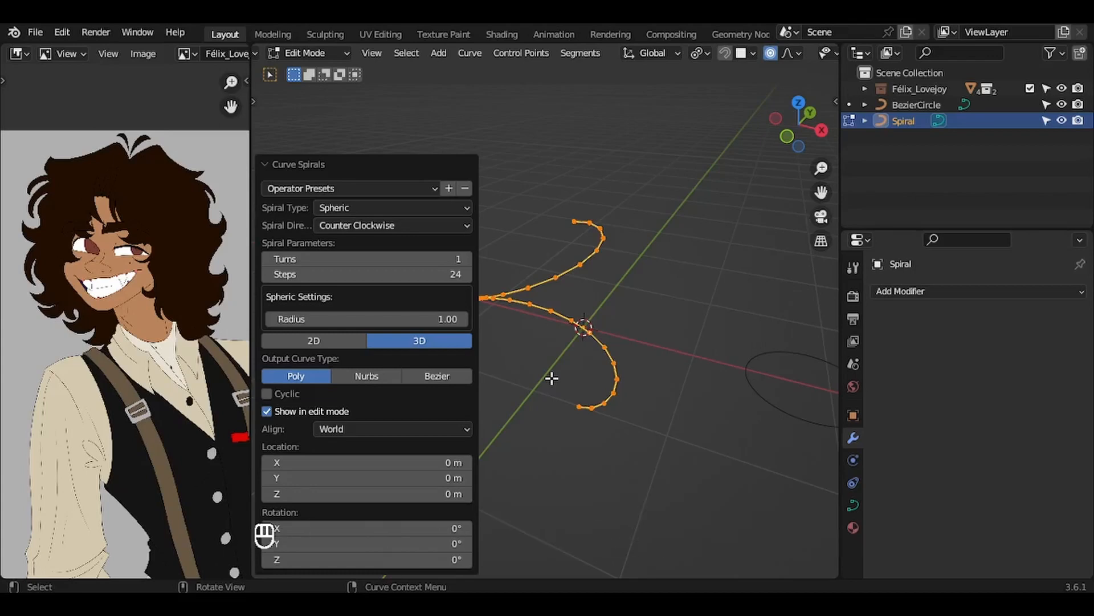
{"action": "middle_click_drag", "start_coordinate": [576, 342], "coordinate": [604, 354], "text": "shift"}
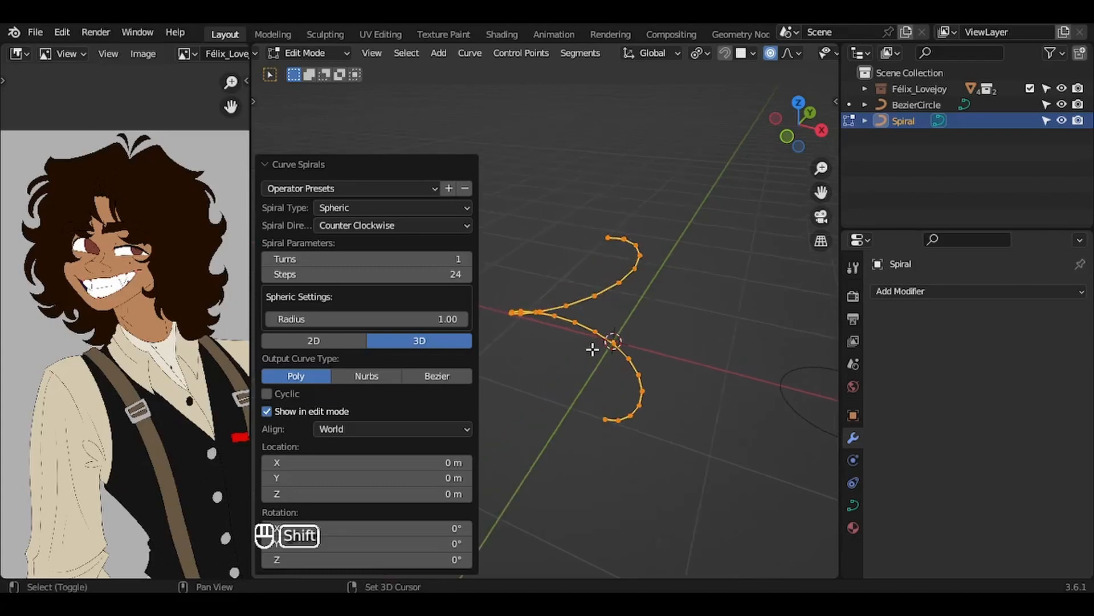
{"action": "left_click", "coordinate": [384, 274]}
{"action": "type", "text": "10"}
{"action": "key", "text": "Return"}
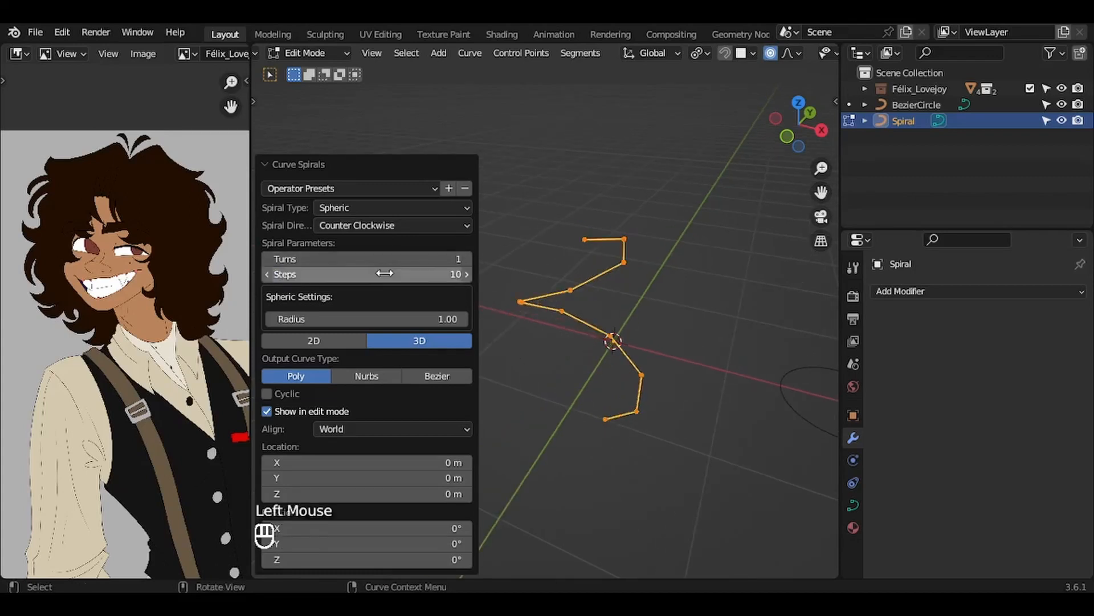
Set the spiral to 14 steps, 3 turns and a radius of 1.03
{"action": "left_click", "coordinate": [385, 273]}
{"action": "type", "text": "14"}
{"action": "key", "text": "Return"}
{"action": "left_click", "coordinate": [466, 259]}
{"action": "left_click", "coordinate": [465, 260]}
{"action": "mouse_move", "coordinate": [364, 318]}
{"action": "left_mouse_down"}
{"action": "mouse_move", "coordinate": [347, 319]}
{"action": "mouse_move", "coordinate": [370, 318]}
{"action": "left_mouse_up"}
Try the spiral's Nurbs output type, Cyclic option and other direction, and switch back to Poly, non-cyclic, Counter Clockwise and Spheric
{"action": "left_click", "coordinate": [366, 376]}
{"action": "left_click", "coordinate": [296, 376]}
{"action": "left_click", "coordinate": [279, 395]}
{"action": "left_click", "coordinate": [277, 395]}
{"action": "left_click", "coordinate": [372, 229]}
{"action": "left_click", "coordinate": [368, 261]}
{"action": "left_click", "coordinate": [372, 229]}
{"action": "left_click", "coordinate": [371, 243]}
{"action": "left_click", "coordinate": [358, 208]}
{"action": "left_click", "coordinate": [344, 259]}
Collapse the spiral settings, scale the spiral narrower on the X and Y axes only, and return to Object Mode
{"action": "middle_click_drag", "start_coordinate": [576, 399], "coordinate": [594, 414]}
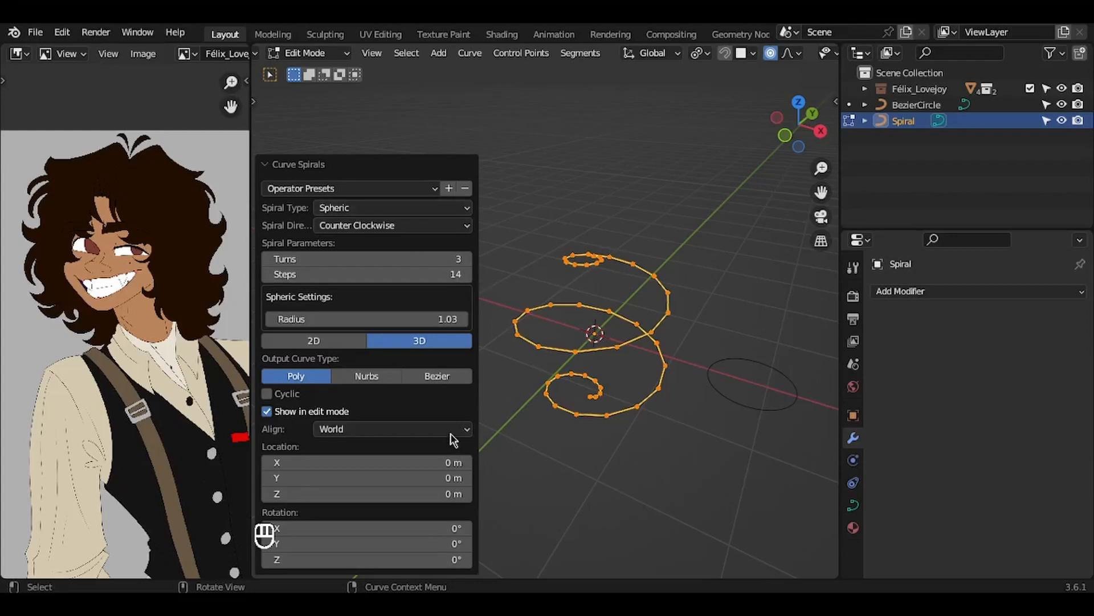
{"action": "left_click", "coordinate": [275, 162]}
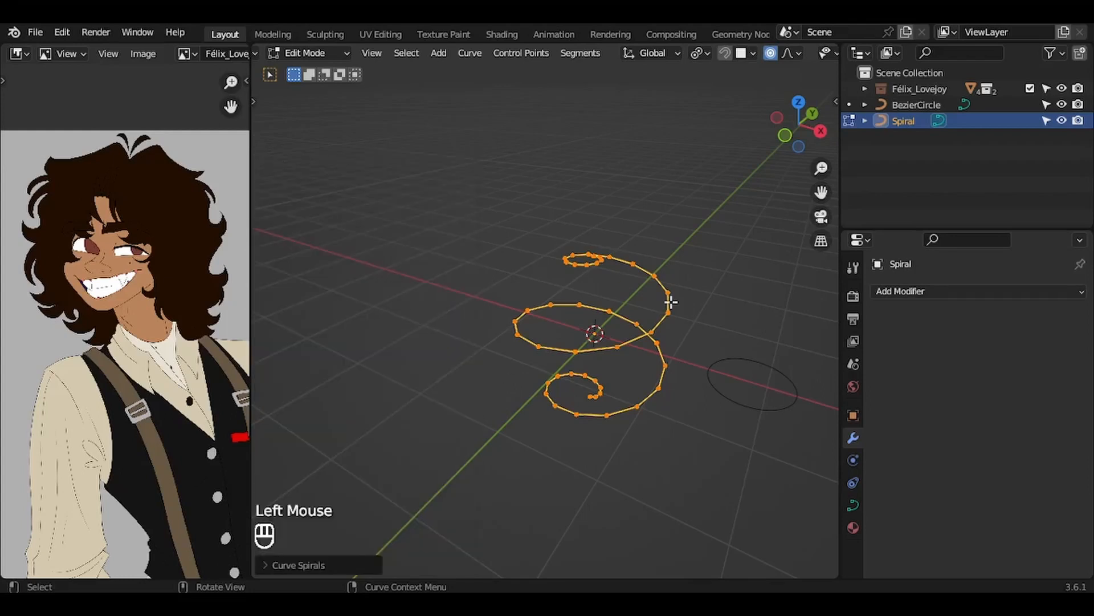
{"action": "key", "text": "KP_1"}
{"action": "scroll", "coordinate": [672, 302], "scroll_direction": "up", "scroll_amount": 3, "text": "ctrl"}
{"action": "scroll", "coordinate": [672, 302], "scroll_direction": "right", "scroll_amount": 3, "text": "shift"}
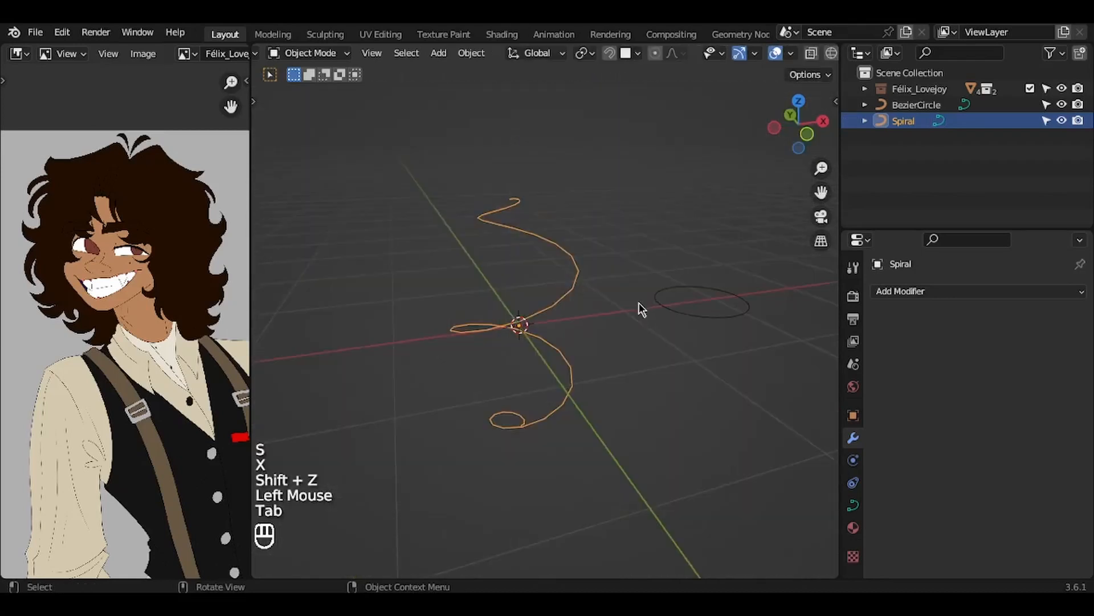
{"action": "scroll", "coordinate": [639, 303], "scroll_direction": "right", "scroll_amount": 5}
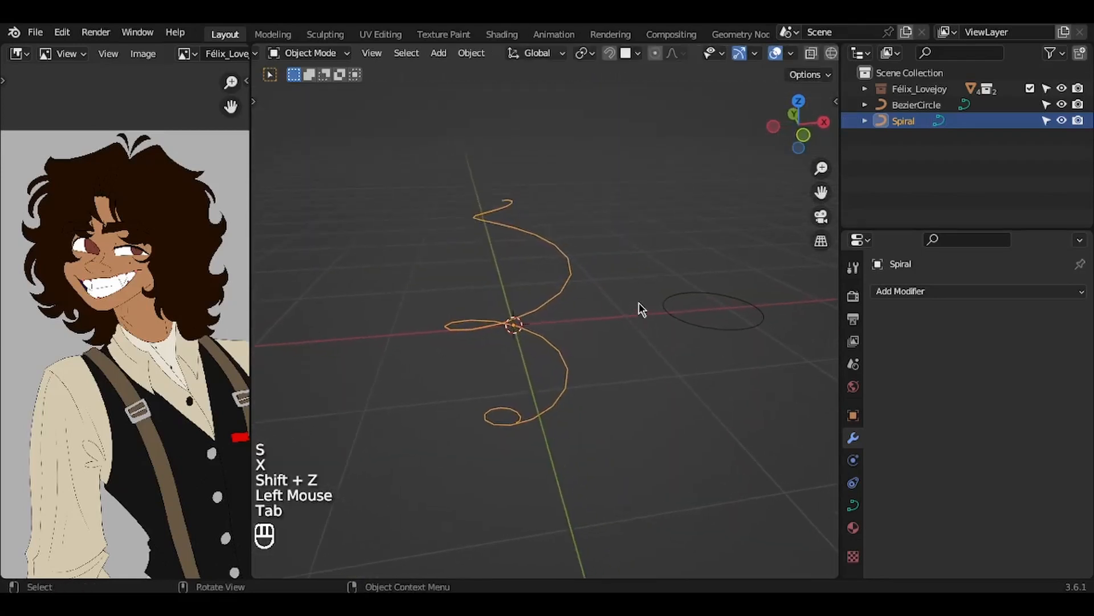
Enter Edit Mode on the Bezier circle and stretch it along the X axis into a wide oval
{"action": "left_click", "coordinate": [675, 322]}
{"action": "key", "text": "g"}
{"action": "key", "text": "Escape"}
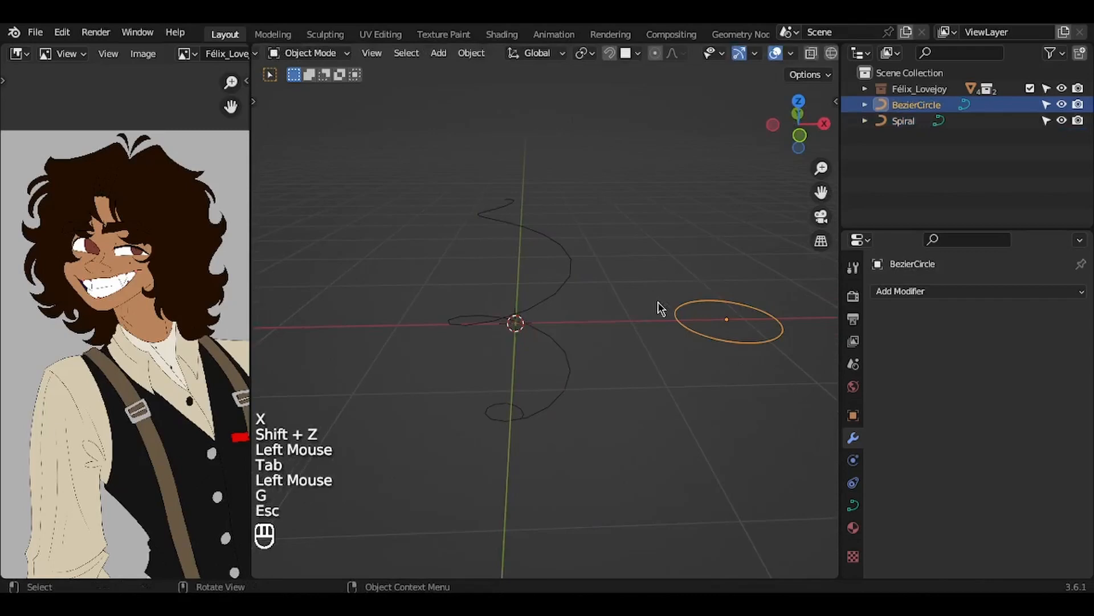
{"action": "key", "text": "KP_Decimal"}
{"action": "key", "text": "KP_7"}
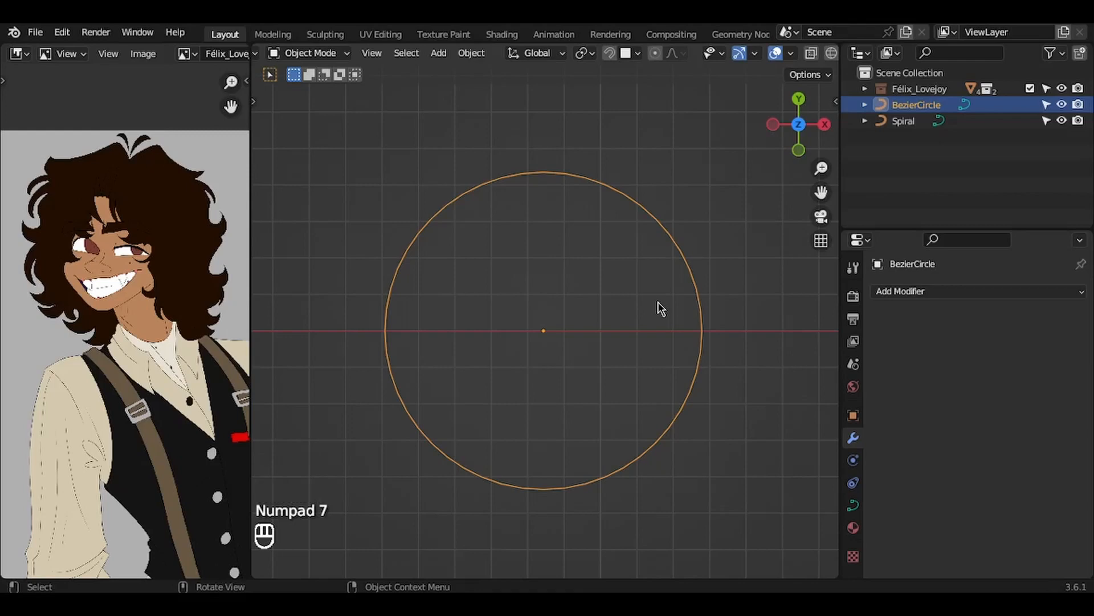
{"action": "key", "text": "Tab"}
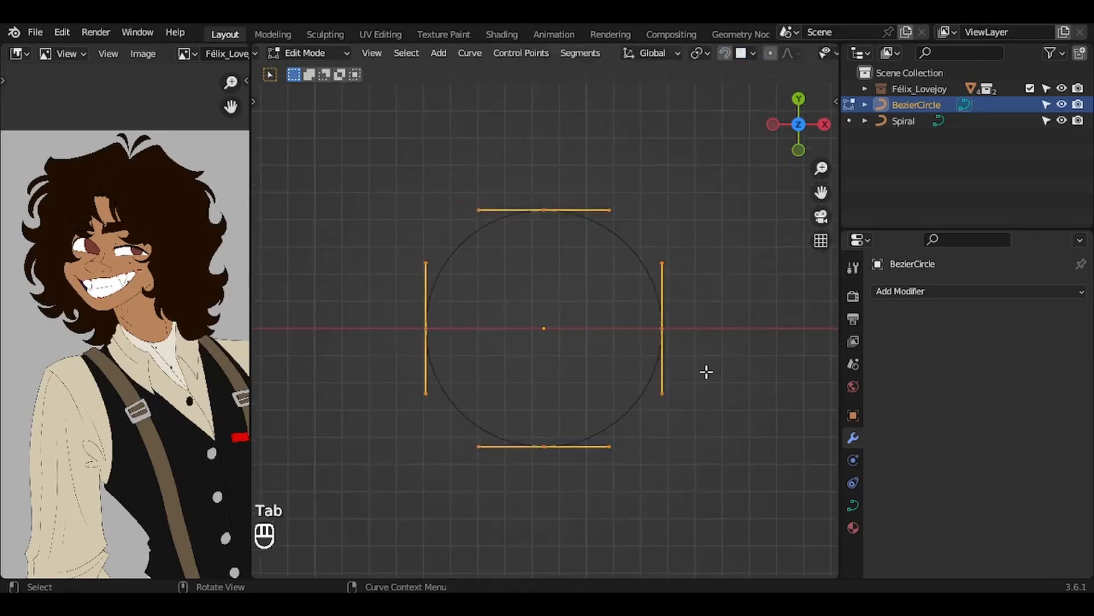
{"action": "key", "text": "s"}
{"action": "key", "text": "x"}
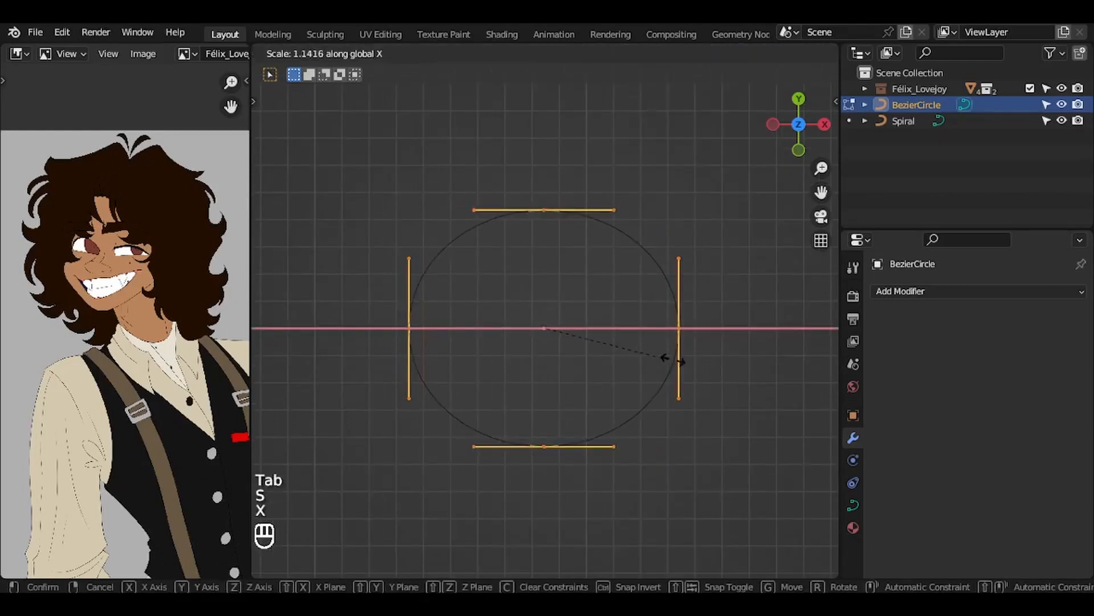
{"action": "left_click", "coordinate": [723, 361]}
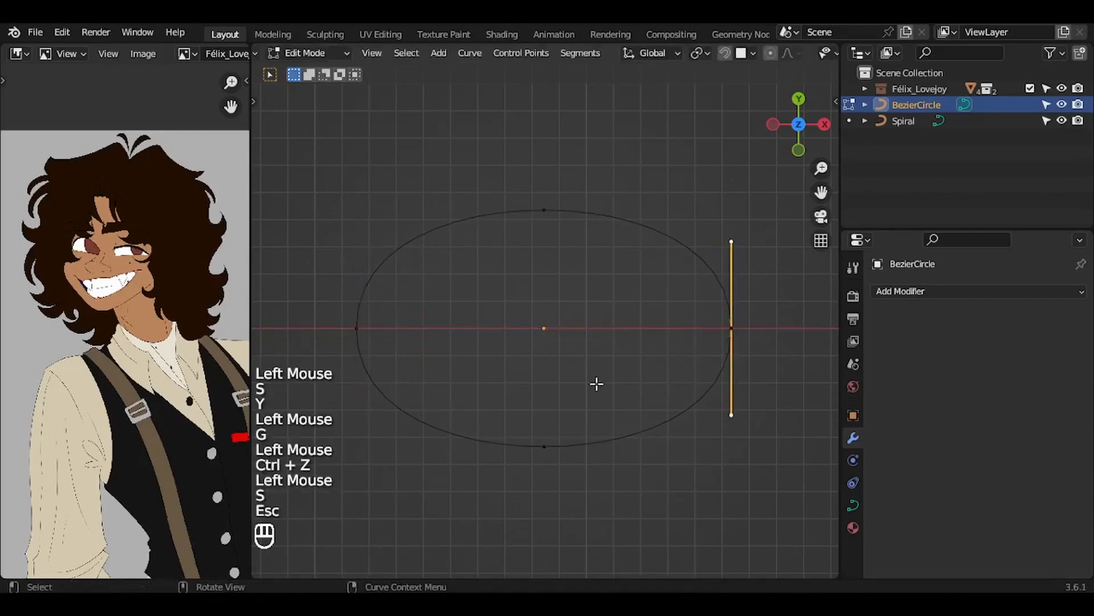
Scale down the handles of the oval's two outermost X-axis points to roughly half their length, making both ends more pointed
{"action": "key", "text": "s"}
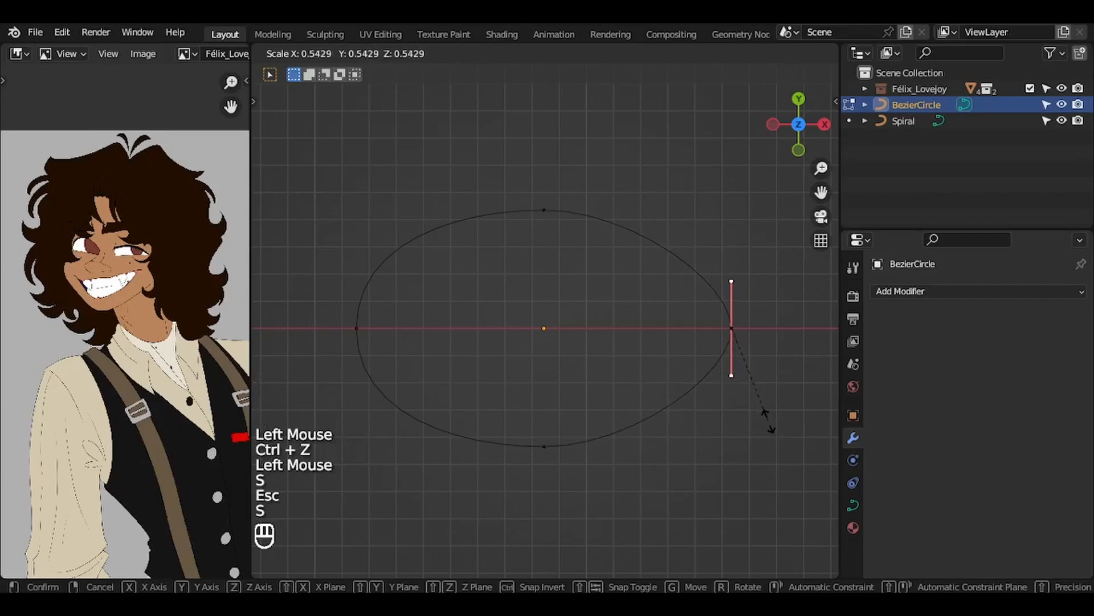
{"action": "left_click", "coordinate": [767, 420]}
{"action": "left_click", "coordinate": [356, 330]}
{"action": "key", "text": "s"}
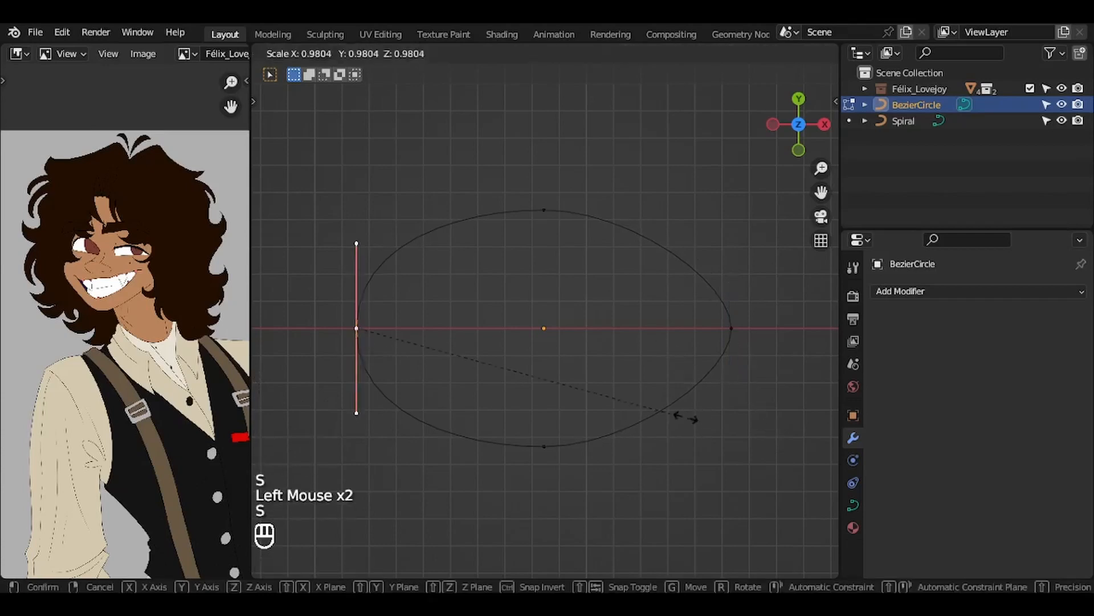
{"action": "left_click", "coordinate": [536, 370]}
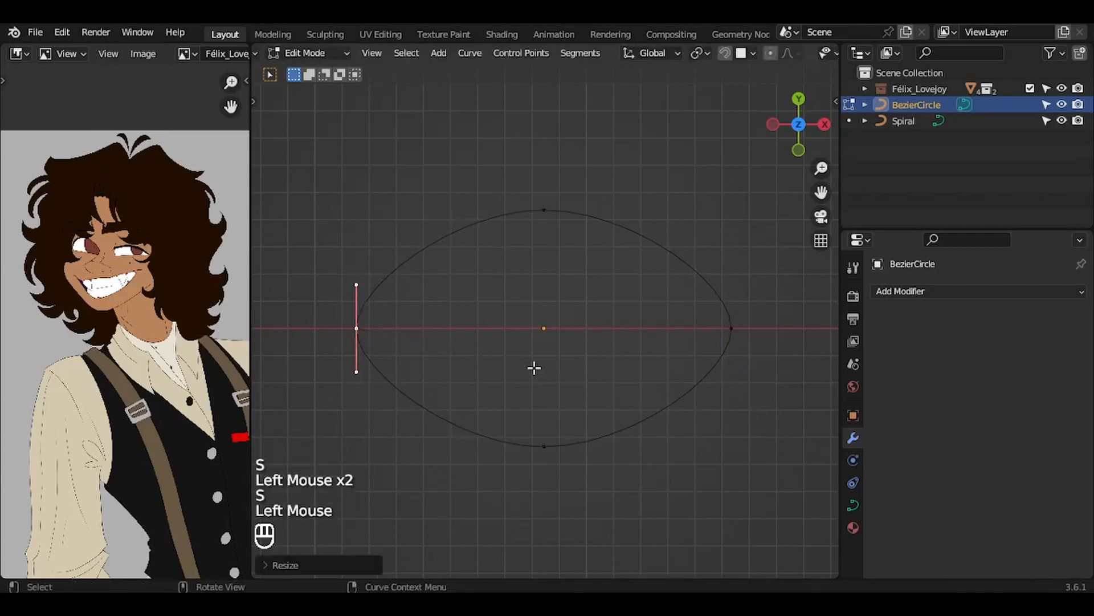
Select all the oval's points and flatten the shape along the Y axis
{"action": "key", "text": "a"}
{"action": "key", "text": "s"}
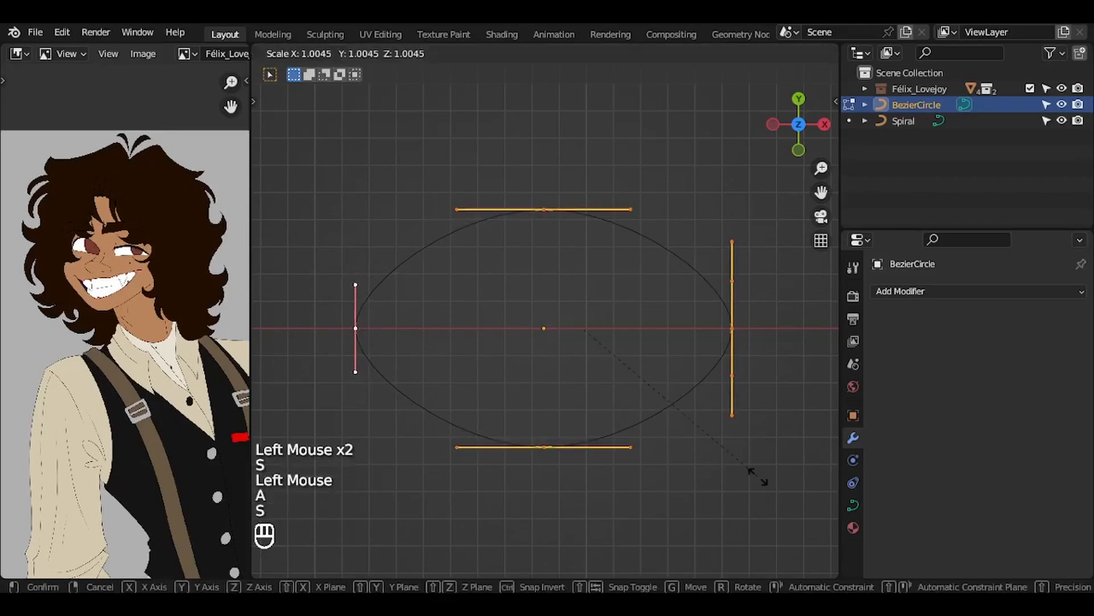
{"action": "key", "text": "y"}
{"action": "left_click", "coordinate": [712, 450]}
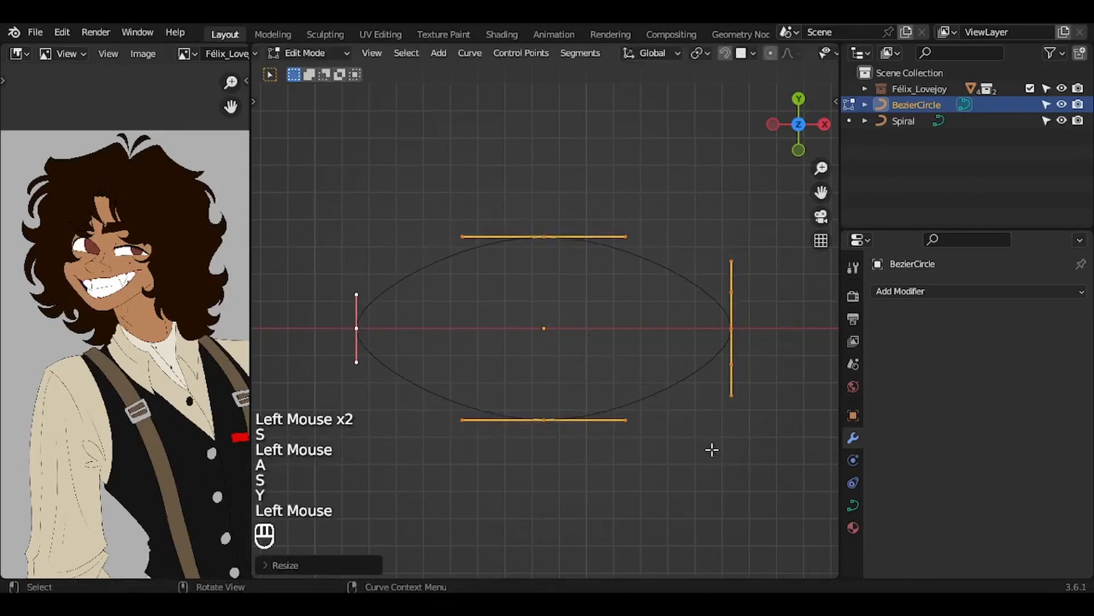
Subdivide the whole oval curve twice to add more control points
{"action": "right_click", "coordinate": [683, 232]}
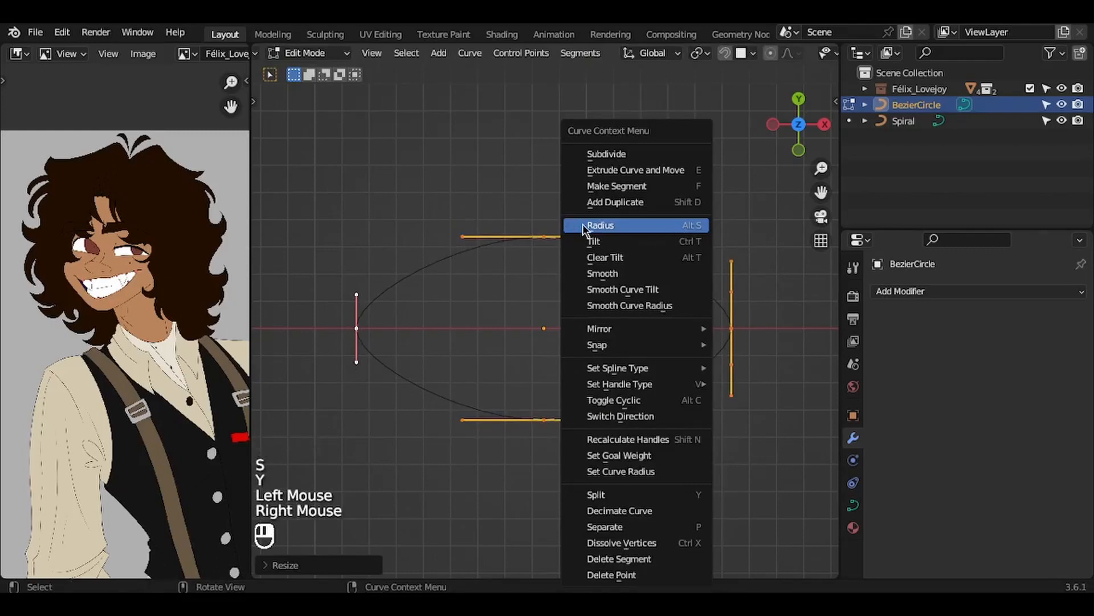
{"action": "left_click", "coordinate": [603, 151]}
{"action": "right_click", "coordinate": [603, 230]}
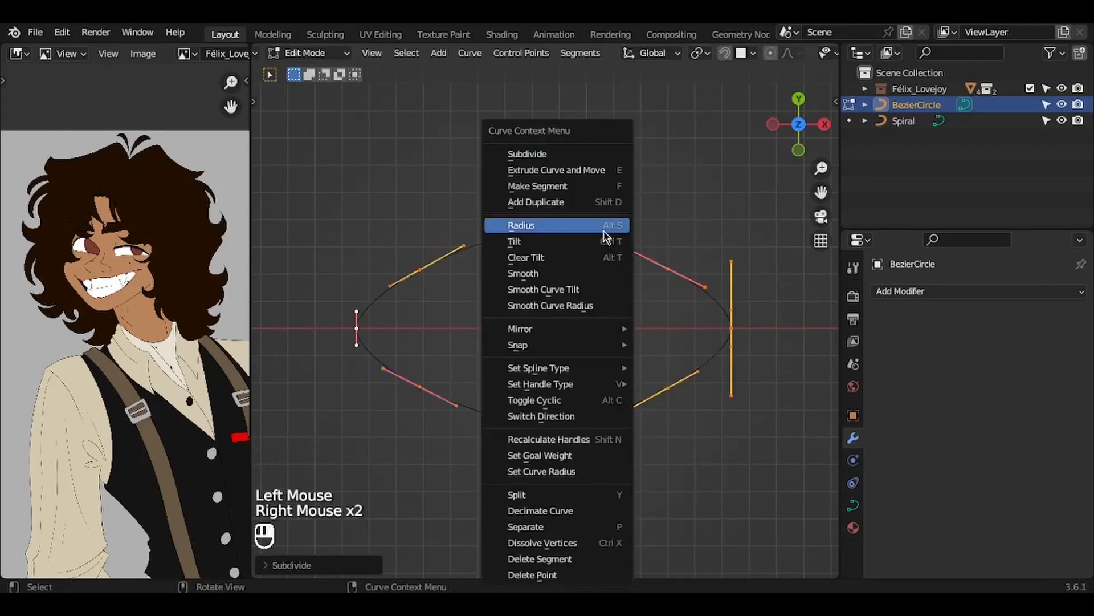
{"action": "left_click", "coordinate": [533, 152]}
Move the oval's upper and lower middle points up about 0.06 m along Y with proportional editing at a size of about 0.67 m
{"action": "scroll", "coordinate": [535, 162], "scroll_direction": "up", "scroll_amount": 2, "text": "ctrl"}
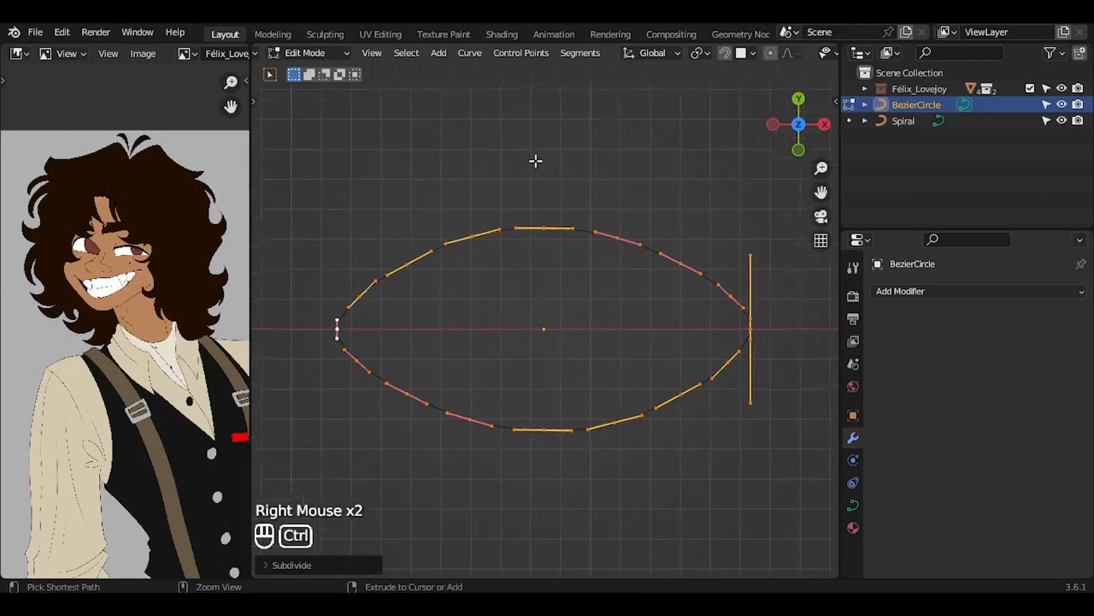
{"action": "scroll", "coordinate": [535, 161], "scroll_direction": "up", "scroll_amount": 1, "text": "shift"}
{"action": "left_click", "coordinate": [548, 453]}
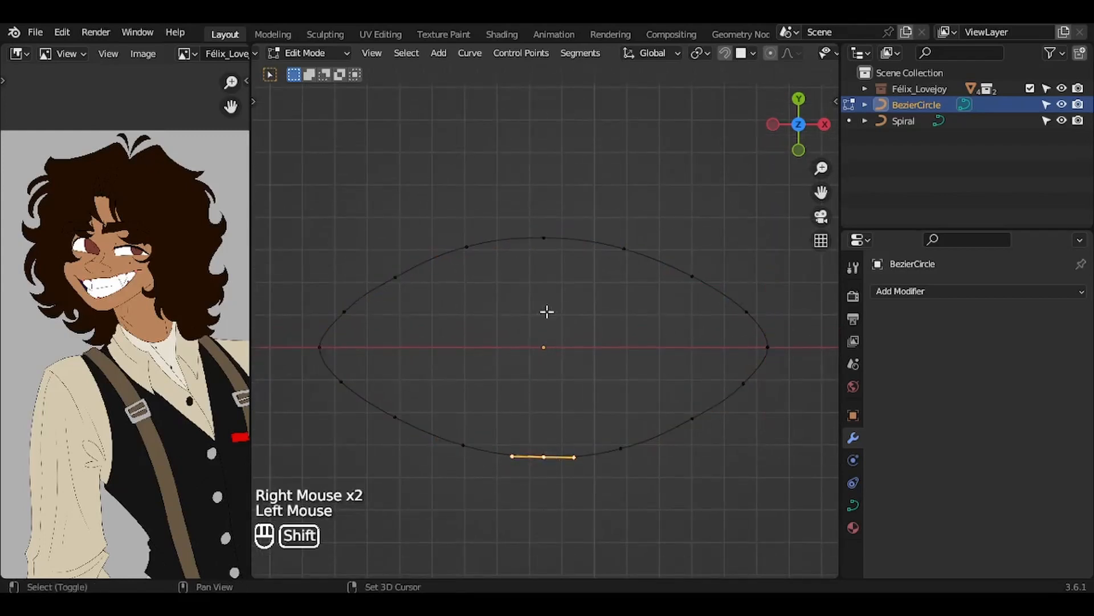
{"action": "left_click", "coordinate": [546, 239], "text": "shift"}
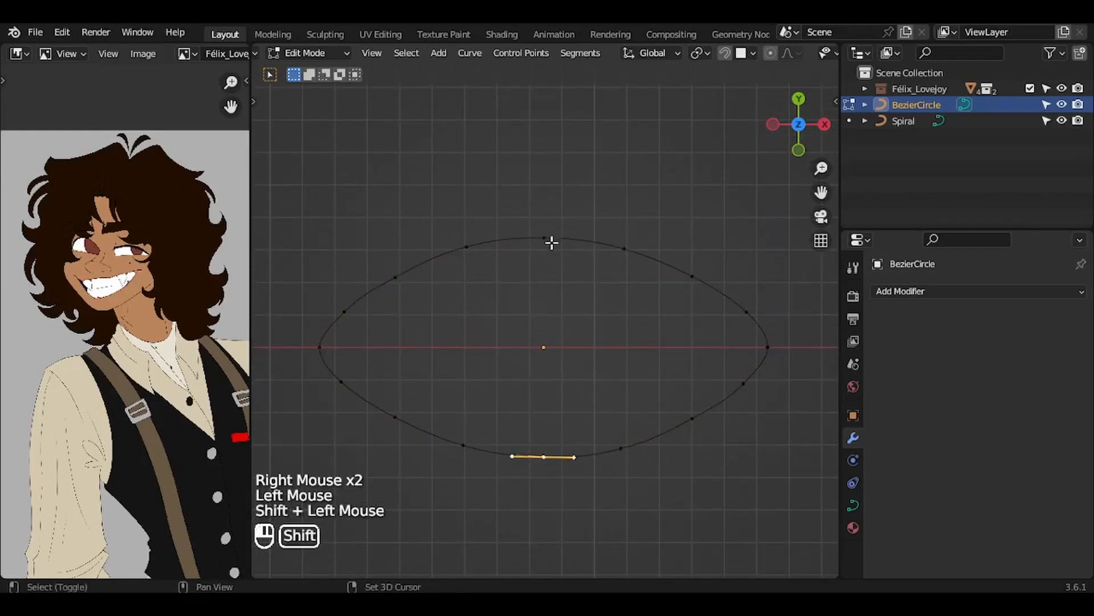
{"action": "left_click", "coordinate": [773, 54]}
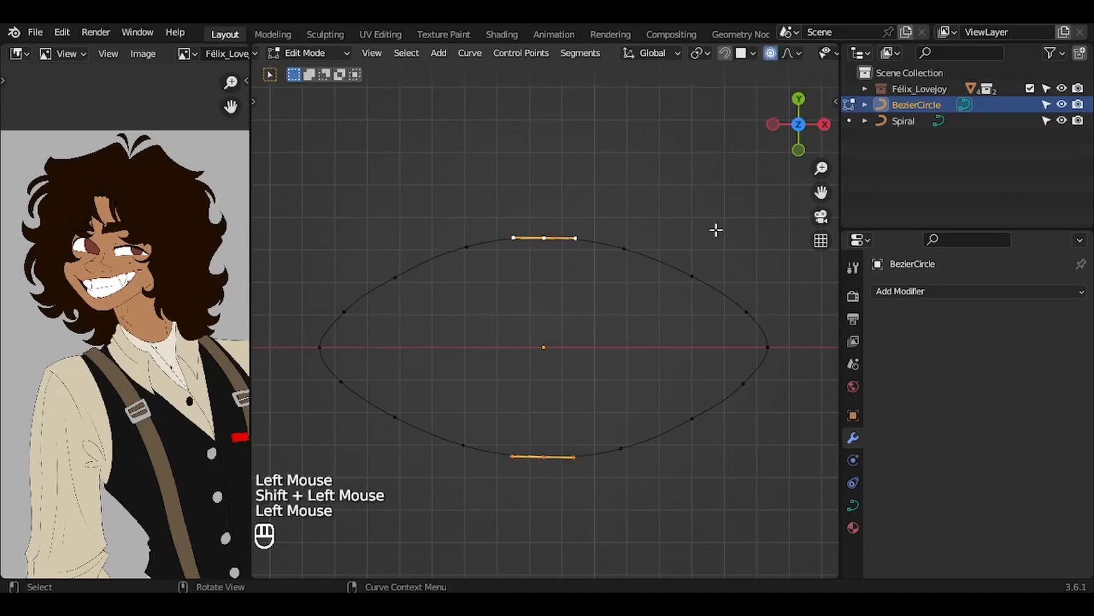
{"action": "key", "text": "g"}
{"action": "key", "text": "y"}
{"action": "scroll", "coordinate": [704, 311], "scroll_direction": "down", "scroll_amount": 15}
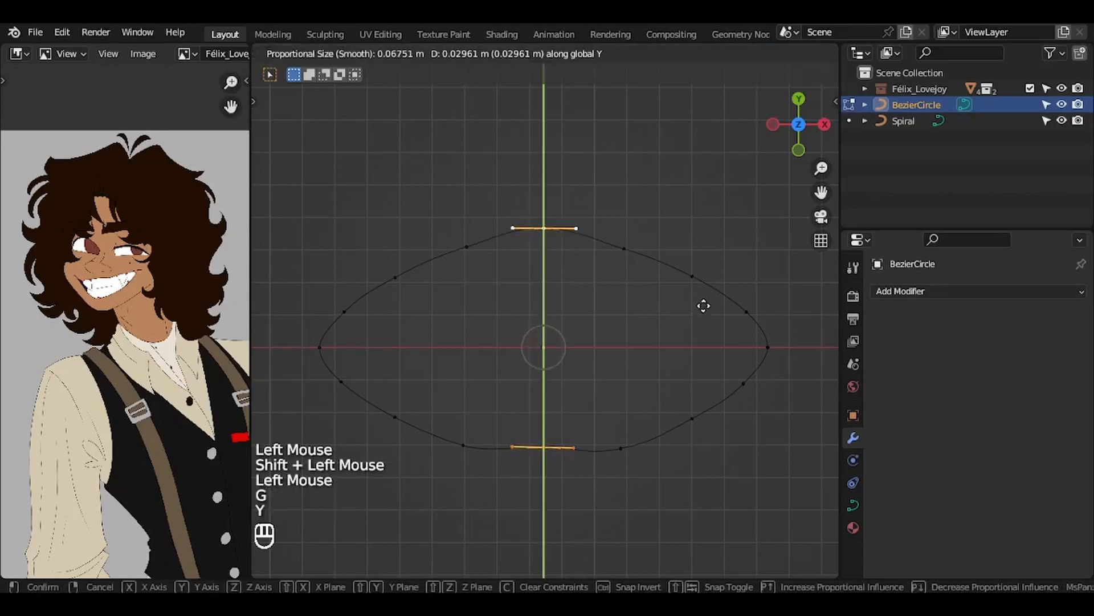
{"action": "scroll", "coordinate": [704, 306], "scroll_direction": "down", "scroll_amount": 20}
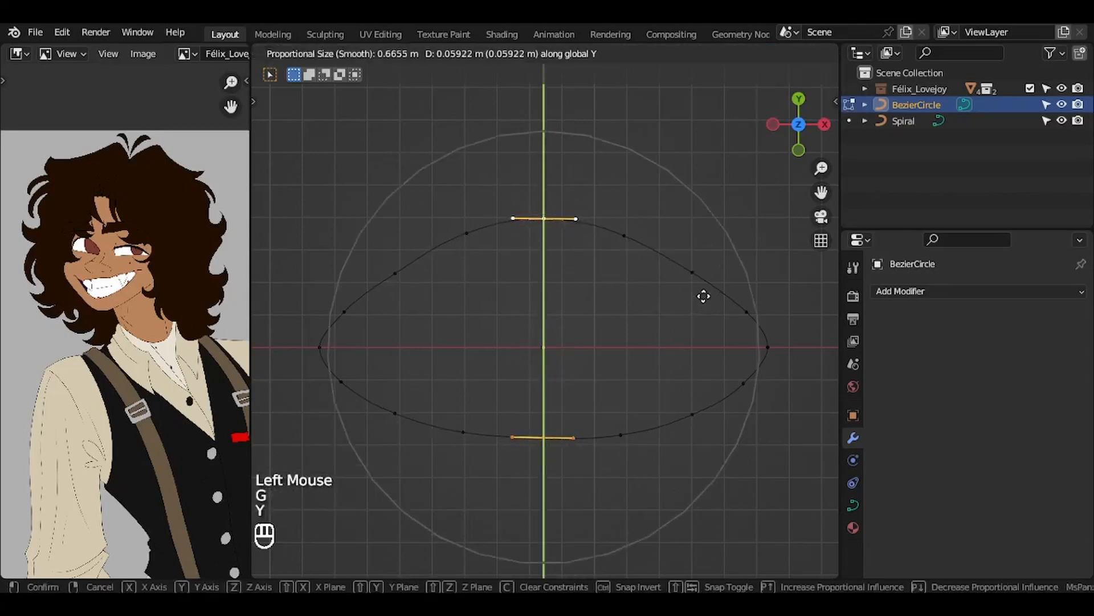
{"action": "left_click", "coordinate": [704, 295]}
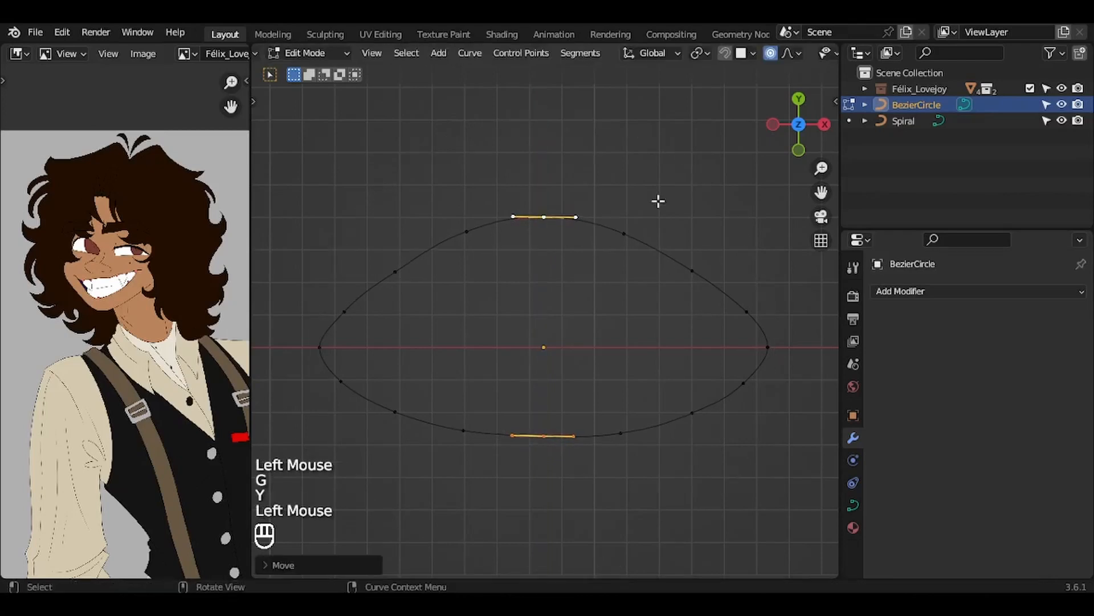
Turn off proportional editing and rotate the handles of the upper middle point and the three points to its left into notches
{"action": "left_click", "coordinate": [771, 53]}
{"action": "left_click", "coordinate": [543, 216]}
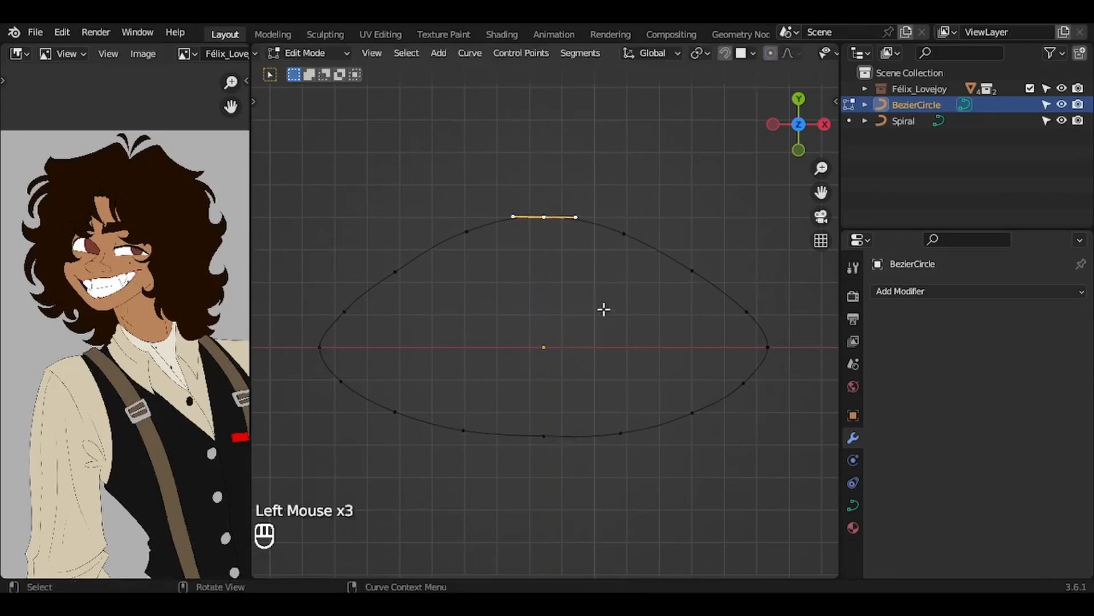
{"action": "key", "text": "r"}
{"action": "left_click", "coordinate": [548, 187]}
{"action": "left_click", "coordinate": [482, 237]}
{"action": "key", "text": "r"}
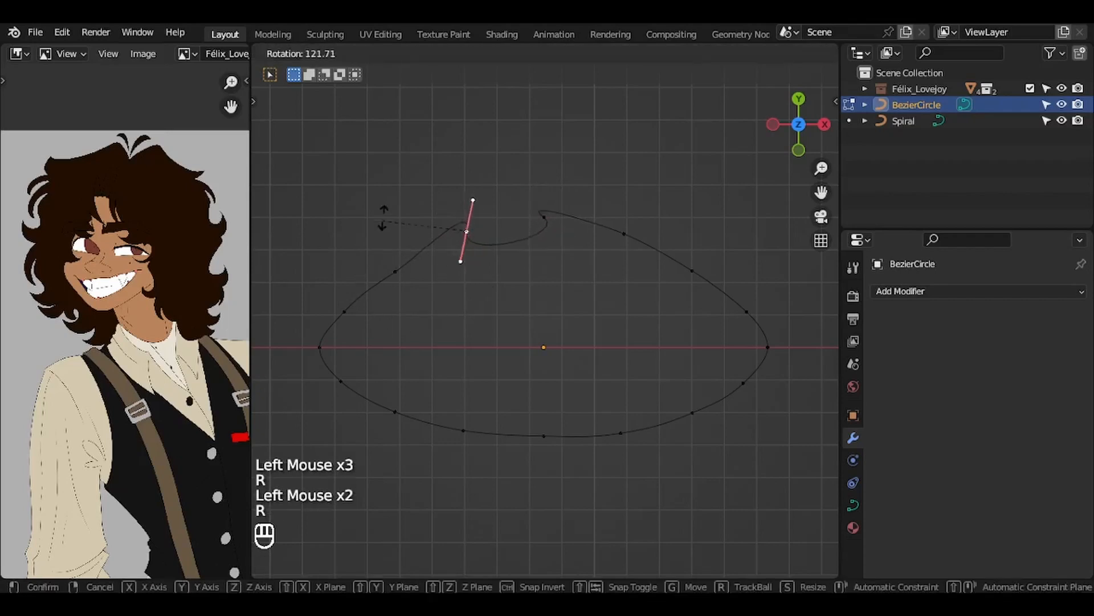
{"action": "left_click", "coordinate": [402, 203]}
{"action": "left_click", "coordinate": [395, 271]}
{"action": "key", "text": "r"}
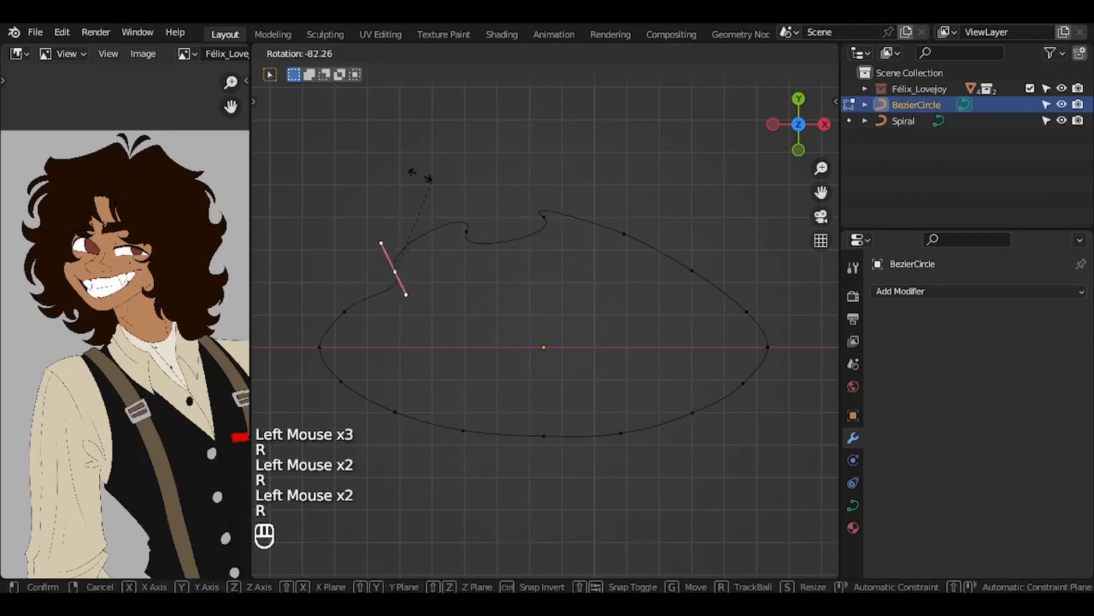
{"action": "left_click", "coordinate": [346, 216]}
{"action": "left_click", "coordinate": [344, 311]}
{"action": "key", "text": "r"}
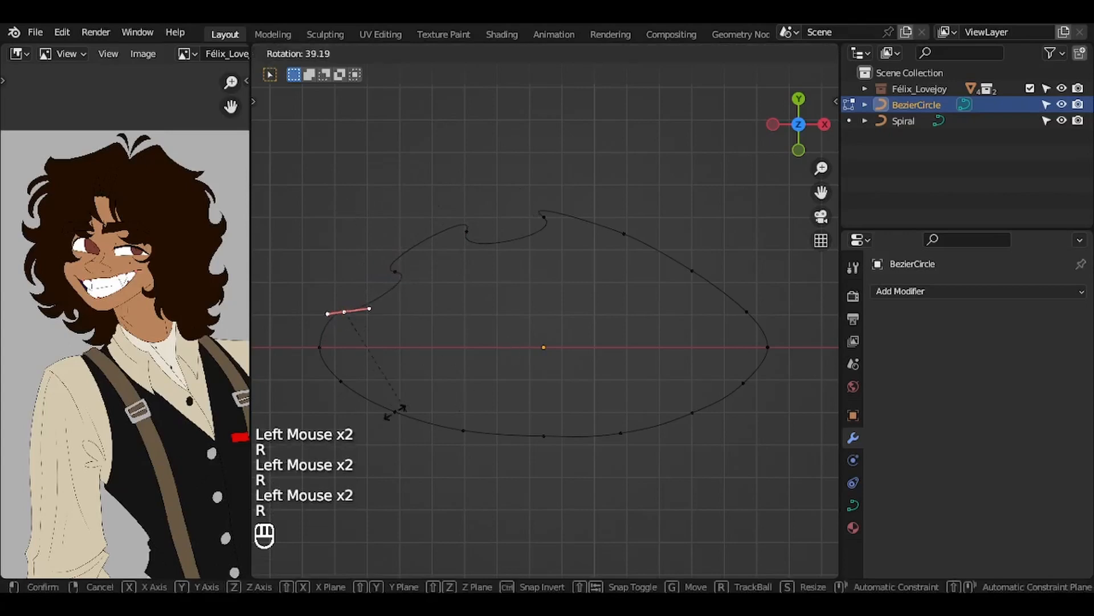
{"action": "left_click", "coordinate": [296, 318]}
Rotate the handles of the three lower-left points and the lower middle point to continue the notches along the underside
{"action": "left_click", "coordinate": [340, 381]}
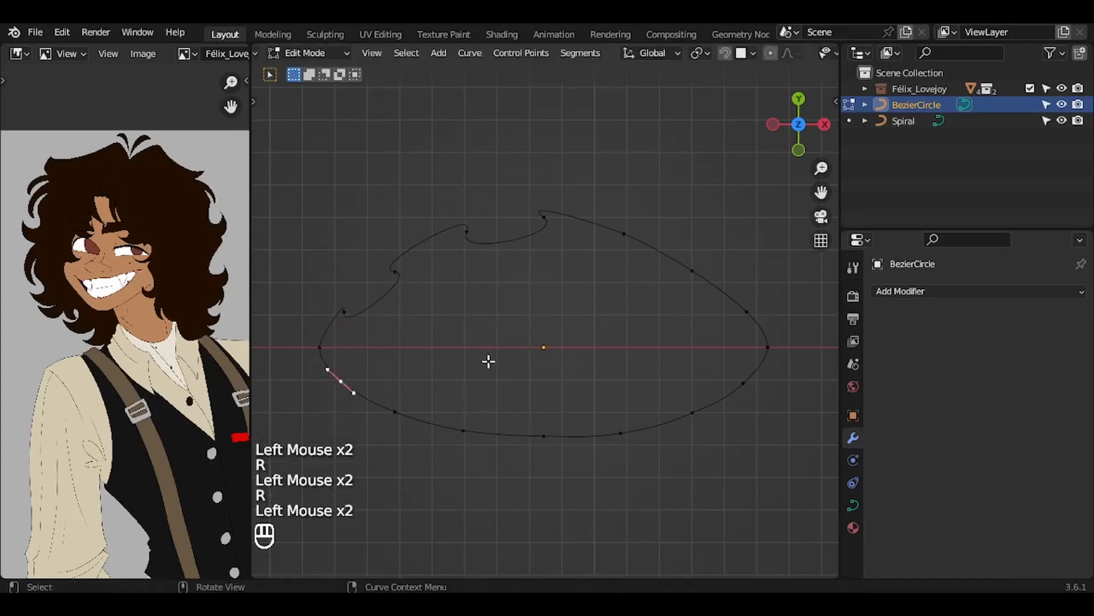
{"action": "key", "text": "r"}
{"action": "left_click", "coordinate": [277, 331]}
{"action": "left_click", "coordinate": [395, 412]}
{"action": "key", "text": "r"}
{"action": "left_click", "coordinate": [342, 328]}
{"action": "left_click", "coordinate": [472, 426]}
{"action": "key", "text": "r"}
{"action": "left_click", "coordinate": [538, 464]}
{"action": "left_click", "coordinate": [538, 463]}
{"action": "key", "text": "r"}
{"action": "left_click", "coordinate": [484, 470]}
Rotate the handles of the remaining points along the profile's right half, including its right end point, to complete the notched outline
{"action": "left_click", "coordinate": [624, 437]}
{"action": "key", "text": "r"}
{"action": "left_click", "coordinate": [501, 465]}
{"action": "left_click", "coordinate": [694, 416]}
{"action": "key", "text": "r"}
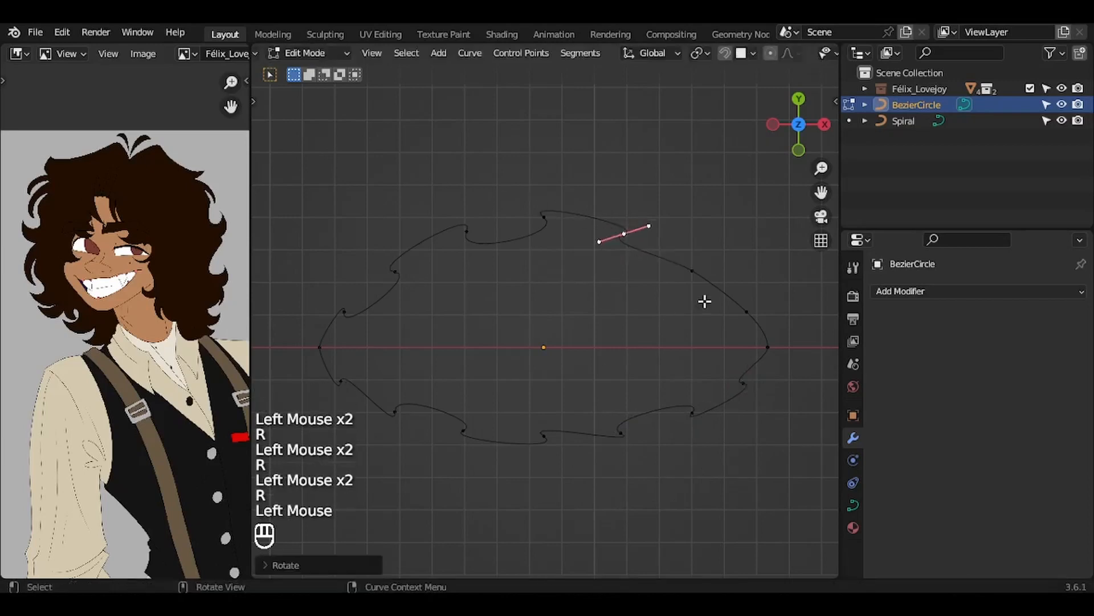
{"action": "key", "text": "r"}
{"action": "left_click", "coordinate": [812, 319]}
{"action": "left_click", "coordinate": [770, 349]}
{"action": "key", "text": "r"}
{"action": "left_click", "coordinate": [781, 401]}
{"action": "key", "text": "s"}
{"action": "left_click", "coordinate": [781, 408]}
{"action": "key", "text": "ctrl+z"}
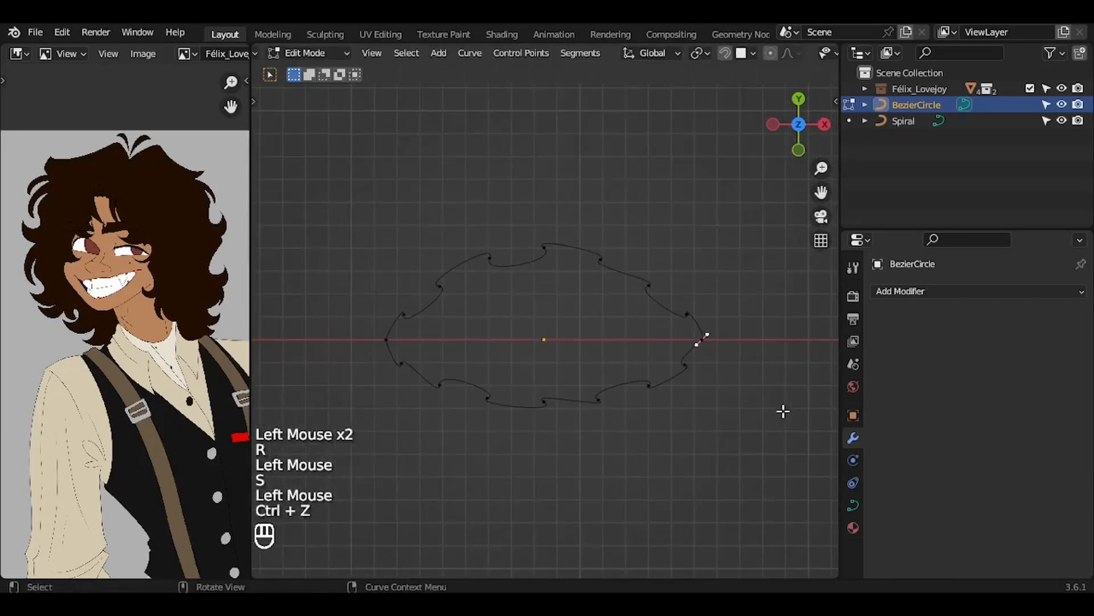
Return to Object Mode and set the spiral's bevel to Object, using the notched BezierCircle as the bevel object
{"action": "key", "text": "Tab"}
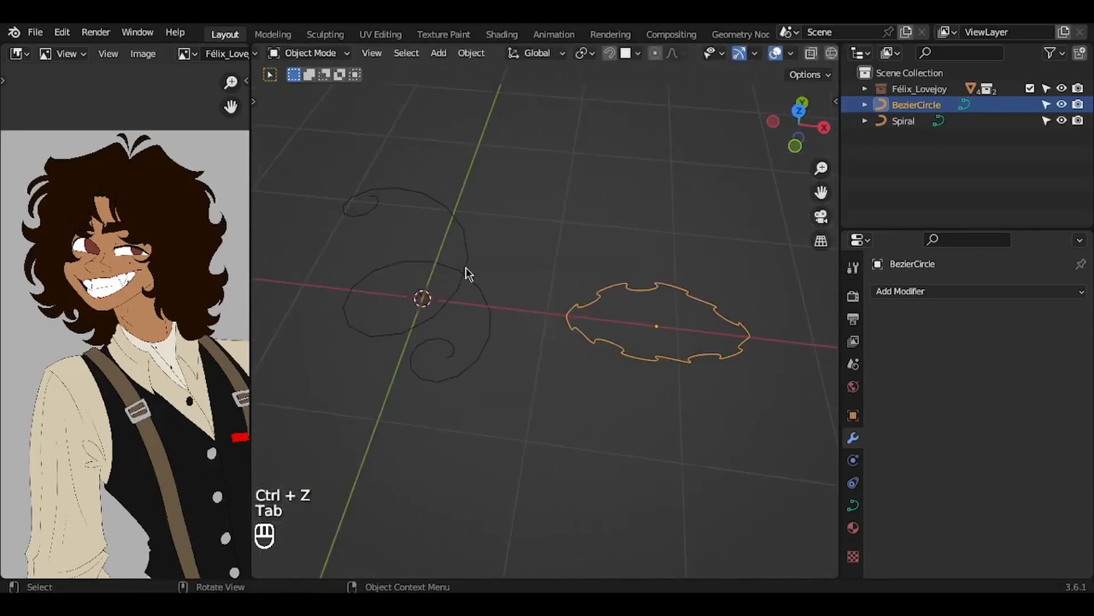
{"action": "left_click", "coordinate": [467, 271]}
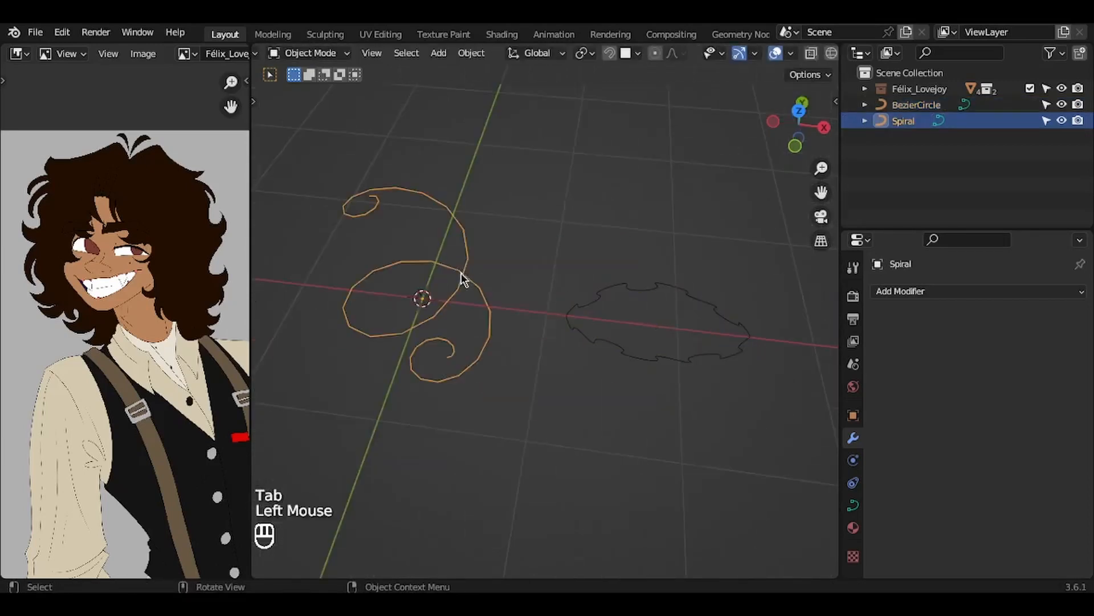
{"action": "key", "text": "g"}
{"action": "key", "text": "Escape"}
{"action": "middle_click_drag", "start_coordinate": [471, 248], "coordinate": [713, 396], "text": "shift"}
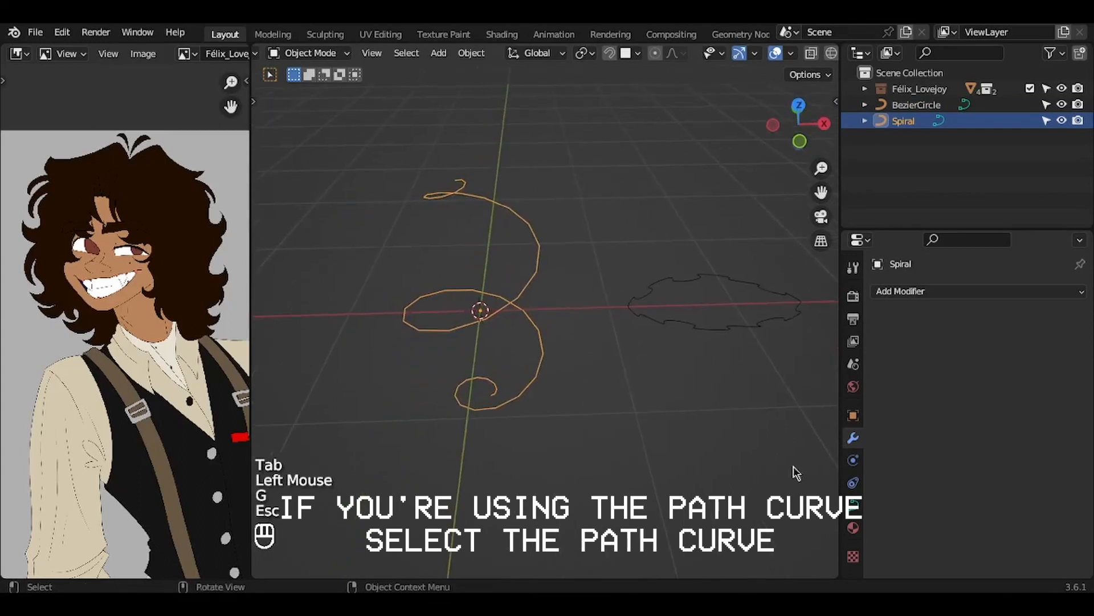
{"action": "left_click", "coordinate": [853, 506]}
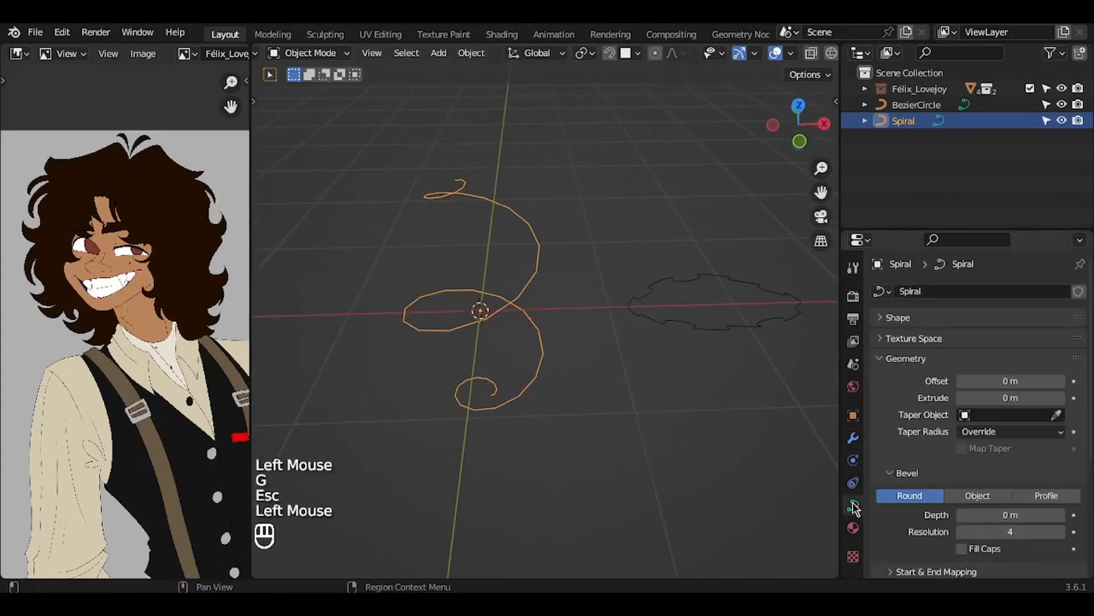
{"action": "left_click_drag", "start_coordinate": [892, 230], "coordinate": [898, 144]}
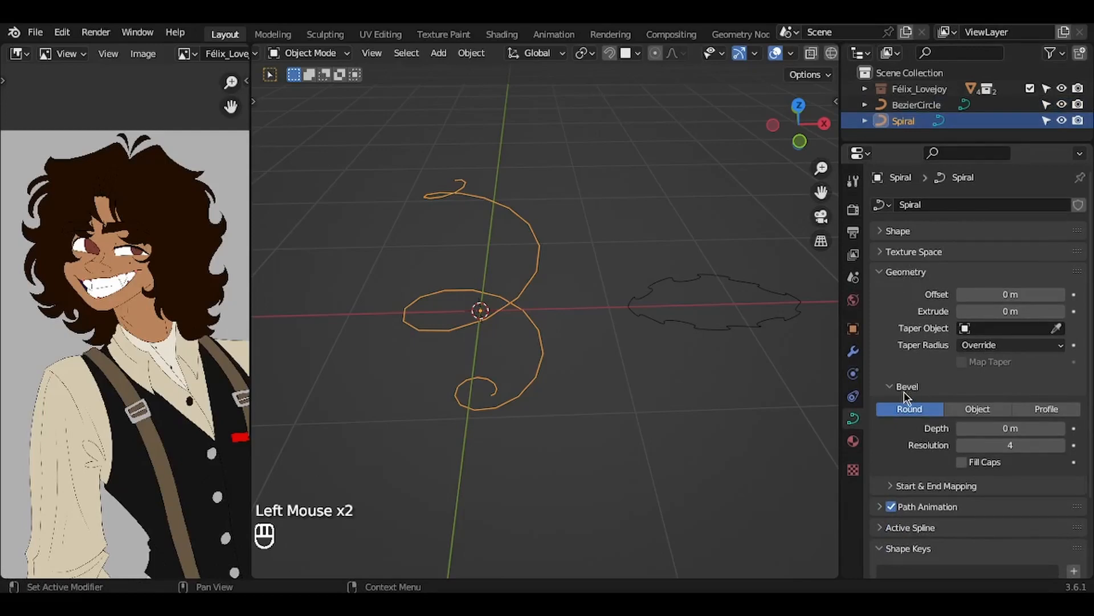
{"action": "left_click", "coordinate": [977, 409]}
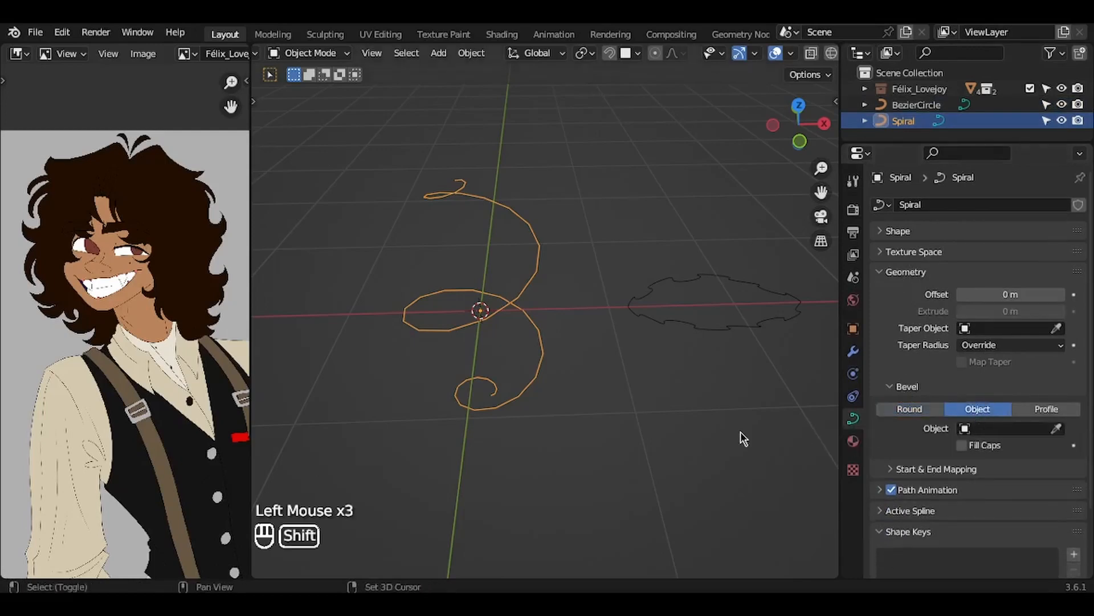
{"action": "middle_click_drag", "start_coordinate": [741, 432], "coordinate": [730, 441], "text": "shift"}
{"action": "left_click", "coordinate": [1057, 428]}
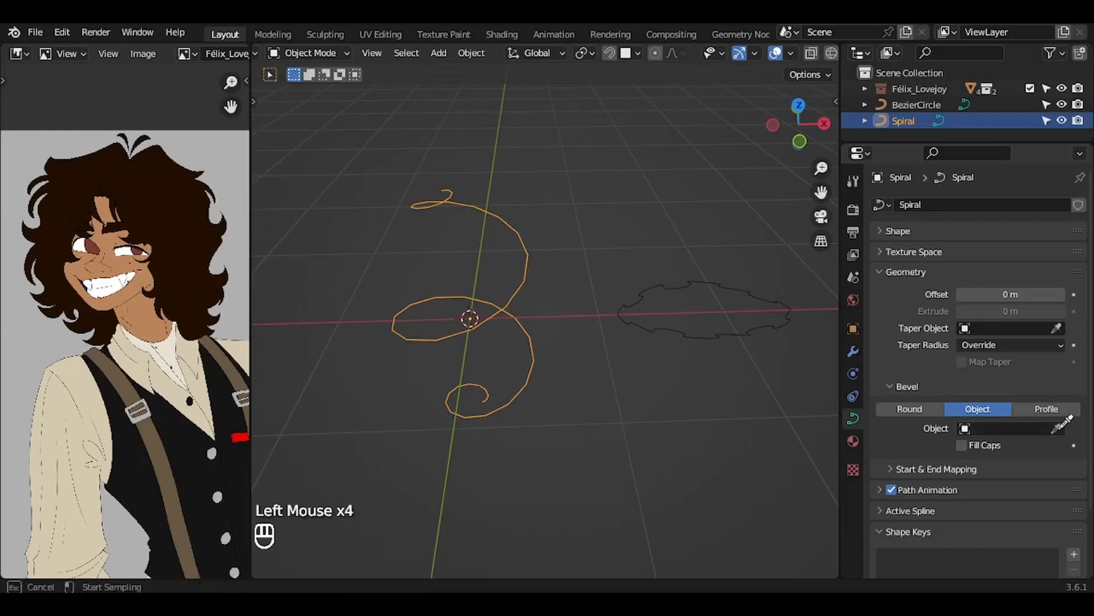
{"action": "left_click", "coordinate": [754, 334]}
{"action": "mouse_move", "coordinate": [751, 334]}
{"action": "middle_mouse_down"}
{"action": "mouse_move", "coordinate": [763, 315]}
{"action": "mouse_move", "coordinate": [770, 337]}
{"action": "middle_mouse_up"}
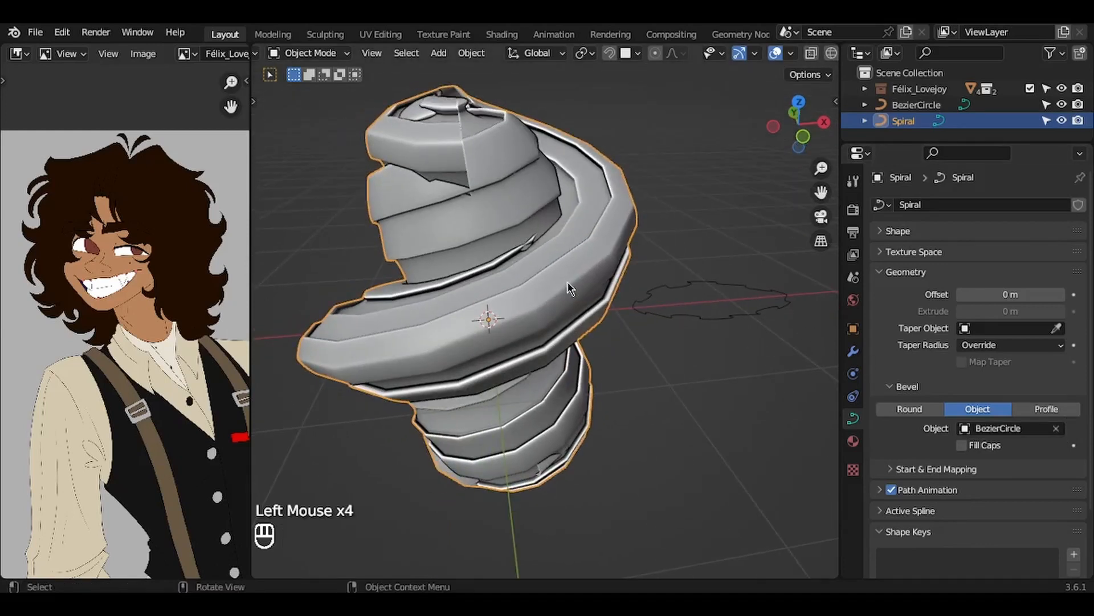
Scale the notched Bezier circle down to about 0.45 of its size to thin the spiral strand
{"action": "left_click", "coordinate": [702, 316]}
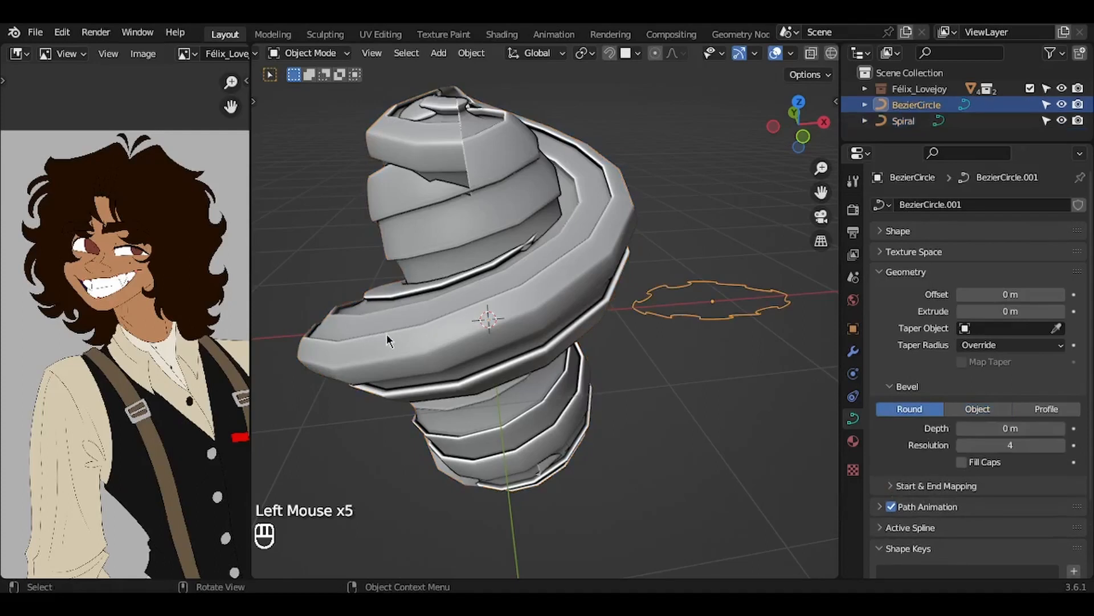
{"action": "key", "text": "s"}
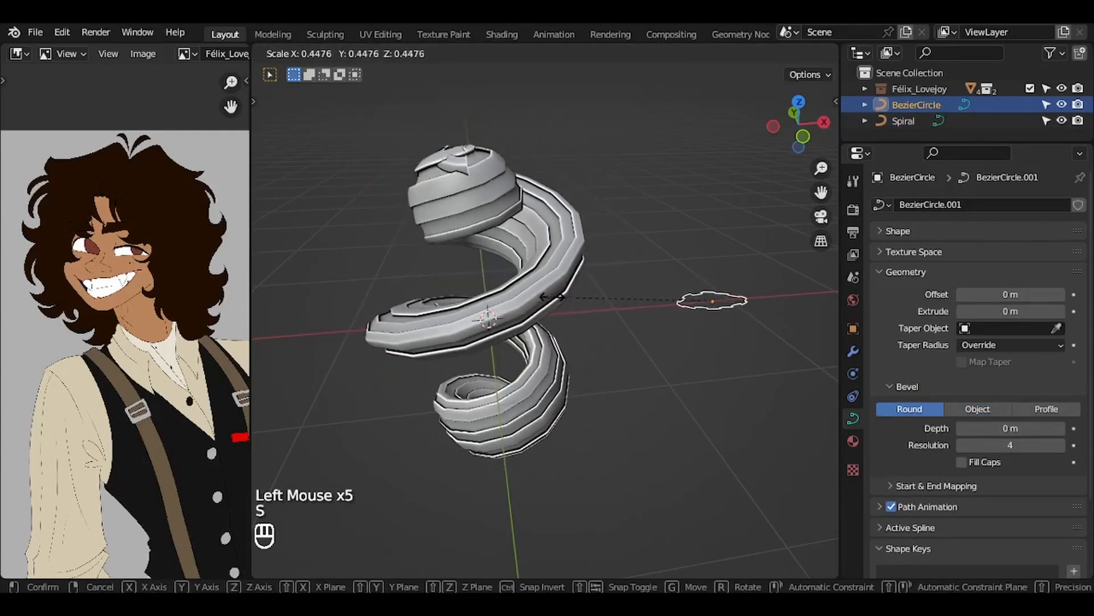
{"action": "left_click", "coordinate": [718, 317]}
{"action": "key", "text": "r"}
{"action": "key", "text": "r"}
{"action": "left_click", "coordinate": [746, 354]}
{"action": "key", "text": "s"}
{"action": "key", "text": "Escape"}
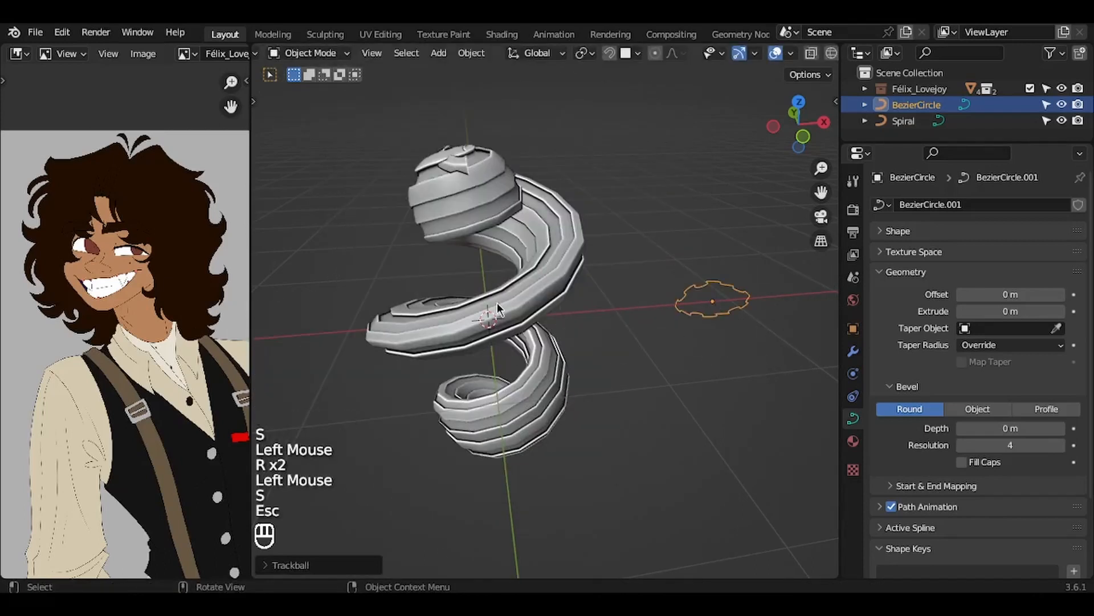
{"action": "key", "text": "ctrl+z"}
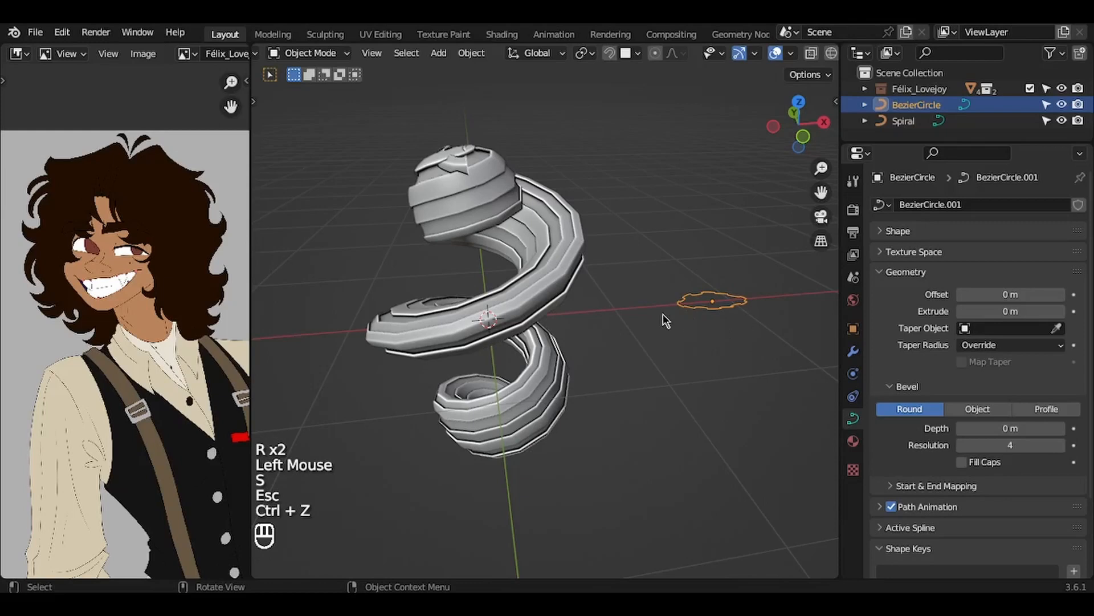
Rotate the notched circle 90 degrees about the X axis and move it up beside the spiral in front view
{"action": "key", "text": "r"}
{"action": "key", "text": "x"}
{"action": "key", "text": "9"}
{"action": "key", "text": "0"}
{"action": "key", "text": "Return"}
{"action": "key", "text": "KP_1"}
{"action": "key", "text": "g"}
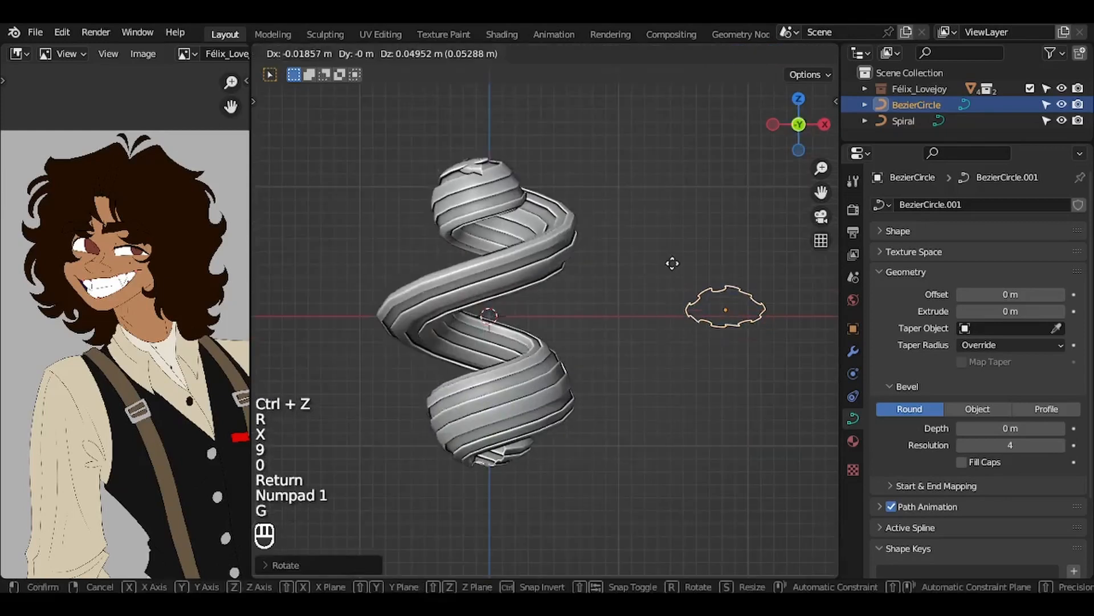
{"action": "left_click", "coordinate": [636, 149]}
Narrow the spiral to about 0.69 with its Z scale locked, and stretch it slightly along Z
{"action": "left_click", "coordinate": [567, 245]}
{"action": "key", "text": "s"}
{"action": "key", "text": "x"}
{"action": "key", "text": "shift+z"}
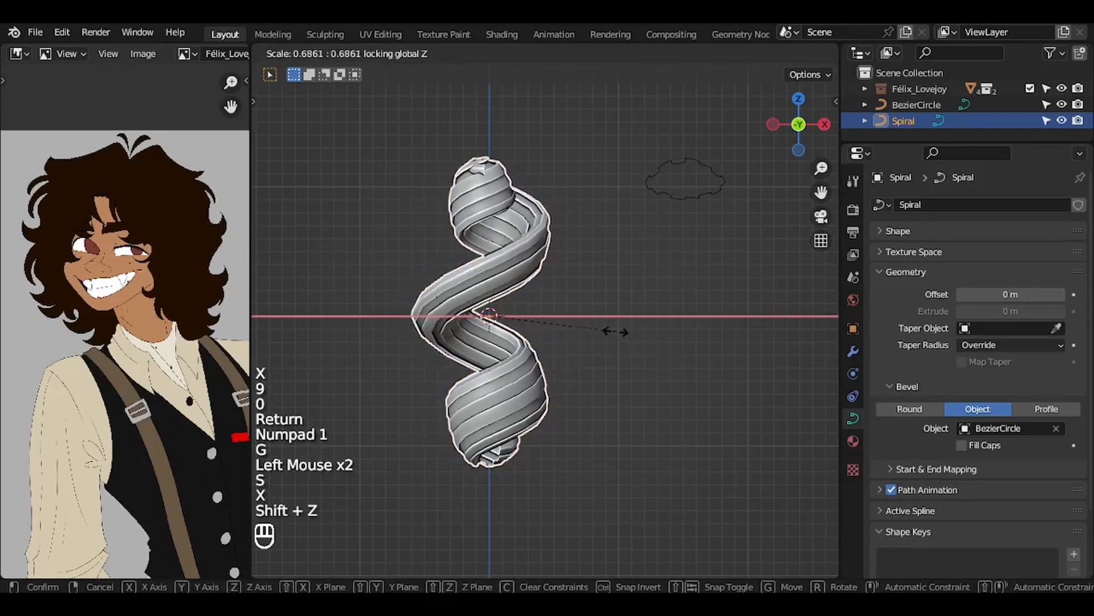
{"action": "left_click", "coordinate": [615, 332]}
{"action": "key", "text": "s"}
{"action": "key", "text": "z"}
{"action": "left_click", "coordinate": [505, 425]}
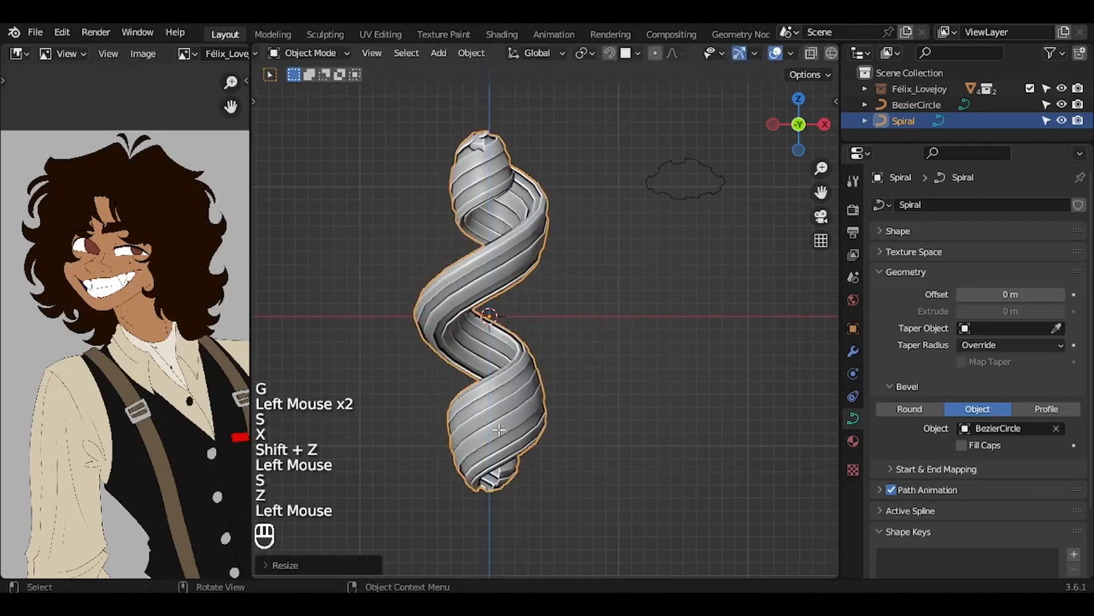
{"action": "key", "text": "Tab"}
{"action": "left_click", "coordinate": [673, 228]}
{"action": "key", "text": "g"}
{"action": "key", "text": "z"}
{"action": "key", "text": "Escape"}
{"action": "key", "text": "Tab"}
Prefix the notched circle's object name with REF._Félix_Hair_SHape_
{"action": "middle_click_drag", "start_coordinate": [673, 228], "coordinate": [687, 183]}
{"action": "left_click", "coordinate": [673, 189]}
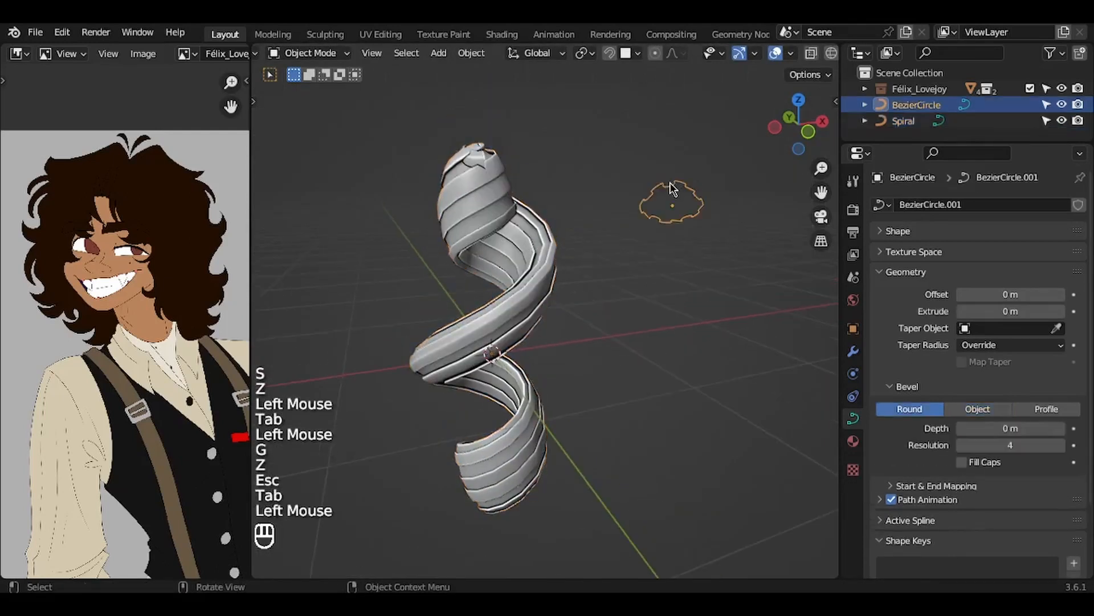
{"action": "key", "text": "F2"}
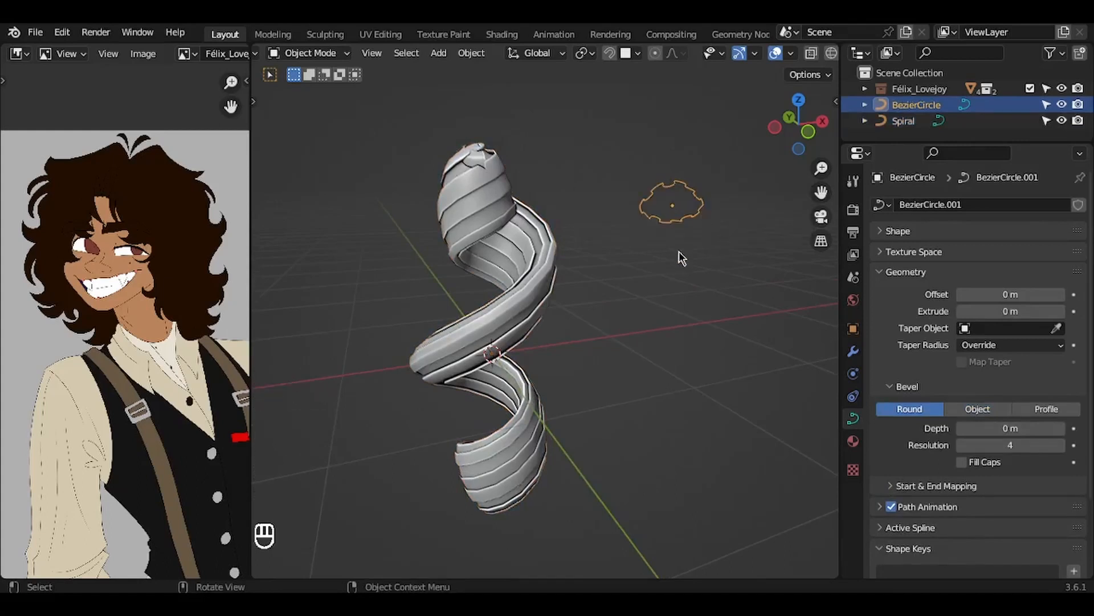
{"action": "key", "text": "F2"}
{"action": "type", "text": "REF_Félix_Hair_SHape_"}
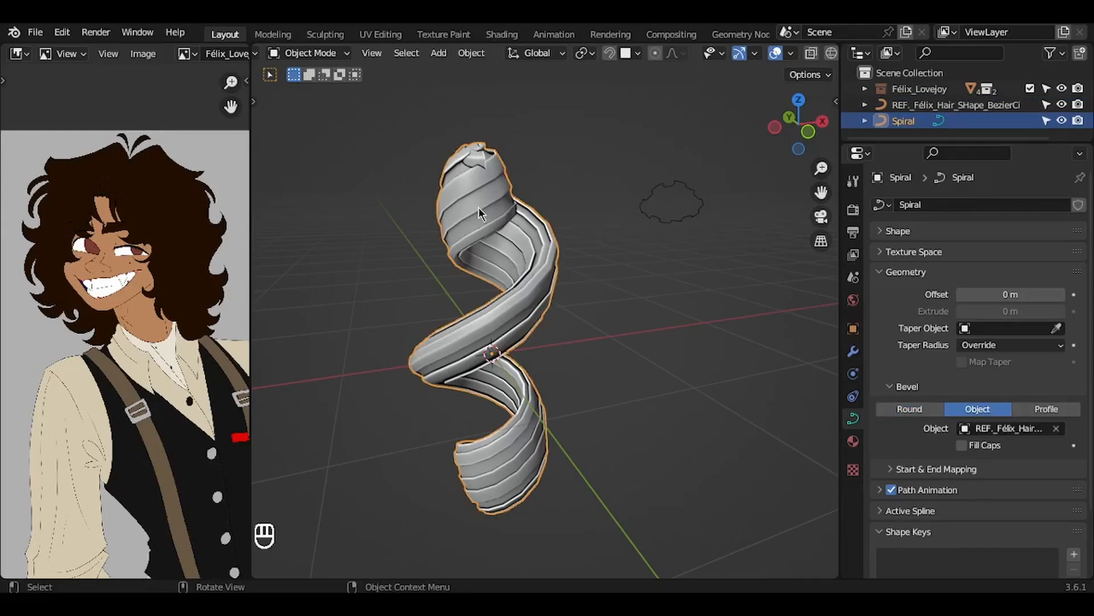
Rename the spiral object as Félix_Hair_CurveSpiral
{"action": "key", "text": "F2"}
{"action": "key", "text": "Home"}
{"action": "type", "text": "Félix_Hair_C"}
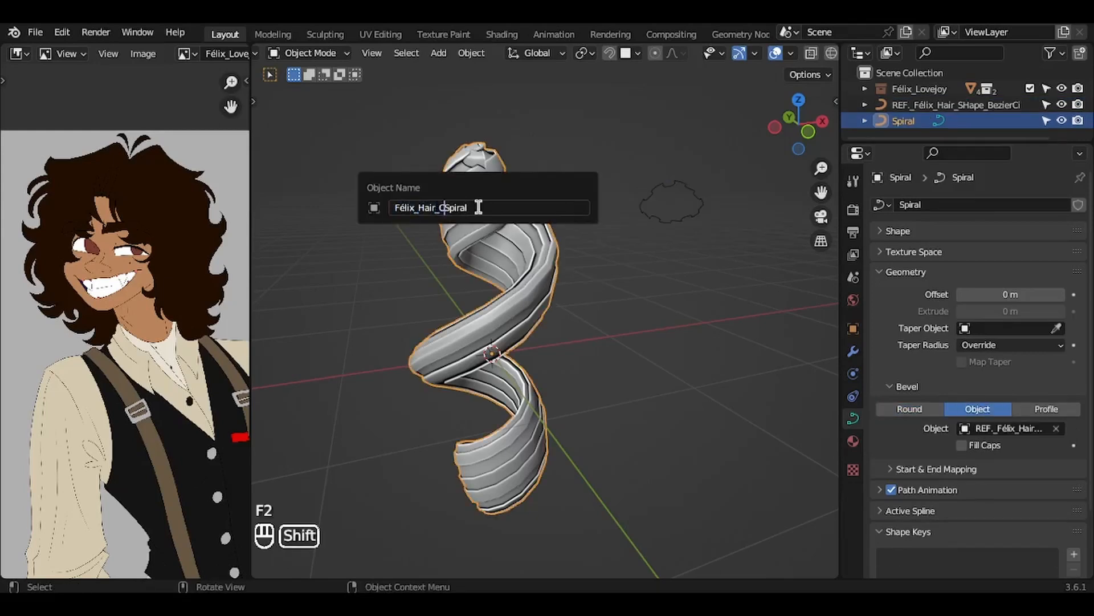
{"action": "type", "text": "urve"}
{"action": "key", "text": "Return"}
Move the hair spiral up and away from the origin and scale it down next to the notched circle
{"action": "key", "text": "KP_1"}
{"action": "key", "text": "g"}
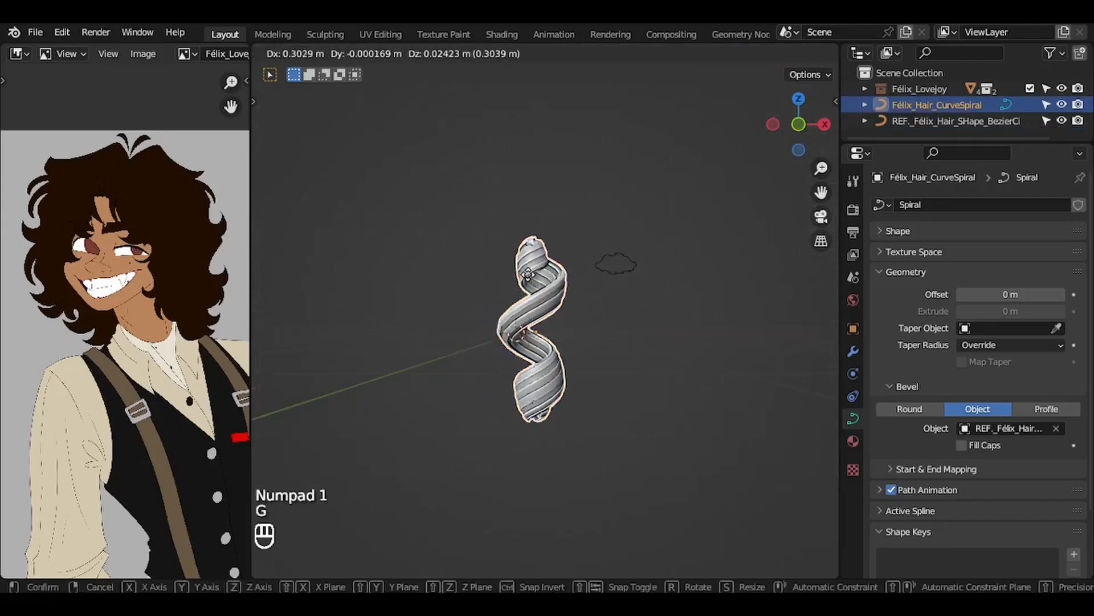
{"action": "left_click", "coordinate": [619, 258]}
{"action": "key", "text": "KP_1"}
{"action": "key", "text": "g"}
{"action": "left_click", "coordinate": [632, 242]}
{"action": "key", "text": "s"}
{"action": "left_click", "coordinate": [624, 316]}
{"action": "middle_click_drag", "start_coordinate": [625, 315], "coordinate": [625, 319], "text": "ctrl"}
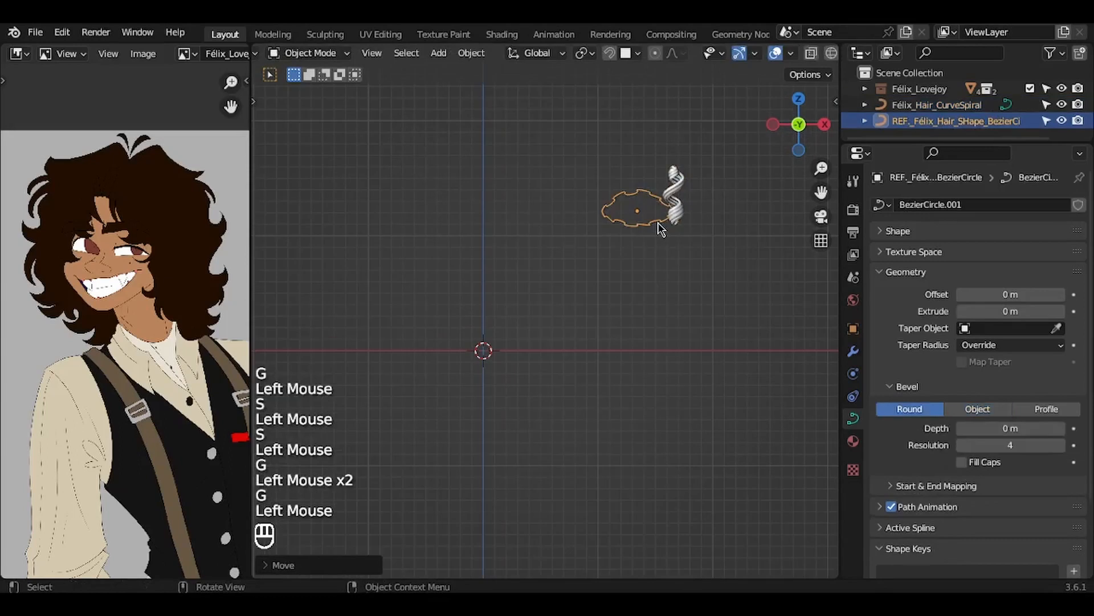
Leave local view, then move the spiral and notched circle together beside the character's head and scale both down
{"action": "key", "text": "KP_Divide"}
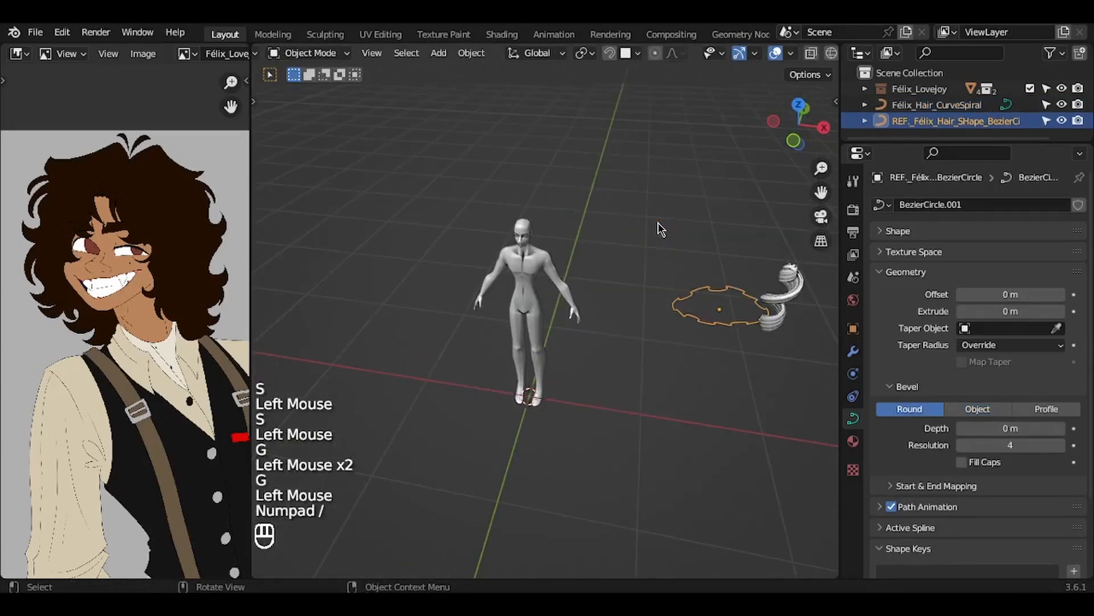
{"action": "key", "text": "KP_1"}
{"action": "left_click_drag", "start_coordinate": [642, 204], "coordinate": [782, 318]}
{"action": "key", "text": "g"}
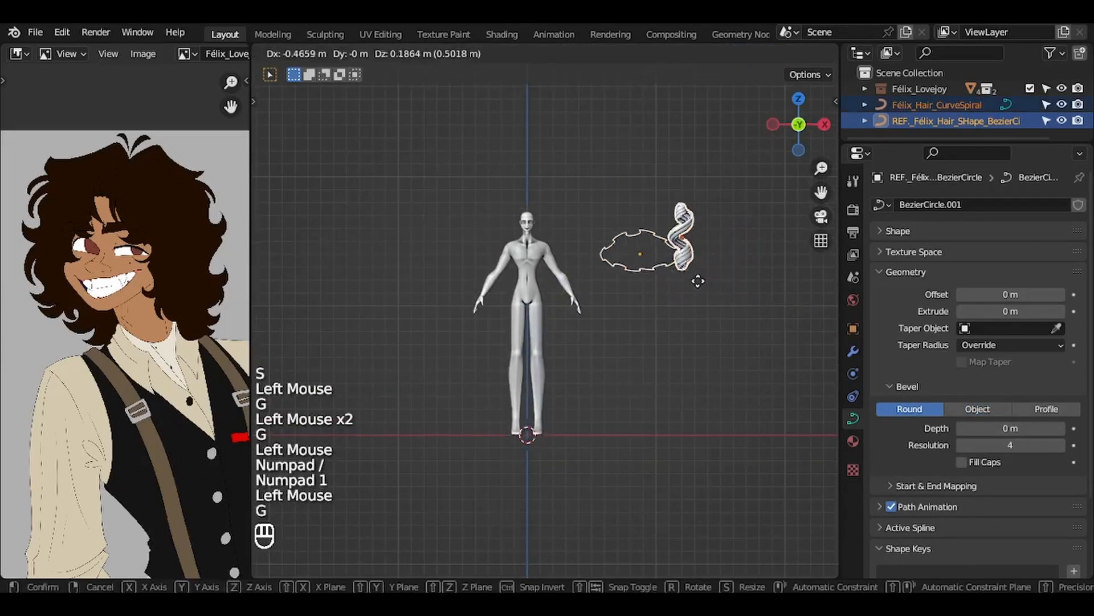
{"action": "left_click", "coordinate": [655, 262]}
{"action": "key", "text": "s"}
{"action": "left_click", "coordinate": [707, 260]}
{"action": "key", "text": "g"}
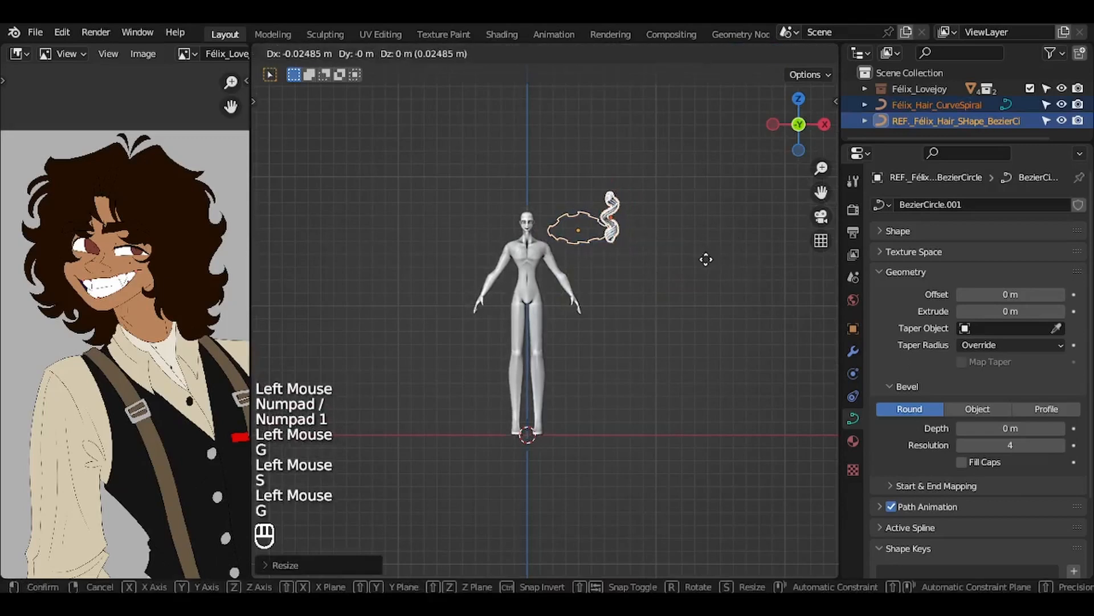
{"action": "left_click", "coordinate": [706, 261]}
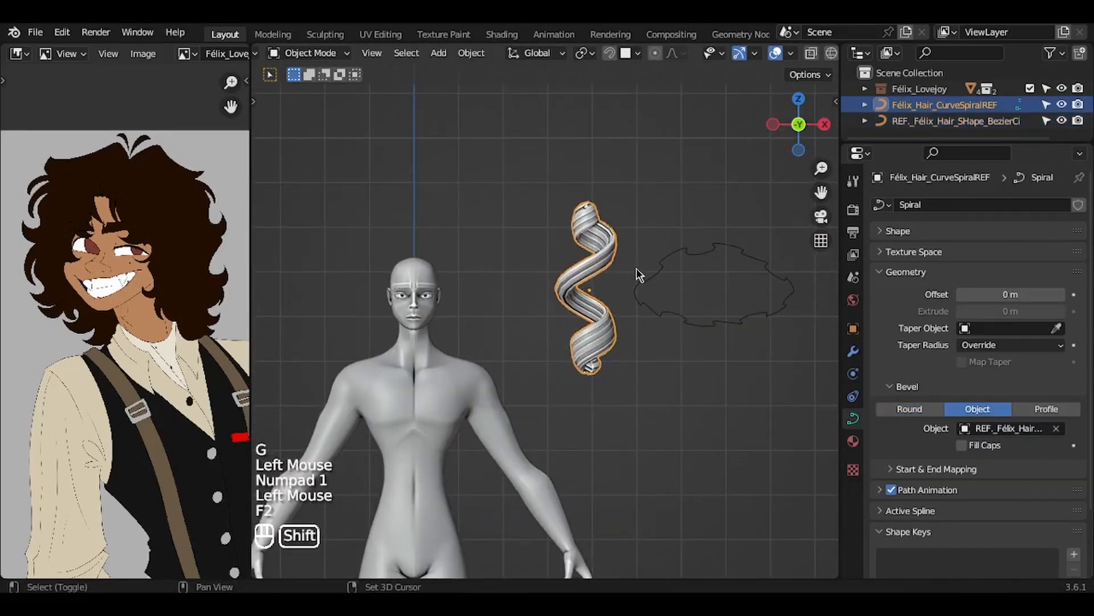
Duplicate the reference spiral, place the copy nearer the head and rename it Félix_Hair_CurveSpiral
{"action": "key", "text": "shift+d"}
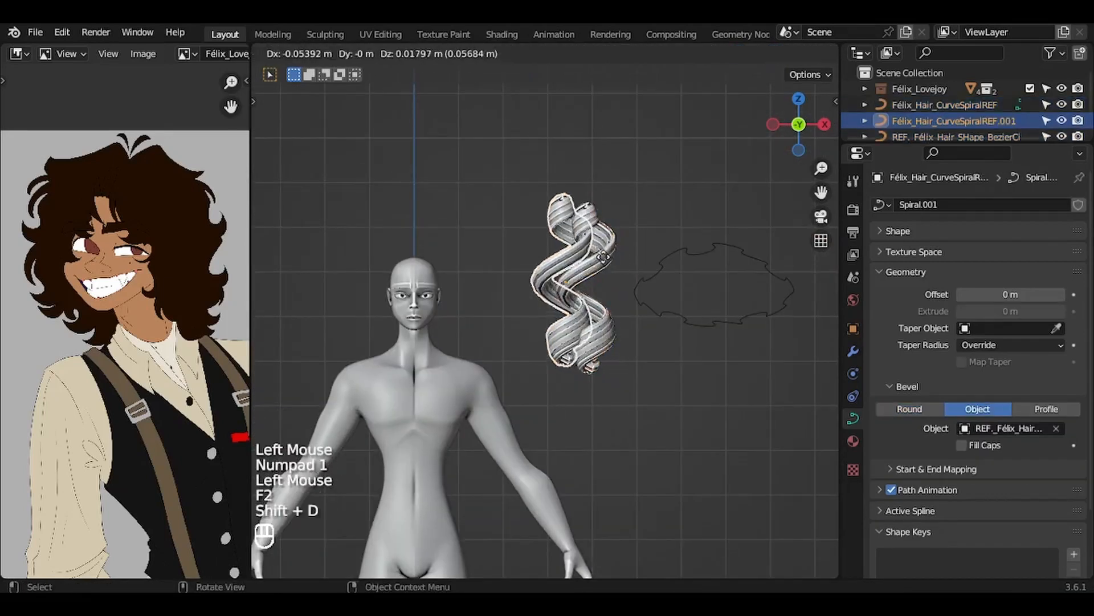
{"action": "left_click", "coordinate": [559, 245]}
{"action": "key", "text": "F2"}
{"action": "key", "text": "BackSpace"}
{"action": "key", "text": "BackSpace"}
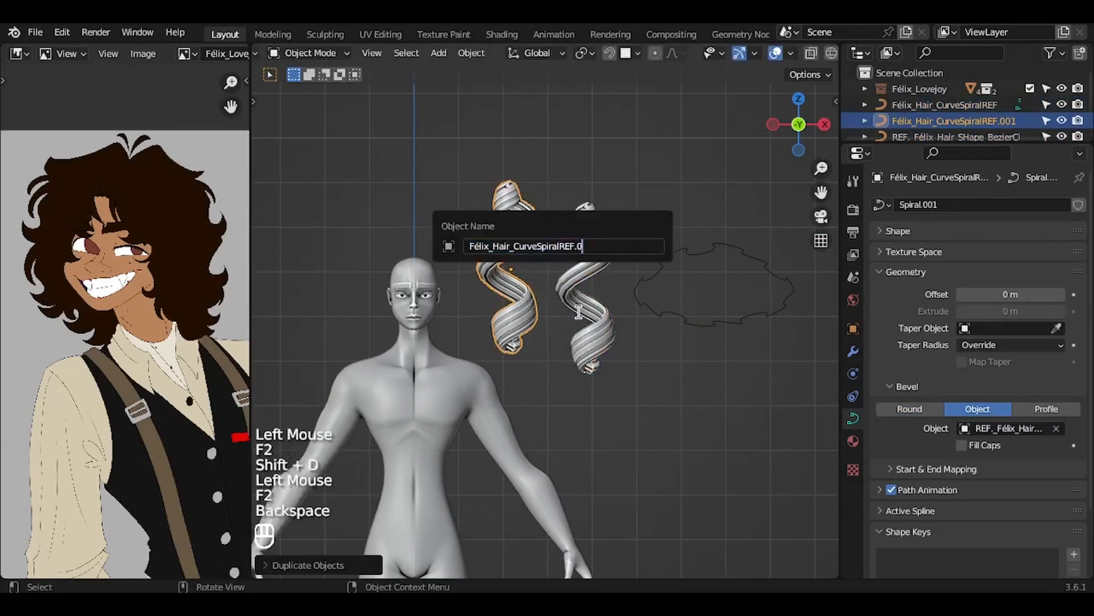
{"action": "key", "text": "BackSpace"}
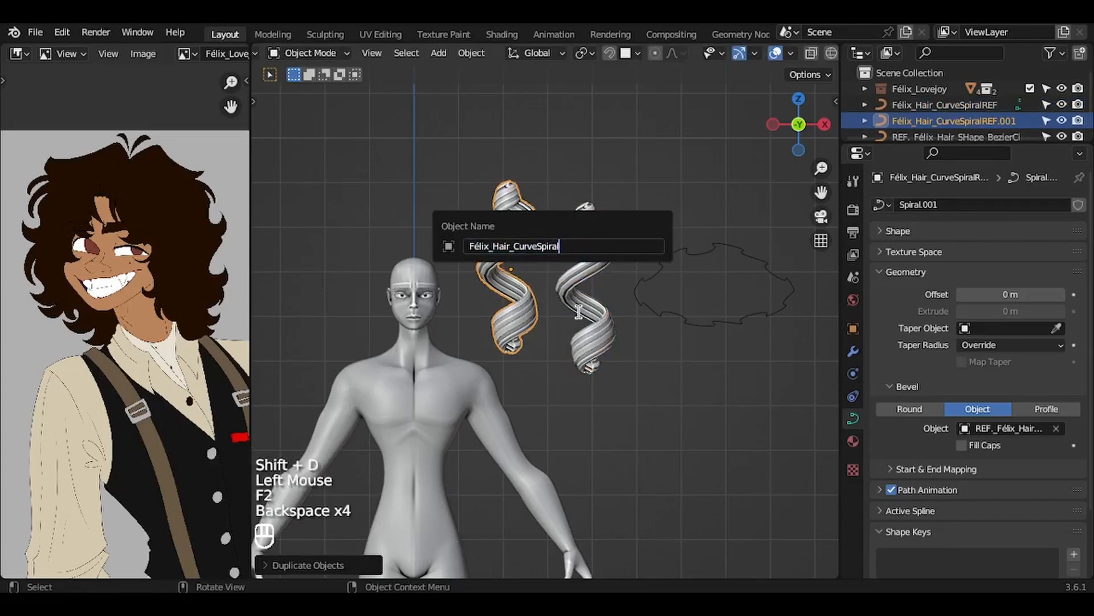
{"action": "key", "text": "Return"}
Move the reference spiral and the notched circle together along Y, farther behind the character
{"action": "left_click_drag", "start_coordinate": [572, 321], "coordinate": [684, 286]}
{"action": "key", "text": "KP_3"}
{"action": "key", "text": "g"}
{"action": "key", "text": "y"}
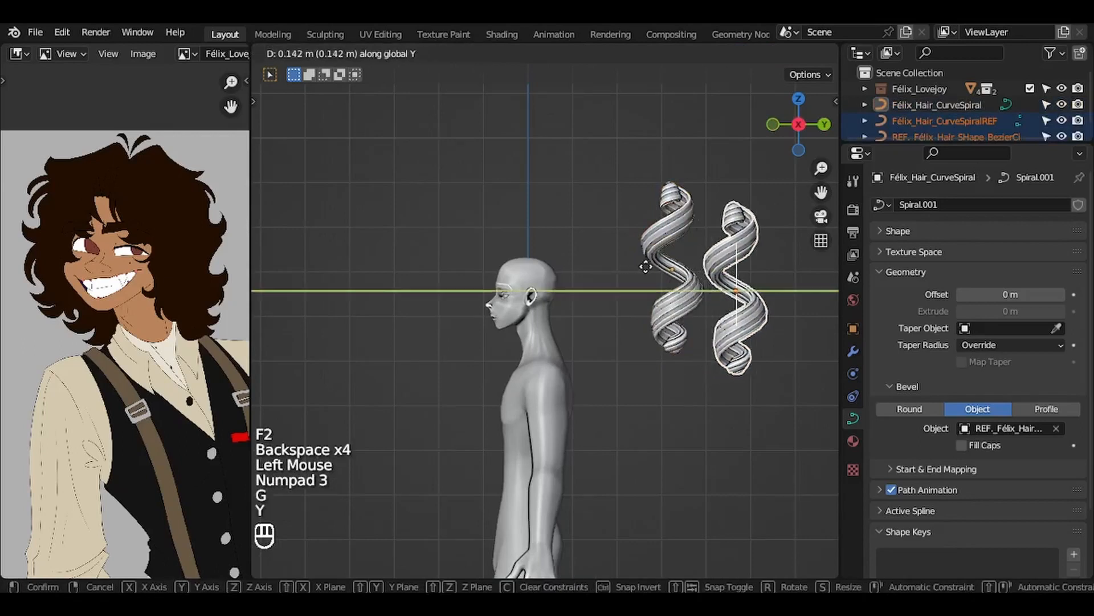
{"action": "left_click", "coordinate": [682, 282]}
Move the working spiral copy next to the character's head and scale it down
{"action": "left_click", "coordinate": [682, 290]}
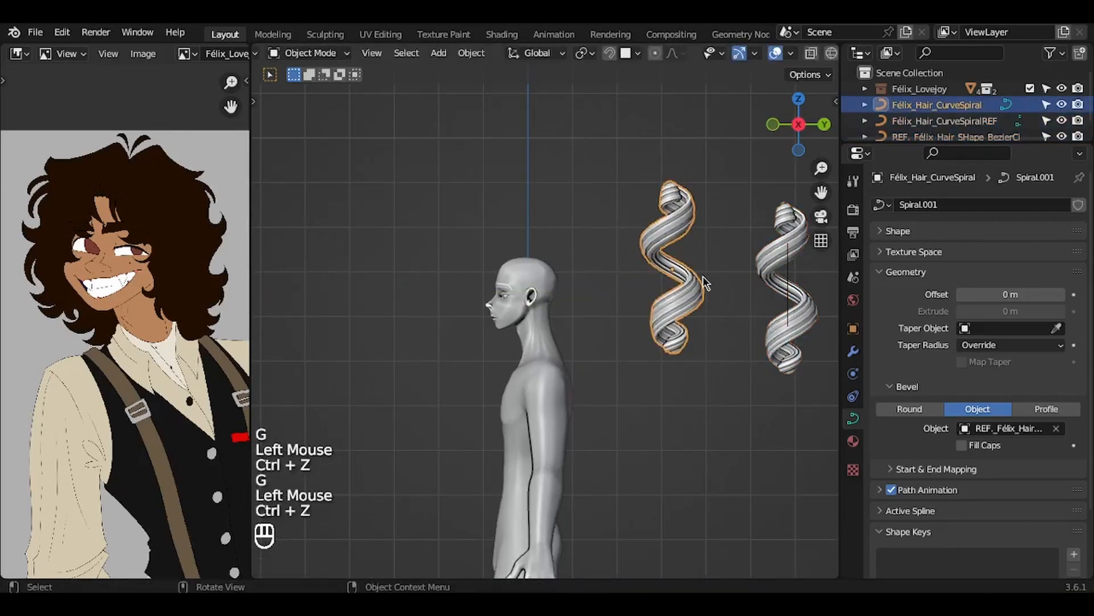
{"action": "key", "text": "g"}
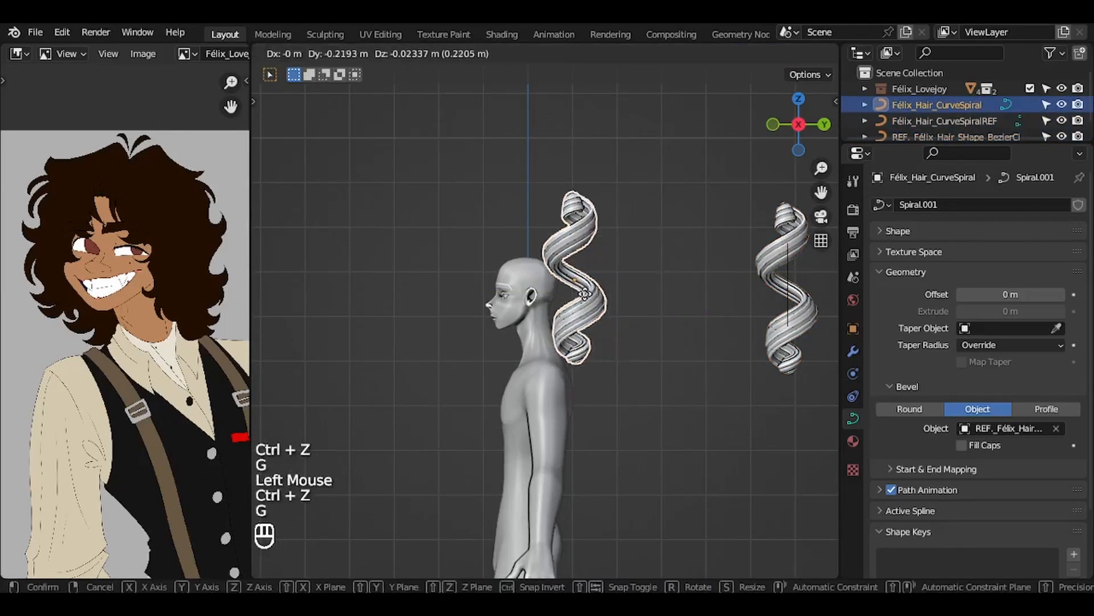
{"action": "left_click", "coordinate": [579, 293]}
{"action": "key", "text": "KP_Decimal"}
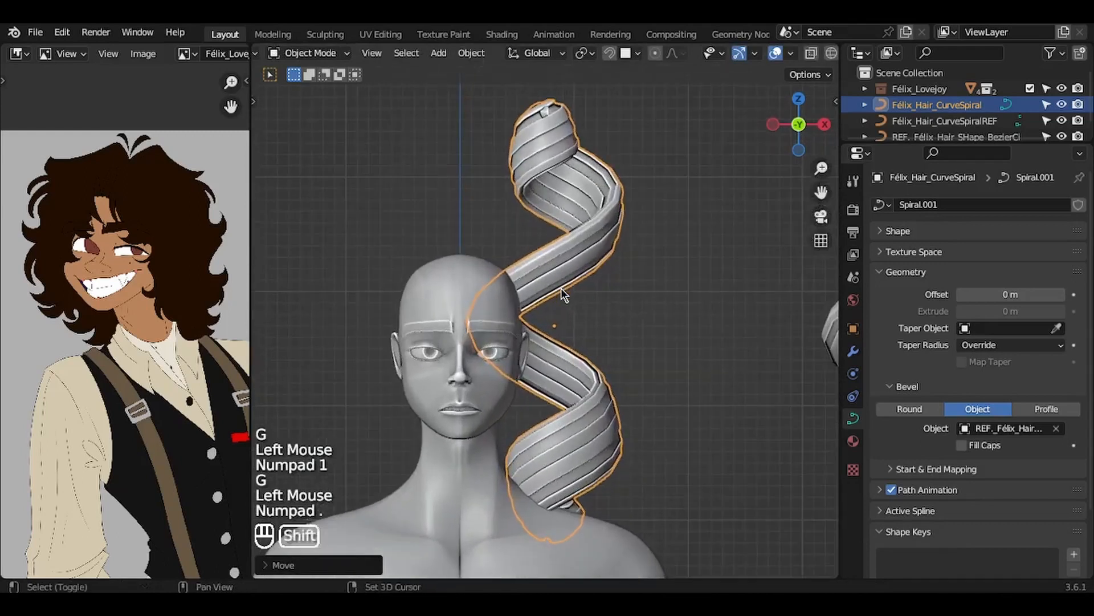
{"action": "middle_click_drag", "start_coordinate": [561, 288], "coordinate": [742, 298], "text": "shift"}
{"action": "key", "text": "s"}
{"action": "left_click", "coordinate": [708, 297]}
Position the working spiral in front of the face in side view and adjust its scale to fit the head
{"action": "key", "text": "KP_3"}
{"action": "key", "text": "g"}
{"action": "left_click", "coordinate": [528, 297]}
{"action": "key", "text": "s"}
{"action": "left_click", "coordinate": [564, 308]}
{"action": "key", "text": "KP_Decimal"}
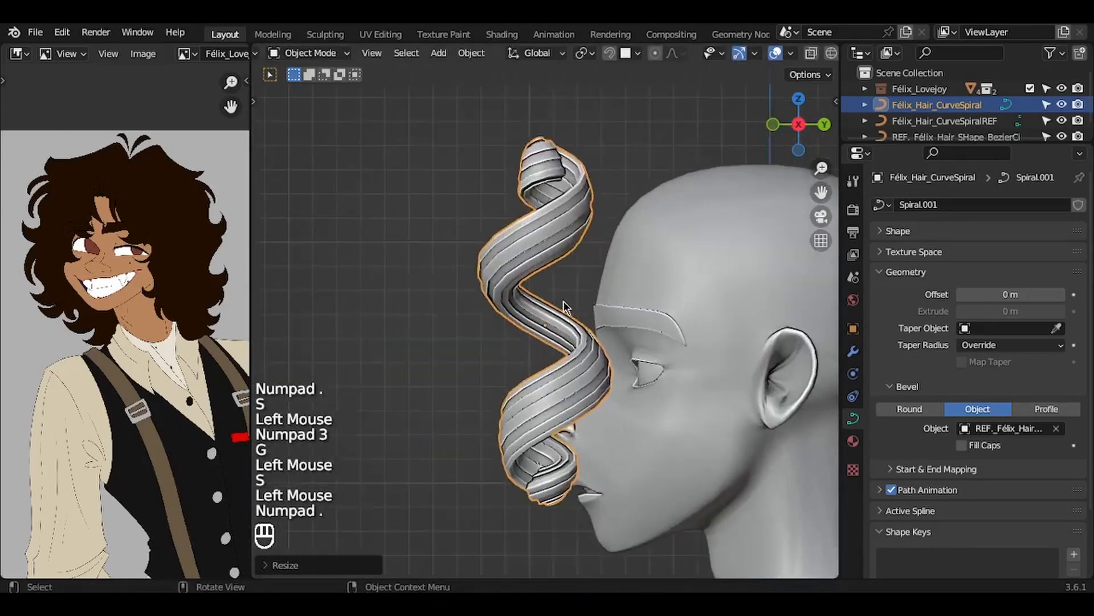
Enlarge the object list, expand the Félix_Lovejoy collection and enable its .0A.Félix_REFs collection in the scene
{"action": "key", "text": "KP_1"}
{"action": "middle_click_drag", "start_coordinate": [491, 308], "coordinate": [602, 269], "text": "shift"}
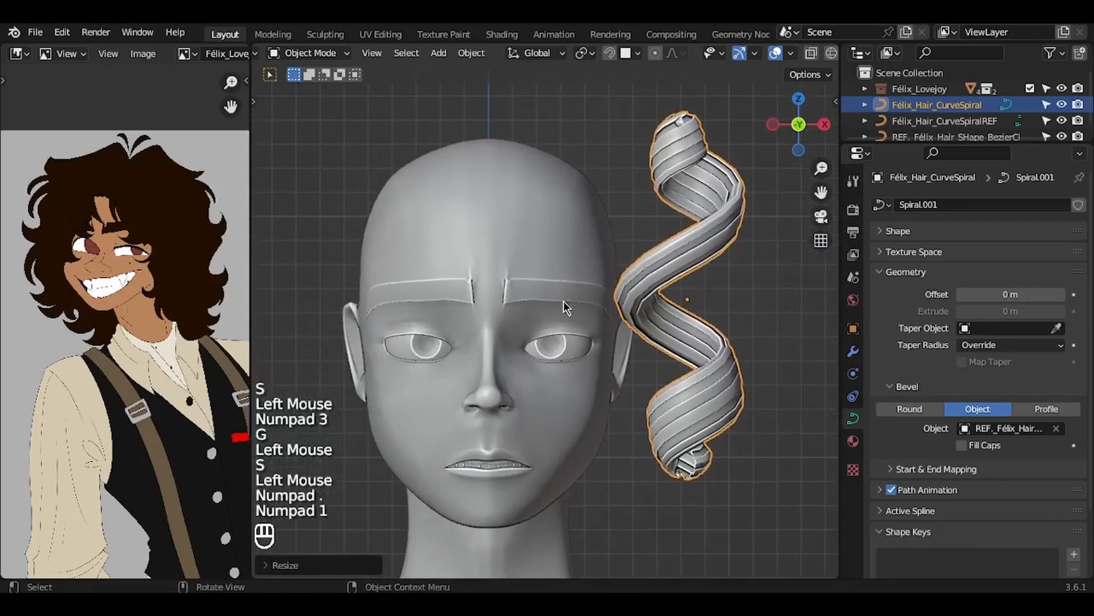
{"action": "middle_click_drag", "start_coordinate": [563, 300], "coordinate": [563, 336], "text": "ctrl"}
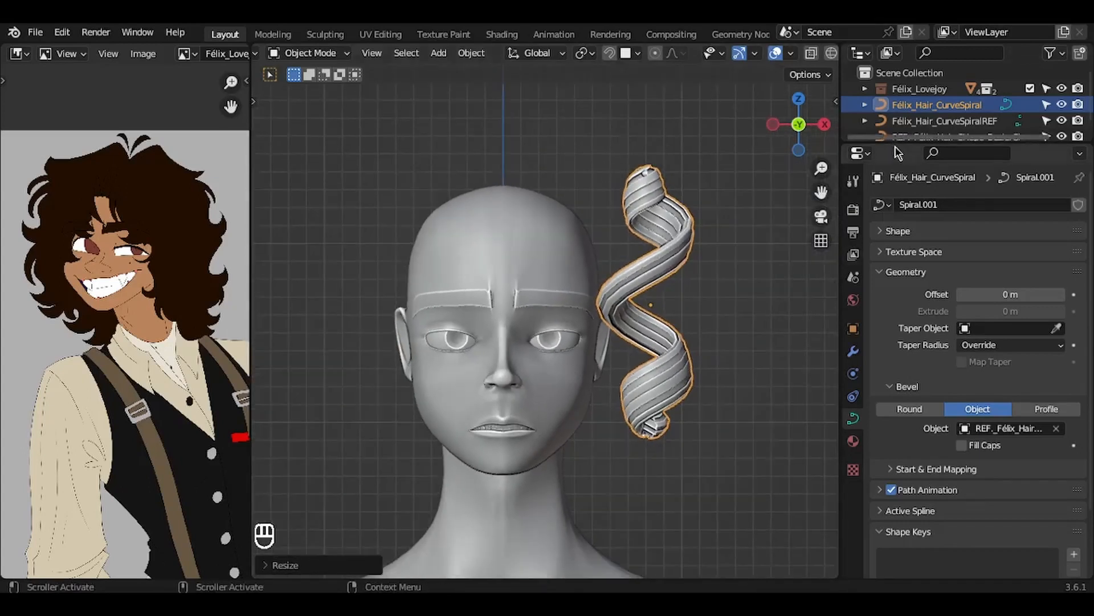
{"action": "left_click_drag", "start_coordinate": [890, 143], "coordinate": [912, 241]}
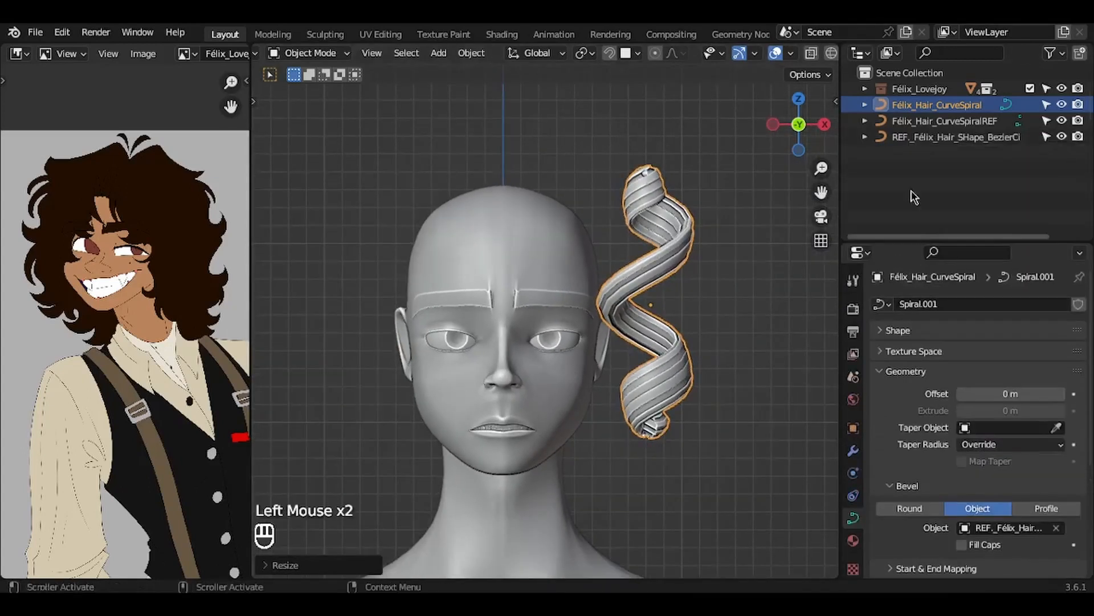
{"action": "left_click", "coordinate": [865, 89]}
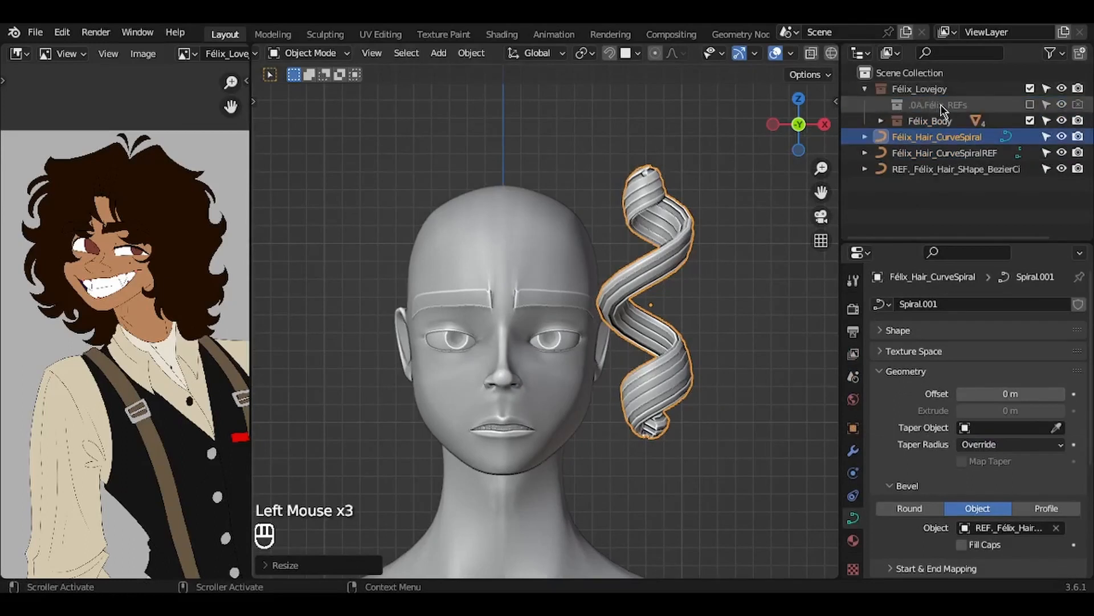
{"action": "left_click", "coordinate": [1029, 104]}
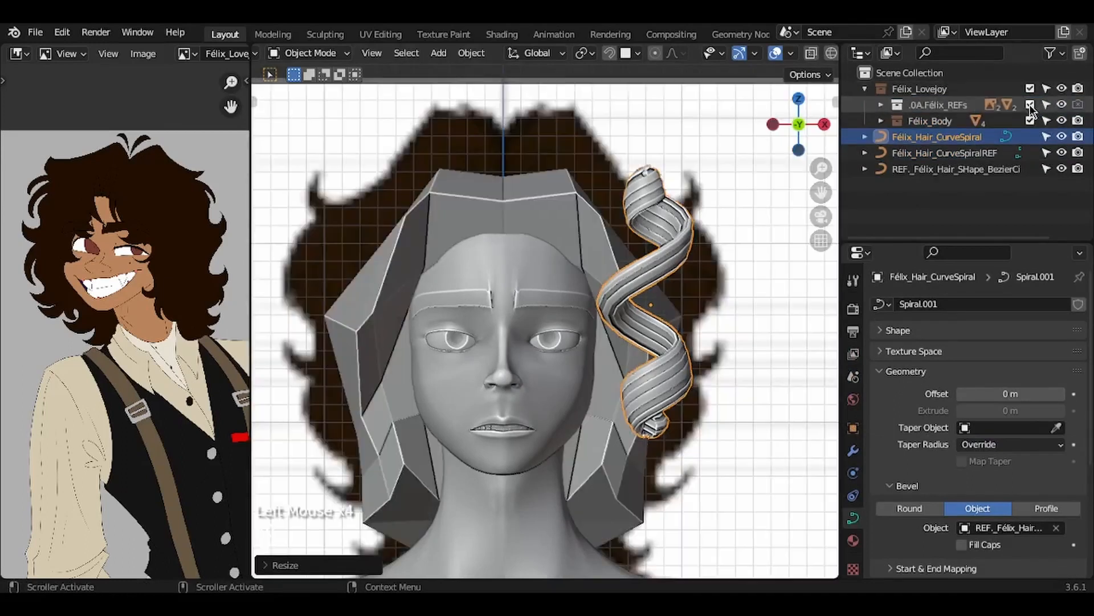
{"action": "scroll", "coordinate": [575, 187], "scroll_direction": "down", "scroll_amount": 2}
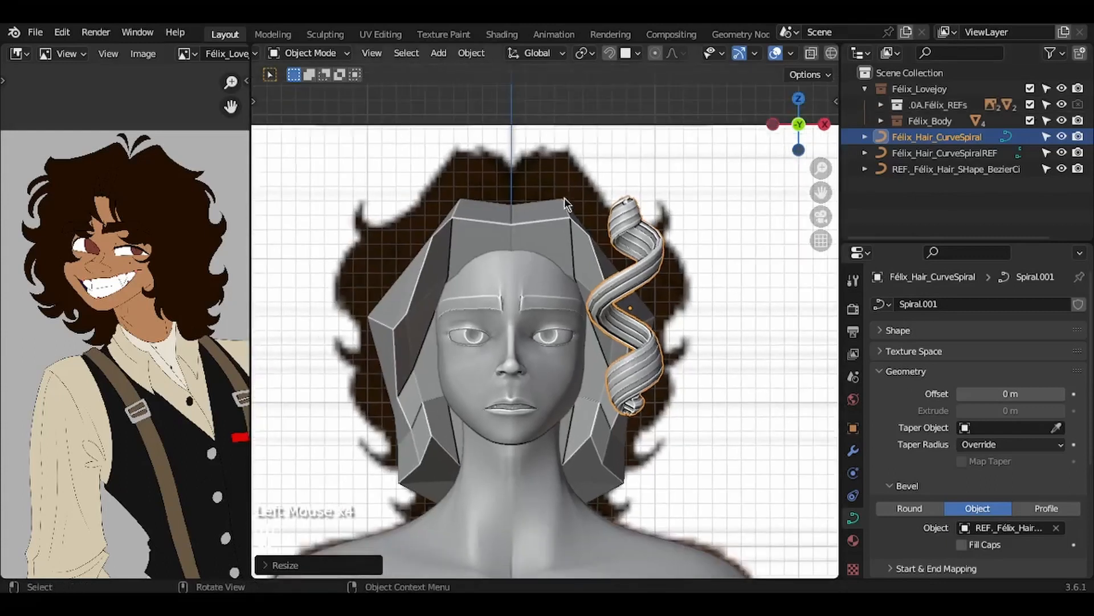
Select the blocky HairShapeRef mesh and examine how its volume surrounds the head from the front, side and back
{"action": "left_click", "coordinate": [555, 222]}
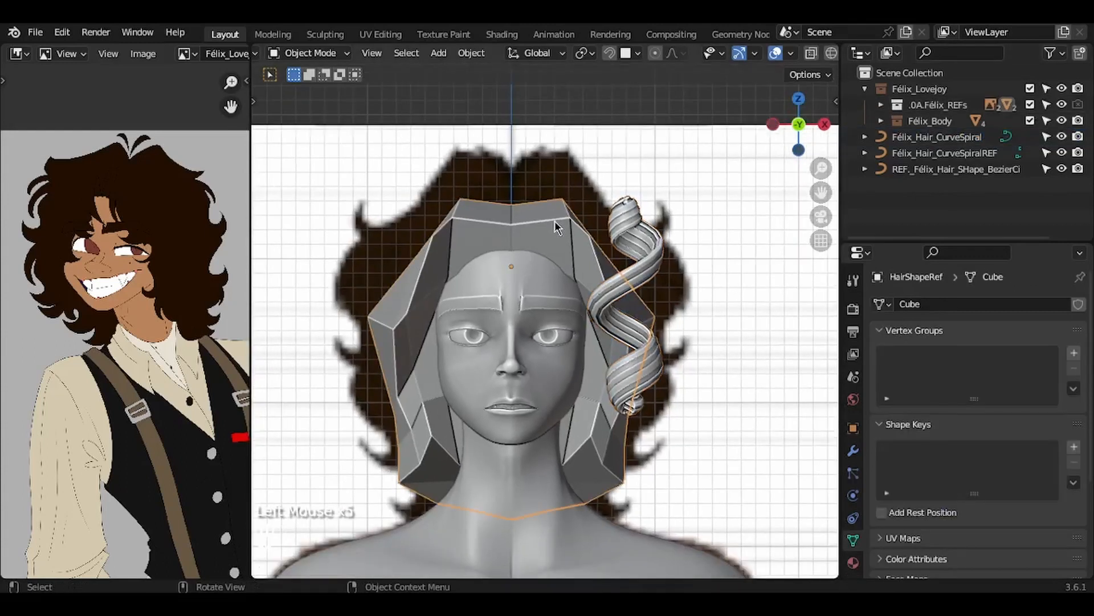
{"action": "middle_click_drag", "start_coordinate": [557, 227], "coordinate": [555, 220]}
{"action": "key", "text": "g"}
{"action": "key", "text": "Escape"}
{"action": "middle_click_drag", "start_coordinate": [511, 266], "coordinate": [511, 267]}
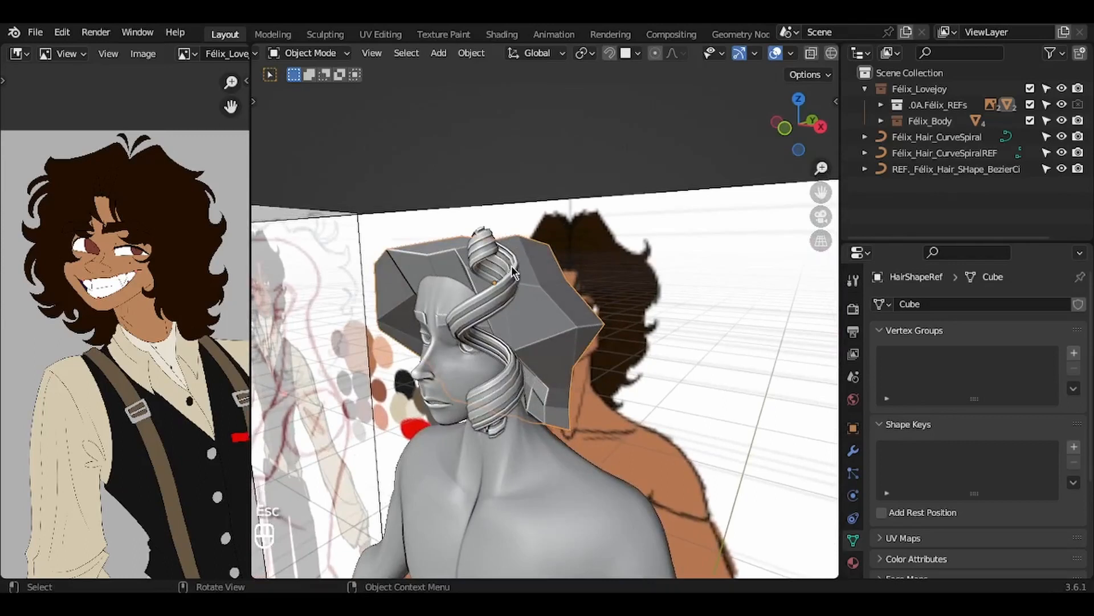
{"action": "middle_click_drag", "start_coordinate": [511, 266], "coordinate": [512, 267]}
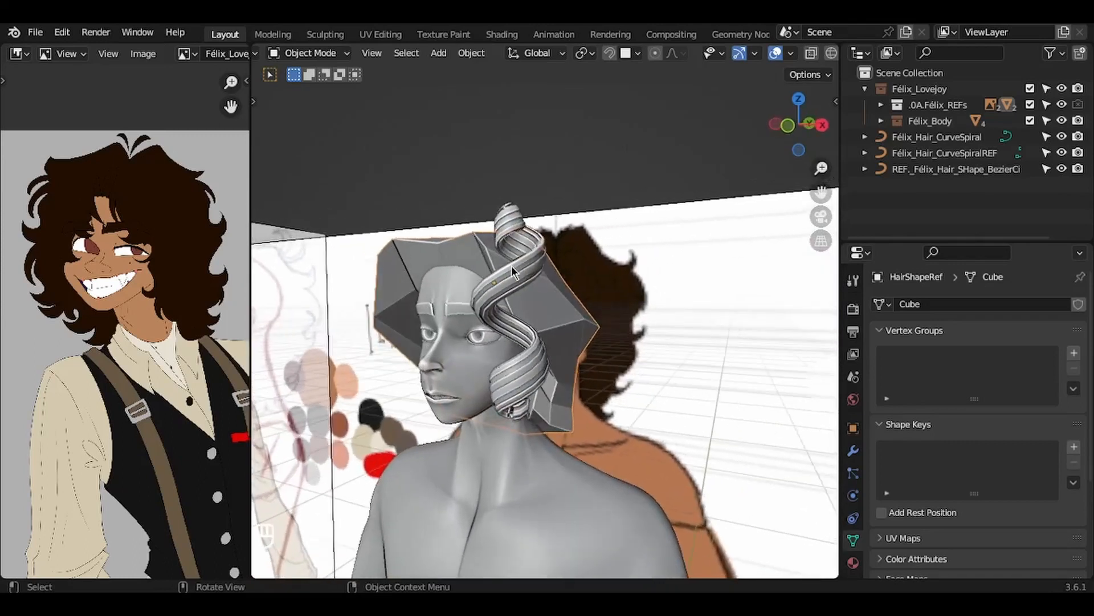
{"action": "right_click_drag", "start_coordinate": [555, 231], "coordinate": [556, 231], "text": "ctrl"}
{"action": "middle_click_drag", "start_coordinate": [555, 230], "coordinate": [555, 230]}
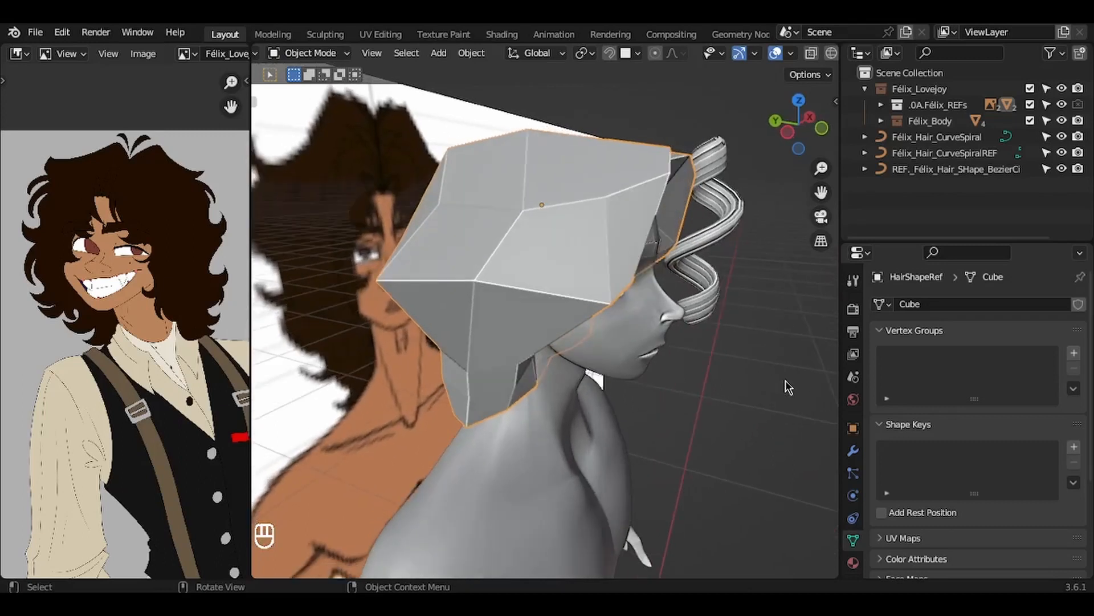
Toggle the In Front option in the HairShapeRef mesh's viewport display settings
{"action": "double_click", "coordinate": [853, 429]}
{"action": "left_click", "coordinate": [962, 466]}
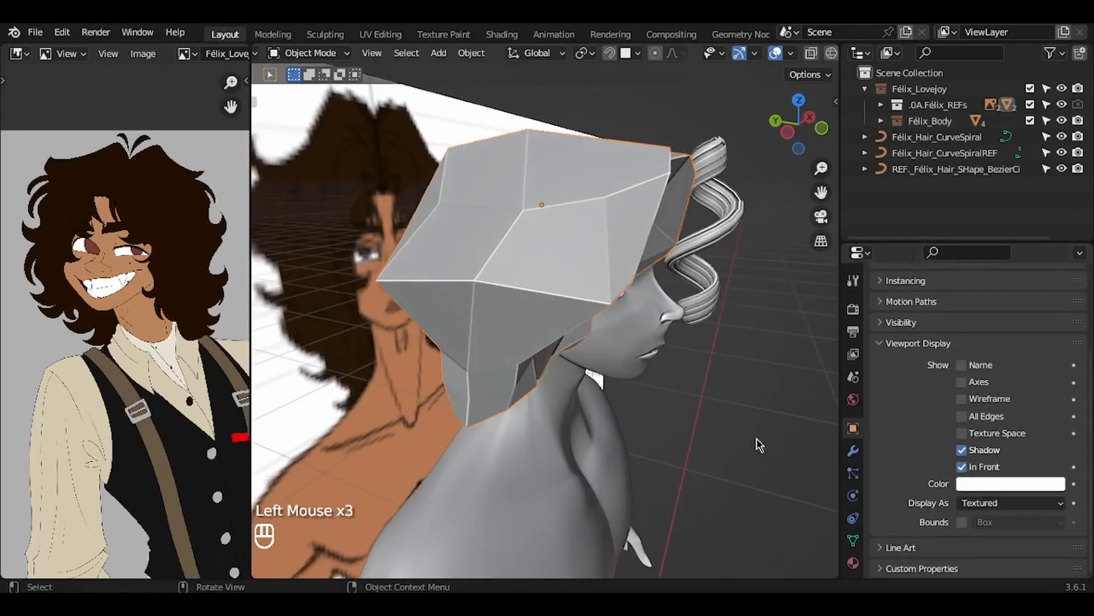
{"action": "left_click", "coordinate": [962, 466]}
Isolate the Félix_Hair_CurveSpiral strand in local view and open its curve points for editing
{"action": "double_click", "coordinate": [734, 226]}
{"action": "key", "text": "KP_1"}
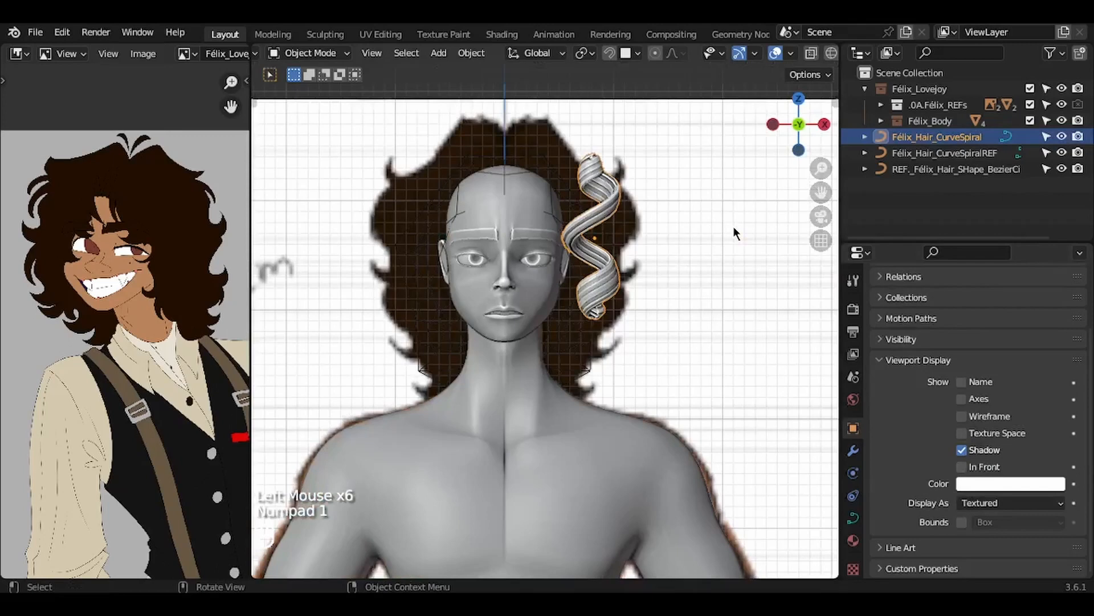
{"action": "key", "text": "KP_Divide"}
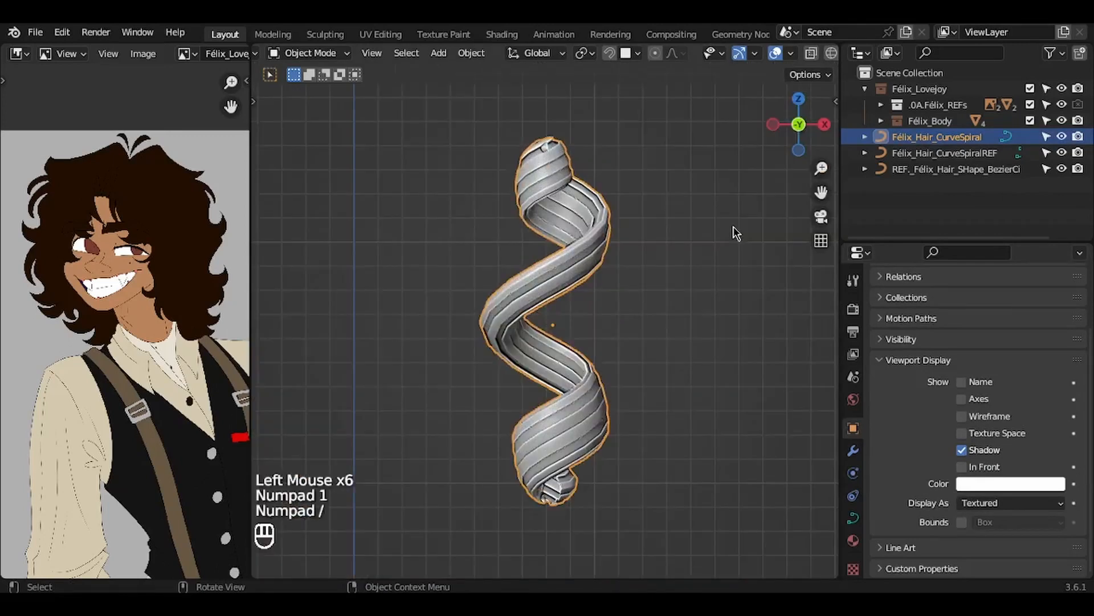
{"action": "scroll", "coordinate": [632, 194], "scroll_direction": "down", "scroll_amount": 3, "text": "shift"}
{"action": "key", "text": "Tab"}
{"action": "middle_click_drag", "start_coordinate": [632, 194], "coordinate": [582, 345]}
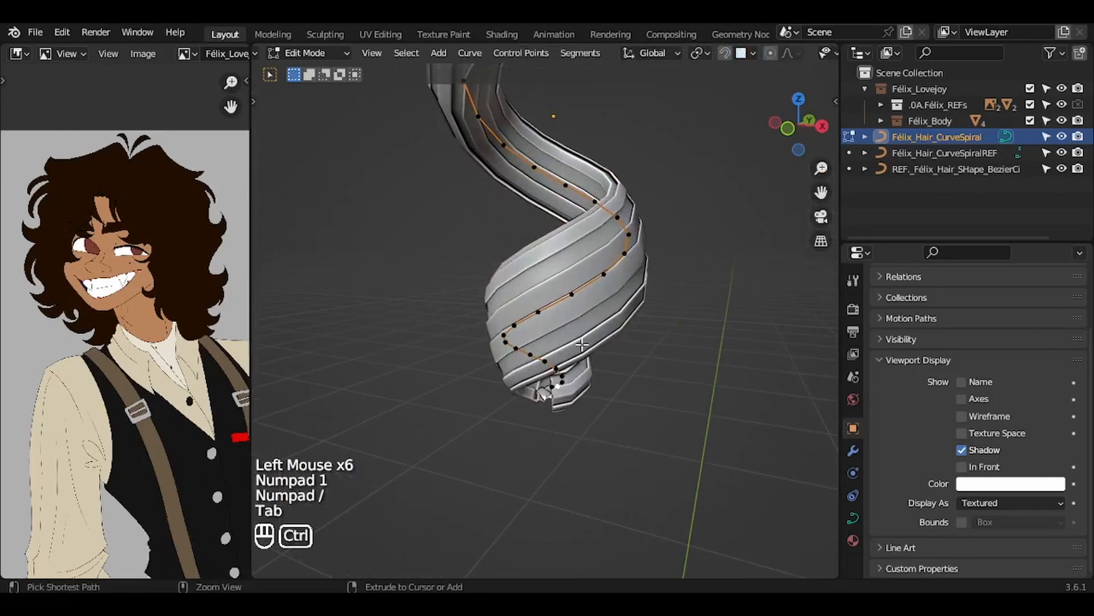
Select alternating control points along the whole spiral and delete those vertices to simplify the curve
{"action": "left_click", "coordinate": [562, 388]}
{"action": "scroll", "coordinate": [555, 388], "scroll_direction": "up", "scroll_amount": 4, "text": "shift"}
{"action": "left_click", "coordinate": [549, 425], "text": "shift"}
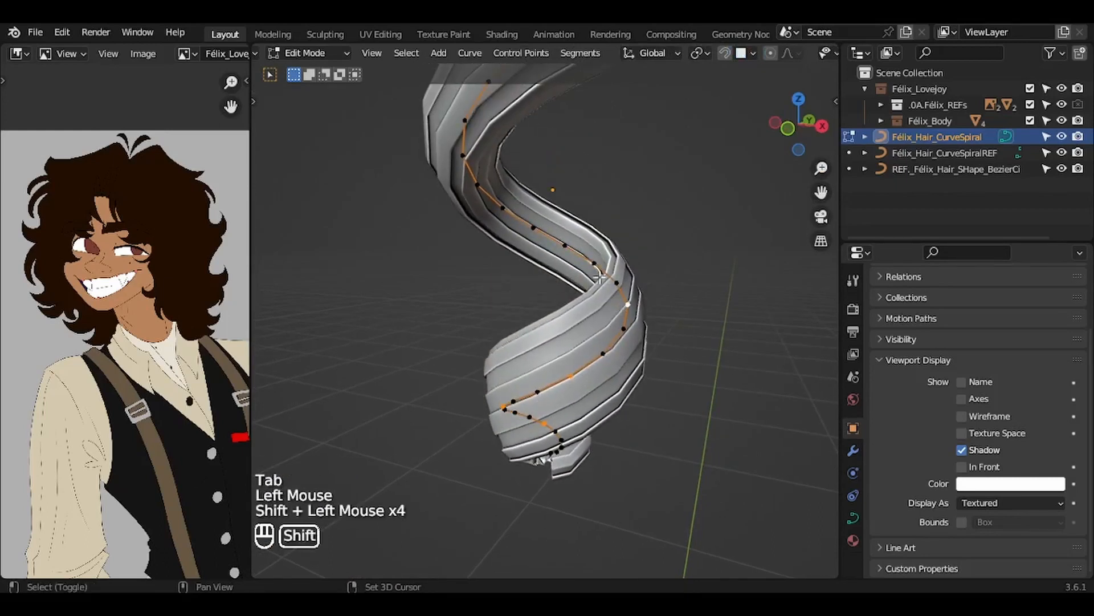
{"action": "scroll", "coordinate": [539, 246], "scroll_direction": "up", "scroll_amount": 4, "text": "shift"}
{"action": "key", "text": "ctrl+z"}
{"action": "left_click", "coordinate": [480, 266], "text": "shift"}
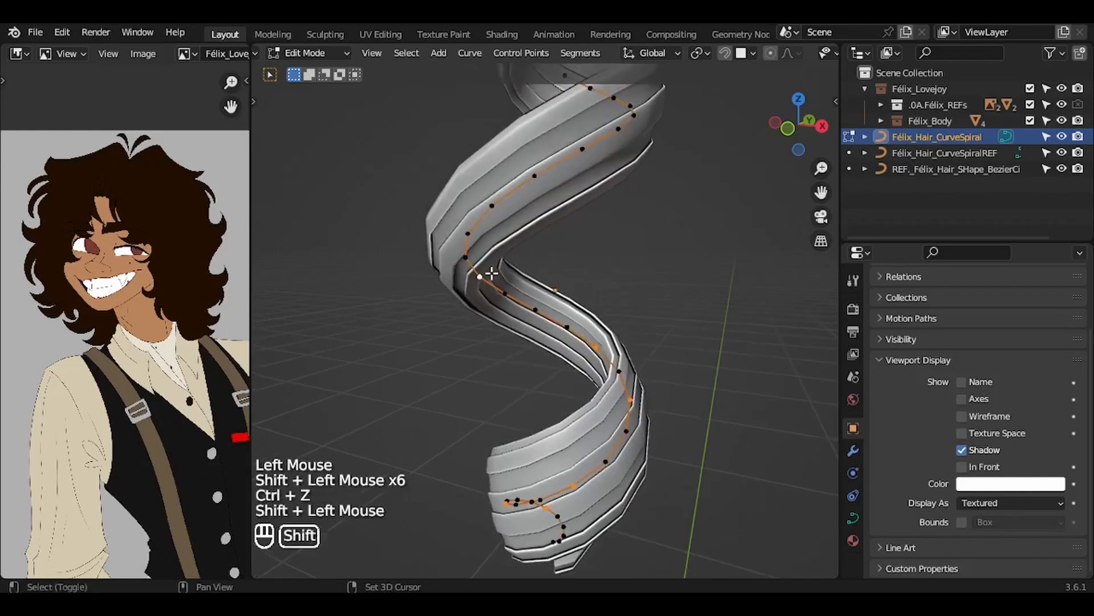
{"action": "left_click", "coordinate": [488, 165], "text": "shift"}
{"action": "left_click", "coordinate": [556, 118], "text": "shift"}
{"action": "left_click", "coordinate": [616, 97], "text": "shift"}
{"action": "scroll", "coordinate": [540, 151], "scroll_direction": "down", "scroll_amount": 5, "text": "ctrl"}
{"action": "scroll", "coordinate": [540, 152], "scroll_direction": "up", "scroll_amount": 2, "text": "ctrl"}
{"action": "scroll", "coordinate": [540, 152], "scroll_direction": "down", "scroll_amount": 2, "text": "shift"}
{"action": "scroll", "coordinate": [540, 152], "scroll_direction": "down", "scroll_amount": 2, "text": "ctrl"}
{"action": "scroll", "coordinate": [540, 152], "scroll_direction": "up", "scroll_amount": 4, "text": "ctrl"}
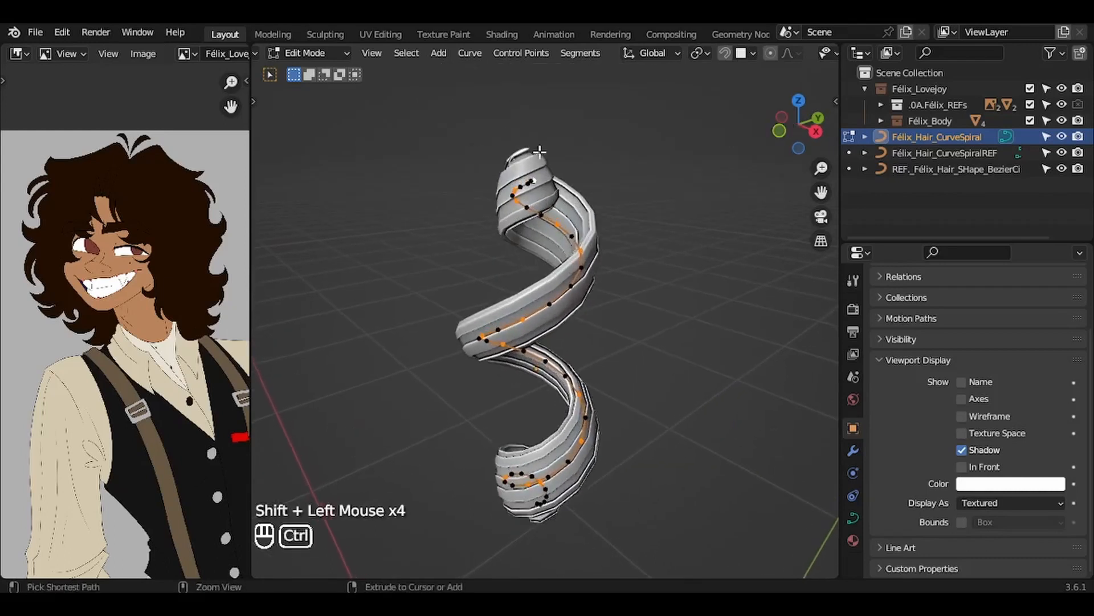
{"action": "scroll", "coordinate": [540, 152], "scroll_direction": "up", "scroll_amount": 4}
{"action": "scroll", "coordinate": [540, 152], "scroll_direction": "up", "scroll_amount": 2}
{"action": "scroll", "coordinate": [540, 152], "scroll_direction": "down", "scroll_amount": 4}
{"action": "scroll", "coordinate": [539, 152], "scroll_direction": "left", "scroll_amount": 3}
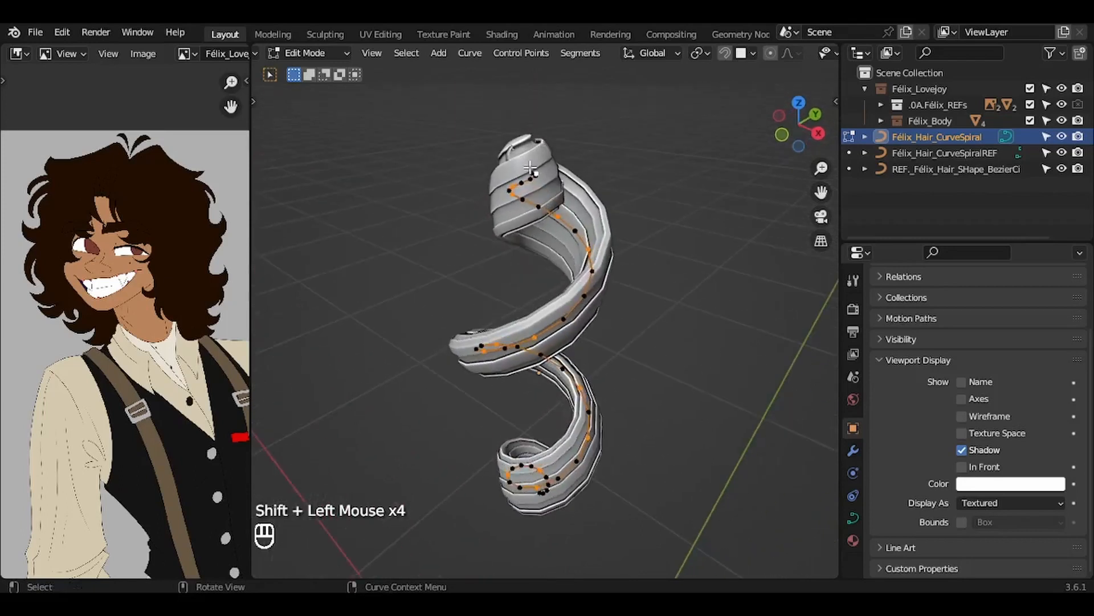
{"action": "scroll", "coordinate": [520, 176], "scroll_direction": "up", "scroll_amount": 1}
{"action": "scroll", "coordinate": [520, 177], "scroll_direction": "right", "scroll_amount": 1}
{"action": "key", "text": "Delete"}
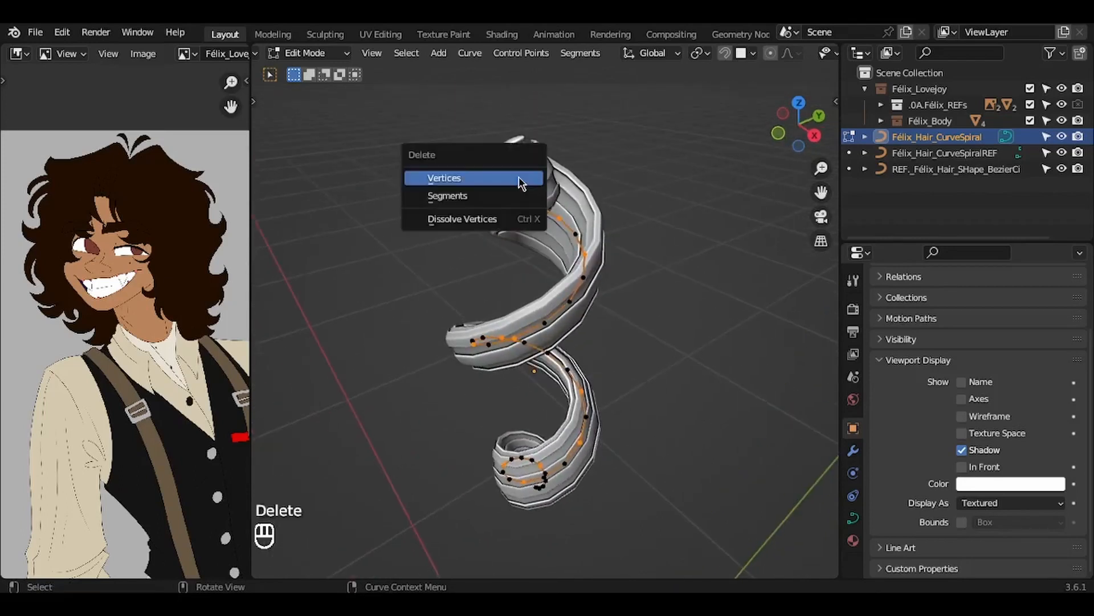
{"action": "left_click", "coordinate": [519, 177]}
Select the crowded control points at the spiral's lower end and delete those vertices
{"action": "scroll", "coordinate": [518, 177], "scroll_direction": "down", "scroll_amount": 3}
{"action": "scroll", "coordinate": [519, 177], "scroll_direction": "left", "scroll_amount": 3}
{"action": "scroll", "coordinate": [519, 176], "scroll_direction": "down", "scroll_amount": 3, "text": "shift"}
{"action": "scroll", "coordinate": [519, 177], "scroll_direction": "up", "scroll_amount": 4}
{"action": "scroll", "coordinate": [519, 177], "scroll_direction": "down", "scroll_amount": 2, "text": "shift"}
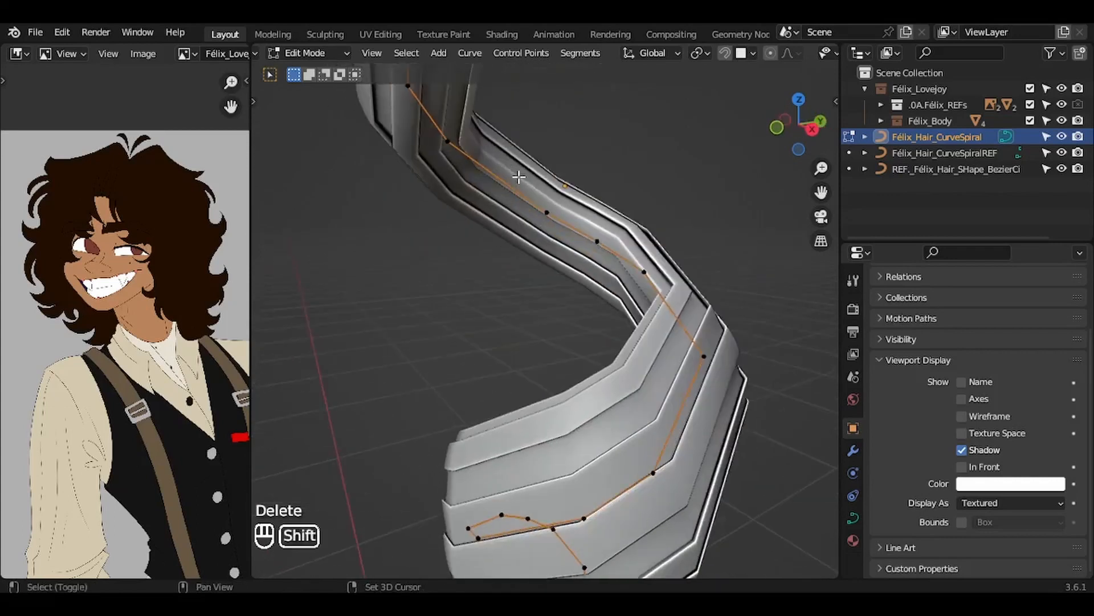
{"action": "scroll", "coordinate": [518, 177], "scroll_direction": "down", "scroll_amount": 4, "text": "ctrl"}
{"action": "scroll", "coordinate": [519, 177], "scroll_direction": "down", "scroll_amount": 3, "text": "shift"}
{"action": "scroll", "coordinate": [519, 177], "scroll_direction": "right", "scroll_amount": 2}
{"action": "scroll", "coordinate": [519, 177], "scroll_direction": "right", "scroll_amount": 2, "text": "shift"}
{"action": "left_click", "coordinate": [546, 402]}
{"action": "left_click", "coordinate": [563, 394], "text": "shift"}
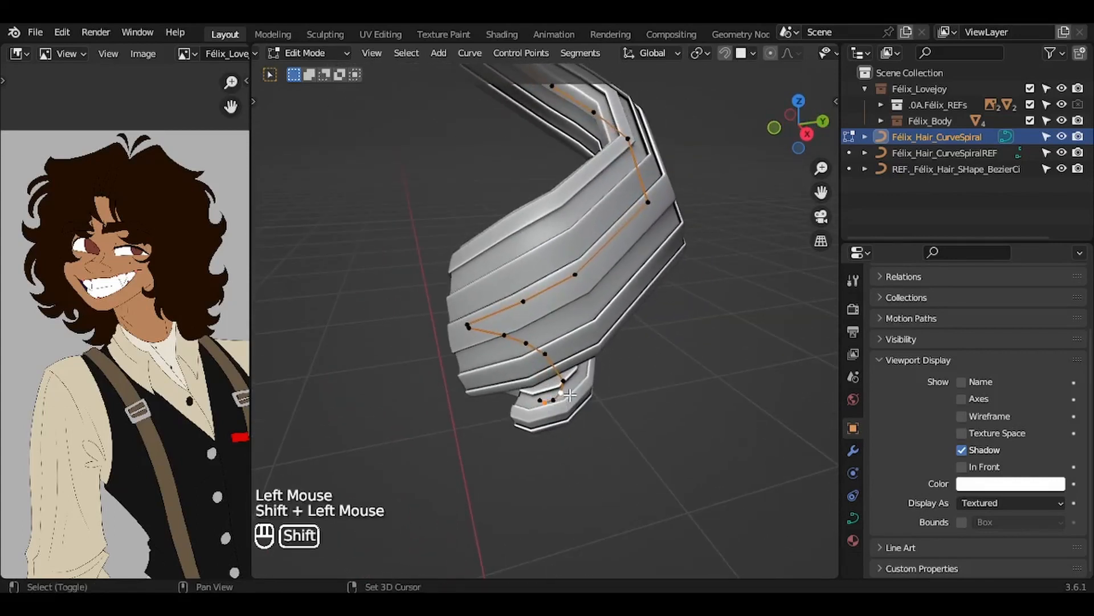
{"action": "left_click", "coordinate": [551, 403], "text": "shift"}
{"action": "key", "text": "Delete"}
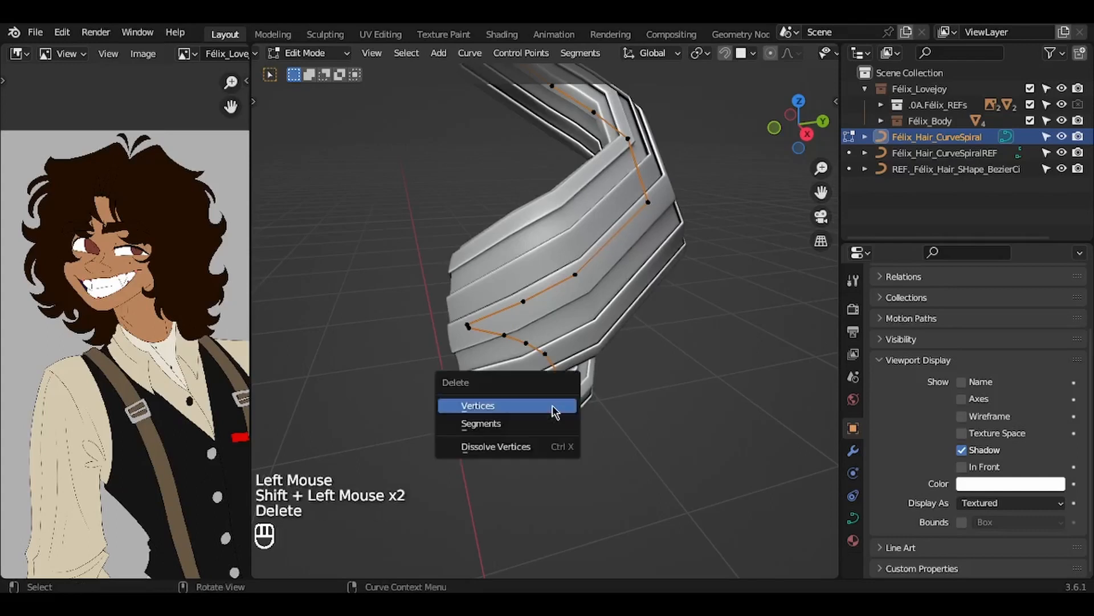
{"action": "left_click", "coordinate": [553, 406]}
Select the extra control points at the spiral's upper end and delete those vertices
{"action": "middle_click_drag", "start_coordinate": [530, 352], "coordinate": [542, 337]}
{"action": "scroll", "coordinate": [476, 379], "scroll_direction": "down", "scroll_amount": 3}
{"action": "scroll", "coordinate": [477, 379], "scroll_direction": "up", "scroll_amount": 9, "text": "shift"}
{"action": "middle_click_drag", "start_coordinate": [477, 379], "coordinate": [477, 378]}
{"action": "scroll", "coordinate": [478, 379], "scroll_direction": "up", "scroll_amount": 3}
{"action": "left_click", "coordinate": [516, 209]}
{"action": "left_click", "coordinate": [531, 216], "text": "shift"}
{"action": "key", "text": "Delete"}
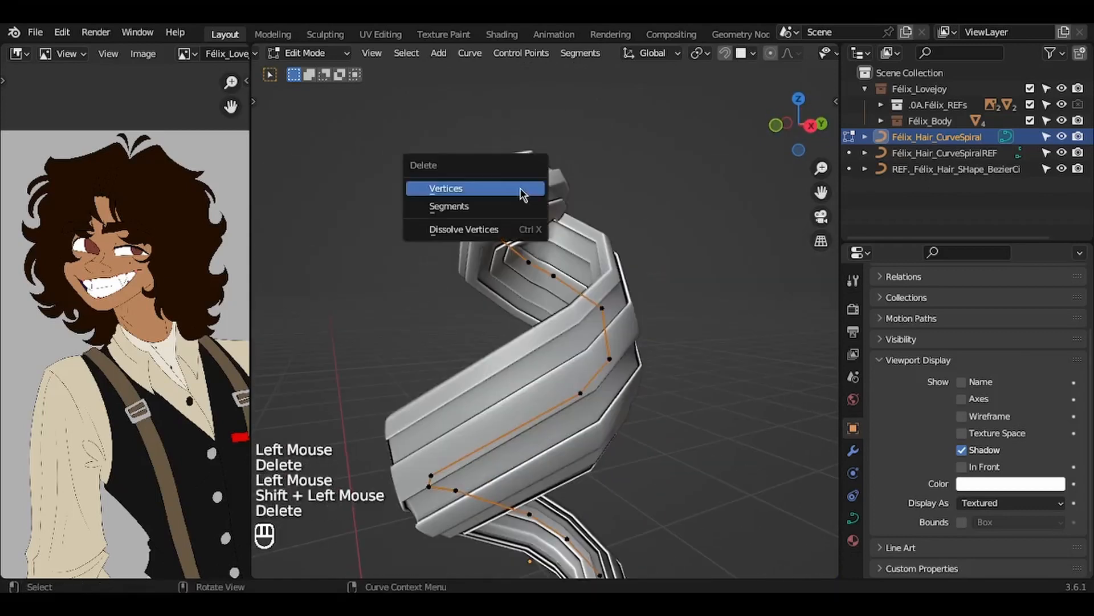
{"action": "left_click", "coordinate": [522, 193]}
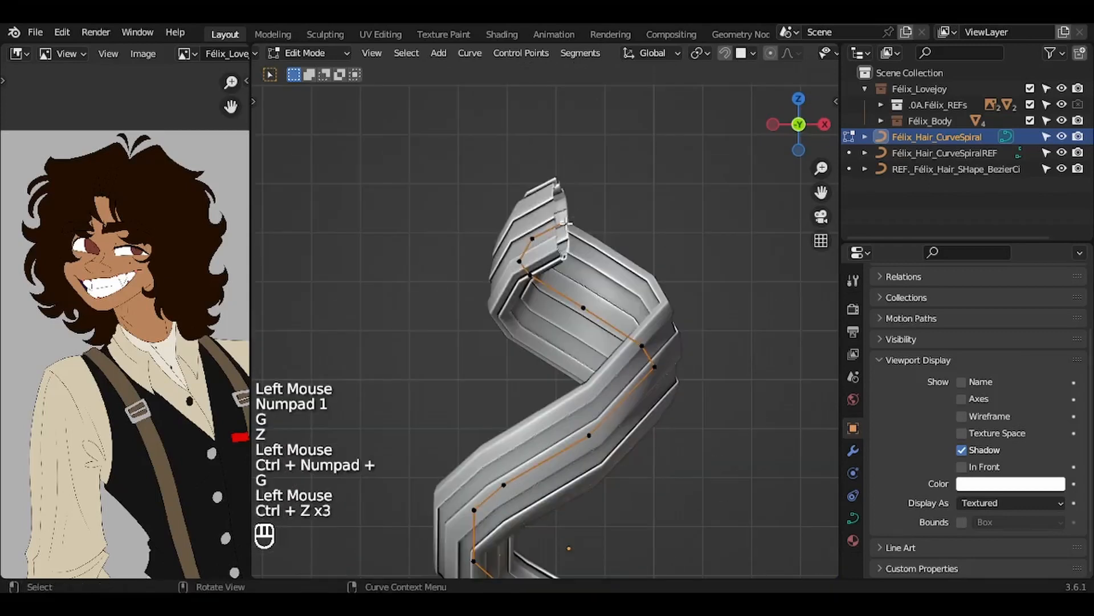
Move the spiral's top end point upward, then grow the selection to its neighbour and shift both
{"action": "key", "text": "g"}
{"action": "left_click", "coordinate": [555, 203]}
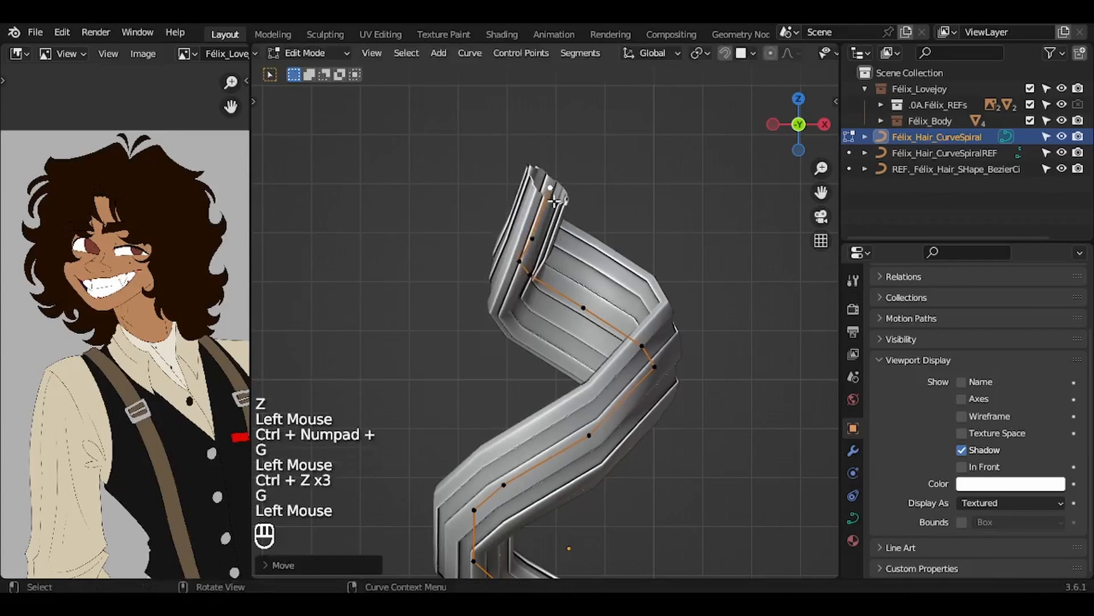
{"action": "key", "text": "ctrl+KP_Add"}
{"action": "key", "text": "ctrl+z"}
{"action": "key", "text": "ctrl+KP_Add"}
{"action": "key", "text": "g"}
{"action": "left_click", "coordinate": [583, 216]}
Raise the upper control points along Z with a progressively larger selection to stretch the top coil, and save the file
{"action": "key", "text": "ctrl+KP_Add"}
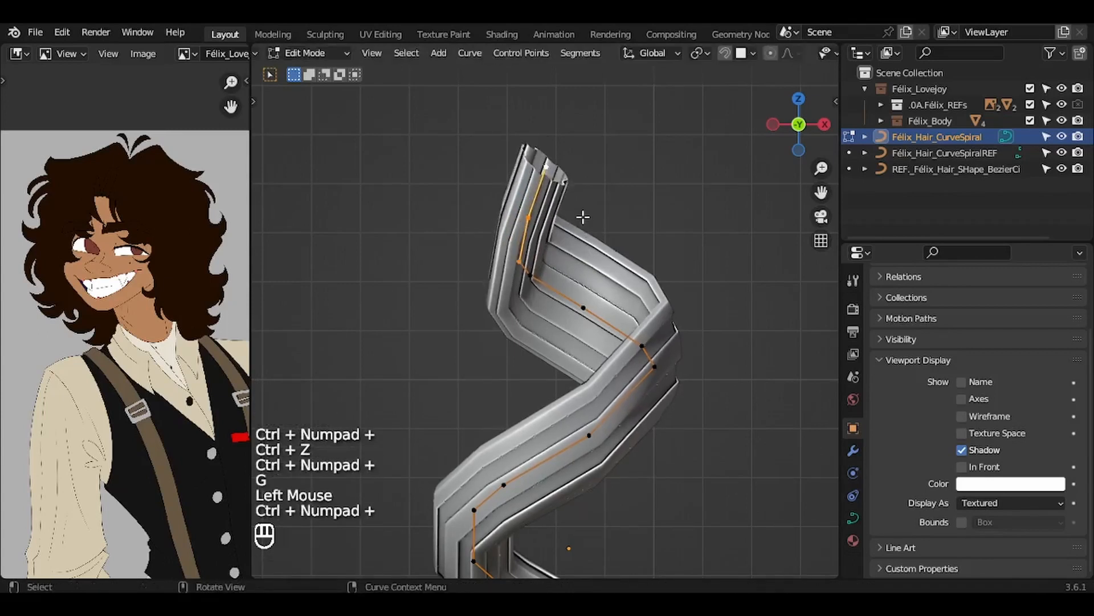
{"action": "key", "text": "g"}
{"action": "key", "text": "z"}
{"action": "left_click", "coordinate": [593, 242]}
{"action": "key", "text": "ctrl+KP_Add"}
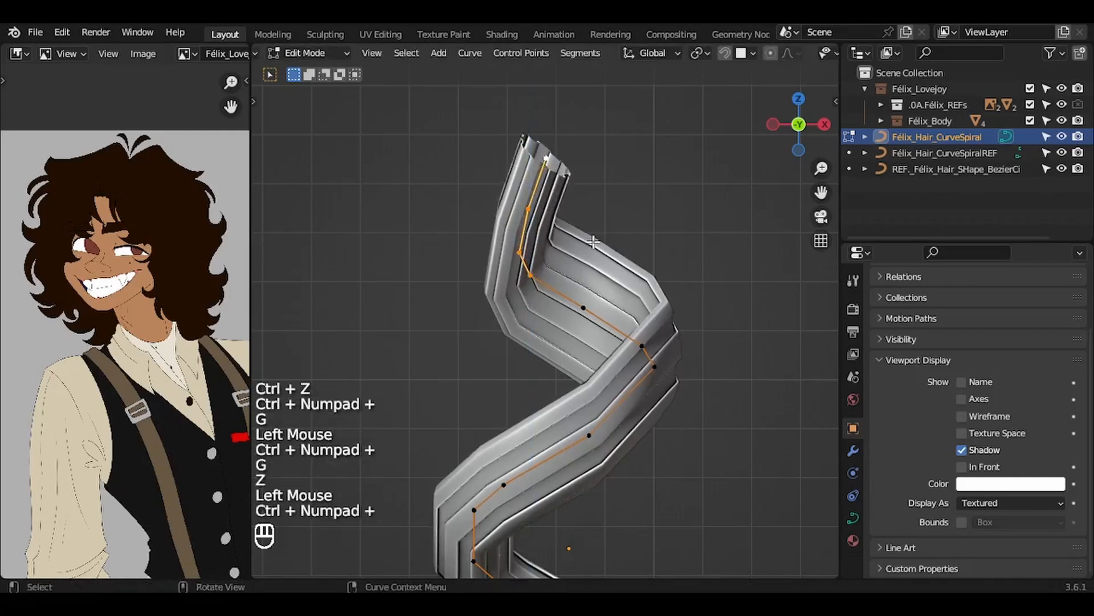
{"action": "key", "text": "g"}
{"action": "key", "text": "z"}
{"action": "left_click", "coordinate": [599, 196]}
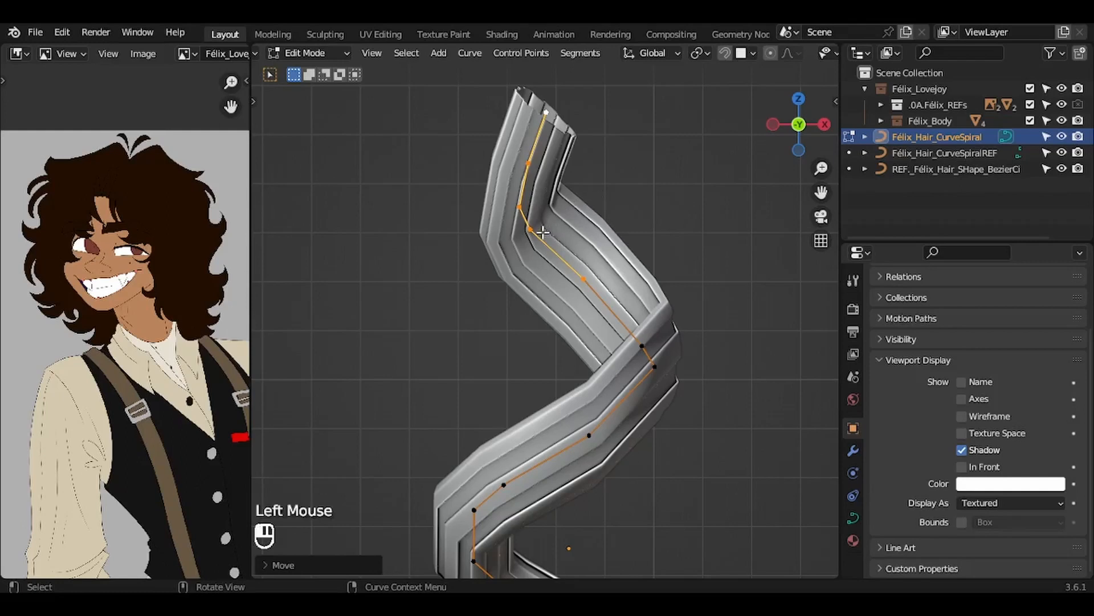
{"action": "key", "text": "ctrl+s"}
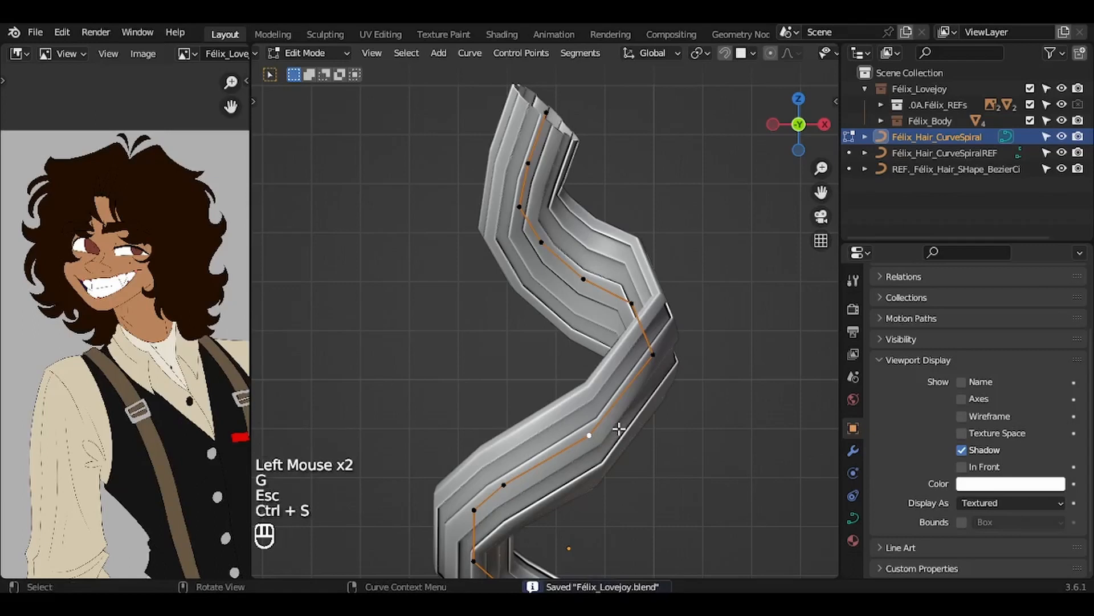
Reposition the second, third and fourth control points from the top in front view to smooth the curve
{"action": "left_click", "coordinate": [528, 163]}
{"action": "key", "text": "g"}
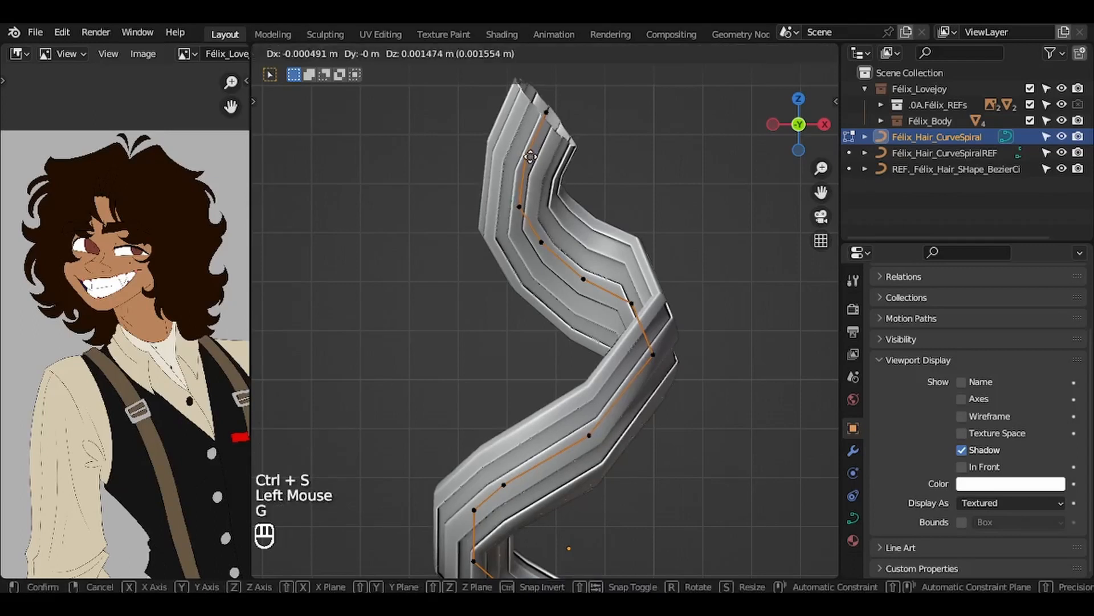
{"action": "left_click", "coordinate": [530, 155]}
{"action": "key", "text": "g"}
{"action": "left_click", "coordinate": [519, 195]}
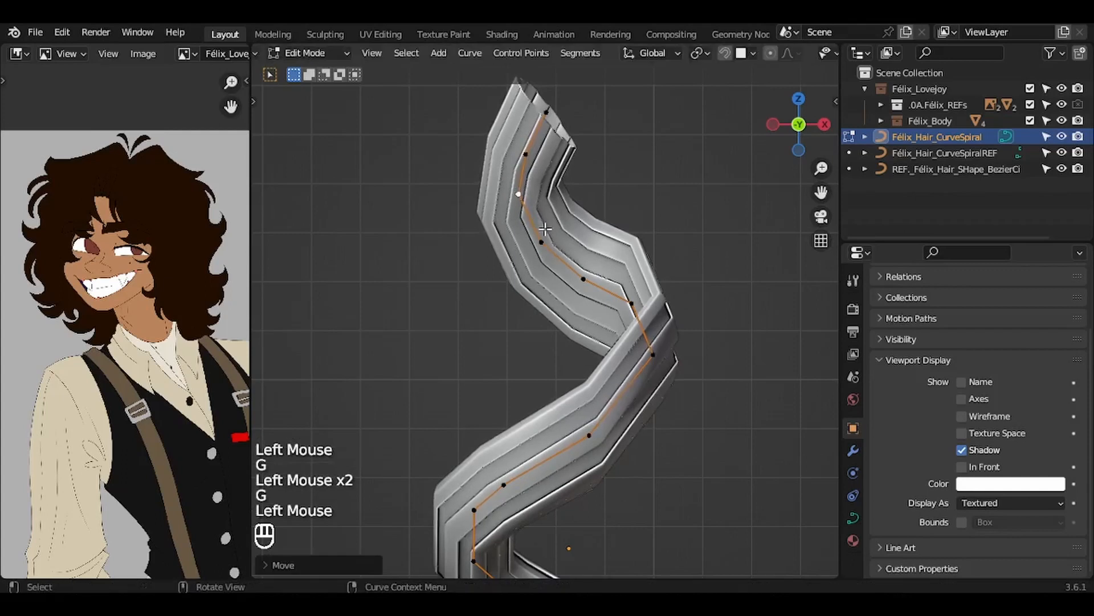
{"action": "left_click", "coordinate": [541, 243]}
{"action": "key", "text": "g"}
{"action": "left_click", "coordinate": [538, 238]}
Adjust the second and third control points from the top in side view to even out the upper bend
{"action": "key", "text": "ctrl+KP_3"}
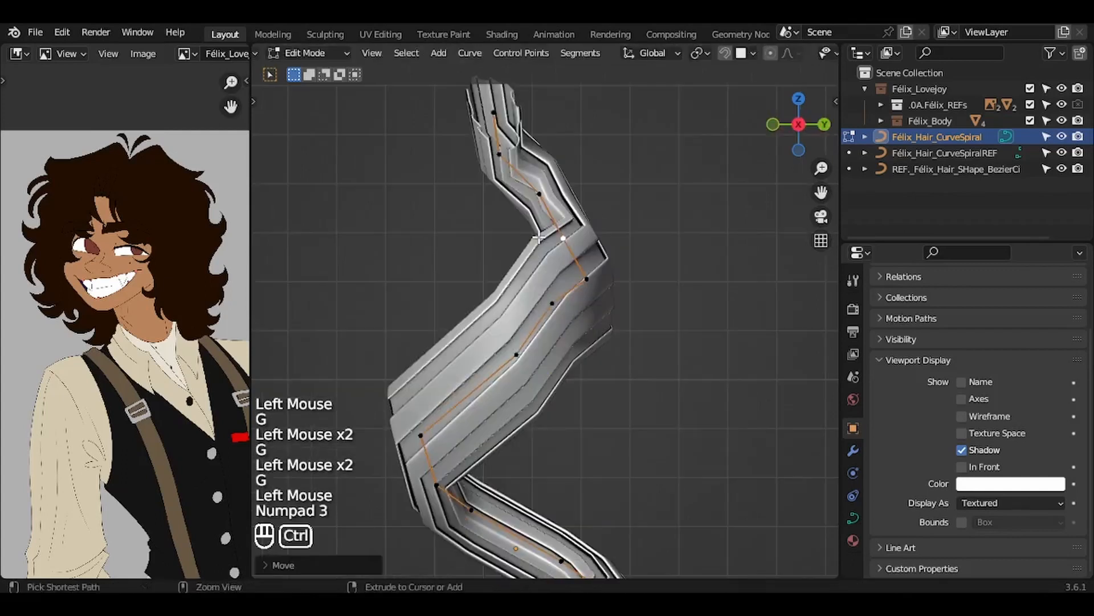
{"action": "left_click", "coordinate": [507, 183]}
{"action": "key", "text": "g"}
{"action": "left_click", "coordinate": [525, 180]}
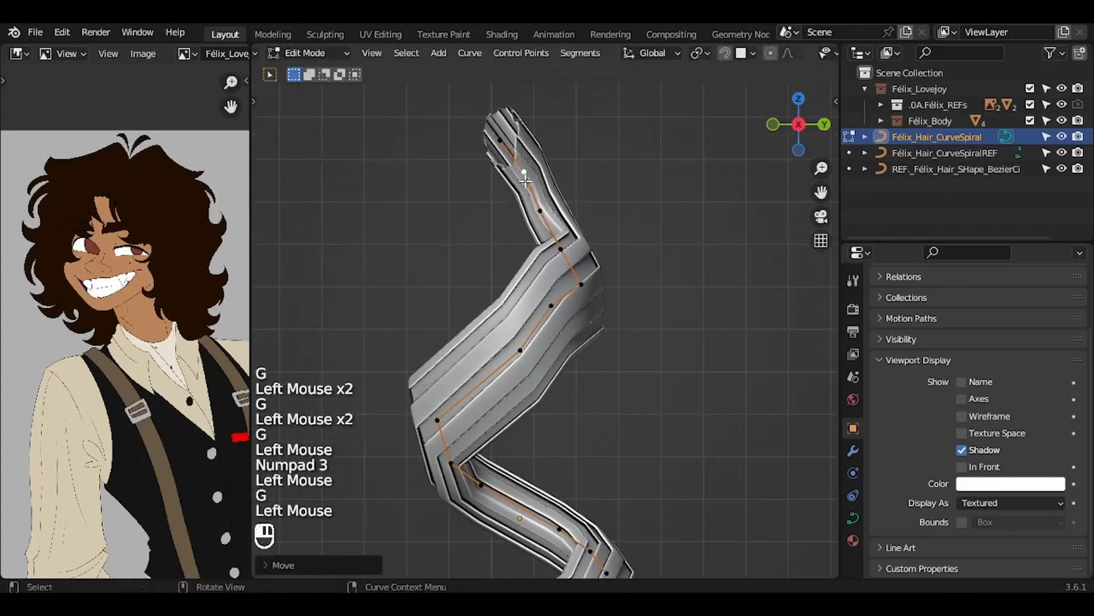
{"action": "left_click", "coordinate": [542, 215]}
{"action": "key", "text": "g"}
{"action": "left_click", "coordinate": [542, 214]}
Select the spiral's bottom end point and shrink its radius to 0 to form a pointed tip
{"action": "middle_click_drag", "start_coordinate": [542, 214], "coordinate": [549, 117], "text": "shift"}
{"action": "middle_click_drag", "start_coordinate": [544, 274], "coordinate": [535, 178], "text": "ctrl"}
{"action": "middle_click_drag", "start_coordinate": [542, 227], "coordinate": [542, 193], "text": "ctrl"}
{"action": "left_click", "coordinate": [533, 449]}
{"action": "key", "text": "KP_Decimal"}
{"action": "middle_click_drag", "start_coordinate": [534, 451], "coordinate": [534, 399], "text": "ctrl"}
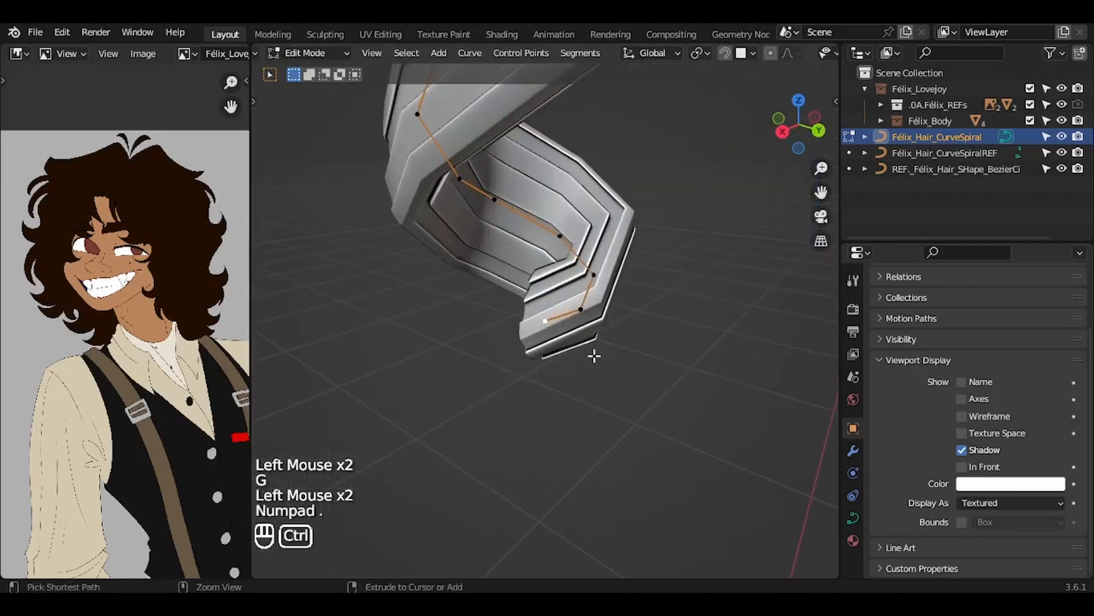
{"action": "middle_click_drag", "start_coordinate": [594, 355], "coordinate": [713, 391], "text": "ctrl"}
{"action": "key", "text": "alt+s"}
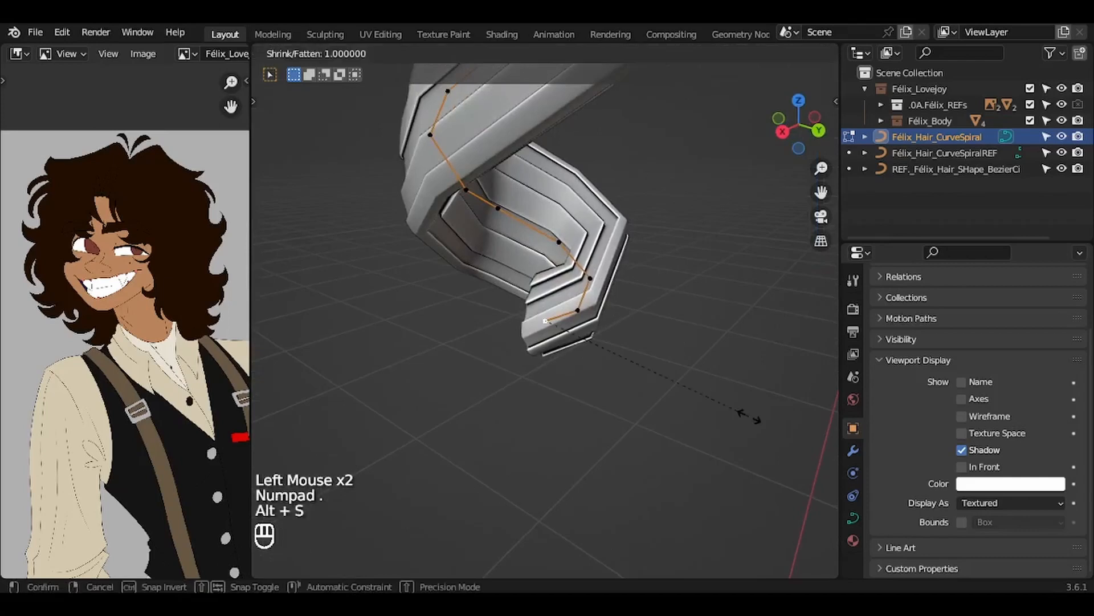
{"action": "key", "text": "0"}
{"action": "key", "text": "Return"}
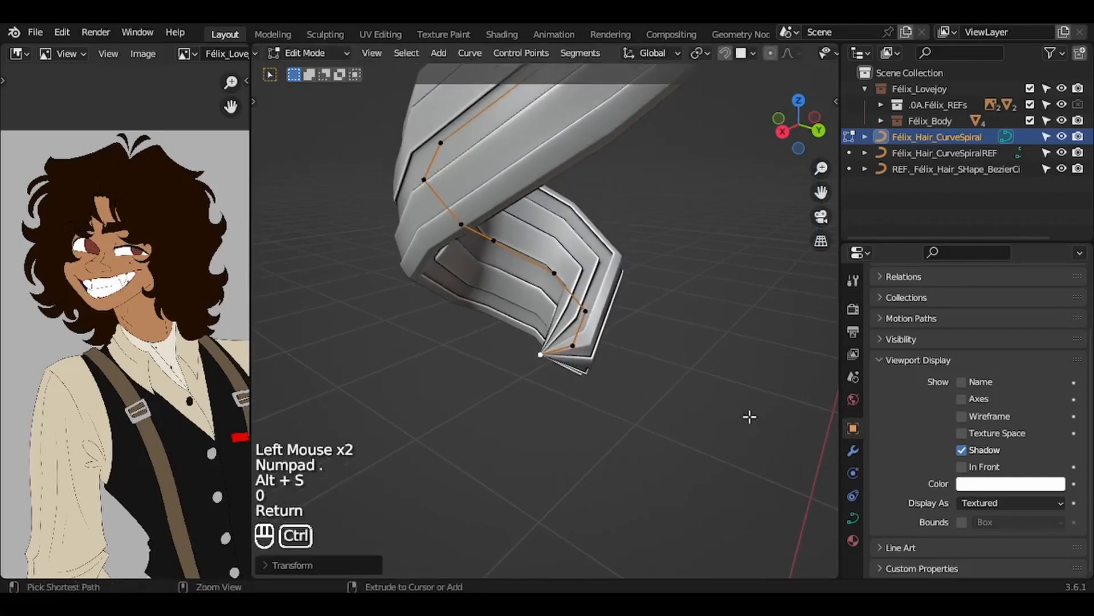
Extend the selection up from the tip and shrink the lower points' radius, dropping the uppermost selected point between passes
{"action": "key", "text": "ctrl+KP_Add"}
{"action": "middle_click_drag", "start_coordinate": [750, 416], "coordinate": [778, 433]}
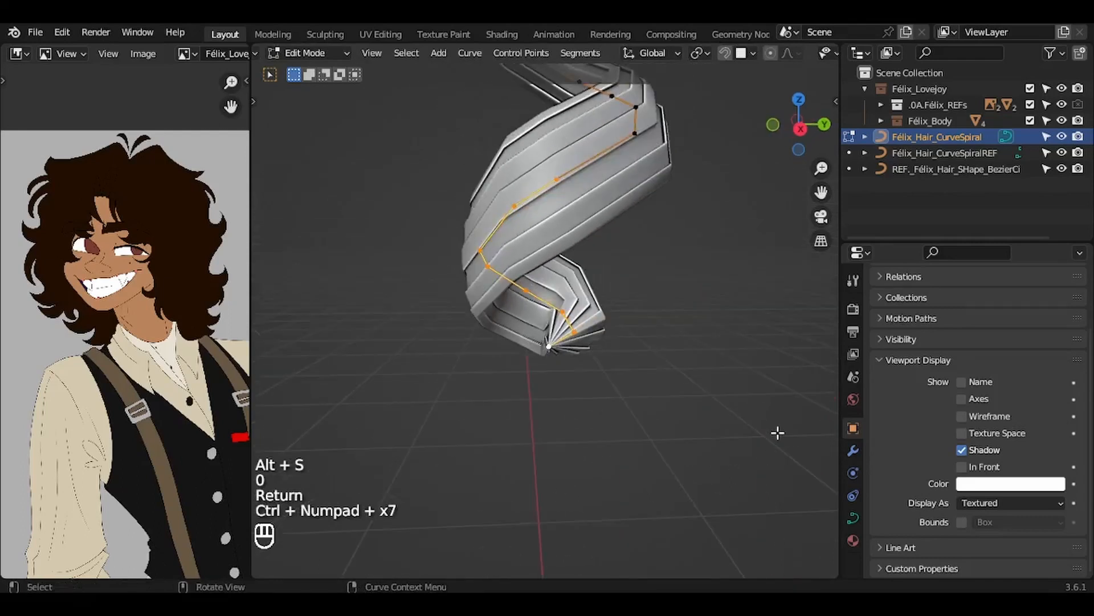
{"action": "key", "text": "alt+s"}
{"action": "left_click", "coordinate": [736, 427]}
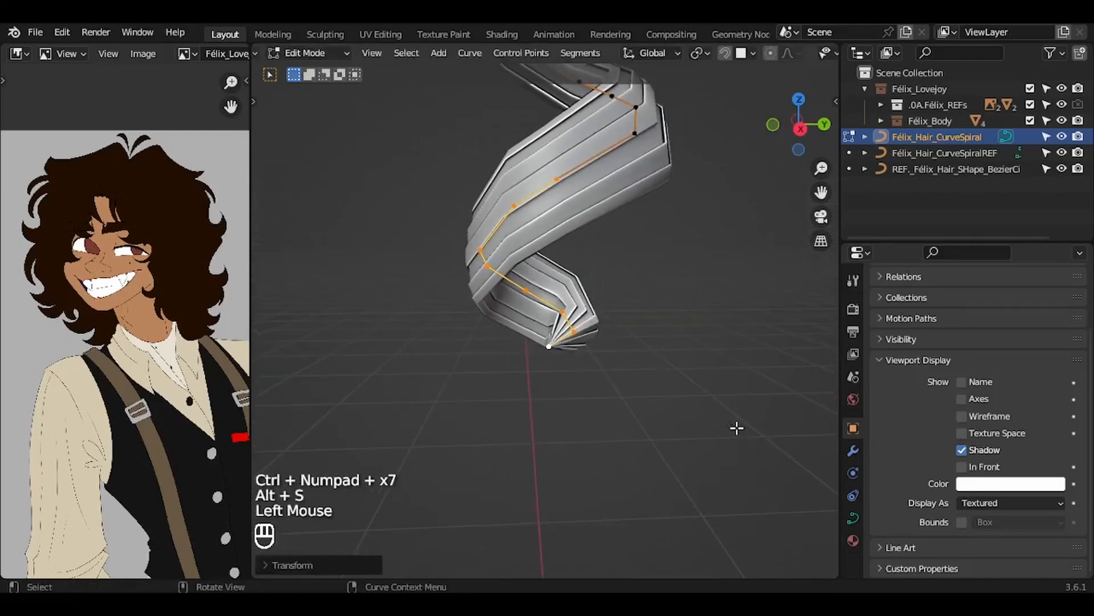
{"action": "key", "text": "ctrl+KP_Subtract"}
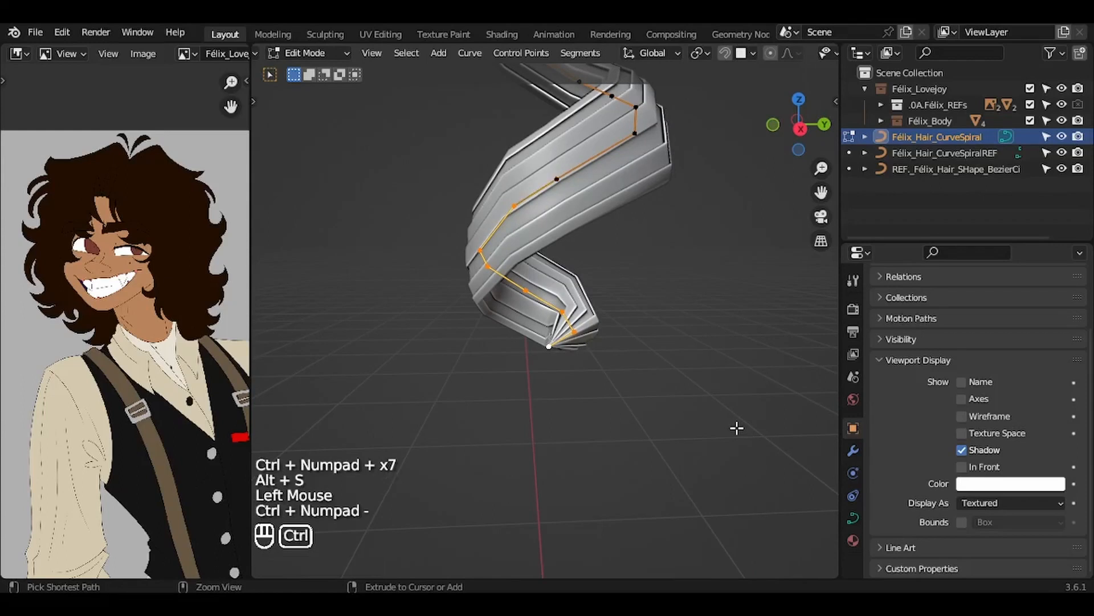
{"action": "key", "text": "alt+s"}
{"action": "left_click", "coordinate": [709, 432]}
Continue tapering the strand by repeatedly reducing the selection toward the tip and shrinking the remaining points' radius
{"action": "key", "text": "ctrl+KP_Subtract"}
{"action": "key", "text": "alt+s"}
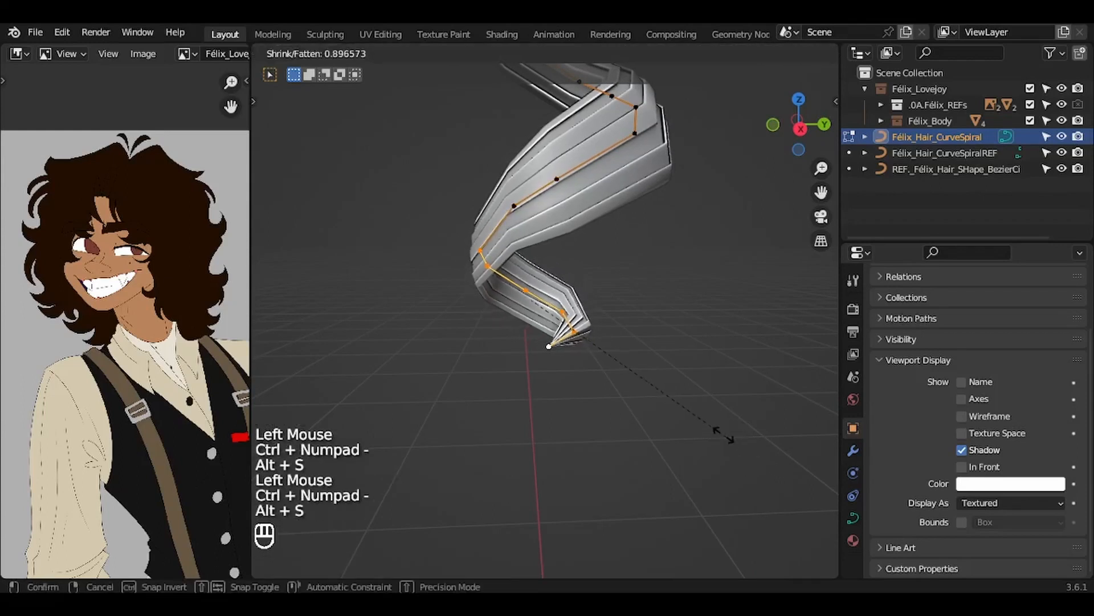
{"action": "key", "text": "Escape"}
{"action": "middle_click_drag", "start_coordinate": [700, 424], "coordinate": [691, 417]}
{"action": "key", "text": "alt+s"}
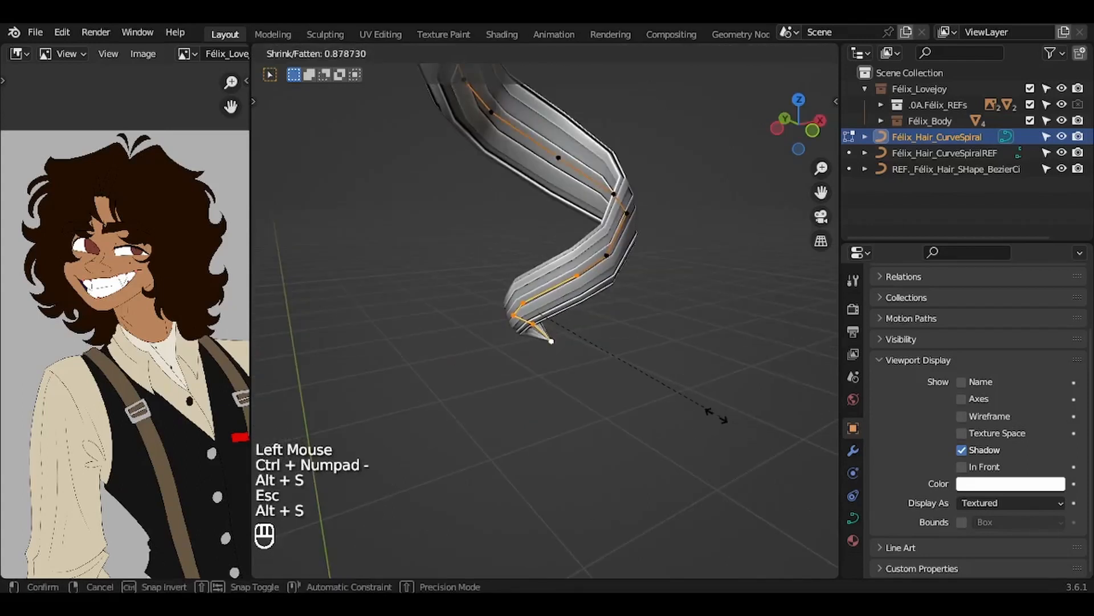
{"action": "left_click", "coordinate": [702, 406]}
{"action": "key", "text": "ctrl+KP_Subtract"}
{"action": "middle_click_drag", "start_coordinate": [702, 404], "coordinate": [665, 393]}
{"action": "key", "text": "alt+s"}
{"action": "left_click", "coordinate": [657, 396]}
{"action": "key", "text": "ctrl+KP_Subtract"}
{"action": "key", "text": "alt+s"}
{"action": "left_click", "coordinate": [630, 383]}
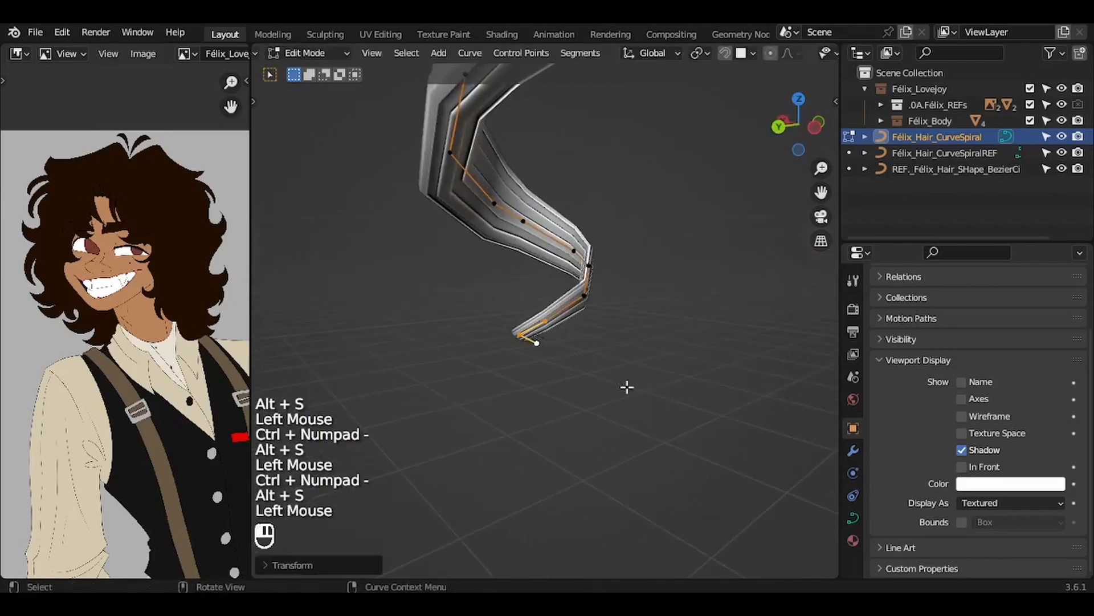
{"action": "key", "text": "ctrl+KP_Subtract"}
Move the strand's top end point sideways toward the head in front view
{"action": "key", "text": "KP_1"}
{"action": "scroll", "coordinate": [647, 376], "scroll_direction": "down", "scroll_amount": 2, "text": "ctrl"}
{"action": "scroll", "coordinate": [647, 376], "scroll_direction": "up", "scroll_amount": 5, "text": "shift"}
{"action": "scroll", "coordinate": [647, 375], "scroll_direction": "down", "scroll_amount": 3, "text": "ctrl"}
{"action": "scroll", "coordinate": [647, 375], "scroll_direction": "up", "scroll_amount": 2, "text": "shift"}
{"action": "left_click", "coordinate": [552, 131]}
{"action": "key", "text": "g"}
{"action": "left_click", "coordinate": [548, 119]}
{"action": "key", "text": "g"}
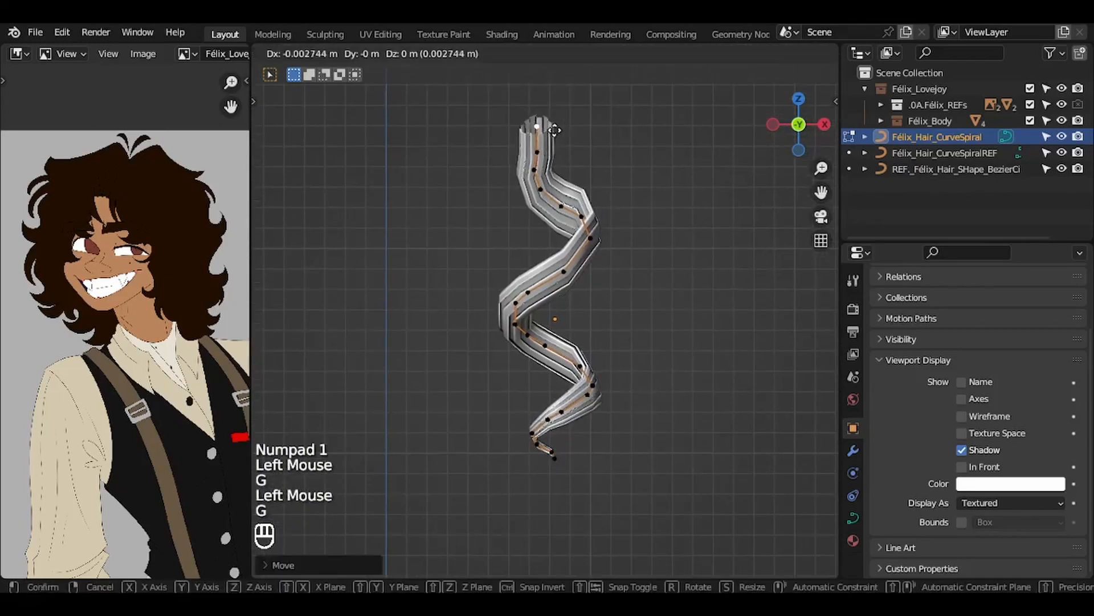
{"action": "left_click", "coordinate": [531, 136]}
Move the second and third control points from the top upward to form a bend at the strand's root
{"action": "left_click", "coordinate": [532, 139]}
{"action": "key", "text": "g"}
{"action": "left_click", "coordinate": [539, 130]}
{"action": "left_click", "coordinate": [544, 162]}
{"action": "key", "text": "g"}
{"action": "left_click", "coordinate": [558, 134]}
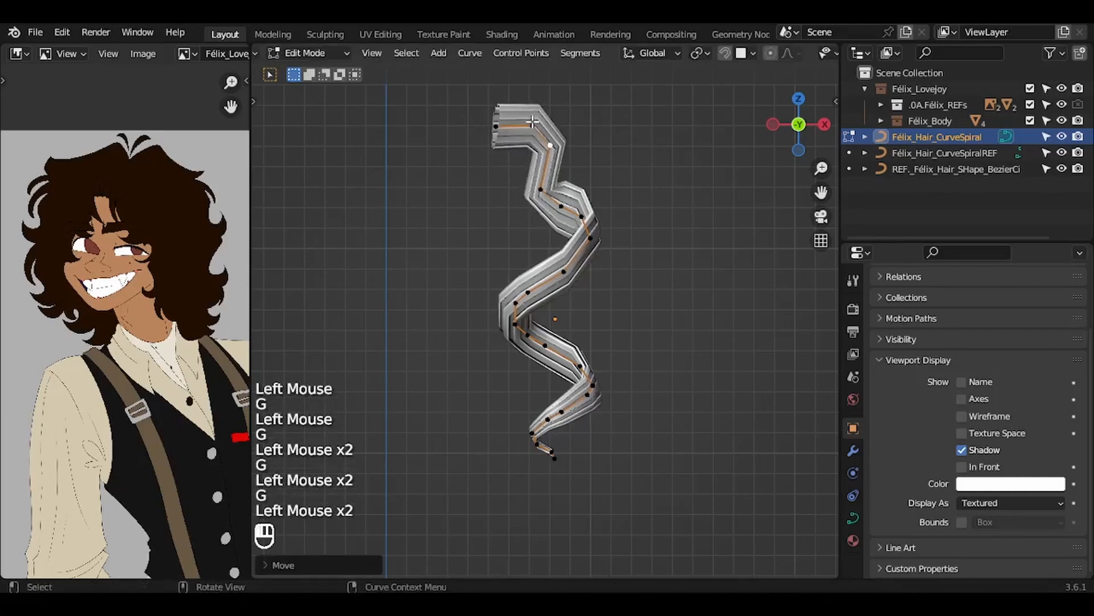
Refine the control points below the top end to round the root's bend, and enlarge the character reference image
{"action": "left_click", "coordinate": [532, 122]}
{"action": "key", "text": "g"}
{"action": "left_click", "coordinate": [525, 118]}
{"action": "left_click", "coordinate": [549, 141]}
{"action": "key", "text": "g"}
{"action": "left_click", "coordinate": [551, 127]}
{"action": "scroll", "coordinate": [122, 208], "scroll_direction": "up", "scroll_amount": 4}
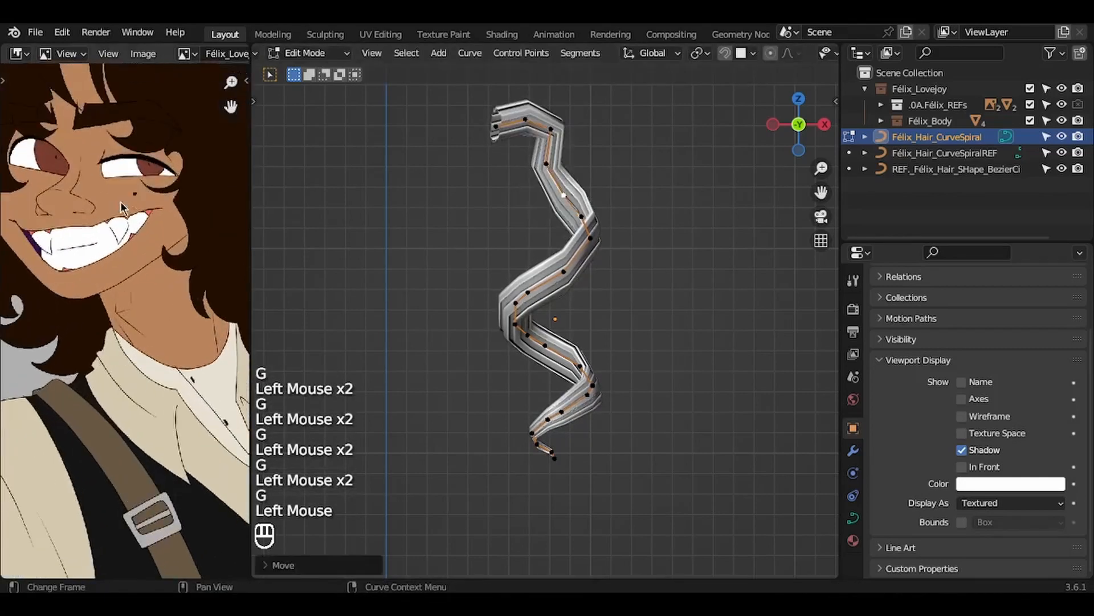
Thicken the entire strand by scaling the radius of all its control points by about 1.27
{"action": "scroll", "coordinate": [122, 208], "scroll_direction": "up", "scroll_amount": 5}
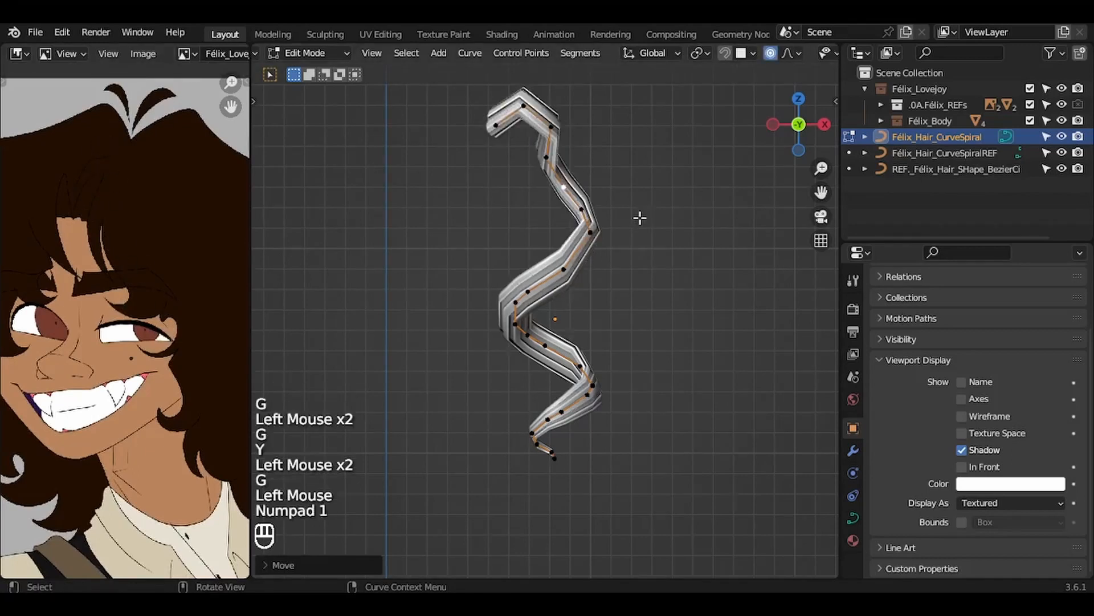
{"action": "key", "text": "a"}
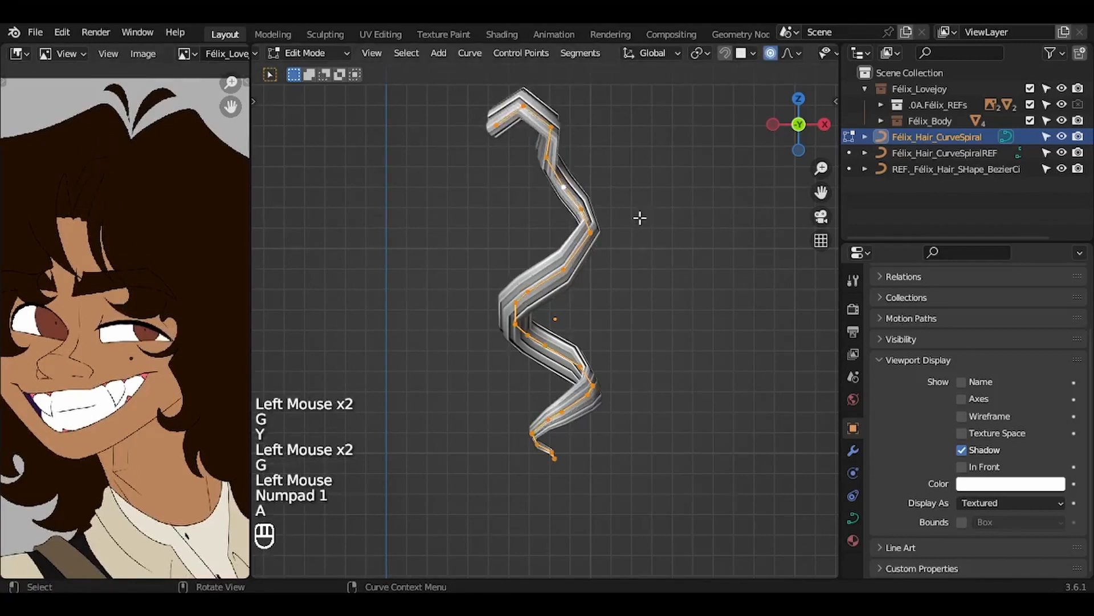
{"action": "key", "text": "alt+s"}
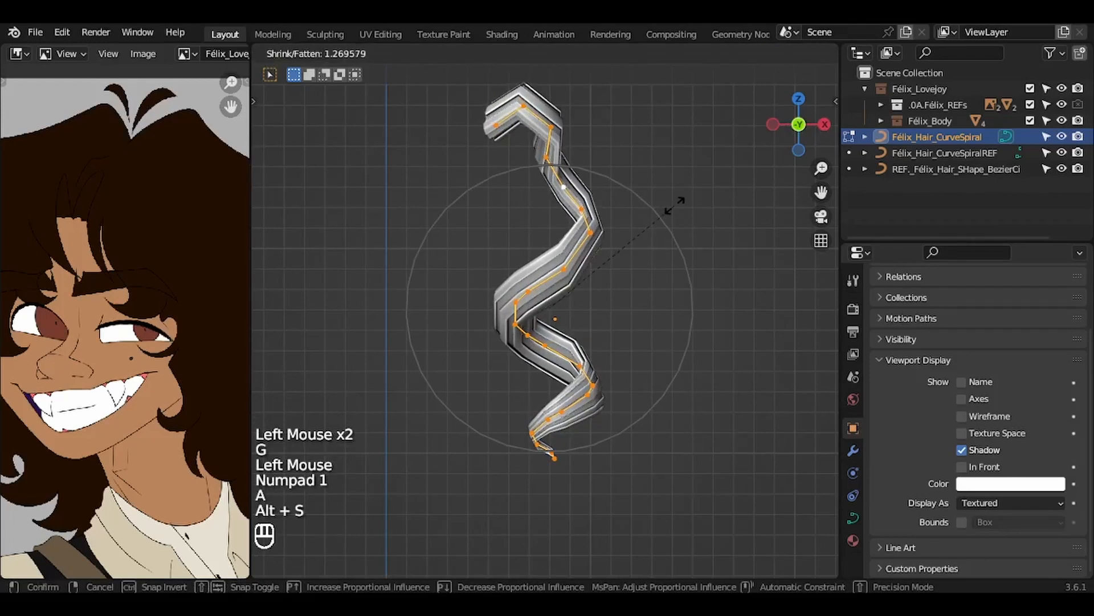
{"action": "left_click", "coordinate": [674, 205]}
Position the strand against the forehead in side view and hide the wireframe hair-shape guide
{"action": "key", "text": "KP_3"}
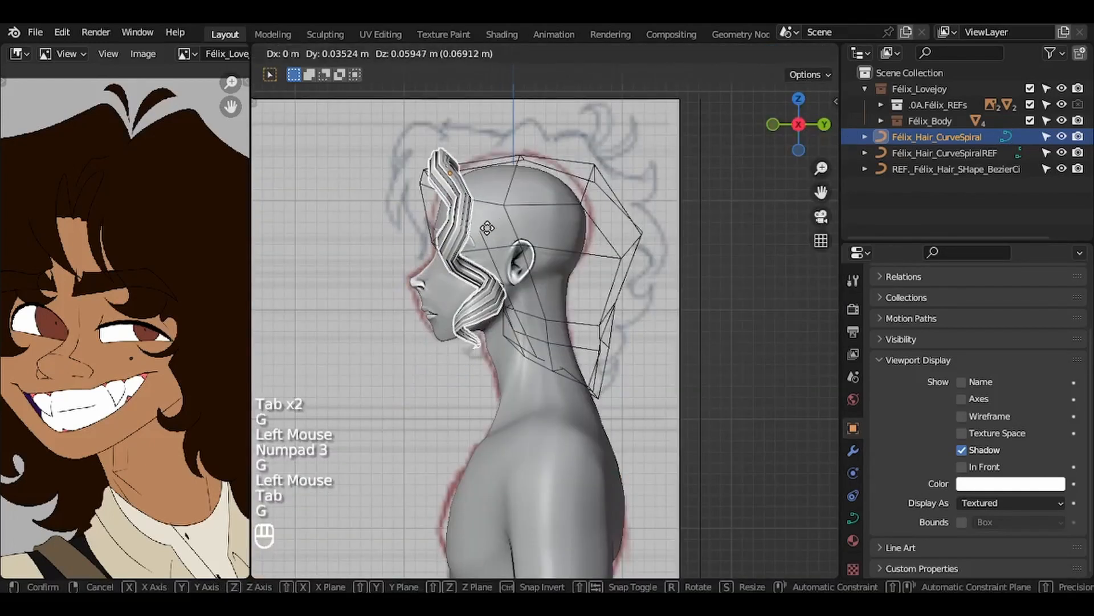
{"action": "left_click", "coordinate": [488, 228]}
{"action": "scroll", "coordinate": [487, 228], "scroll_direction": "up", "scroll_amount": 1}
{"action": "middle_click_drag", "start_coordinate": [488, 228], "coordinate": [500, 277], "text": "shift"}
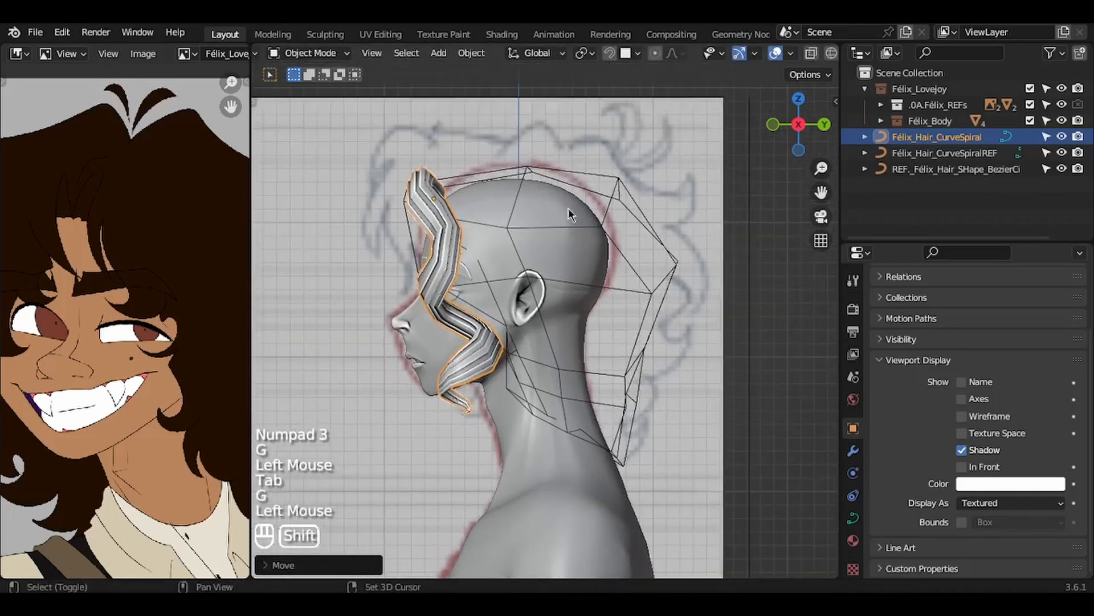
{"action": "left_click", "coordinate": [604, 199]}
{"action": "key", "text": "h"}
{"action": "left_click", "coordinate": [406, 187]}
Move the strand along the X axis so its root sits near the head's centre line
{"action": "key", "text": "KP_1"}
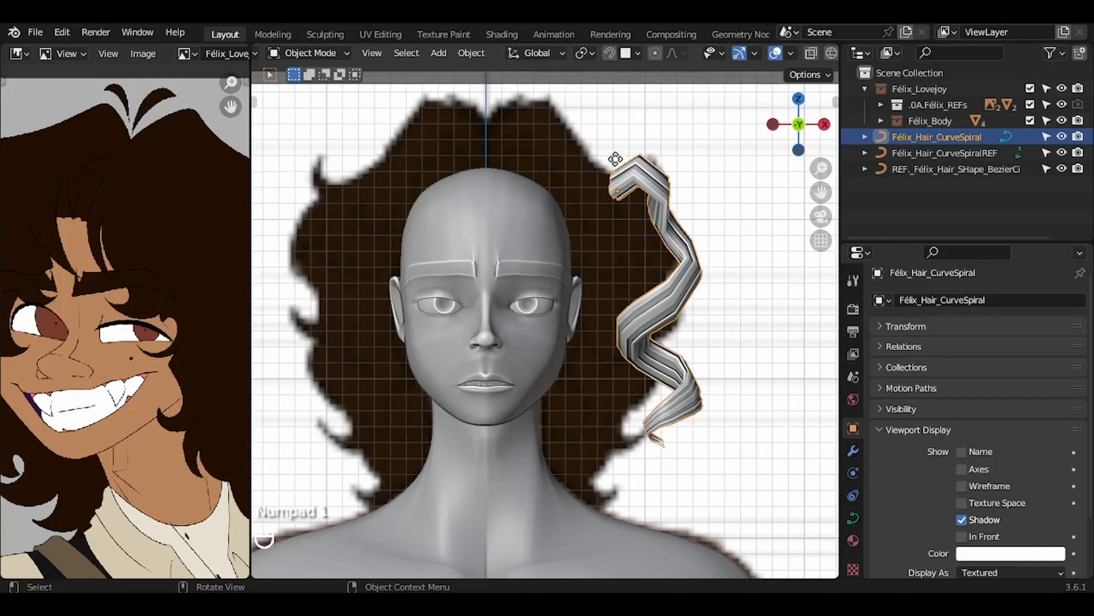
{"action": "key", "text": "g"}
{"action": "key", "text": "x"}
{"action": "left_click", "coordinate": [493, 165]}
Pull the strand's middle control points outward past the cheek in front view with proportional editing
{"action": "key", "text": "Tab"}
{"action": "left_click", "coordinate": [497, 194]}
{"action": "key", "text": "g"}
{"action": "left_click", "coordinate": [549, 259]}
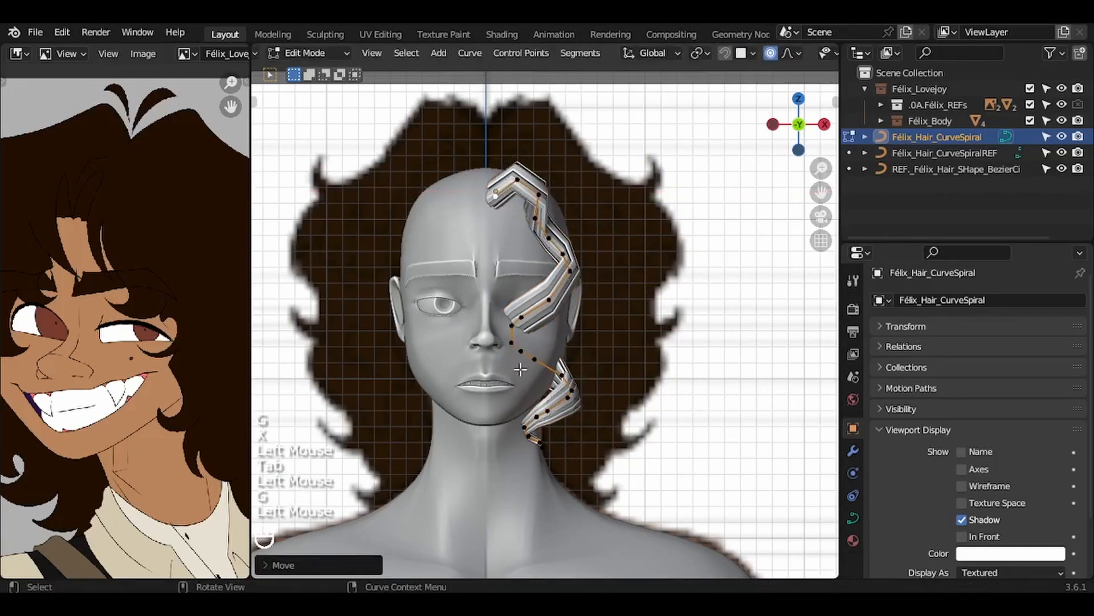
{"action": "left_click", "coordinate": [510, 342]}
{"action": "key", "text": "g"}
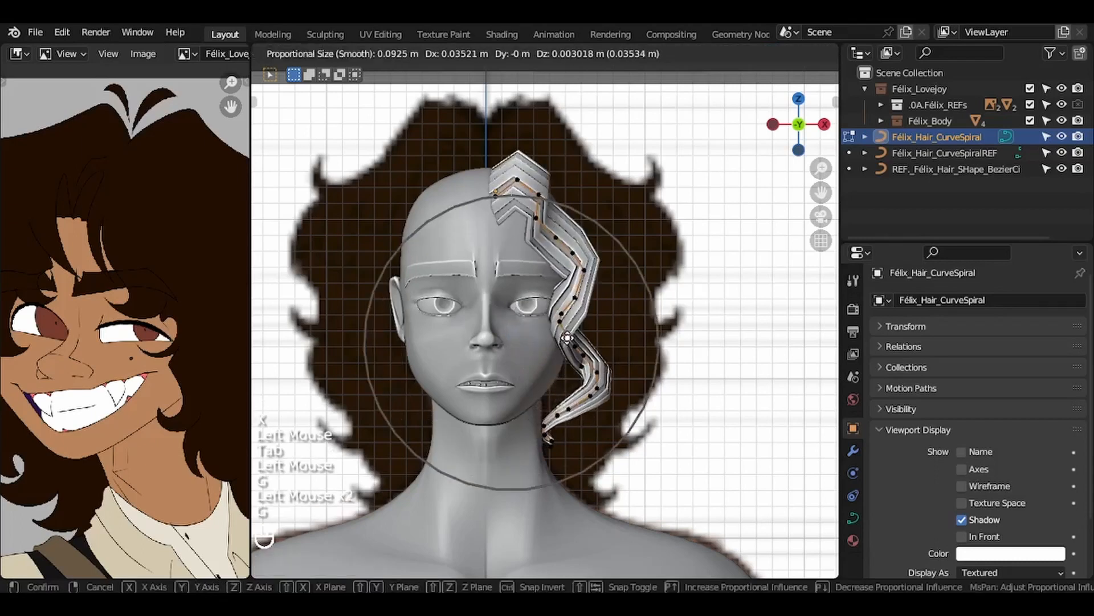
{"action": "left_click", "coordinate": [570, 338]}
Shift the strand's middle, lower and upper control points backward in side view so it follows the side of the face
{"action": "key", "text": "KP_3"}
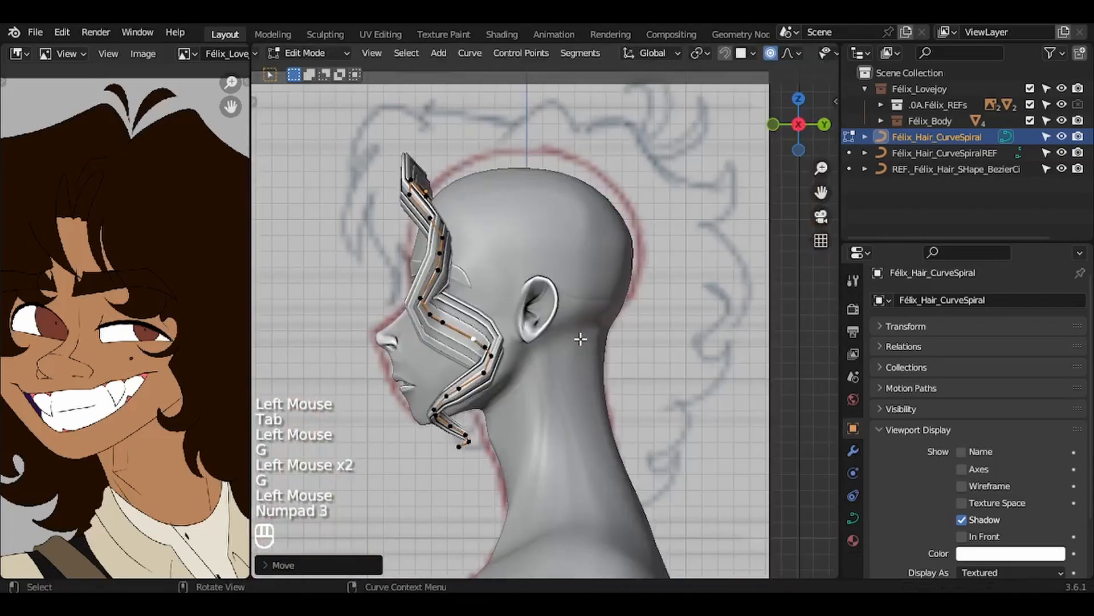
{"action": "key", "text": "g"}
{"action": "left_click", "coordinate": [475, 272]}
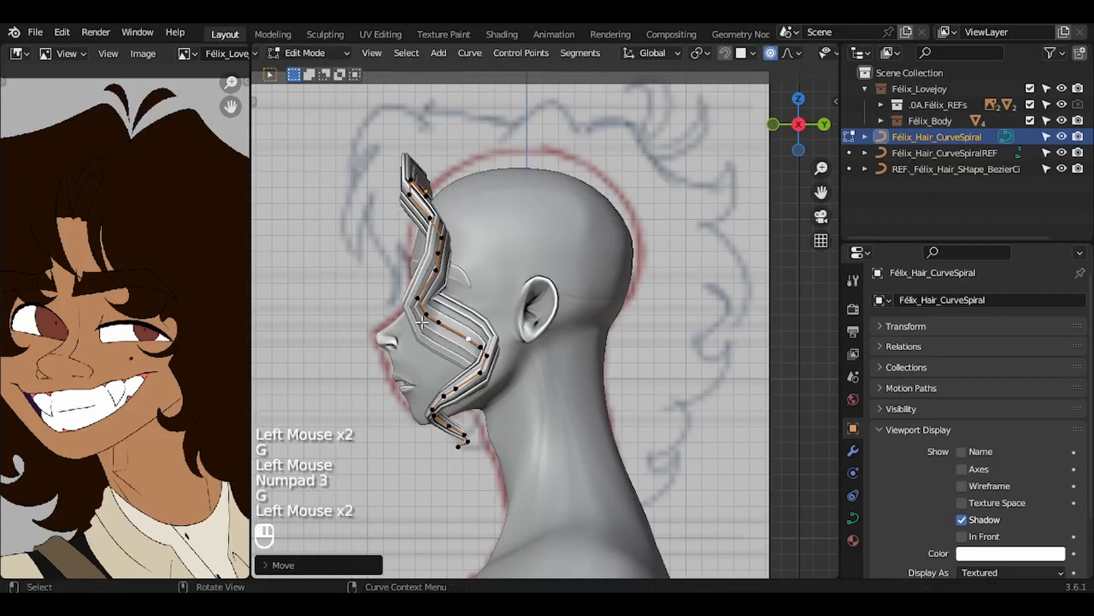
{"action": "key", "text": "g"}
{"action": "left_click", "coordinate": [445, 318]}
{"action": "left_click", "coordinate": [443, 424]}
{"action": "key", "text": "g"}
{"action": "left_click", "coordinate": [487, 432]}
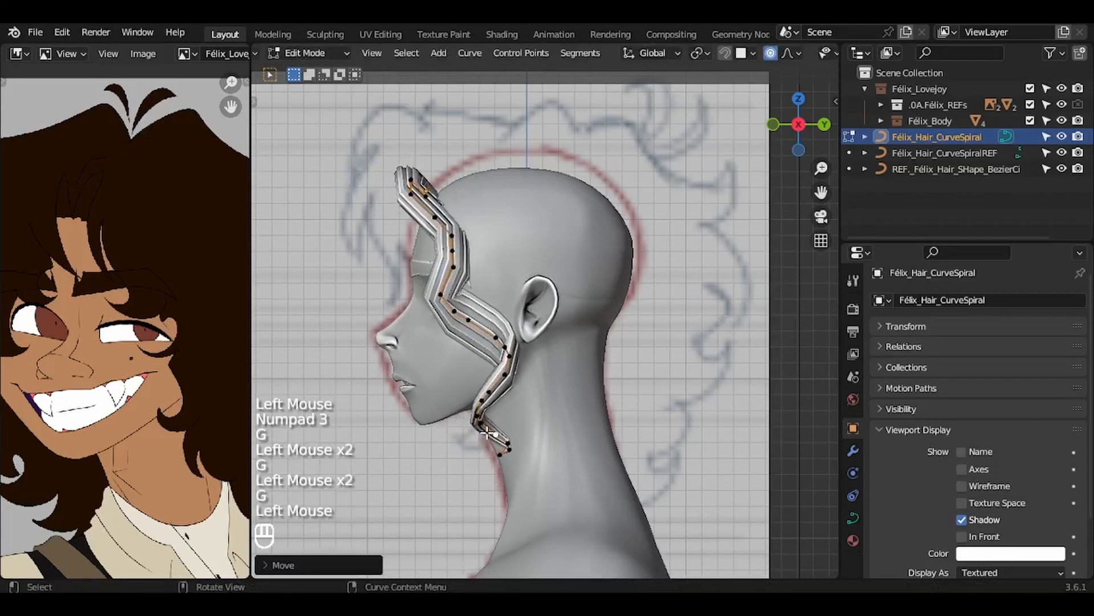
{"action": "left_click", "coordinate": [454, 256]}
{"action": "key", "text": "g"}
{"action": "left_click", "coordinate": [468, 255]}
Tilt all of the strand's control points by about -22° and slightly reduce their radius
{"action": "key", "text": "a"}
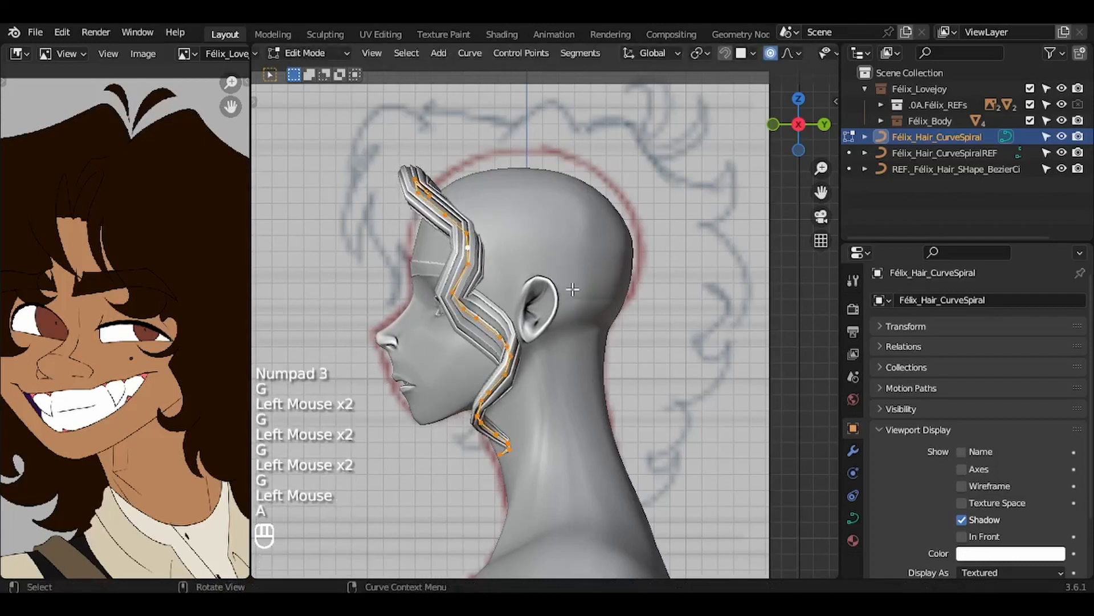
{"action": "key", "text": "ctrl+t"}
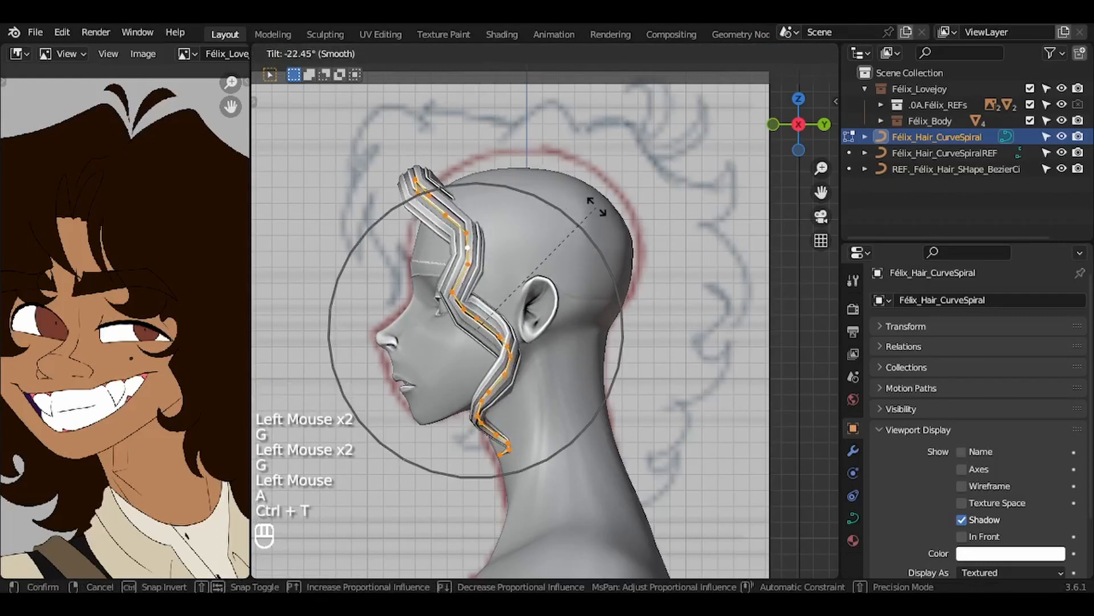
{"action": "left_click", "coordinate": [596, 206]}
{"action": "key", "text": "Escape"}
{"action": "key", "text": "alt+s"}
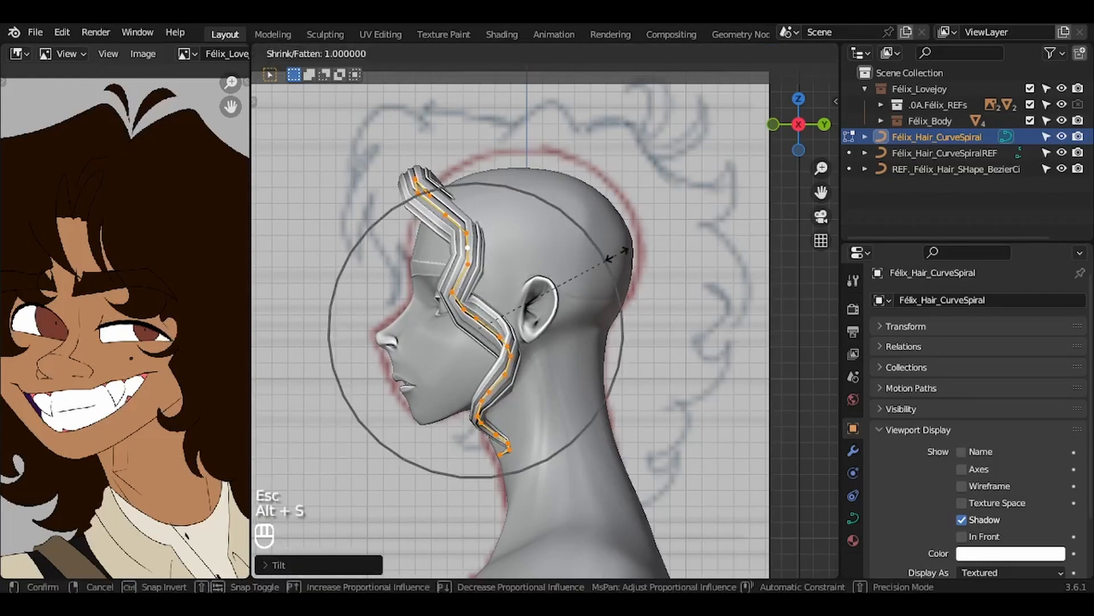
{"action": "left_click", "coordinate": [580, 260]}
Move the control point just below the root bend slightly outward in front view
{"action": "key", "text": "KP_1"}
{"action": "left_click", "coordinate": [553, 217]}
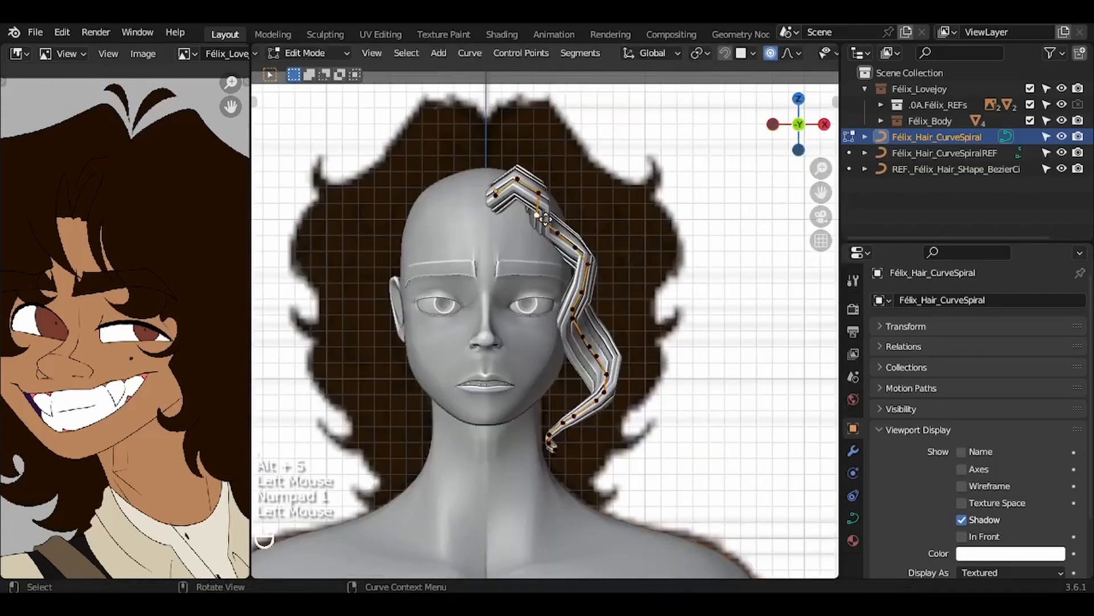
{"action": "key", "text": "g"}
{"action": "left_click", "coordinate": [556, 217]}
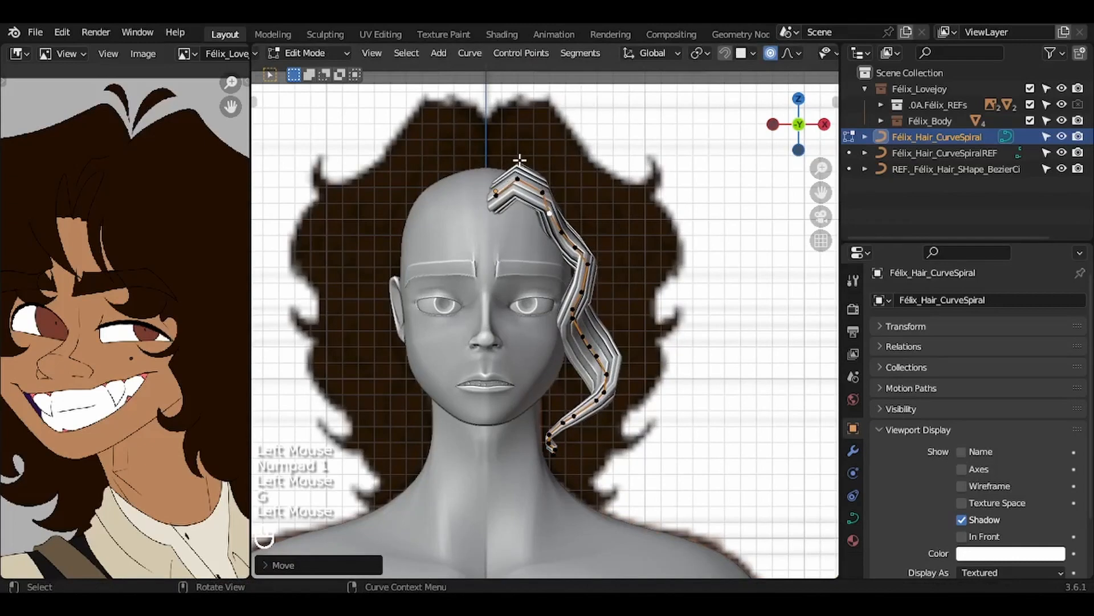
Adjust the strand's topmost bend near the hairline in front and side views
{"action": "left_click", "coordinate": [509, 167]}
{"action": "key", "text": "g"}
{"action": "left_click", "coordinate": [501, 171]}
{"action": "key", "text": "ctrl+KP_3"}
{"action": "key", "text": "g"}
{"action": "left_click", "coordinate": [496, 171]}
Zoom in on the strand's root and nudge its second control point toward the scalp
{"action": "key", "text": "KP_1"}
{"action": "key", "text": "KP_Decimal"}
{"action": "middle_click_drag", "start_coordinate": [637, 223], "coordinate": [562, 326]}
{"action": "left_click", "coordinate": [642, 257]}
{"action": "key", "text": "g"}
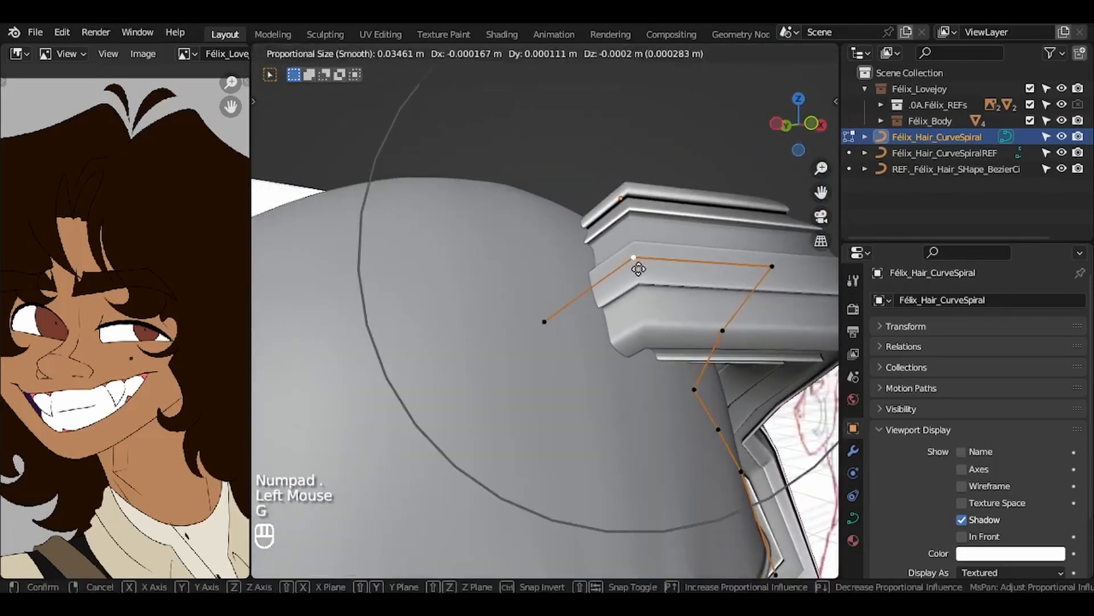
{"action": "left_click", "coordinate": [622, 262]}
{"action": "key", "text": "KP_1"}
{"action": "key", "text": "g"}
{"action": "key", "text": "Escape"}
Move the third control point from the root upward and toward the head's centre line in front view
{"action": "left_click", "coordinate": [665, 292]}
{"action": "key", "text": "g"}
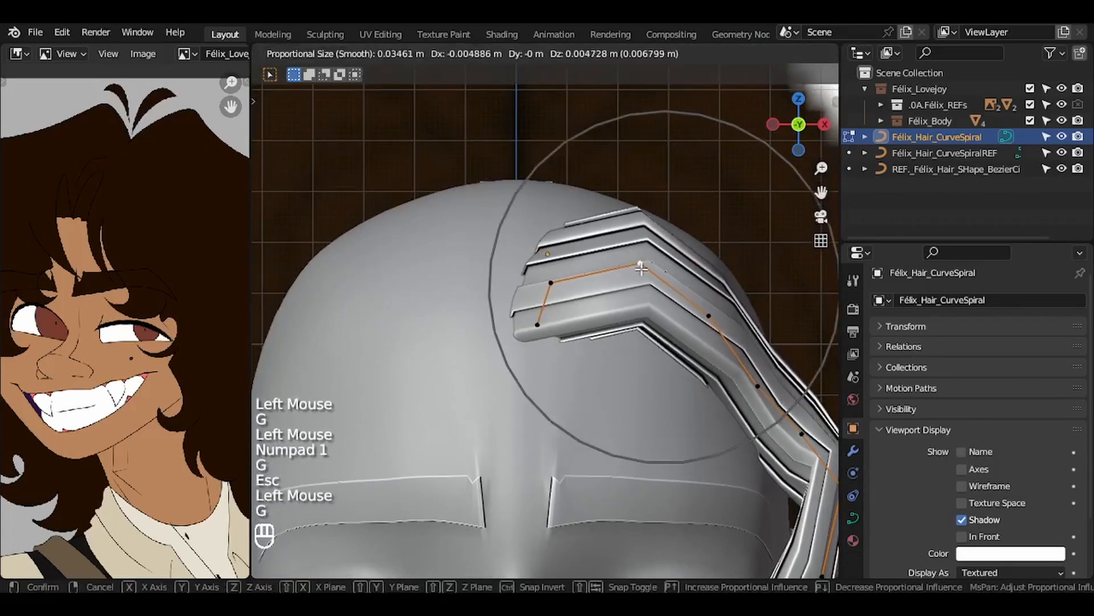
{"action": "left_click", "coordinate": [641, 280]}
{"action": "middle_click_drag", "start_coordinate": [641, 279], "coordinate": [641, 268], "text": "ctrl"}
{"action": "key", "text": "g"}
{"action": "left_click", "coordinate": [631, 253]}
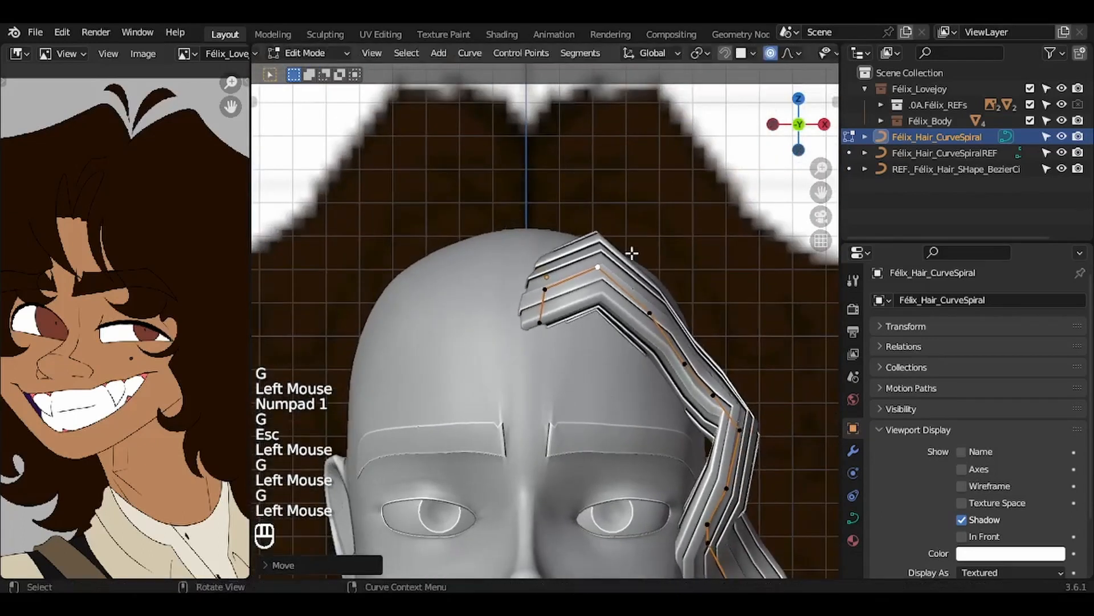
Raise the strand's control point above the temple to round its outer curve in front view
{"action": "left_click", "coordinate": [685, 352]}
{"action": "key", "text": "g"}
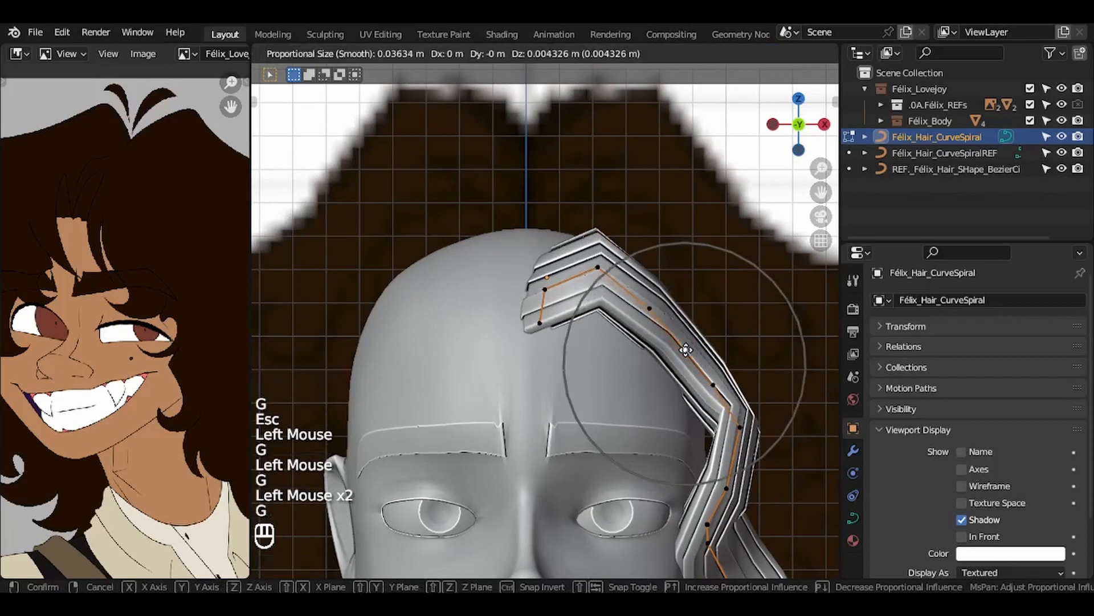
{"action": "left_click", "coordinate": [688, 328]}
{"action": "middle_click_drag", "start_coordinate": [688, 328], "coordinate": [691, 298], "text": "ctrl"}
Reposition the strand's upper and middle control points in side view and save the file
{"action": "key", "text": "KP_3"}
{"action": "left_click", "coordinate": [588, 287]}
{"action": "key", "text": "g"}
{"action": "left_click", "coordinate": [552, 271]}
{"action": "key", "text": "a"}
{"action": "key", "text": "ctrl+t"}
{"action": "left_click", "coordinate": [662, 359]}
{"action": "key", "text": "g"}
{"action": "left_click", "coordinate": [536, 336]}
{"action": "key", "text": "ctrl+s"}
Move the strand's tip control points in side view to shape the curl below the jaw
{"action": "left_click", "coordinate": [592, 511]}
{"action": "key", "text": "g"}
{"action": "left_click", "coordinate": [591, 520]}
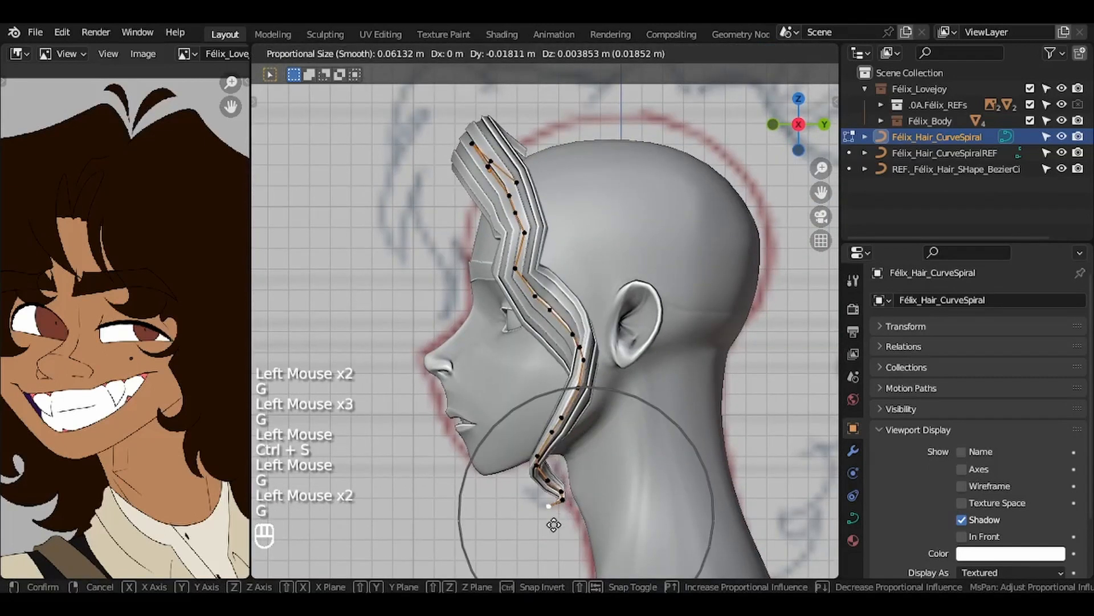
{"action": "left_click", "coordinate": [552, 519]}
{"action": "key", "text": "g"}
{"action": "left_click", "coordinate": [586, 467]}
{"action": "key", "text": "g"}
Tilt all control points of the strand in side view
{"action": "key", "text": "a"}
{"action": "key", "text": "ctrl+t"}
{"action": "left_click", "coordinate": [657, 235]}
Reposition the strand's lower control points in front view to refine the lower curl
{"action": "key", "text": "g"}
{"action": "key", "text": "KP_1"}
{"action": "key", "text": "g"}
{"action": "left_click", "coordinate": [655, 489]}
{"action": "key", "text": "g"}
{"action": "left_click", "coordinate": [650, 481]}
Adjust the tilt of the entire strand once more and return to Object Mode
{"action": "key", "text": "Tab"}
{"action": "key", "text": "Tab"}
{"action": "key", "text": "a"}
{"action": "key", "text": "ctrl+t"}
{"action": "left_click", "coordinate": [653, 440]}
{"action": "key", "text": "Tab"}
{"action": "middle_click_drag", "start_coordinate": [652, 440], "coordinate": [653, 442]}
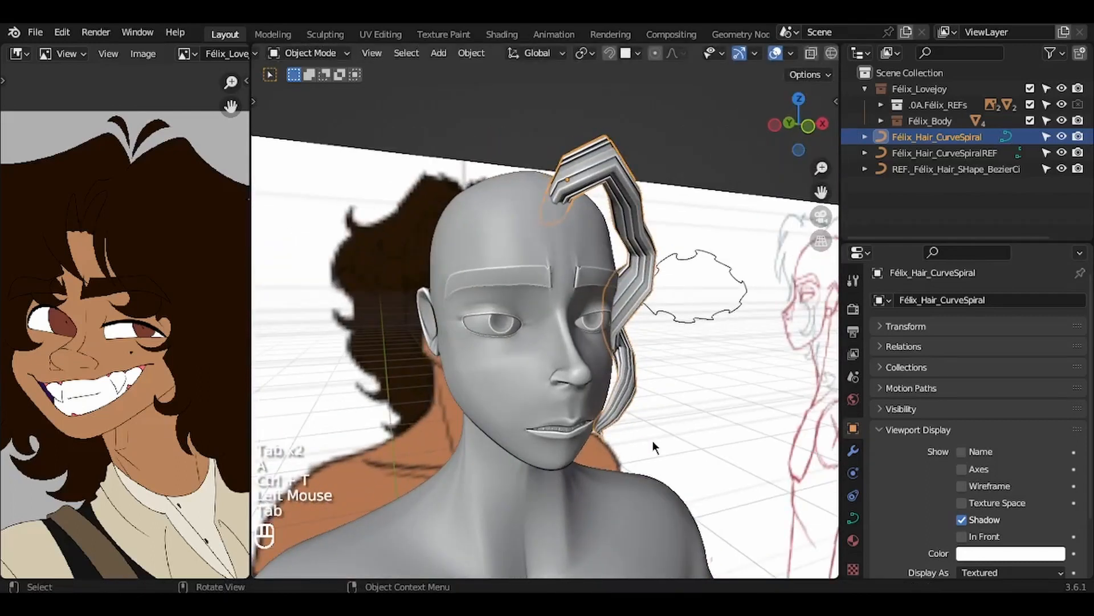
{"action": "middle_click_drag", "start_coordinate": [653, 442], "coordinate": [653, 441]}
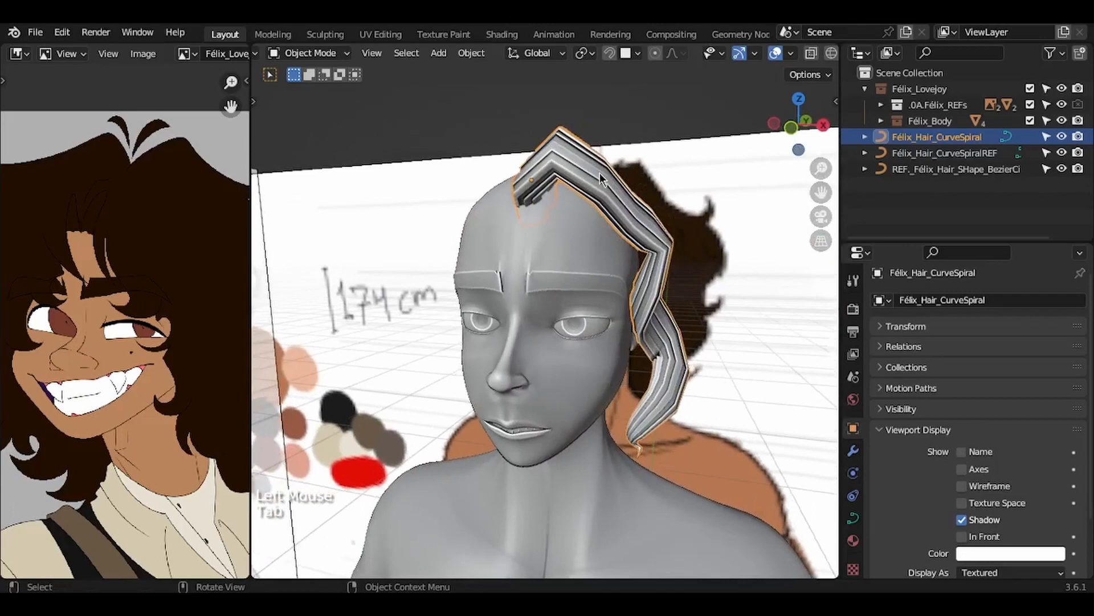
{"action": "middle_click_drag", "start_coordinate": [598, 173], "coordinate": [597, 172]}
Duplicate the strand, place the copy just below the original and scale it slightly
{"action": "key", "text": "shift+d"}
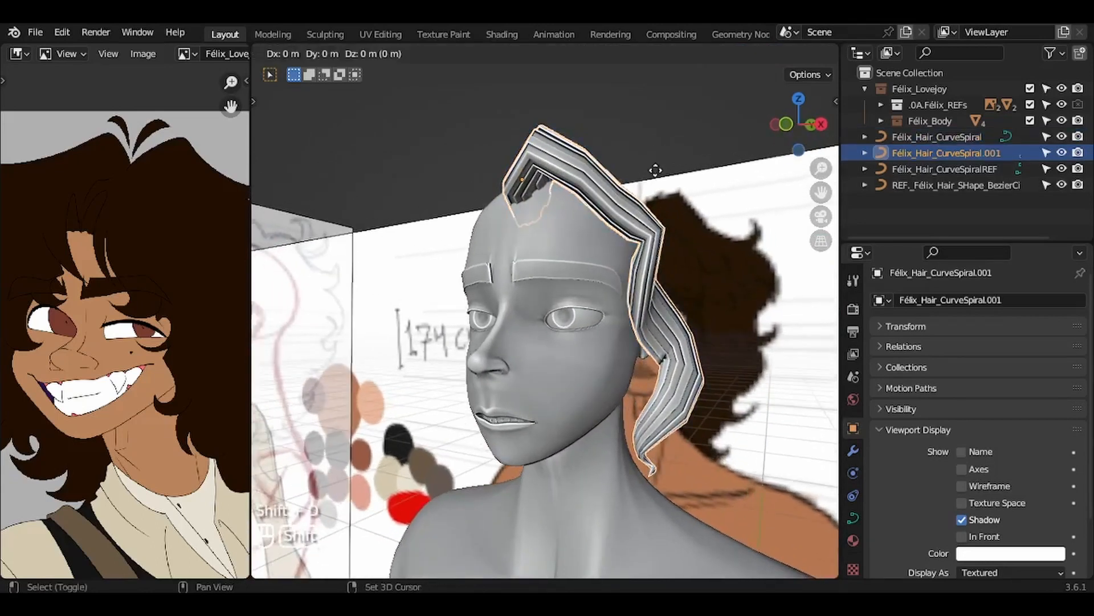
{"action": "left_click", "coordinate": [658, 179]}
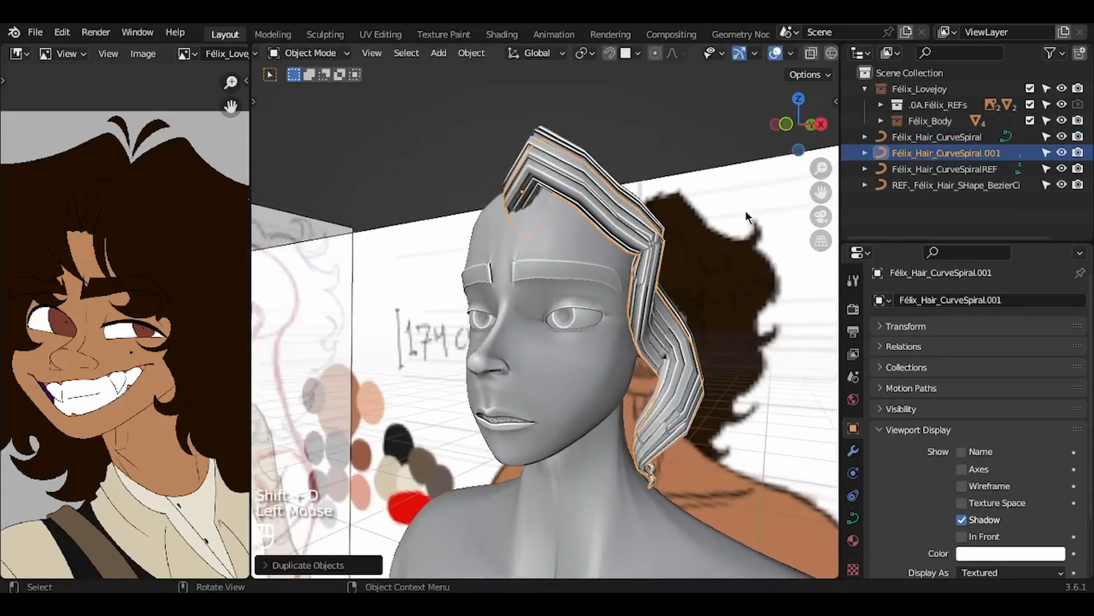
{"action": "key", "text": "s"}
{"action": "left_click", "coordinate": [758, 272]}
Delete the lower half of the duplicated strand's control points to shorten it
{"action": "key", "text": "Tab"}
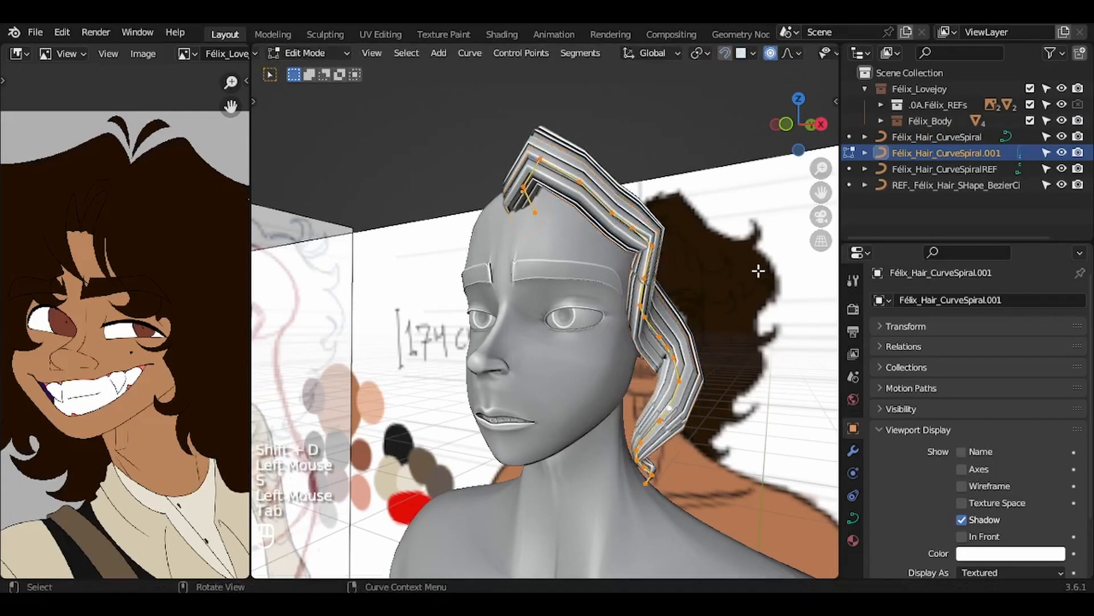
{"action": "left_click_drag", "start_coordinate": [613, 509], "coordinate": [740, 304]}
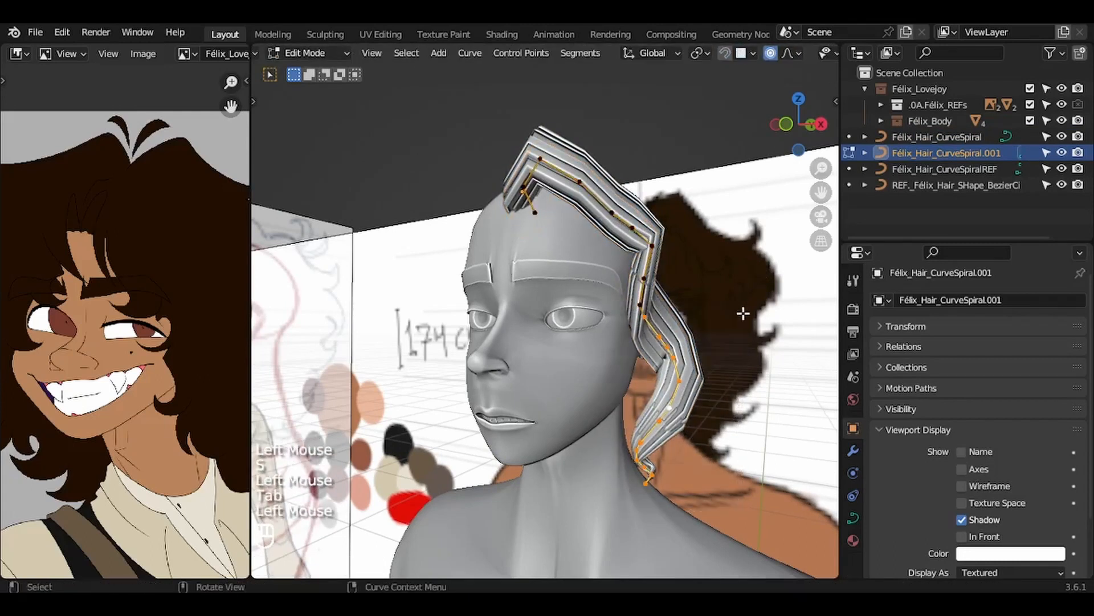
{"action": "key", "text": "Delete"}
{"action": "left_click", "coordinate": [745, 317]}
Move the shortened strand's end point toward the outer eye corner and shrink its radius to 0 for a pointed tip
{"action": "key", "text": "g"}
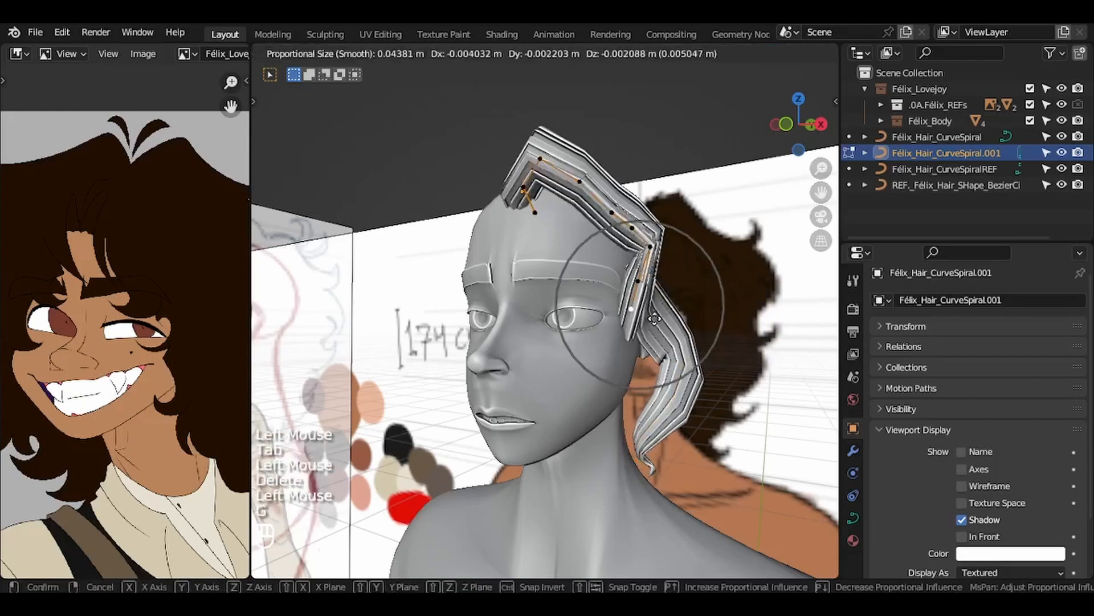
{"action": "scroll", "coordinate": [650, 320], "scroll_direction": "down", "scroll_amount": 4}
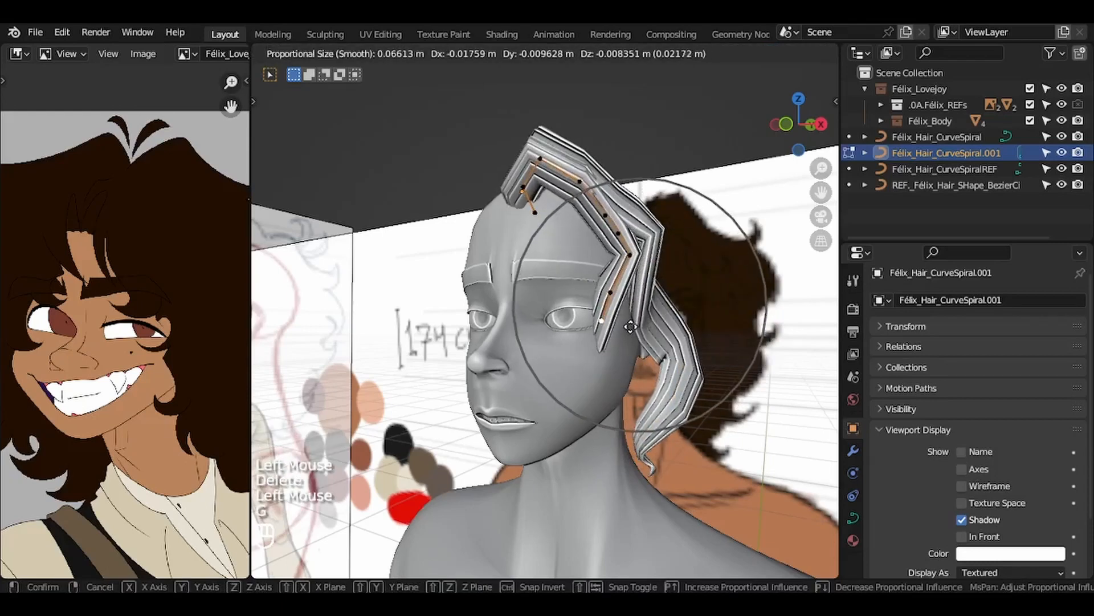
{"action": "left_click", "coordinate": [631, 326]}
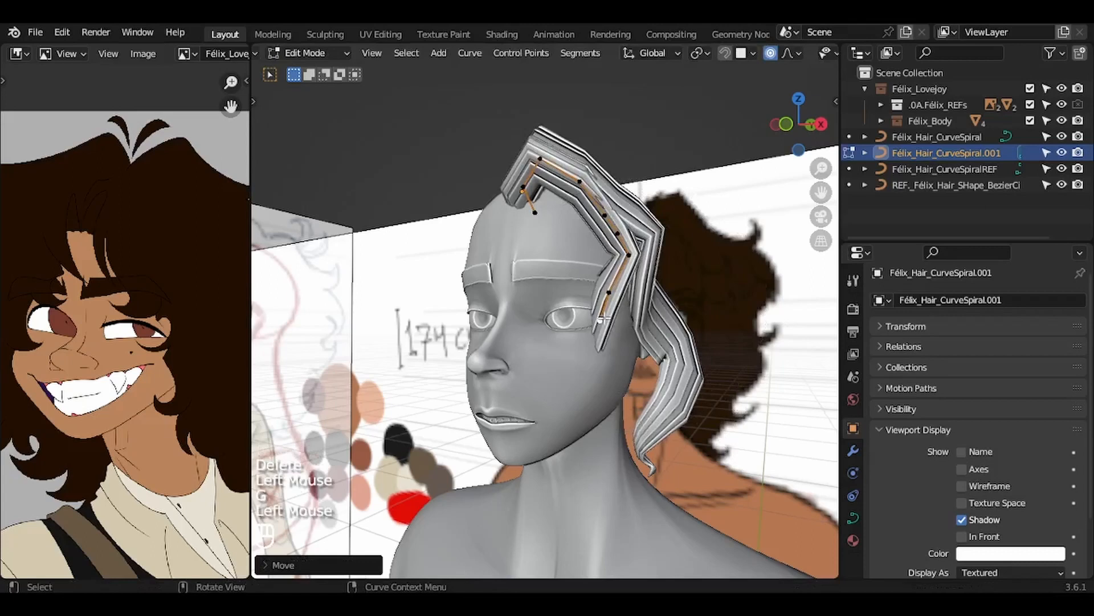
{"action": "key", "text": "alt+s"}
{"action": "key", "text": "0"}
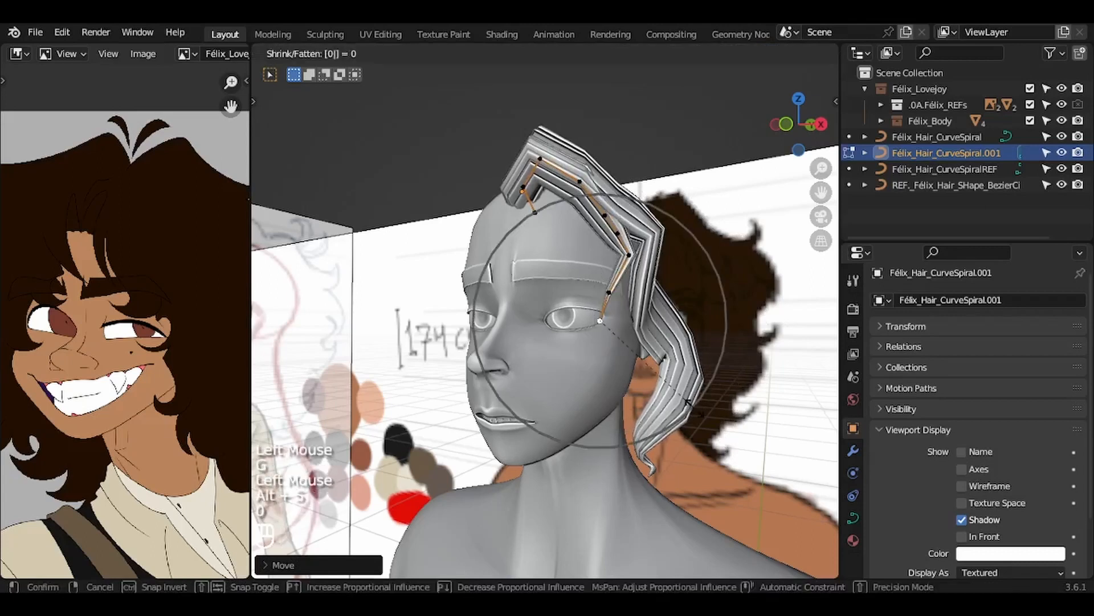
{"action": "key", "text": "Return"}
Pull the shortened strand's middle control point inward over the forehead to separate it from the original strand
{"action": "left_click", "coordinate": [634, 236]}
{"action": "key", "text": "g"}
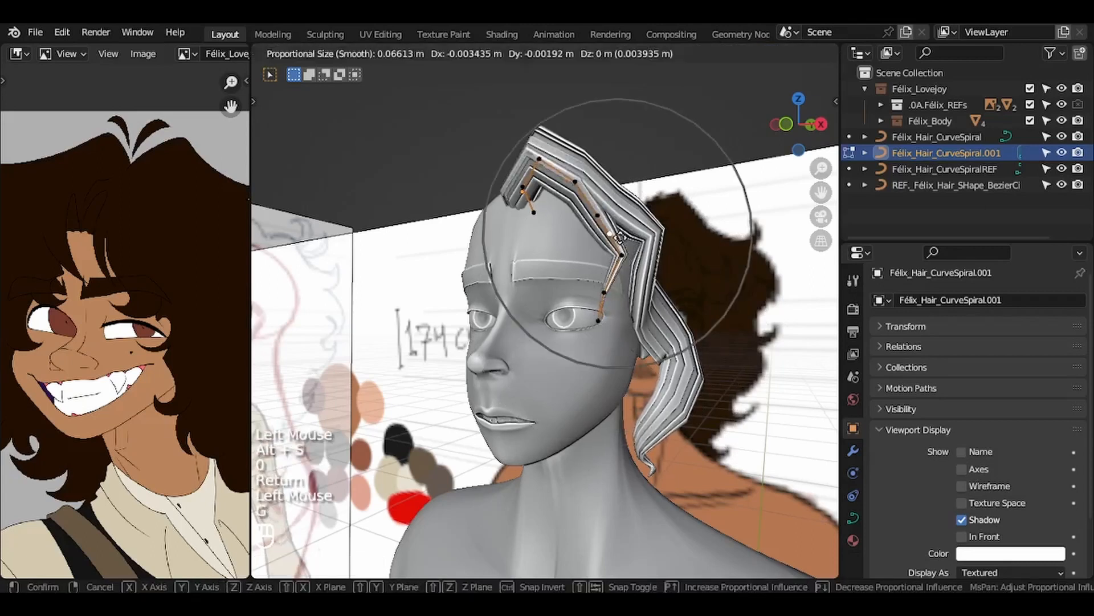
{"action": "left_click", "coordinate": [593, 239]}
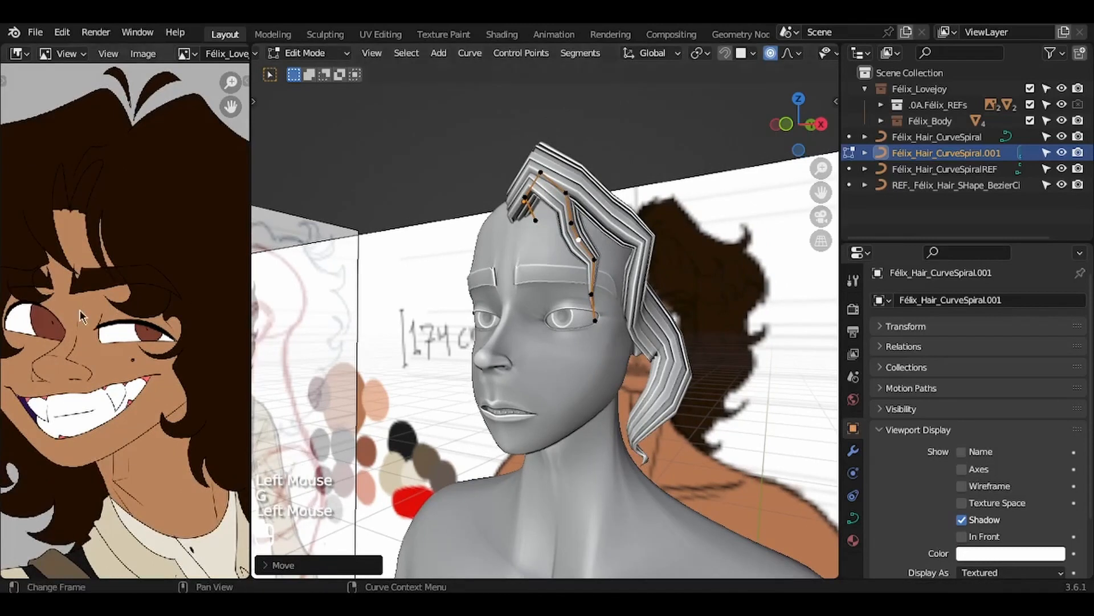
{"action": "key", "text": "KP_1"}
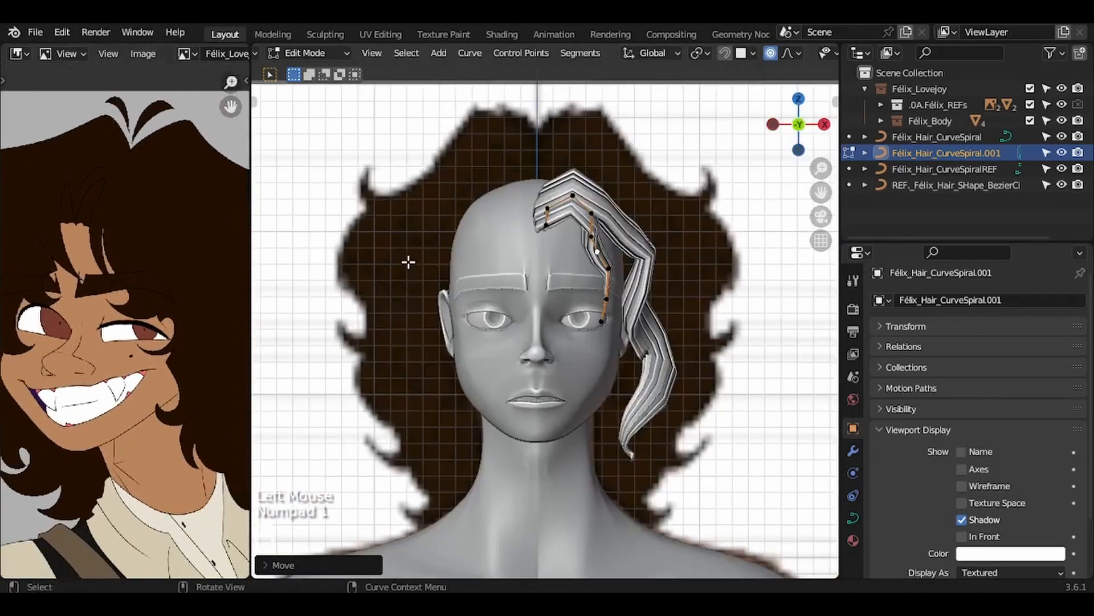
{"action": "middle_click_drag", "start_coordinate": [408, 262], "coordinate": [377, 287], "text": "ctrl"}
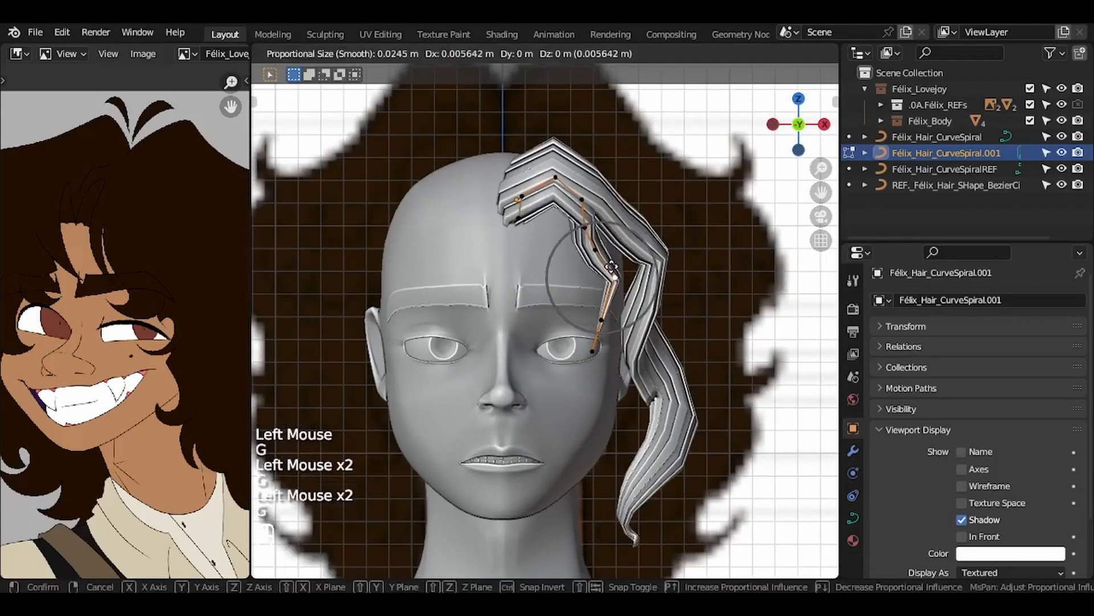
Reposition the shortened strand's lower control points one by one so it bends past the brow and ends near the outer eye corner
{"action": "left_click", "coordinate": [618, 271]}
{"action": "left_click", "coordinate": [595, 249]}
{"action": "key", "text": "g"}
{"action": "left_click", "coordinate": [601, 245]}
{"action": "left_click", "coordinate": [609, 325]}
{"action": "key", "text": "g"}
{"action": "left_click", "coordinate": [611, 295]}
{"action": "left_click", "coordinate": [604, 349]}
{"action": "key", "text": "g"}
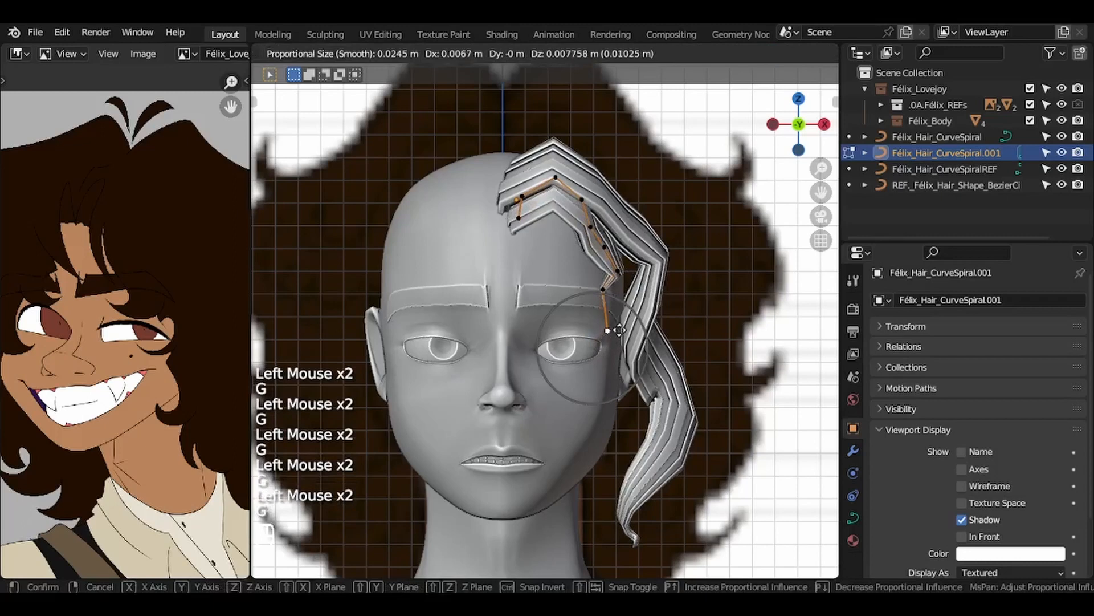
{"action": "left_click", "coordinate": [625, 320]}
Move the shortened strand's upper control points outward so it arcs smoothly from the crown toward the temple
{"action": "left_click", "coordinate": [596, 228]}
{"action": "key", "text": "g"}
{"action": "left_click", "coordinate": [581, 208]}
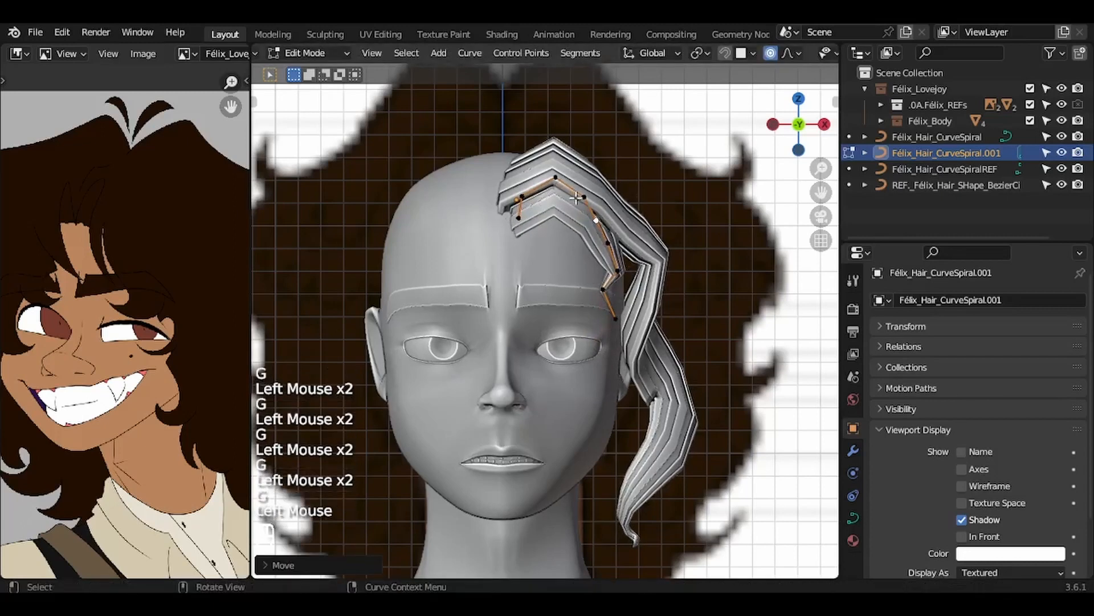
{"action": "key", "text": "g"}
{"action": "left_click", "coordinate": [550, 173]}
In side view, shift the shortened strand's crown point slightly forward and tilt all its control points
{"action": "key", "text": "KP_3"}
{"action": "key", "text": "g"}
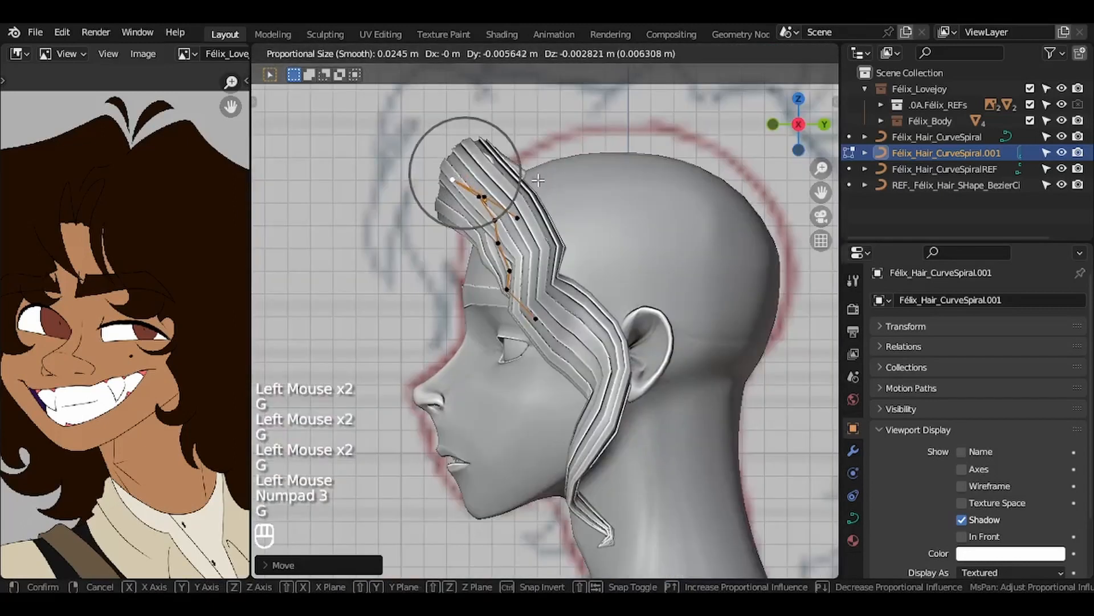
{"action": "left_click", "coordinate": [477, 183]}
{"action": "key", "text": "a"}
{"action": "key", "text": "ctrl+t"}
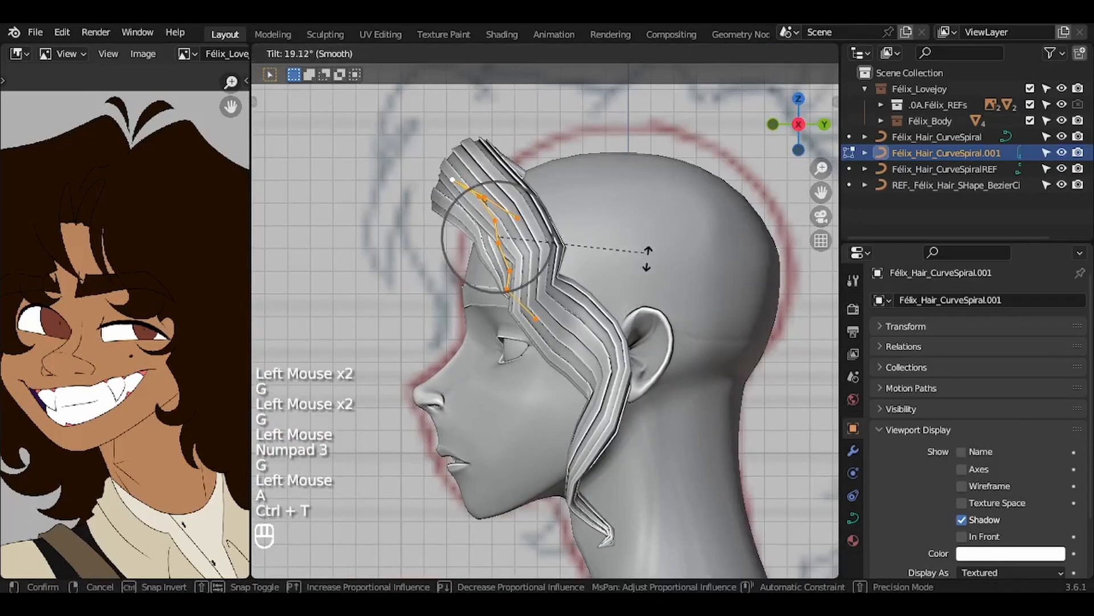
{"action": "left_click", "coordinate": [650, 302]}
Pull the shortened strand's tip forward toward the brow in side view, using a wider proportional influence
{"action": "key", "text": "g"}
{"action": "scroll", "coordinate": [513, 310], "scroll_direction": "down", "scroll_amount": 4}
{"action": "scroll", "coordinate": [512, 309], "scroll_direction": "down", "scroll_amount": 5}
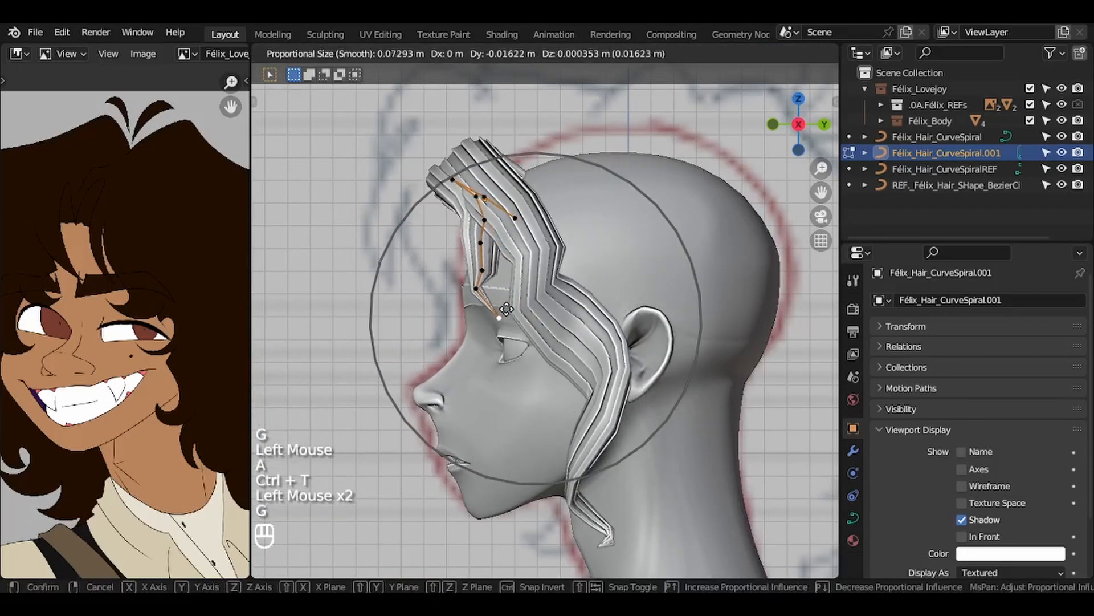
{"action": "left_click", "coordinate": [503, 310]}
With a smaller proportional influence in front view, move the shortened strand's middle and lower points inward to form a wave over the forehead
{"action": "key", "text": "KP_1"}
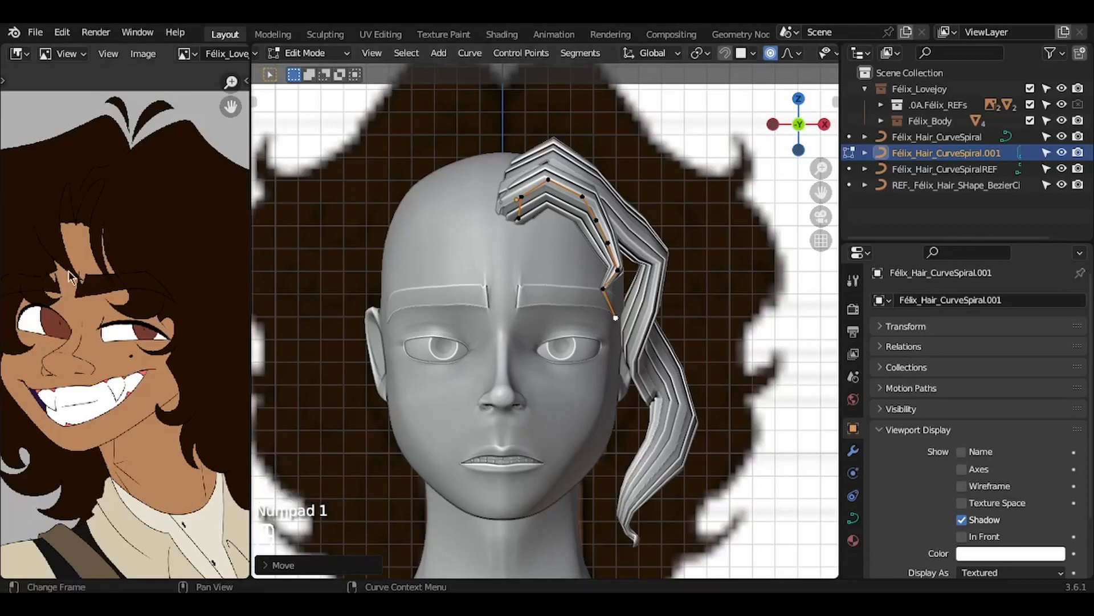
{"action": "scroll", "coordinate": [68, 277], "scroll_direction": "down", "scroll_amount": 3}
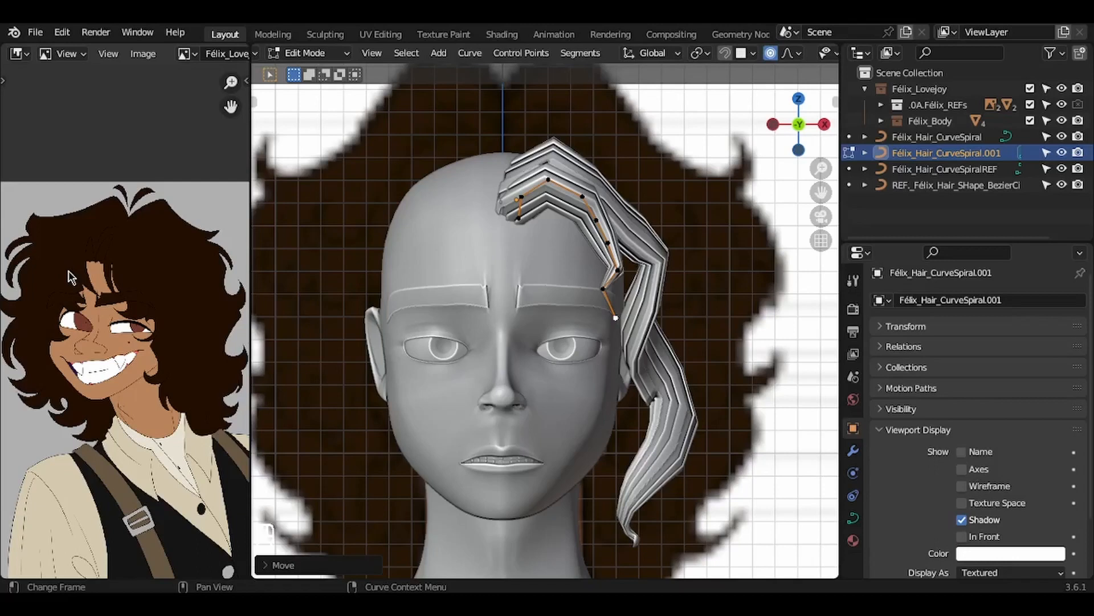
{"action": "key", "text": "g"}
{"action": "left_click", "coordinate": [606, 288]}
{"action": "left_click", "coordinate": [605, 248]}
{"action": "key", "text": "g"}
{"action": "scroll", "coordinate": [605, 247], "scroll_direction": "up", "scroll_amount": 6}
{"action": "left_click", "coordinate": [592, 248]}
{"action": "left_click", "coordinate": [580, 194]}
{"action": "key", "text": "g"}
{"action": "left_click", "coordinate": [600, 194]}
{"action": "left_click", "coordinate": [597, 250]}
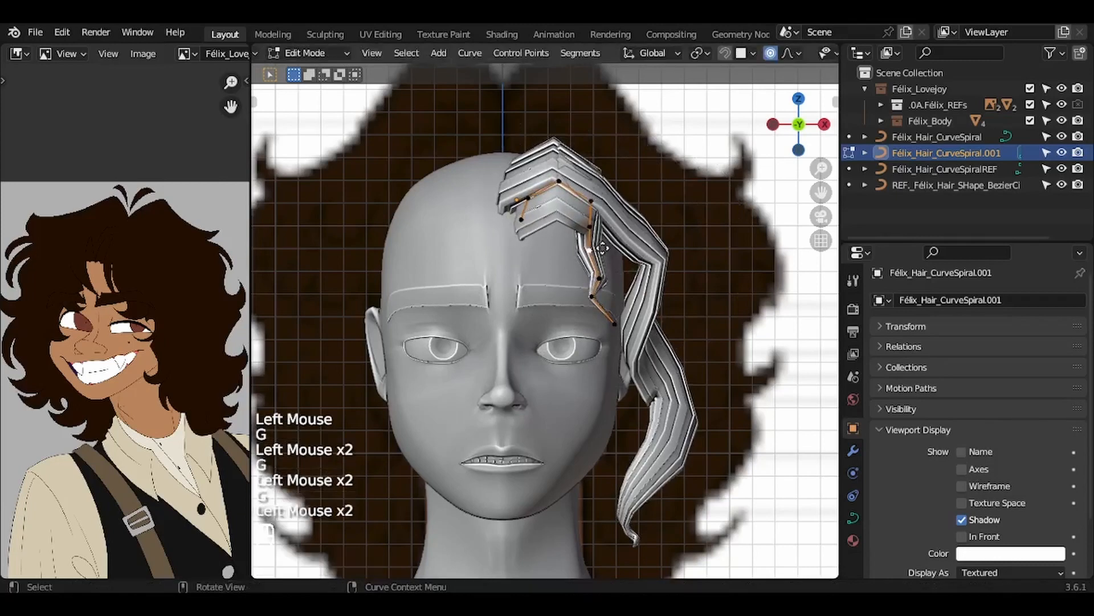
{"action": "key", "text": "g"}
{"action": "left_click", "coordinate": [604, 250]}
Reposition the shortened strand's root control points at the hairline in front view
{"action": "left_click", "coordinate": [542, 207]}
{"action": "key", "text": "g"}
{"action": "left_click", "coordinate": [540, 206]}
{"action": "key", "text": "g"}
{"action": "left_click", "coordinate": [541, 239]}
Shift the shortened strand's lower end in side view, and adjust the tilt and radius of all its control points
{"action": "key", "text": "KP_3"}
{"action": "left_click", "coordinate": [476, 293]}
{"action": "key", "text": "g"}
{"action": "key", "text": "a"}
{"action": "key", "text": "ctrl+t"}
{"action": "key", "text": "alt+s"}
{"action": "middle_click_drag", "start_coordinate": [682, 302], "coordinate": [792, 217]}
Move the shortened strand's upper control points to fit its root under the original strand
{"action": "key", "text": "g"}
{"action": "left_click", "coordinate": [522, 230]}
{"action": "key", "text": "g"}
{"action": "left_click", "coordinate": [542, 171]}
{"action": "middle_click_drag", "start_coordinate": [542, 171], "coordinate": [539, 274]}
{"action": "key", "text": "g"}
Adjust an upper control point of the original strand near the crown, and reselect the shortened strand as an object
{"action": "key", "text": "Tab"}
{"action": "left_click", "coordinate": [516, 142]}
{"action": "key", "text": "Tab"}
{"action": "left_click", "coordinate": [513, 166]}
{"action": "key", "text": "g"}
{"action": "left_click", "coordinate": [515, 171]}
{"action": "key", "text": "Tab"}
{"action": "left_click", "coordinate": [596, 165]}
{"action": "middle_click_drag", "start_coordinate": [678, 177], "coordinate": [645, 191]}
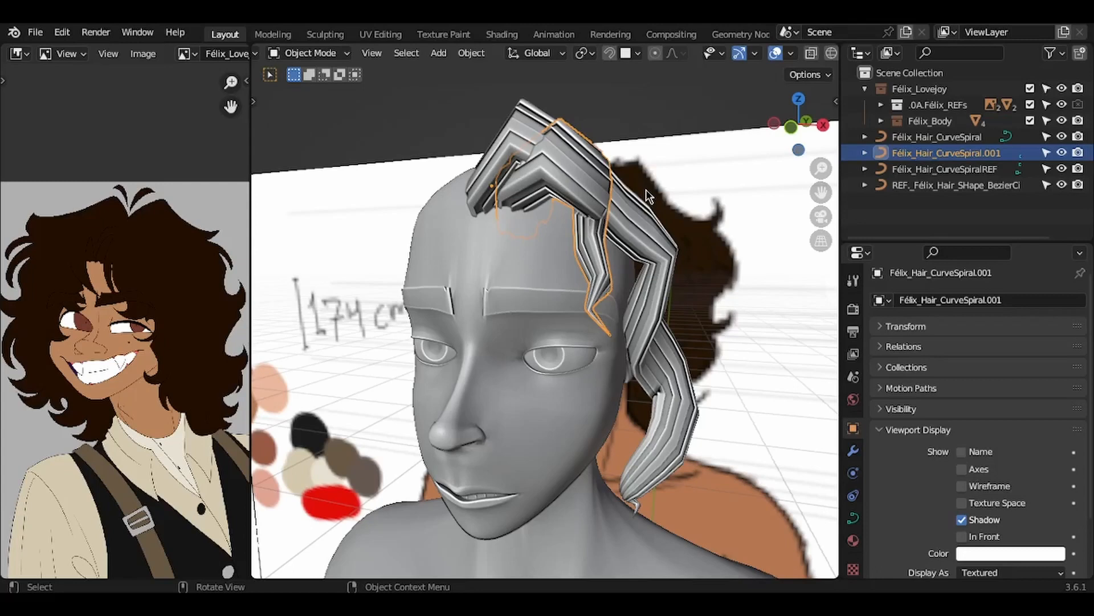
Try smoothing the shortened strand with a level 2 subdivision surface, and undo it
{"action": "key", "text": "ctrl+2"}
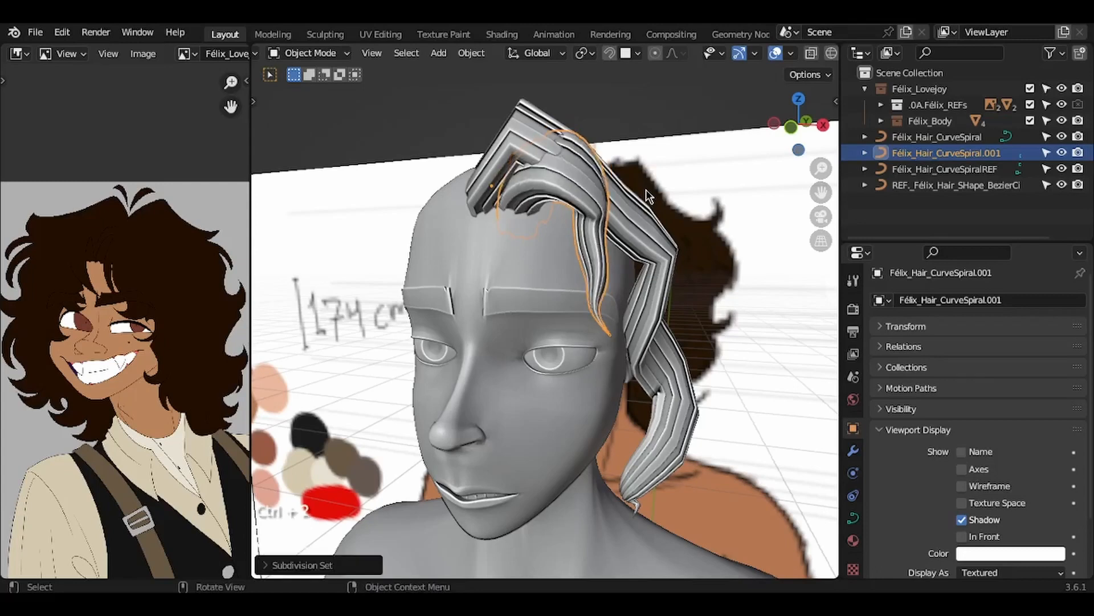
{"action": "key", "text": "KP_1"}
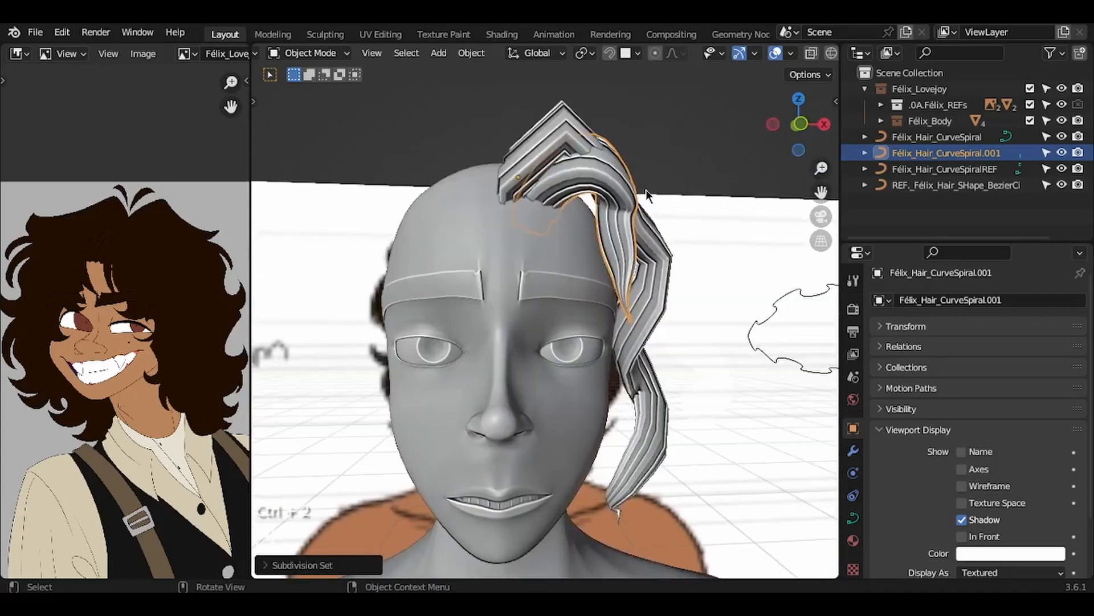
{"action": "key", "text": "ctrl+z"}
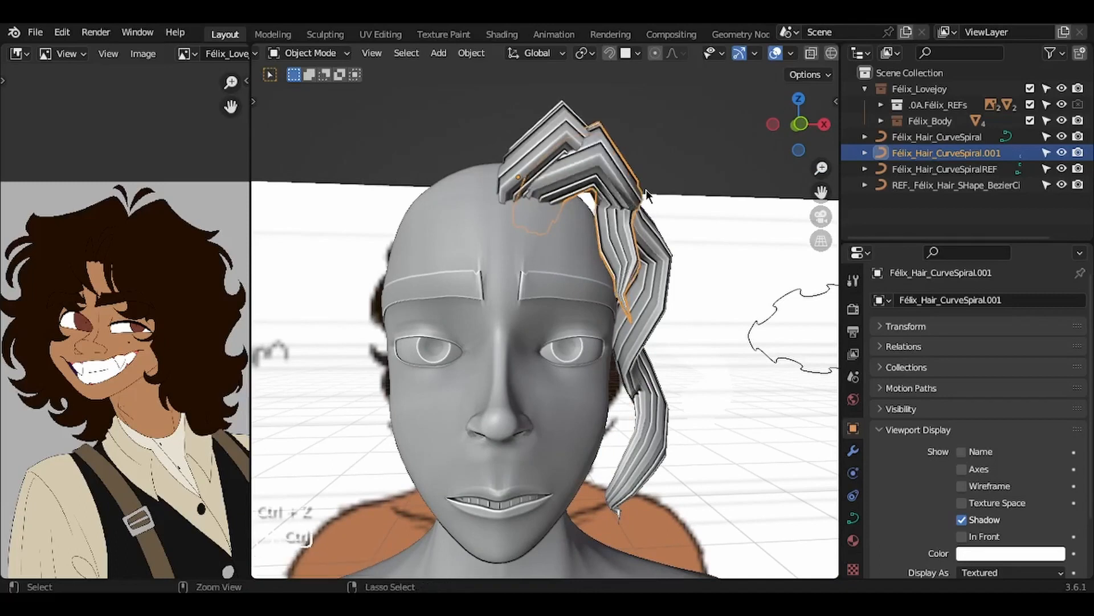
Duplicate the original long strand, place the copy slightly outward and below it, and scale the copy down slightly
{"action": "middle_click_drag", "start_coordinate": [610, 194], "coordinate": [611, 191]}
{"action": "left_click", "coordinate": [627, 214]}
{"action": "key", "text": "g"}
{"action": "key", "text": "Escape"}
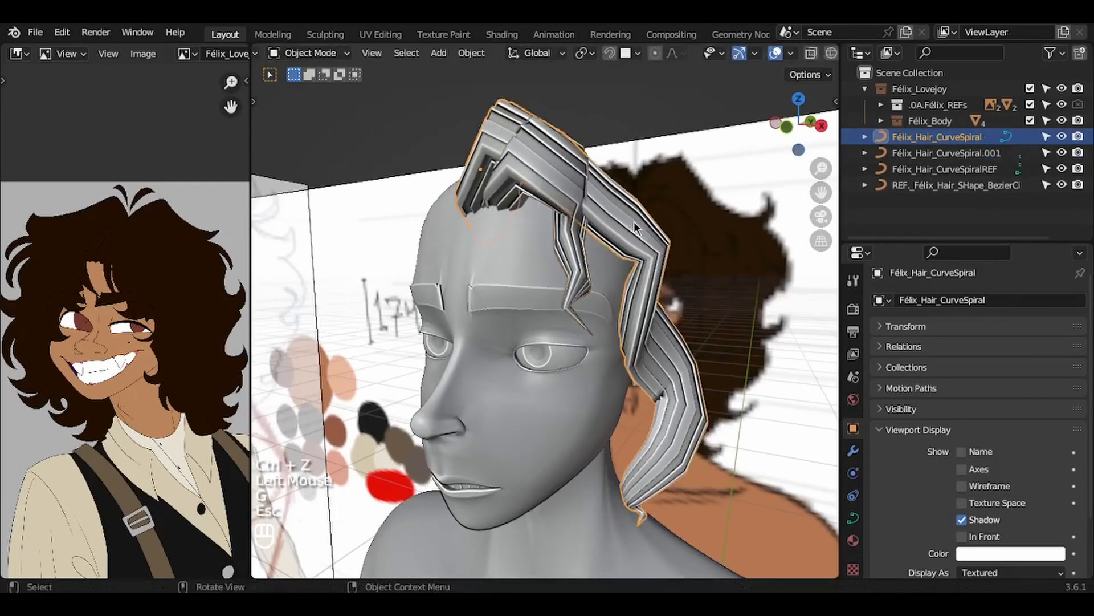
{"action": "key", "text": "shift+d"}
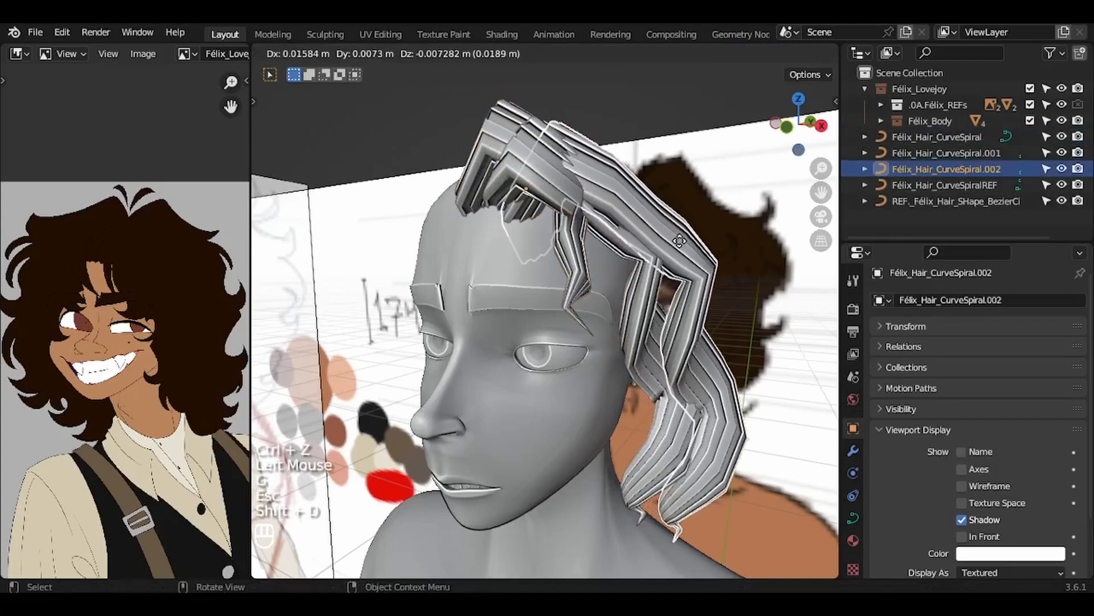
{"action": "left_click", "coordinate": [681, 244]}
{"action": "key", "text": "s"}
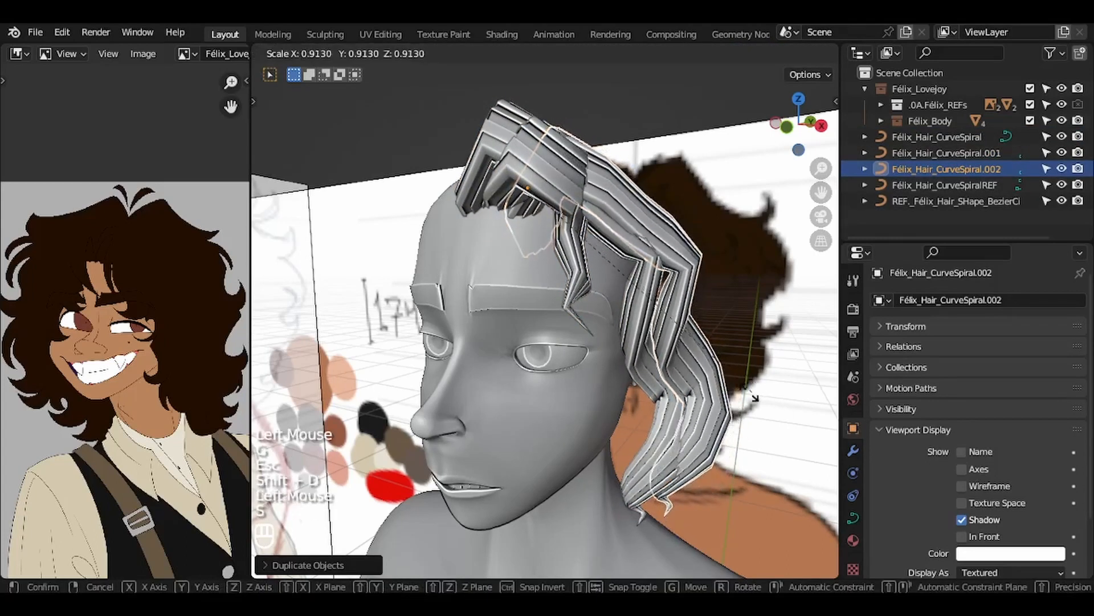
{"action": "left_click", "coordinate": [739, 394]}
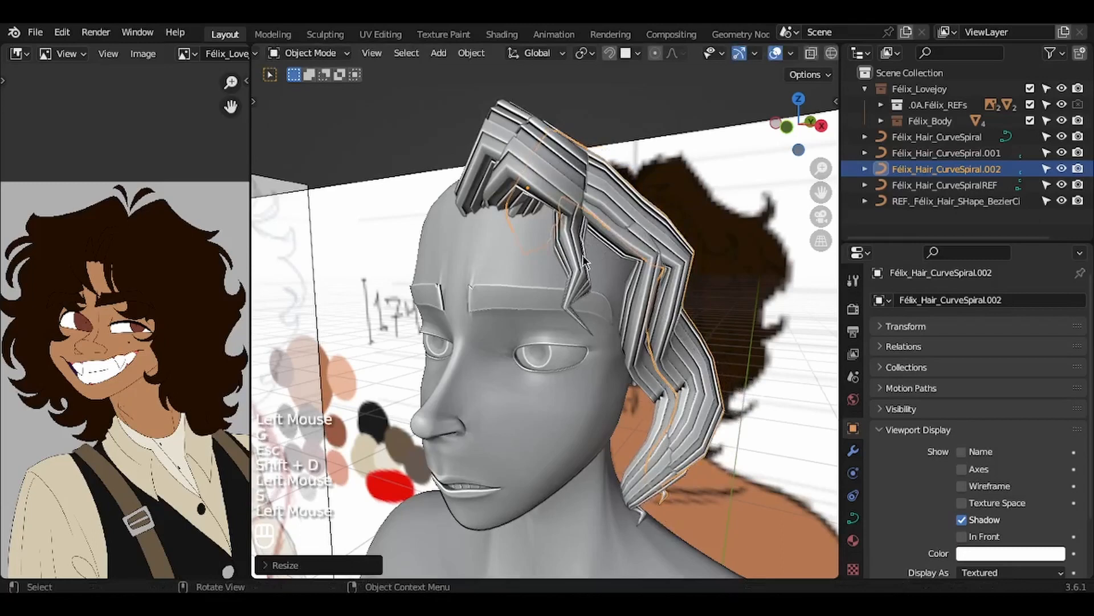
Delete the lowest control points of the new duplicate and shrink its end point's radius to 0 for a pointed tip
{"action": "key", "text": "Tab"}
{"action": "left_click", "coordinate": [616, 524]}
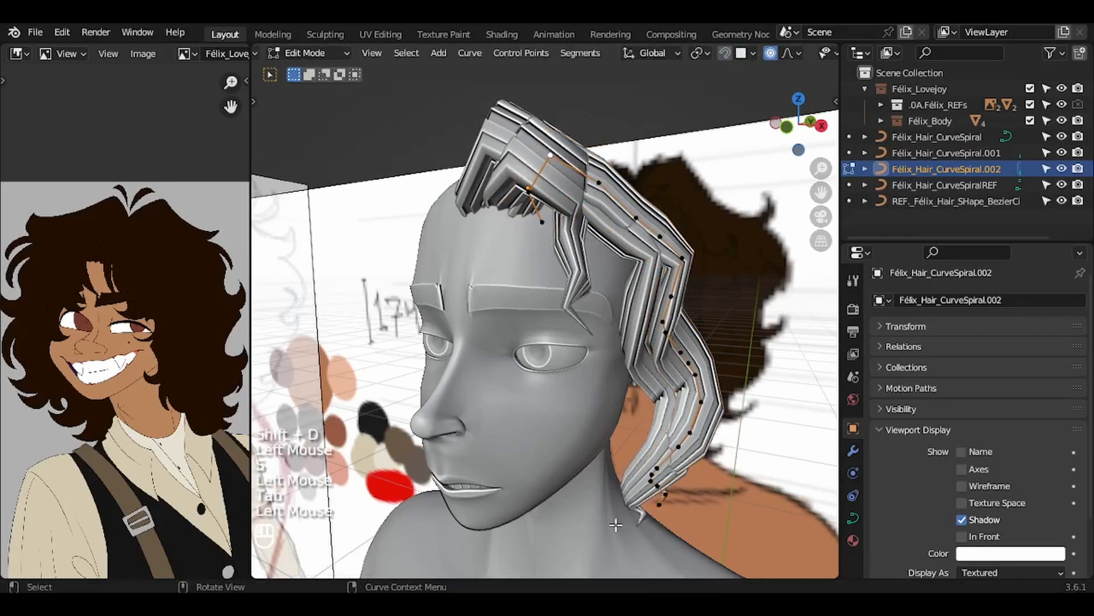
{"action": "key", "text": "Delete"}
{"action": "left_click", "coordinate": [748, 427]}
{"action": "key", "text": "alt+s"}
{"action": "key", "text": "0"}
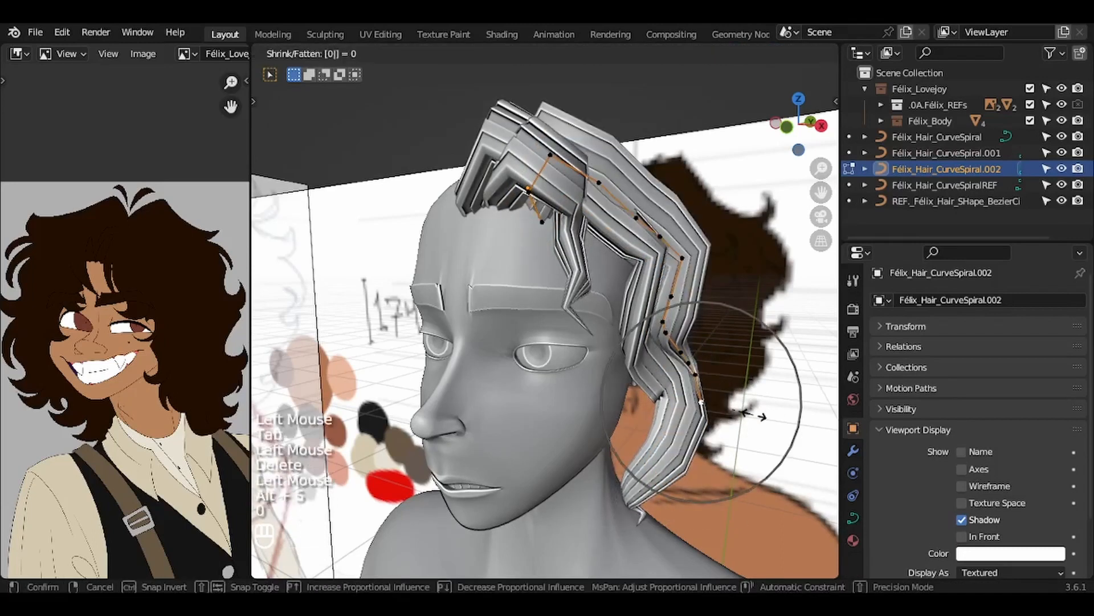
{"action": "key", "text": "Return"}
In side view, move the new strand's tip onto the cheek with a wider proportional influence and tilt all its control points
{"action": "key", "text": "KP_3"}
{"action": "key", "text": "g"}
{"action": "scroll", "coordinate": [668, 415], "scroll_direction": "down", "scroll_amount": 10}
{"action": "left_click", "coordinate": [666, 420]}
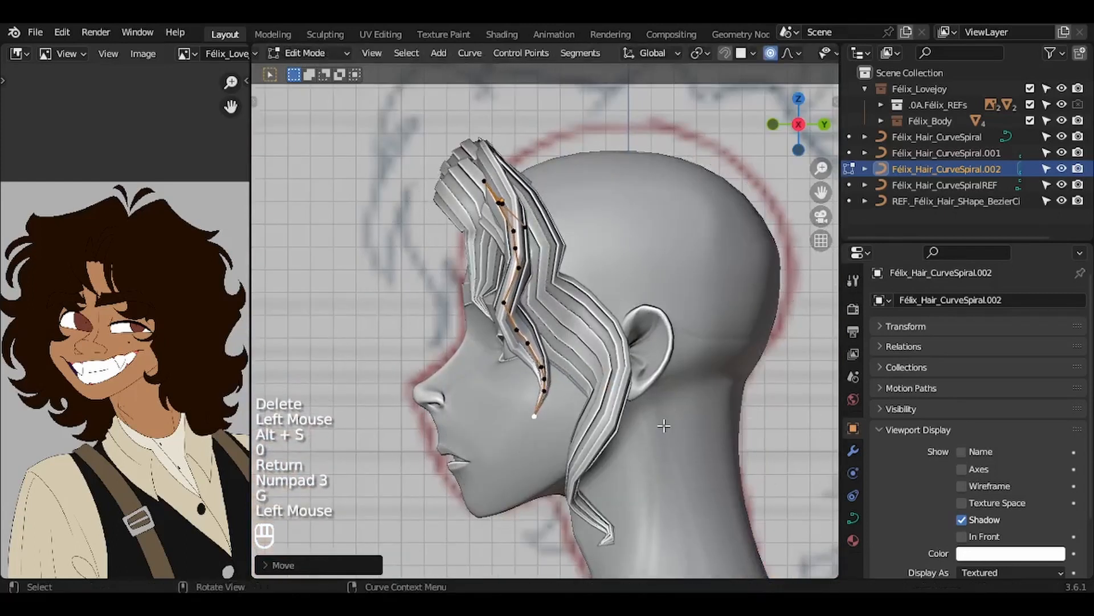
{"action": "key", "text": "a"}
{"action": "key", "text": "ctrl+t"}
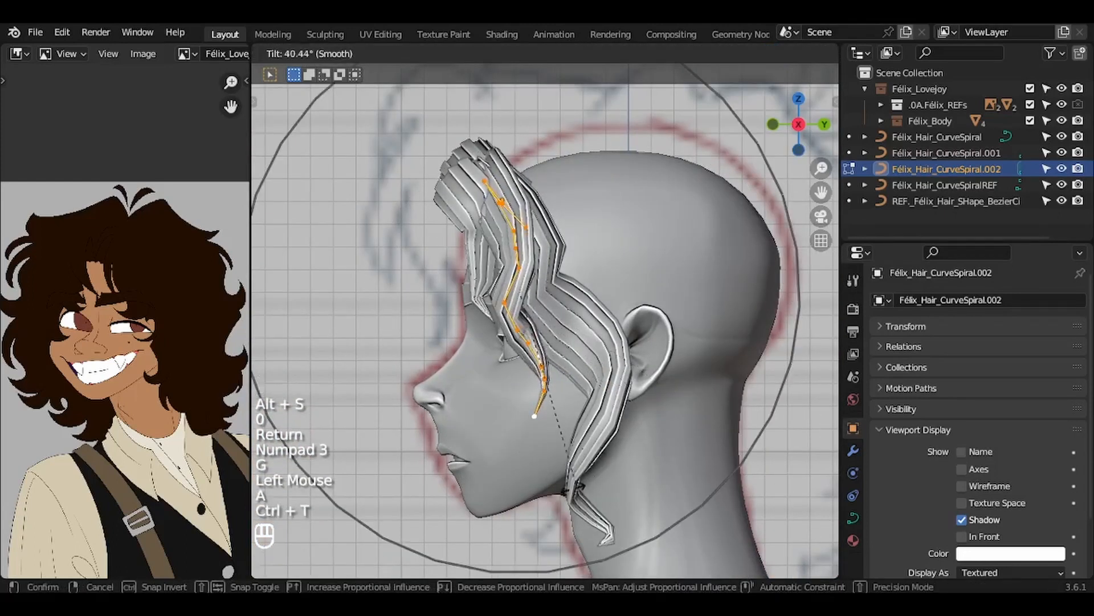
{"action": "left_click", "coordinate": [489, 440]}
Move the new strand's crown point up and back in side view, and tilt the whole strand again
{"action": "left_click", "coordinate": [499, 162]}
{"action": "key", "text": "g"}
{"action": "left_click", "coordinate": [512, 166]}
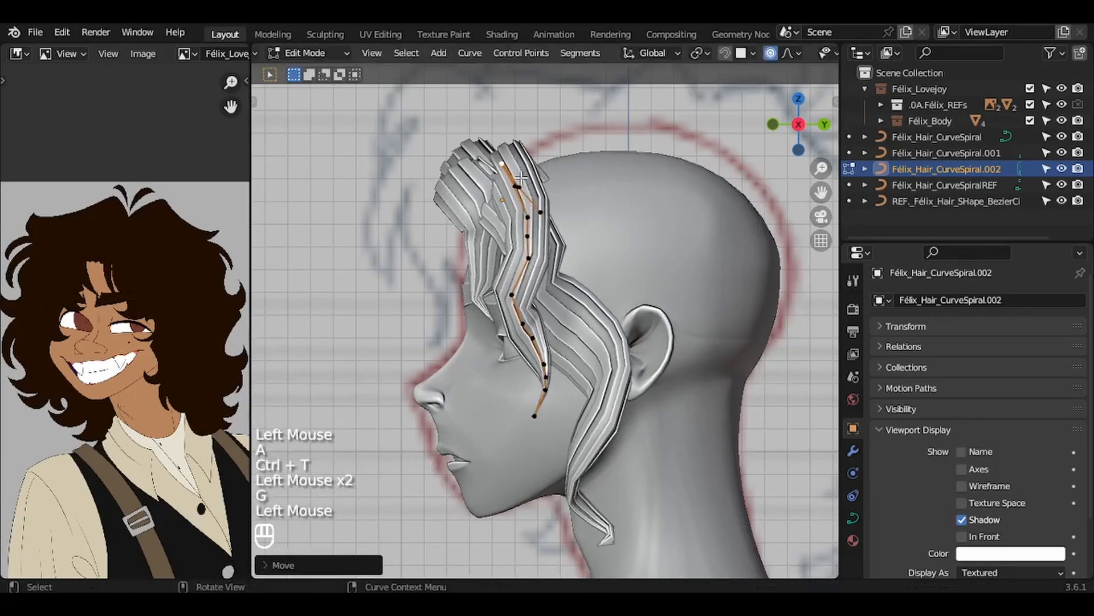
{"action": "key", "text": "g"}
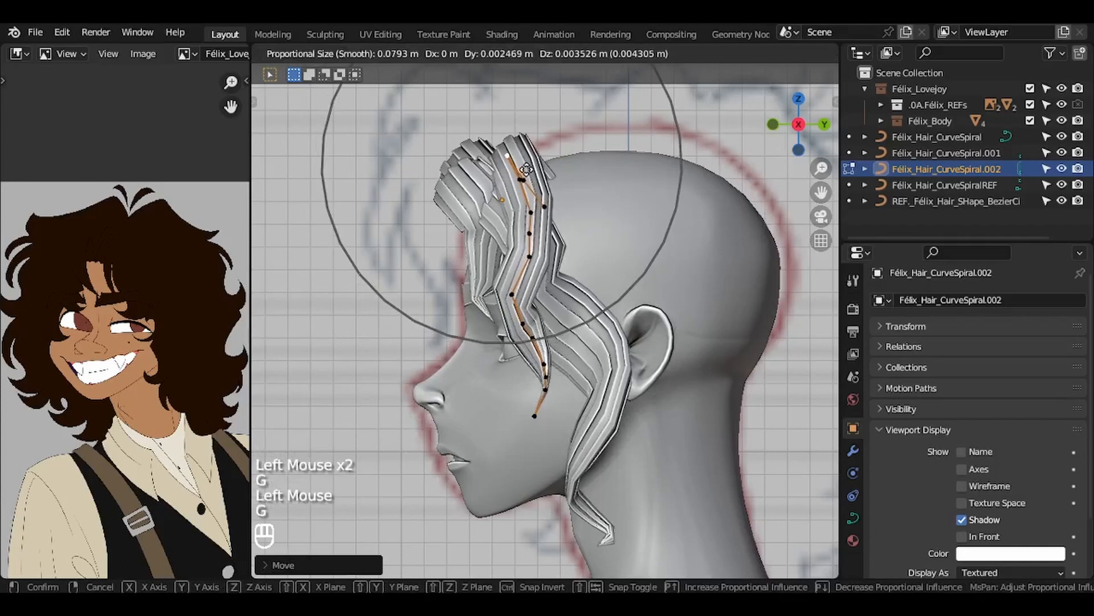
{"action": "left_click", "coordinate": [526, 169]}
{"action": "key", "text": "a"}
{"action": "key", "text": "ctrl+t"}
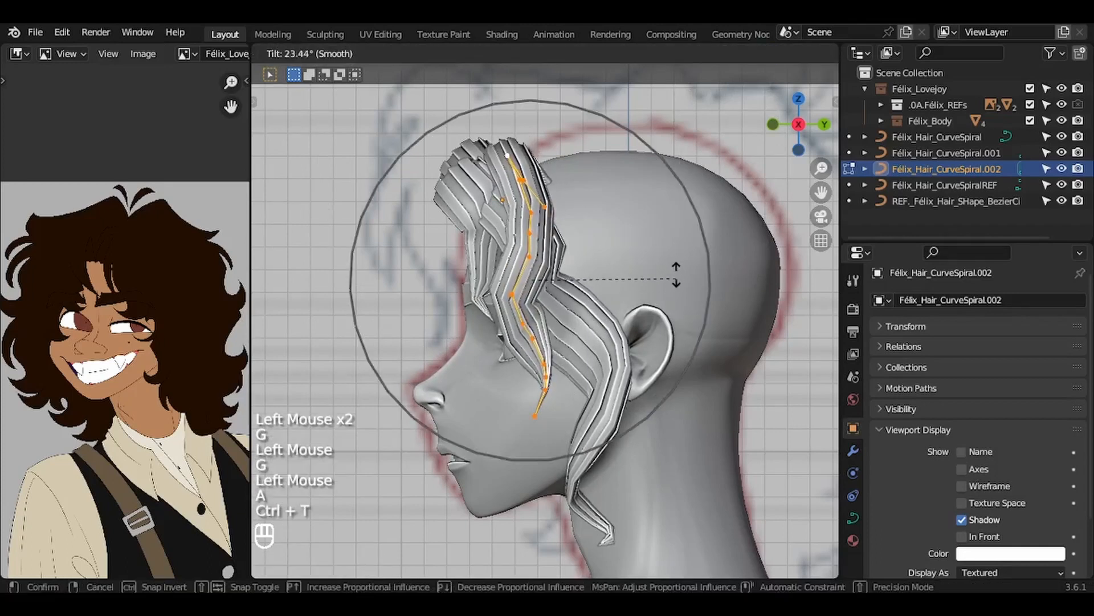
{"action": "left_click", "coordinate": [677, 279]}
In front view, reposition the new strand's lower end beside the ear and pull its middle point inward at the temple
{"action": "key", "text": "KP_1"}
{"action": "left_click", "coordinate": [647, 302]}
{"action": "key", "text": "g"}
{"action": "left_click", "coordinate": [648, 304]}
{"action": "key", "text": "g"}
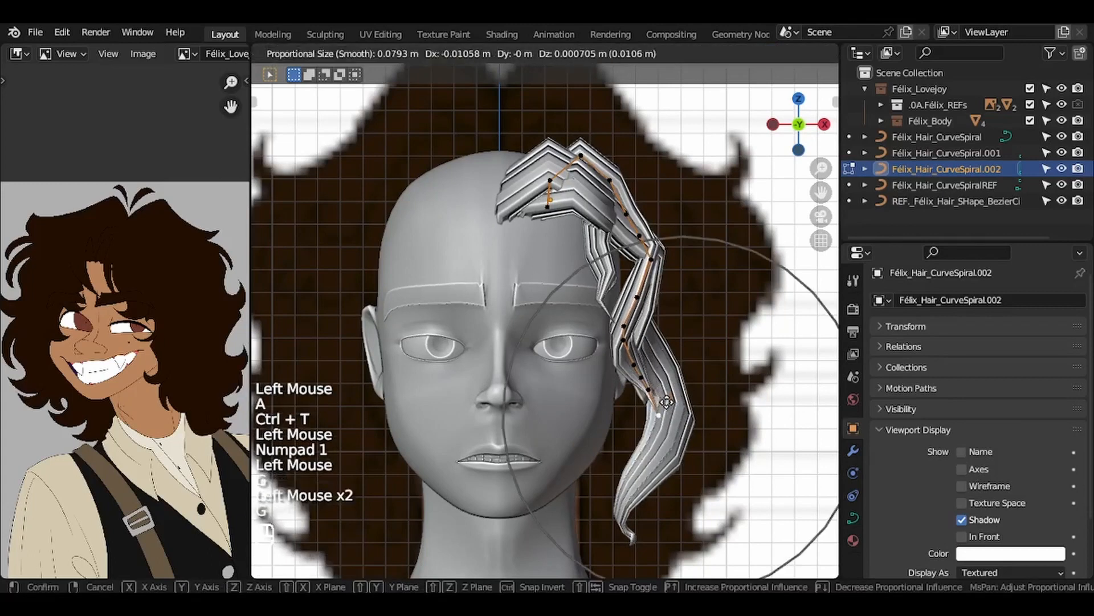
{"action": "left_click", "coordinate": [659, 271]}
{"action": "left_click", "coordinate": [659, 270]}
{"action": "key", "text": "g"}
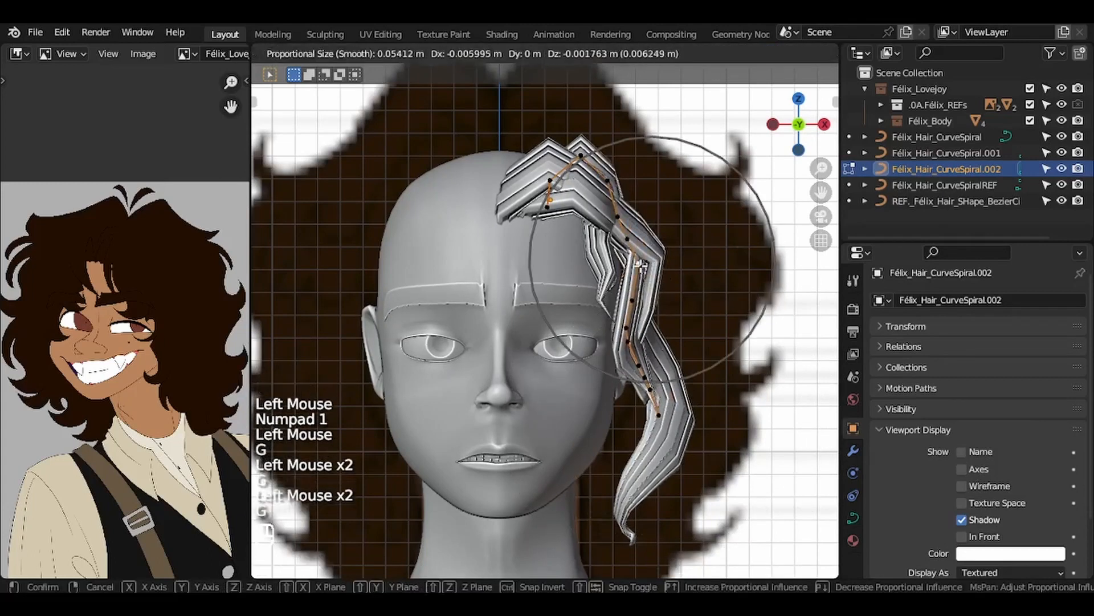
Move the new strand's crown point toward the center parting and shift its temple point back outward
{"action": "left_click", "coordinate": [602, 183]}
{"action": "key", "text": "g"}
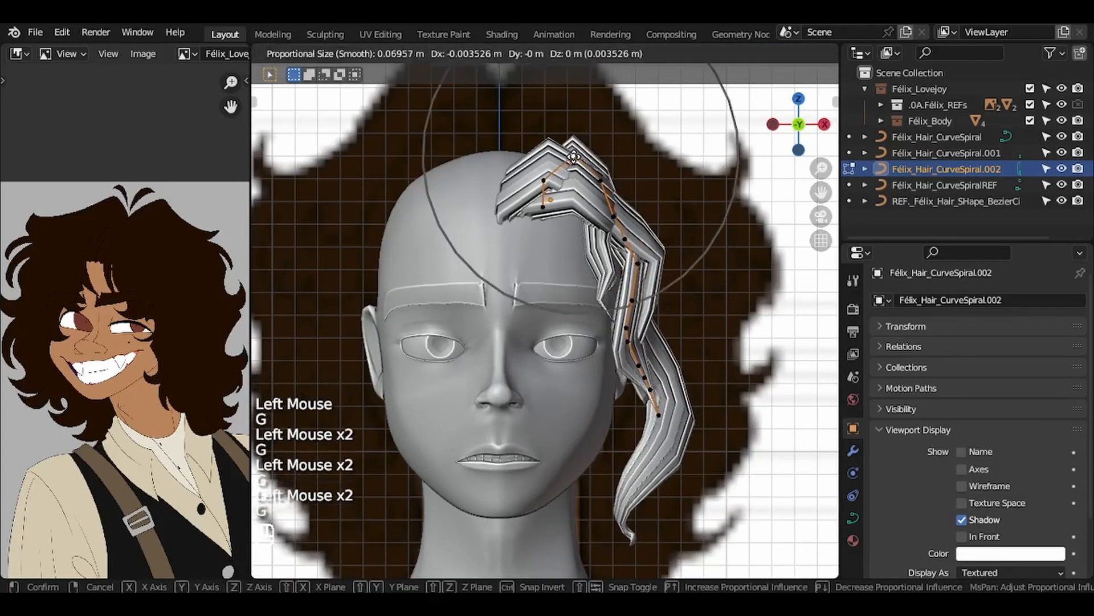
{"action": "left_click", "coordinate": [545, 148]}
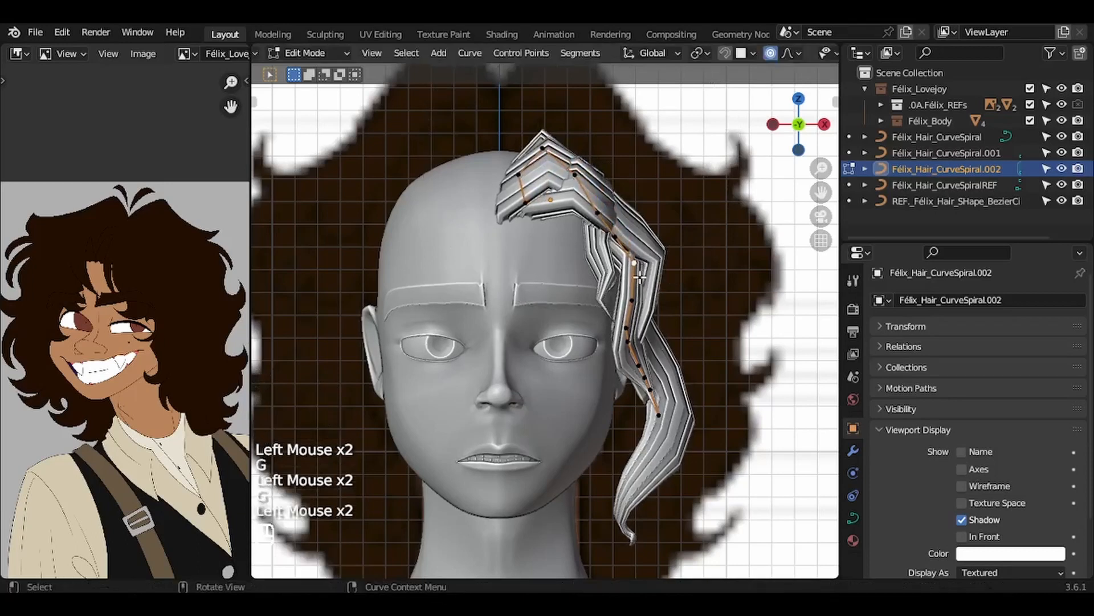
{"action": "key", "text": "g"}
{"action": "left_click", "coordinate": [655, 264]}
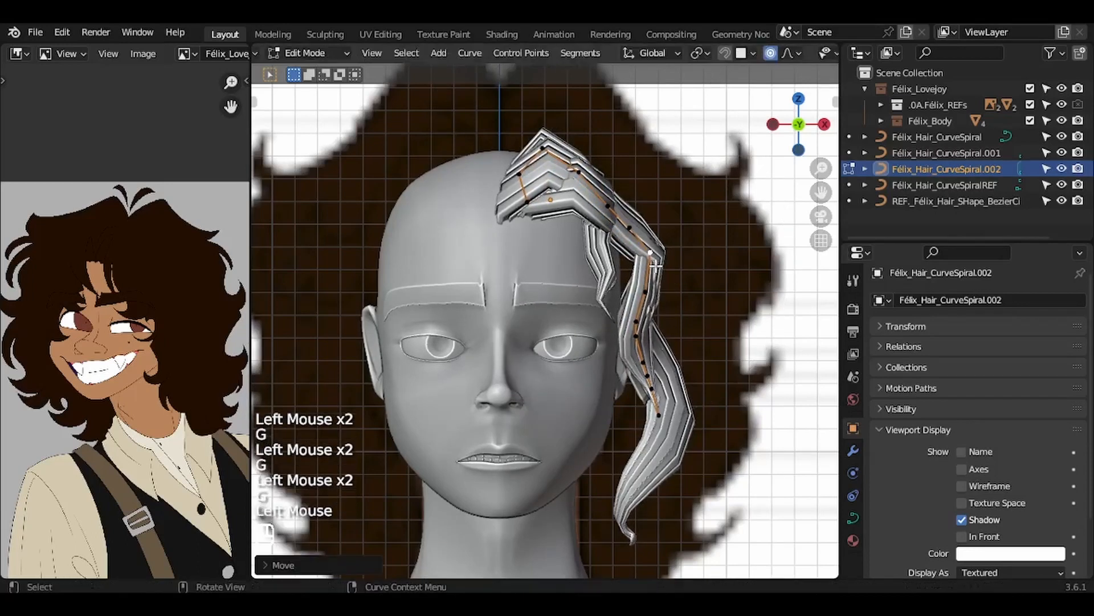
Refine the new strand's lower control points beside the ear and leave curve editing
{"action": "key", "text": "g"}
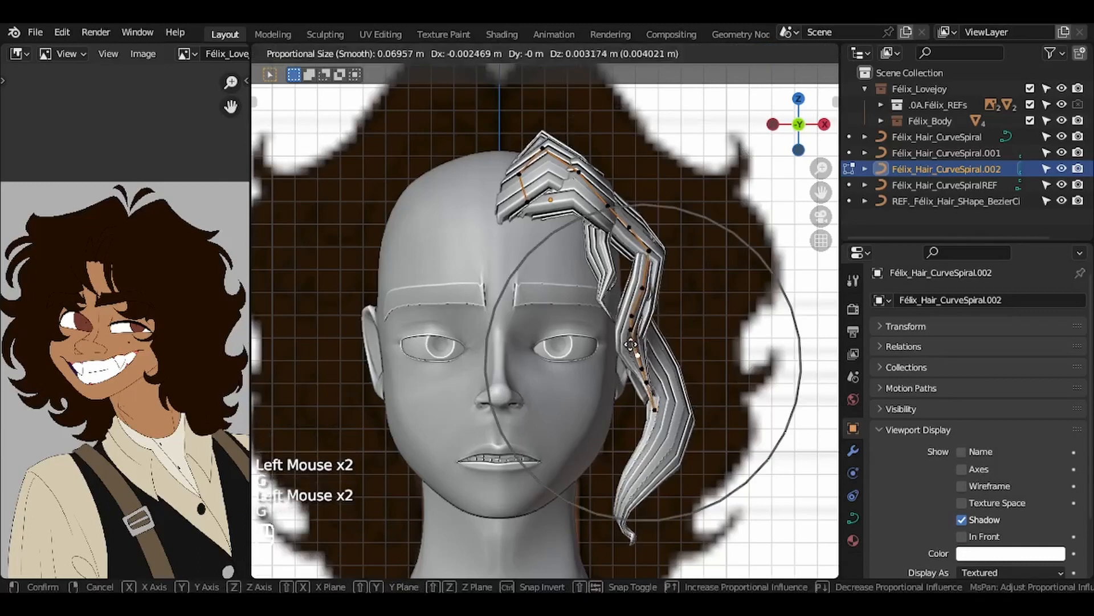
{"action": "left_click", "coordinate": [636, 350]}
{"action": "key", "text": "g"}
{"action": "left_click", "coordinate": [651, 389]}
{"action": "key", "text": "Tab"}
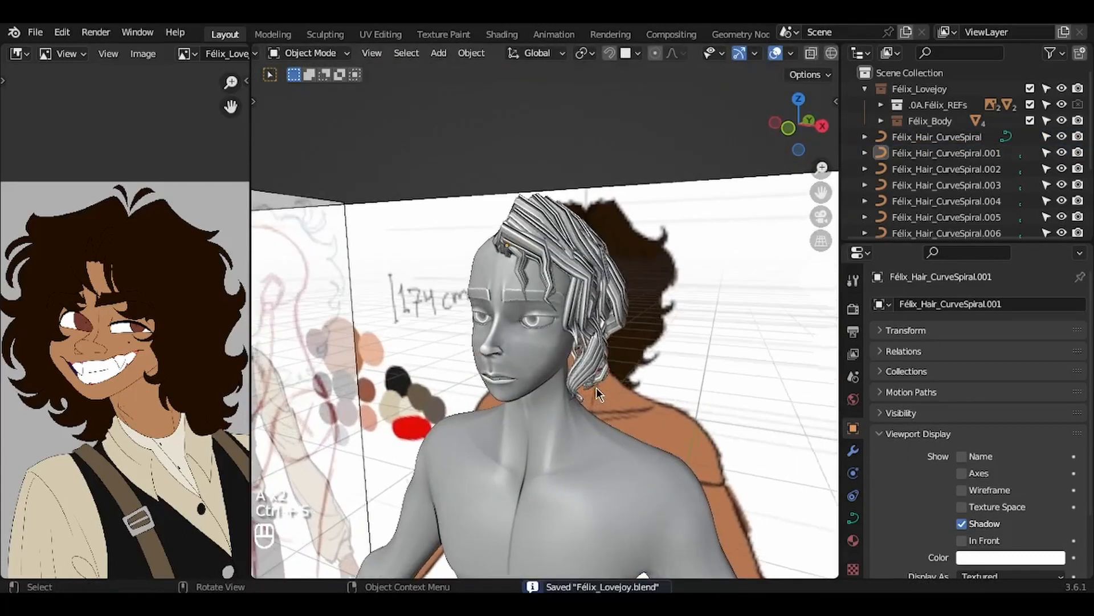
Move a lower control point of the short forehead strand, Félix_Hair_CurveSpiral.001, slightly outward above the eyebrow
{"action": "middle_click_drag", "start_coordinate": [597, 388], "coordinate": [580, 395], "text": "shift"}
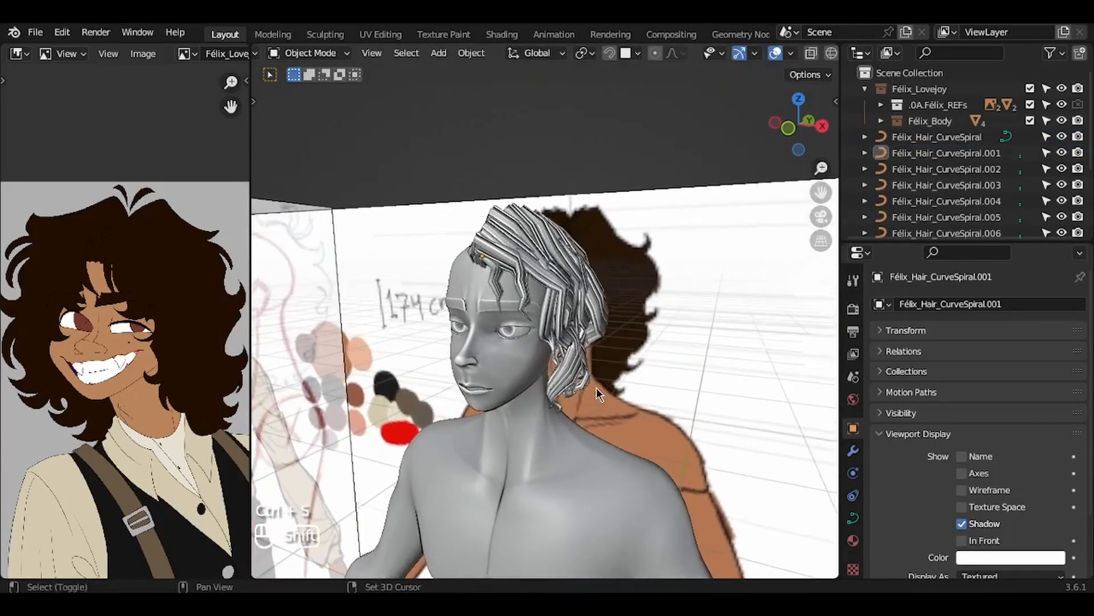
{"action": "scroll", "coordinate": [597, 387], "scroll_direction": "up", "scroll_amount": 1}
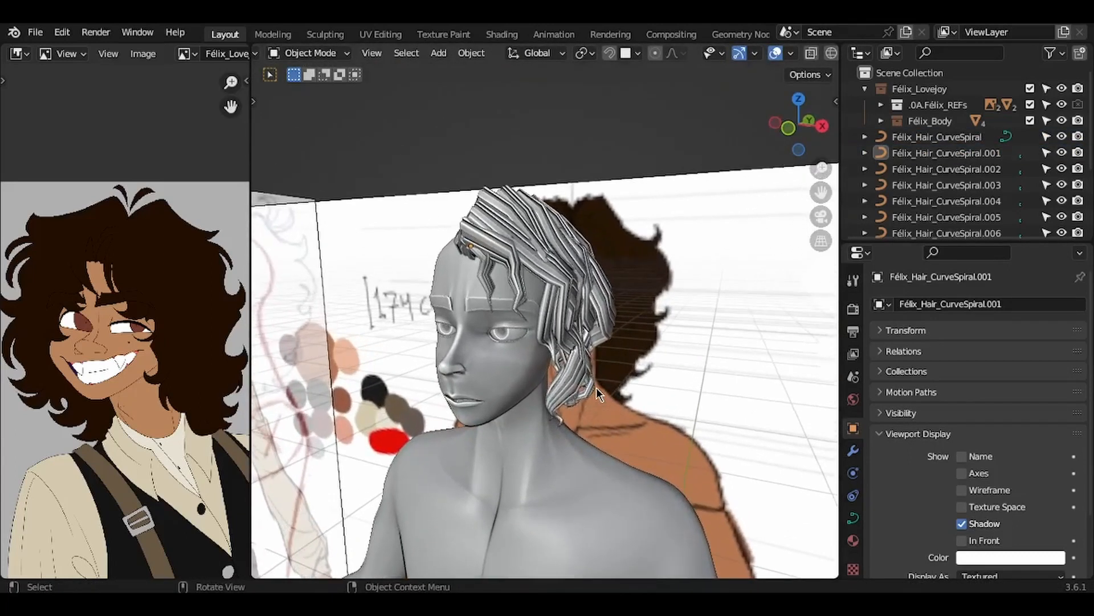
{"action": "middle_click_drag", "start_coordinate": [596, 387], "coordinate": [597, 348], "text": "shift"}
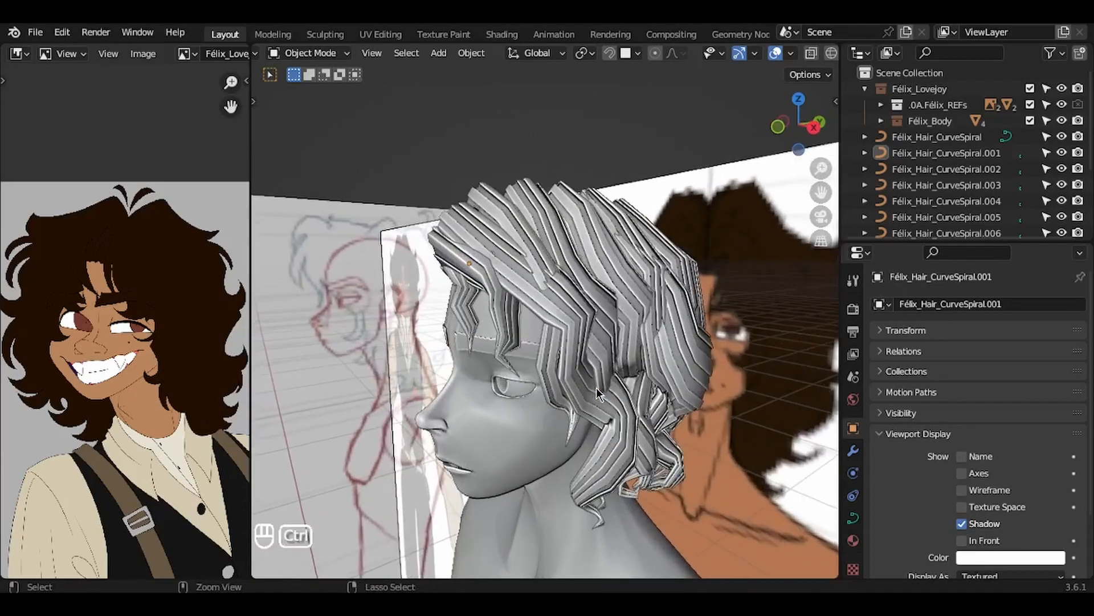
{"action": "left_click", "coordinate": [512, 329]}
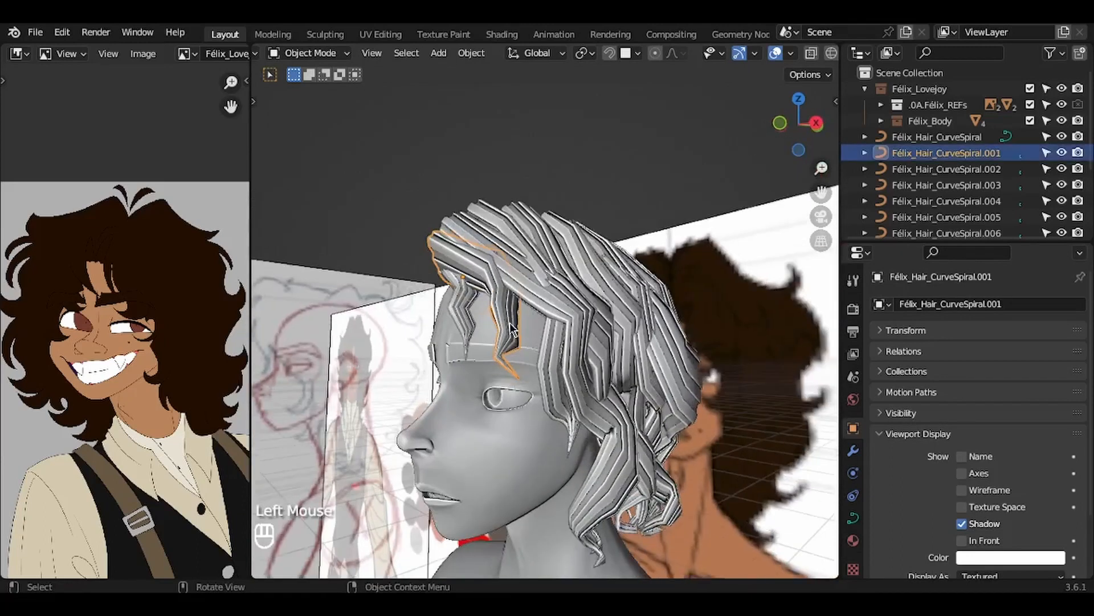
{"action": "key", "text": "Tab"}
{"action": "left_click", "coordinate": [513, 329]}
{"action": "key", "text": "g"}
{"action": "left_click", "coordinate": [514, 329]}
{"action": "key", "text": "Tab"}
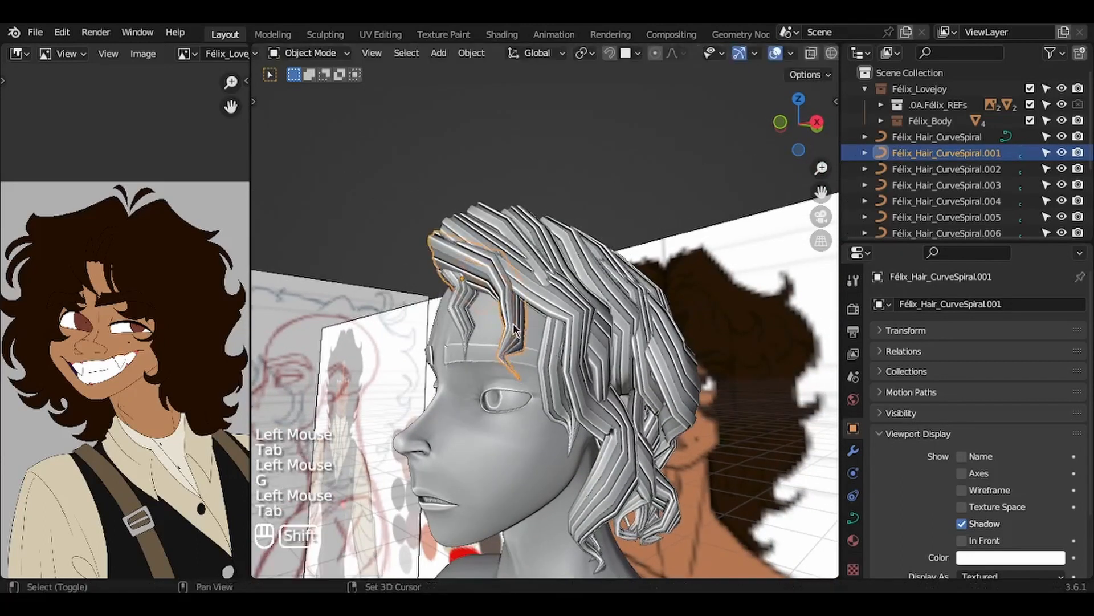
Duplicate the short forehead strand Félix_Hair_CurveSpiral.001, place the copy outward near the temple, and open it for curve editing
{"action": "key", "text": "shift+d"}
{"action": "left_click", "coordinate": [514, 329]}
{"action": "middle_click_drag", "start_coordinate": [515, 330], "coordinate": [496, 217]}
{"action": "key", "text": "g"}
{"action": "left_click", "coordinate": [528, 316]}
{"action": "key", "text": "Tab"}
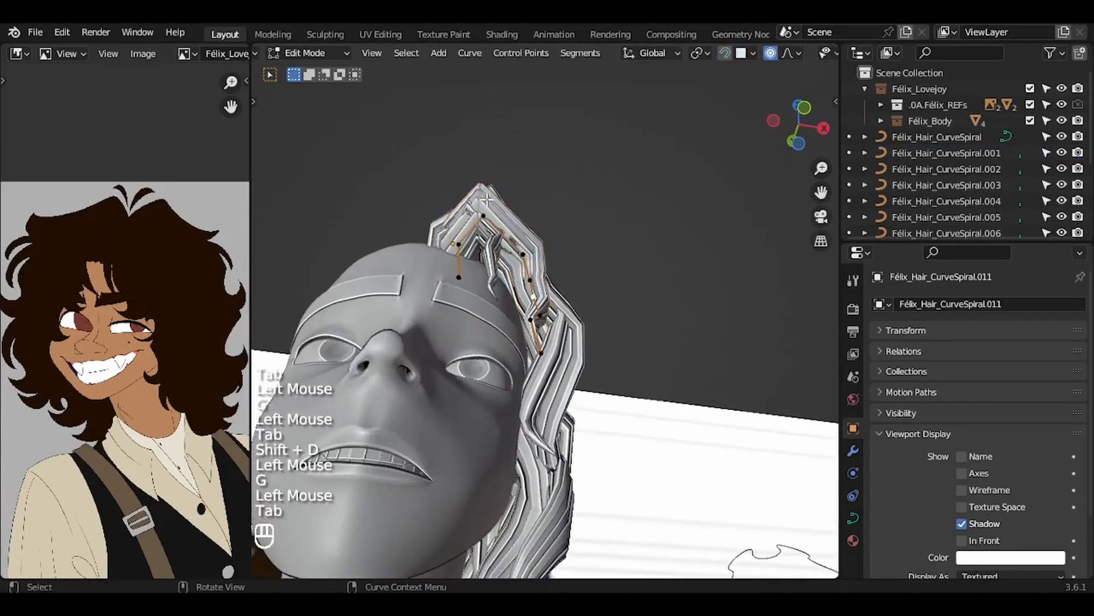
From below, shift the new strand's crown and temple control points outward toward the surrounding hair
{"action": "left_click", "coordinate": [485, 213]}
{"action": "key", "text": "g"}
{"action": "left_click", "coordinate": [501, 212]}
{"action": "left_click", "coordinate": [516, 251]}
{"action": "key", "text": "g"}
{"action": "left_click", "coordinate": [520, 271]}
{"action": "key", "text": "g"}
{"action": "left_click", "coordinate": [538, 303]}
{"action": "middle_click_drag", "start_coordinate": [538, 304], "coordinate": [521, 390]}
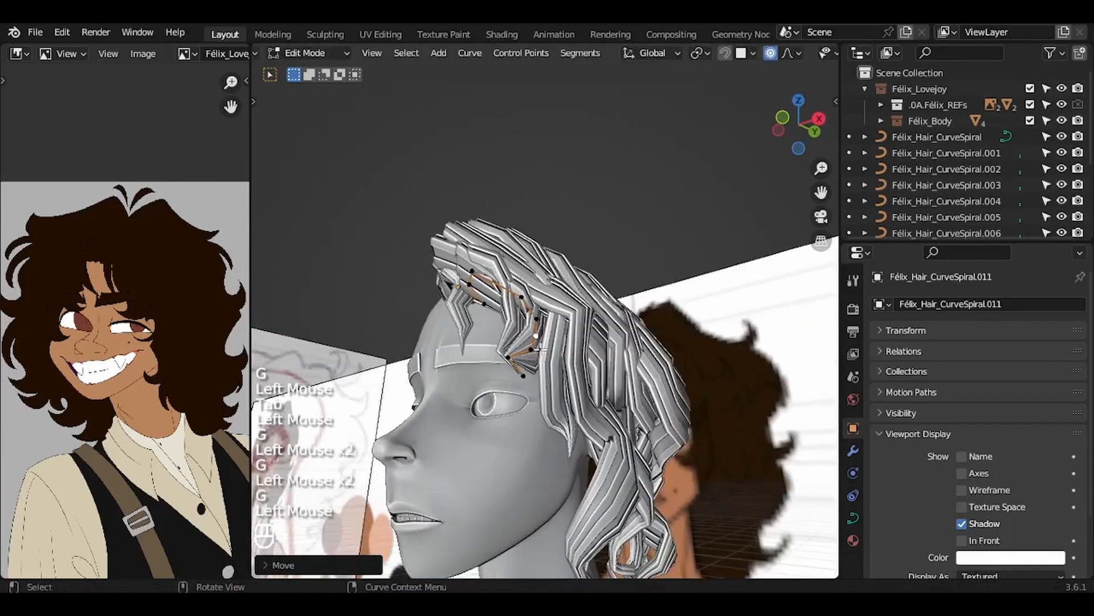
In side view, move and rotate the new strand's tip so it hangs down in front of the eye
{"action": "left_click", "coordinate": [527, 400]}
{"action": "key", "text": "KP_3"}
{"action": "key", "text": "g"}
{"action": "scroll", "coordinate": [636, 328], "scroll_direction": "up", "scroll_amount": 3}
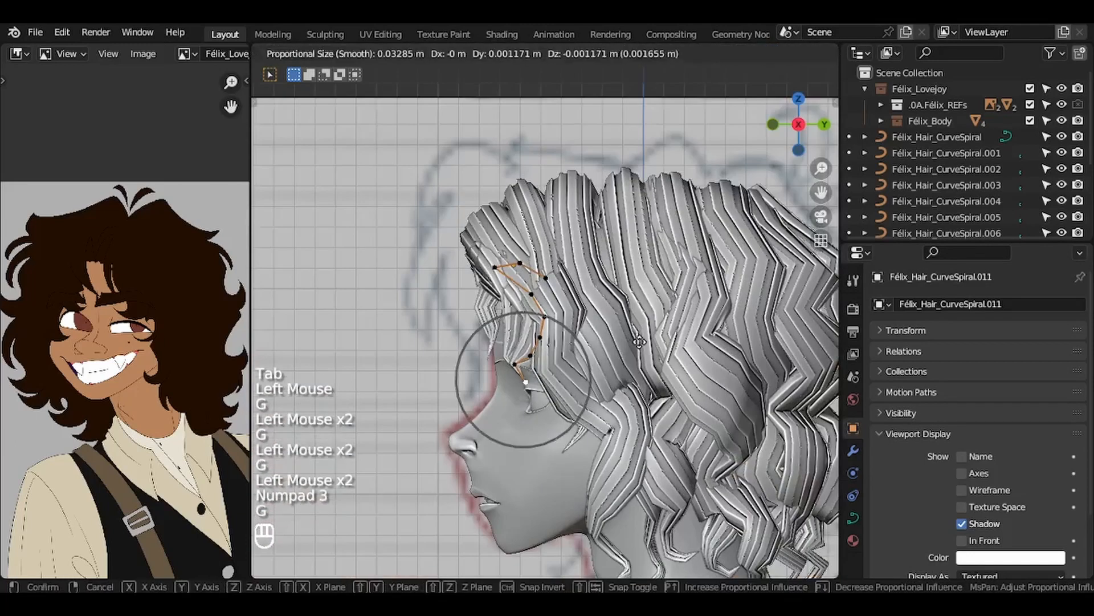
{"action": "left_click", "coordinate": [638, 356]}
{"action": "key", "text": "r"}
{"action": "left_click", "coordinate": [532, 404]}
{"action": "key", "text": "r"}
{"action": "left_click", "coordinate": [547, 404]}
{"action": "key", "text": "g"}
{"action": "left_click", "coordinate": [561, 403]}
Move the strand's middle and upper front points forward, then tilt all of its control points
{"action": "left_click", "coordinate": [547, 350]}
{"action": "key", "text": "g"}
{"action": "left_click", "coordinate": [532, 341]}
{"action": "left_click", "coordinate": [492, 276]}
{"action": "key", "text": "g"}
{"action": "left_click", "coordinate": [488, 265]}
{"action": "key", "text": "a"}
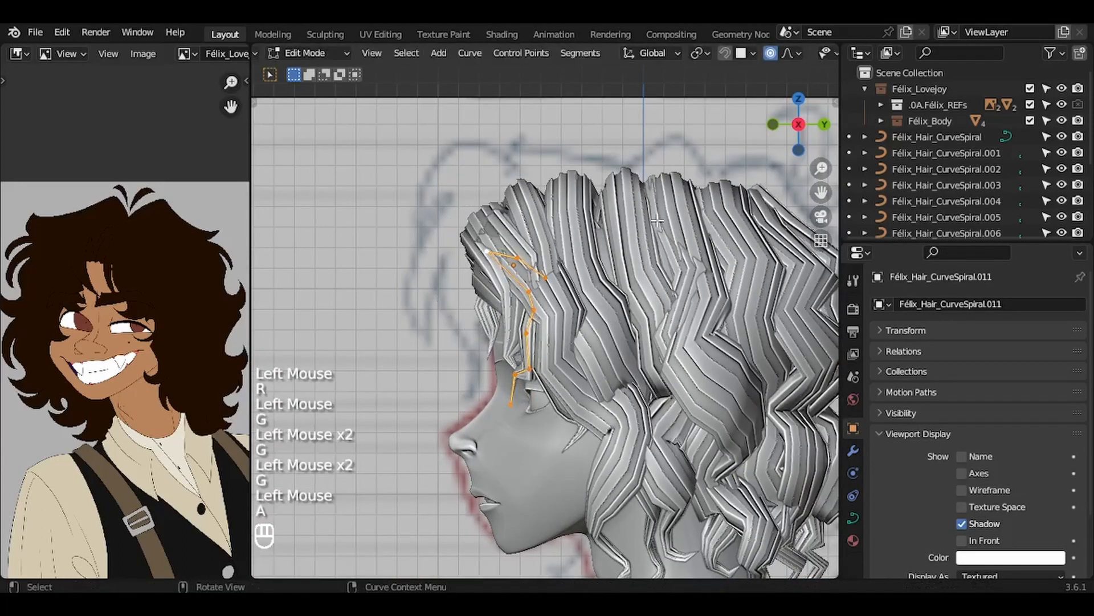
{"action": "key", "text": "ctrl+t"}
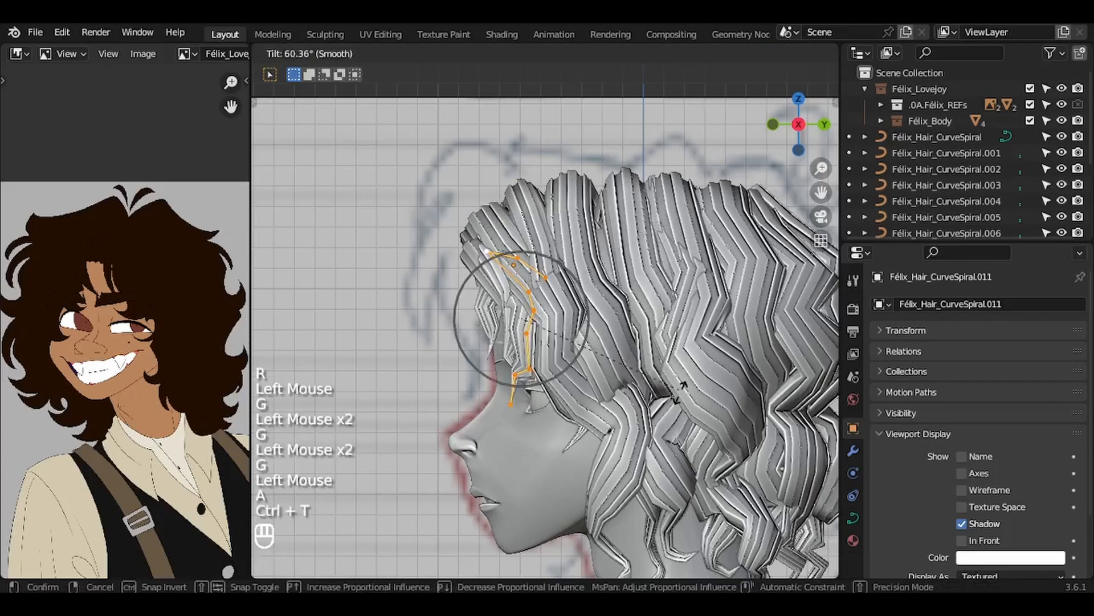
{"action": "left_click", "coordinate": [678, 415]}
In front view, adjust the strand's control points beside the temple and leave curve editing
{"action": "key", "text": "KP_1"}
{"action": "left_click", "coordinate": [529, 332]}
{"action": "key", "text": "g"}
{"action": "left_click", "coordinate": [530, 329]}
{"action": "left_click", "coordinate": [530, 332]}
{"action": "key", "text": "g"}
{"action": "left_click", "coordinate": [535, 341]}
{"action": "key", "text": "Tab"}
{"action": "middle_click_drag", "start_coordinate": [521, 299], "coordinate": [517, 333], "text": "ctrl"}
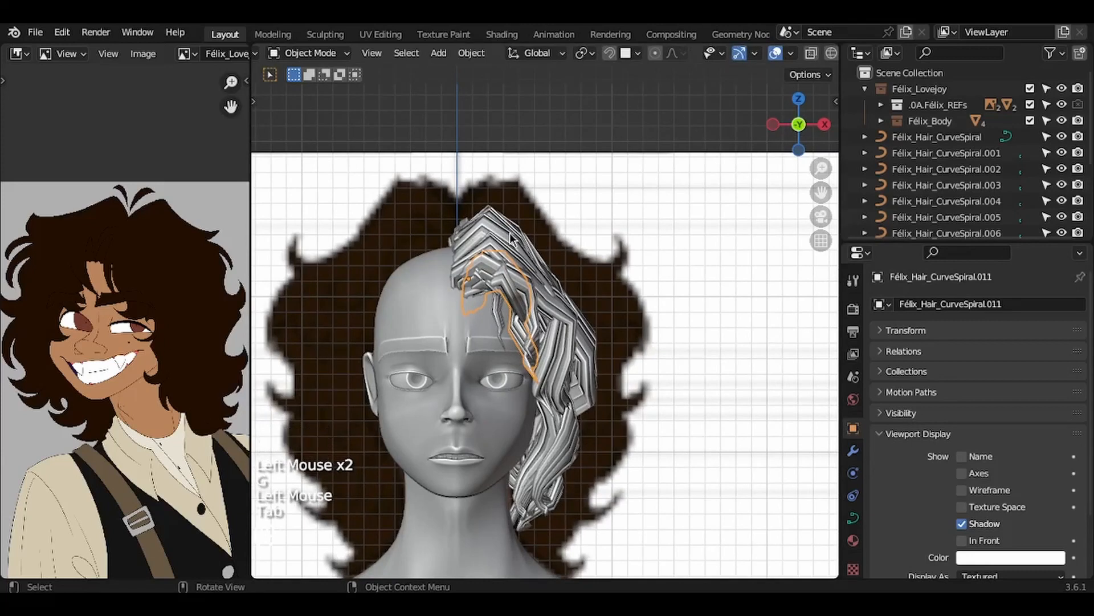
Examine the character reference's bangs, outer curls and hair parting up close
{"action": "scroll", "coordinate": [146, 256], "scroll_direction": "up", "scroll_amount": 8}
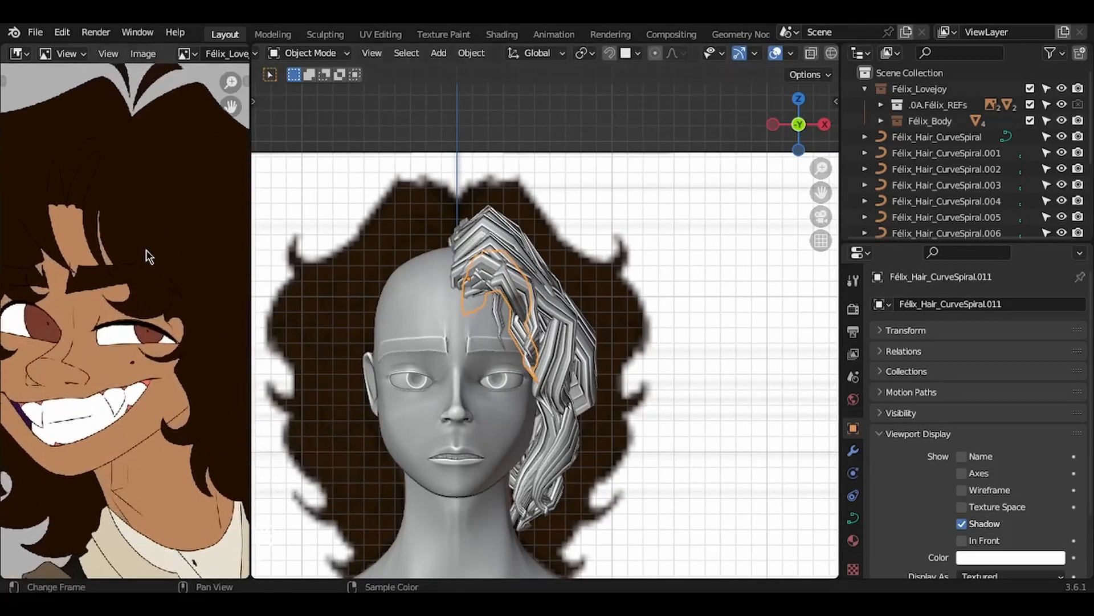
{"action": "middle_click_drag", "start_coordinate": [216, 186], "coordinate": [141, 230]}
{"action": "scroll", "coordinate": [141, 231], "scroll_direction": "up", "scroll_amount": 1}
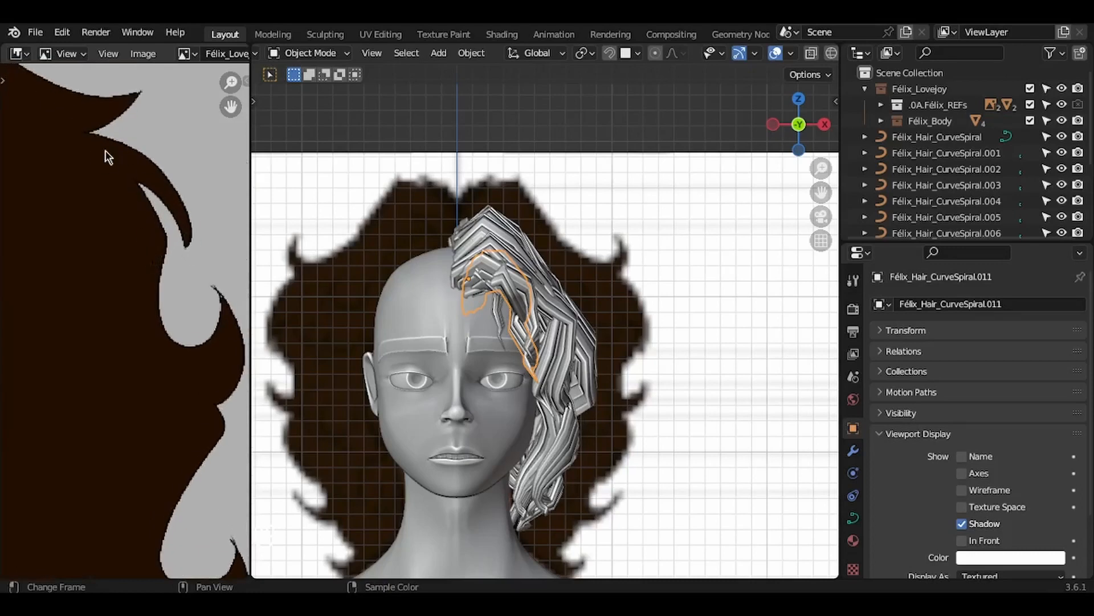
{"action": "scroll", "coordinate": [109, 157], "scroll_direction": "down", "scroll_amount": 5}
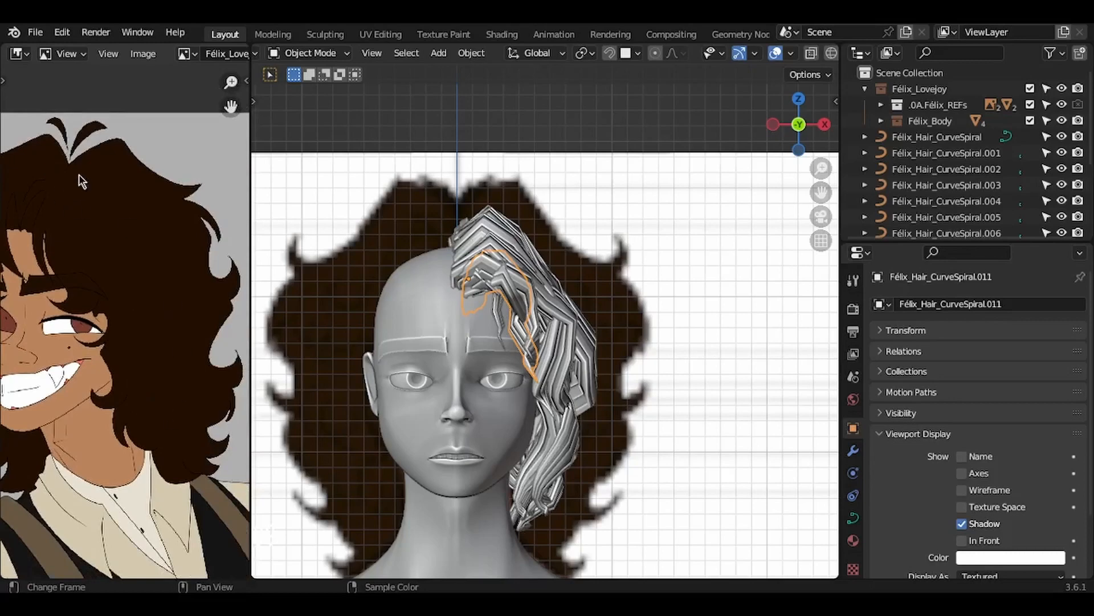
{"action": "scroll", "coordinate": [150, 286], "scroll_direction": "down", "scroll_amount": 2}
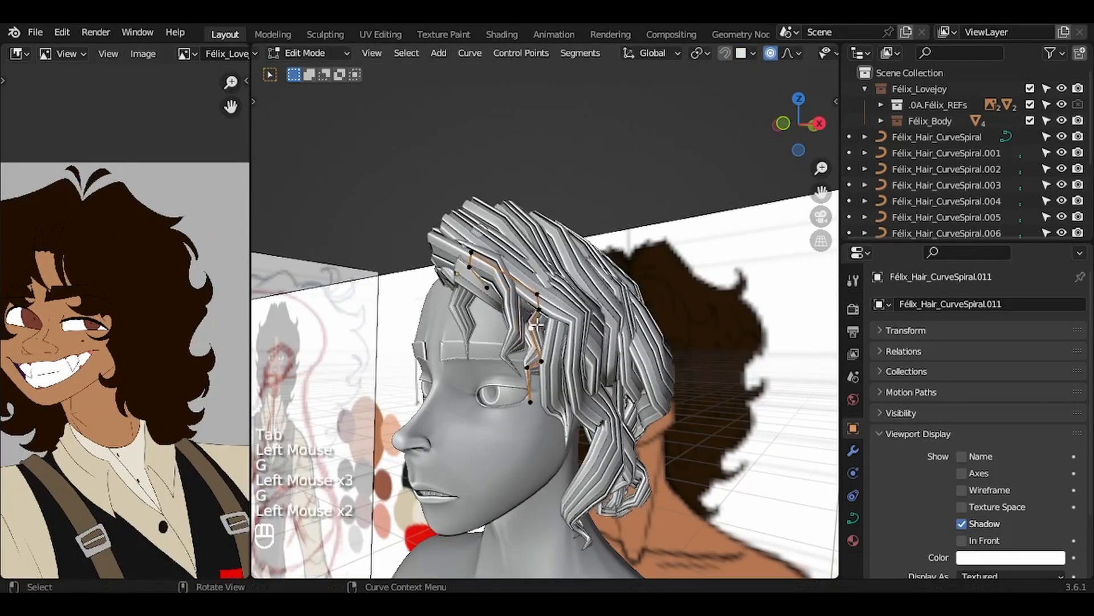
Reposition control points of Félix_Hair_CurveSpiral.011 in perspective and side view, then tilt the whole strand
{"action": "key", "text": "g"}
{"action": "left_click", "coordinate": [560, 235]}
{"action": "key", "text": "KP_3"}
{"action": "key", "text": "g"}
{"action": "left_click", "coordinate": [564, 386]}
{"action": "key", "text": "a"}
{"action": "key", "text": "ctrl+t"}
{"action": "key", "text": "g"}
{"action": "key", "text": "Tab"}
Duplicate a hair strand in side view, reposition the copy, and adjust its crown control points and thickness
{"action": "key", "text": "KP_3"}
{"action": "key", "text": "shift+d"}
{"action": "key", "text": "g"}
{"action": "left_click", "coordinate": [410, 196]}
{"action": "key", "text": "Tab"}
{"action": "left_click", "coordinate": [556, 191]}
{"action": "key", "text": "g"}
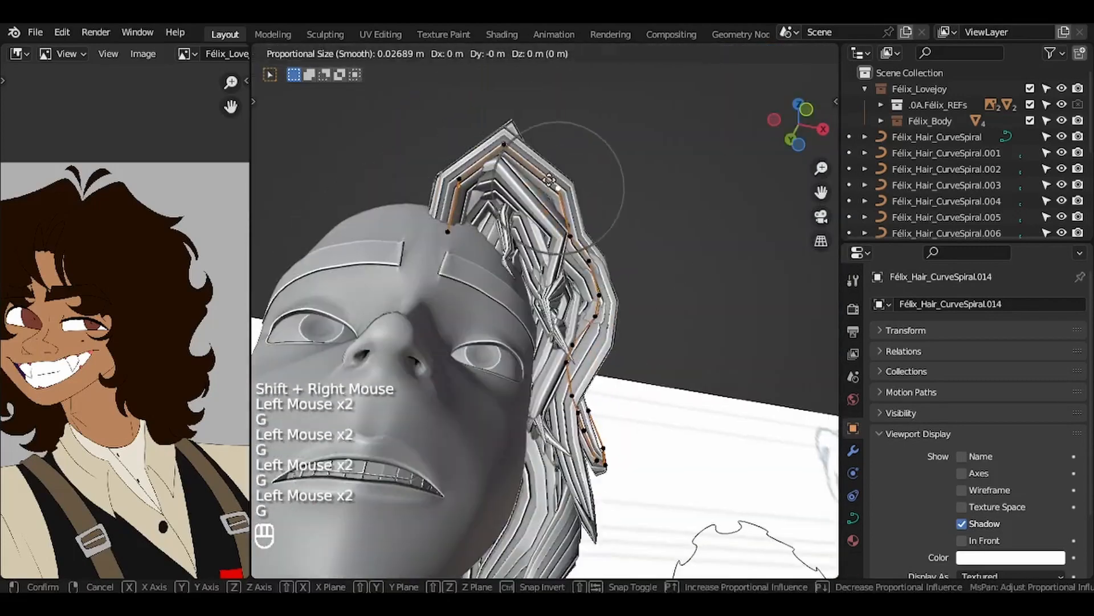
{"action": "left_click", "coordinate": [559, 171]}
{"action": "key", "text": "g"}
{"action": "key", "text": "alt+s"}
Adjust the tilt and thickness of the hair strand's control points, including a tilt of the entire curve
{"action": "key", "text": "Tab"}
{"action": "key", "text": "Tab"}
{"action": "key", "text": "ctrl+t"}
{"action": "key", "text": "alt+s"}
{"action": "key", "text": "Tab"}
{"action": "key", "text": "a"}
{"action": "key", "text": "ctrl+t"}
{"action": "key", "text": "Tab"}
Move, thicken and rotate the hair strand's control points, then adjust their tilt and leave curve editing
{"action": "key", "text": "g"}
{"action": "left_click", "coordinate": [640, 415]}
{"action": "key", "text": "alt+s"}
{"action": "key", "text": "alt+s"}
{"action": "key", "text": "r"}
{"action": "left_click", "coordinate": [703, 337]}
{"action": "key", "text": "ctrl+t"}
{"action": "key", "text": "Tab"}
In side view, reposition the strand's control points at the back of the head and finish curve editing
{"action": "key", "text": "KP_3"}
{"action": "key", "text": "g"}
{"action": "key", "text": "g"}
{"action": "left_click", "coordinate": [652, 228]}
{"action": "key", "text": "g"}
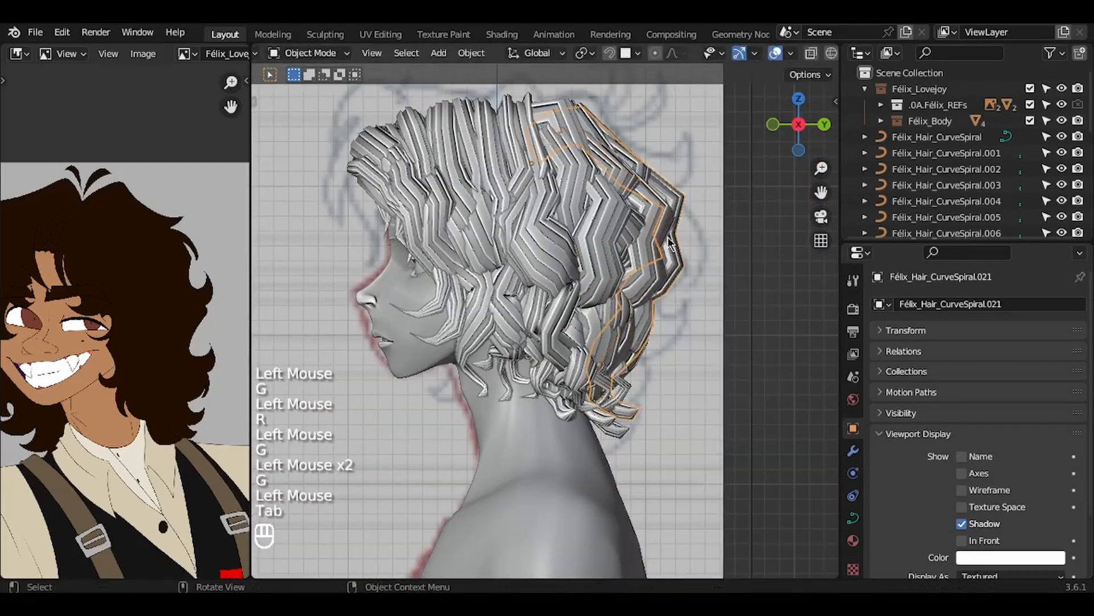
{"action": "left_click", "coordinate": [655, 229]}
{"action": "key", "text": "Tab"}
{"action": "middle_click_drag", "start_coordinate": [655, 228], "coordinate": [662, 436]}
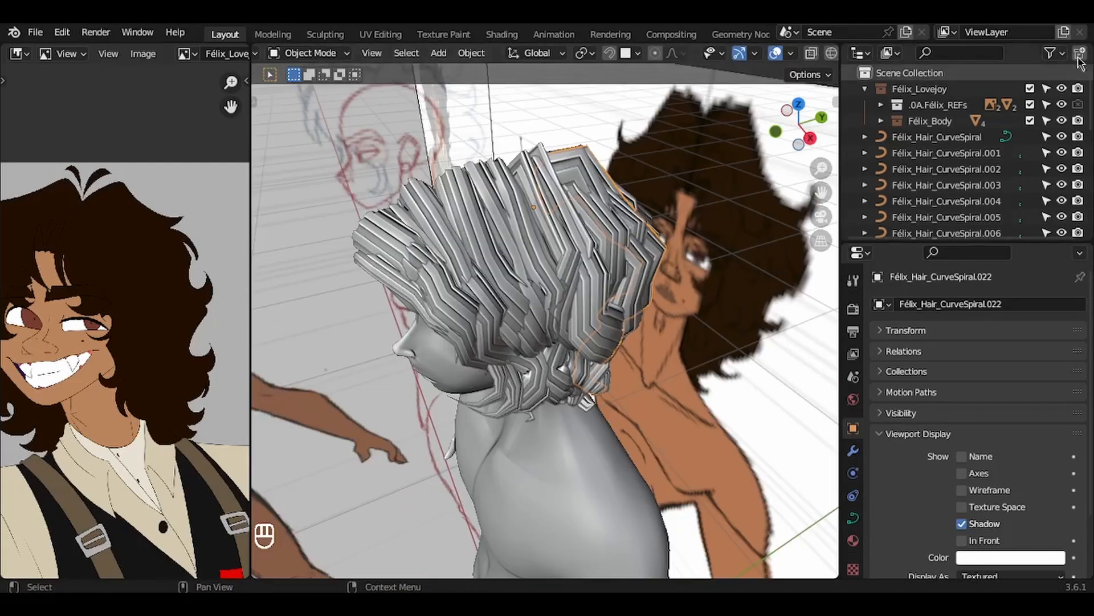
Select the hair strands from Félix_Hair_CurveSpiral through .022, isolate them, make .002 active, and join them into one object
{"action": "left_click", "coordinate": [941, 140]}
{"action": "scroll", "coordinate": [942, 142], "scroll_direction": "down", "scroll_amount": 12}
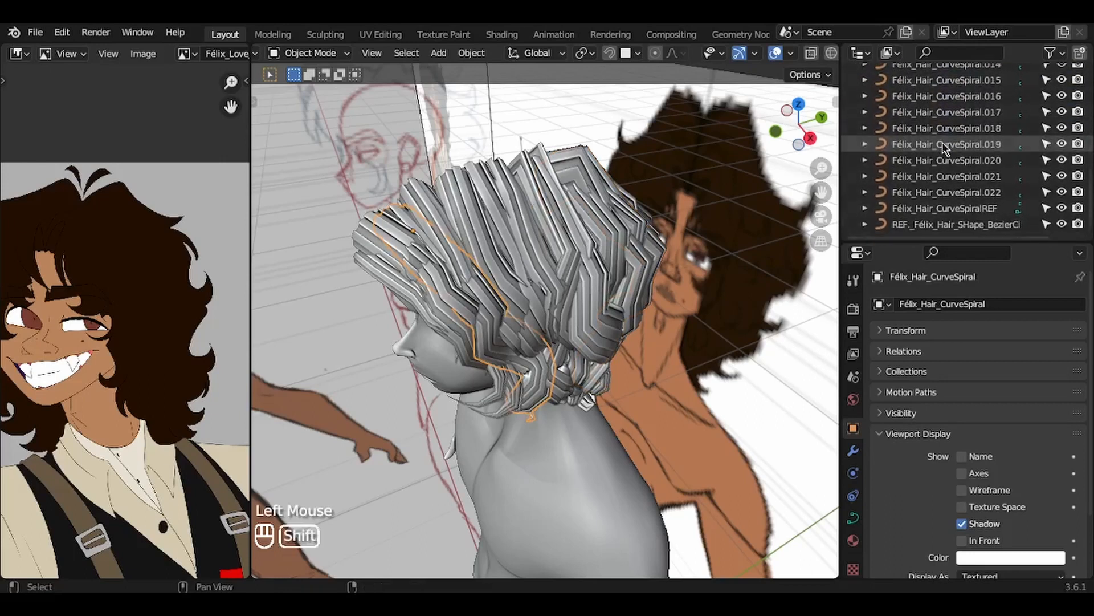
{"action": "left_click", "coordinate": [931, 187], "text": "shift"}
{"action": "key", "text": "KP_Decimal"}
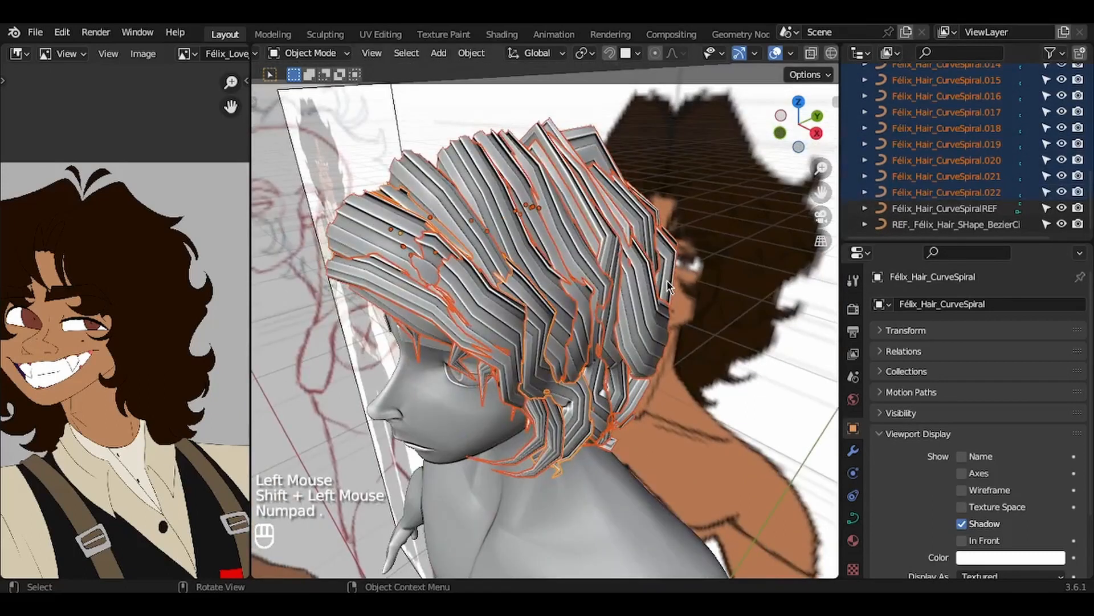
{"action": "key", "text": "KP_Divide"}
{"action": "left_click", "coordinate": [654, 125], "text": "shift"}
{"action": "middle_click_drag", "start_coordinate": [655, 126], "coordinate": [655, 125], "text": "ctrl"}
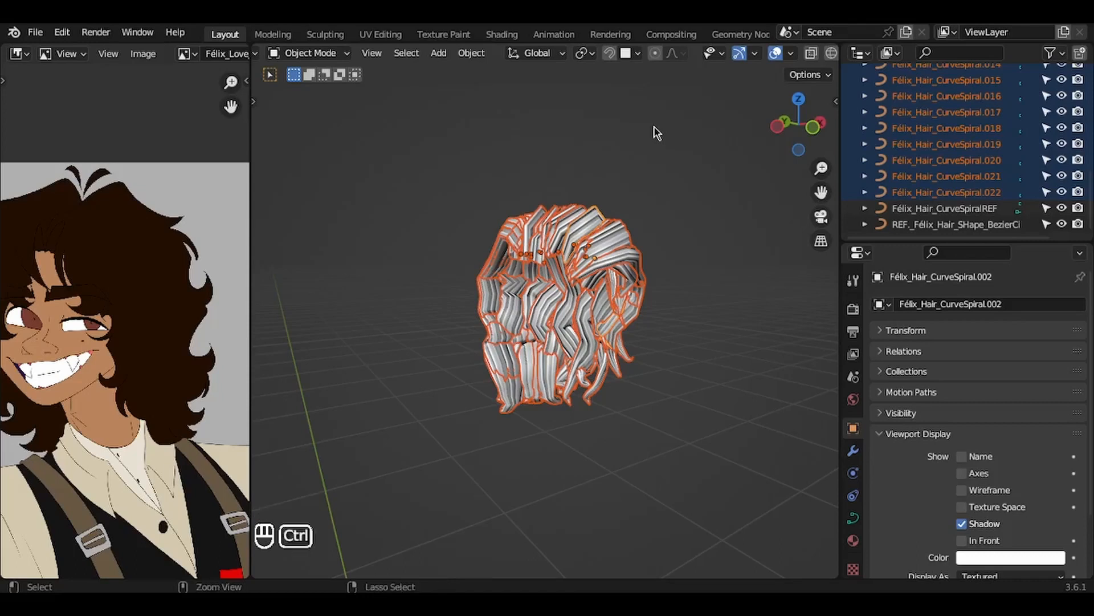
{"action": "key", "text": "ctrl+j"}
Show the modifier settings, isolate the joined hair together with Félix_Body, and reselect only the hair
{"action": "middle_click_drag", "start_coordinate": [654, 126], "coordinate": [804, 279]}
{"action": "scroll", "coordinate": [655, 126], "scroll_direction": "up", "scroll_amount": 3}
{"action": "key", "text": "KP_1"}
{"action": "left_click", "coordinate": [853, 451]}
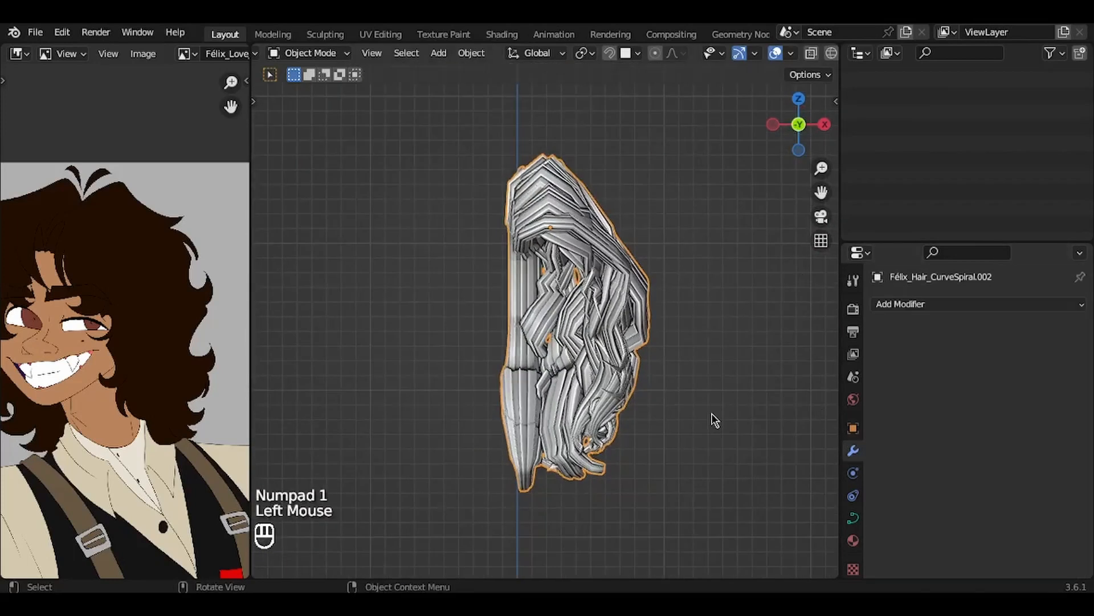
{"action": "key", "text": "KP_Divide"}
{"action": "key", "text": "KP_2"}
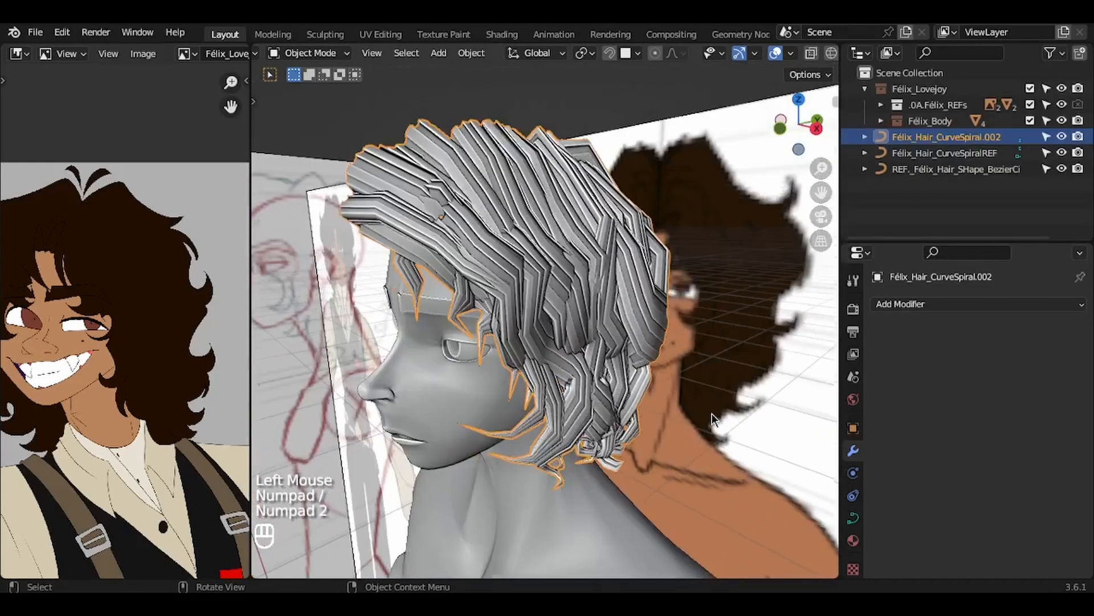
{"action": "left_click", "coordinate": [546, 543], "text": "shift"}
{"action": "key", "text": "KP_Divide"}
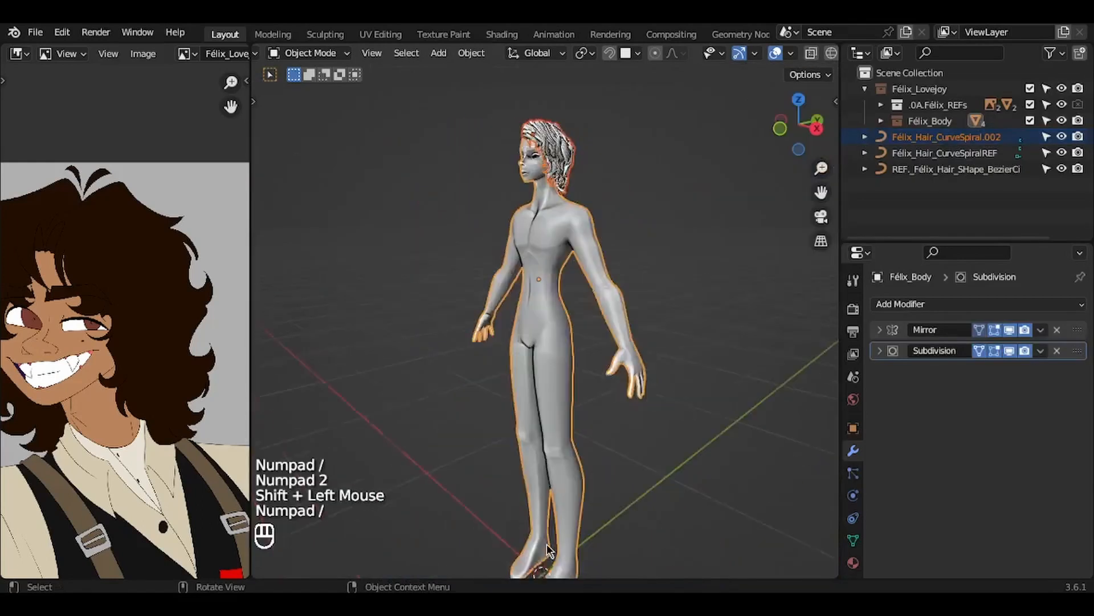
{"action": "left_click", "coordinate": [560, 155]}
{"action": "key", "text": "KP_Decimal"}
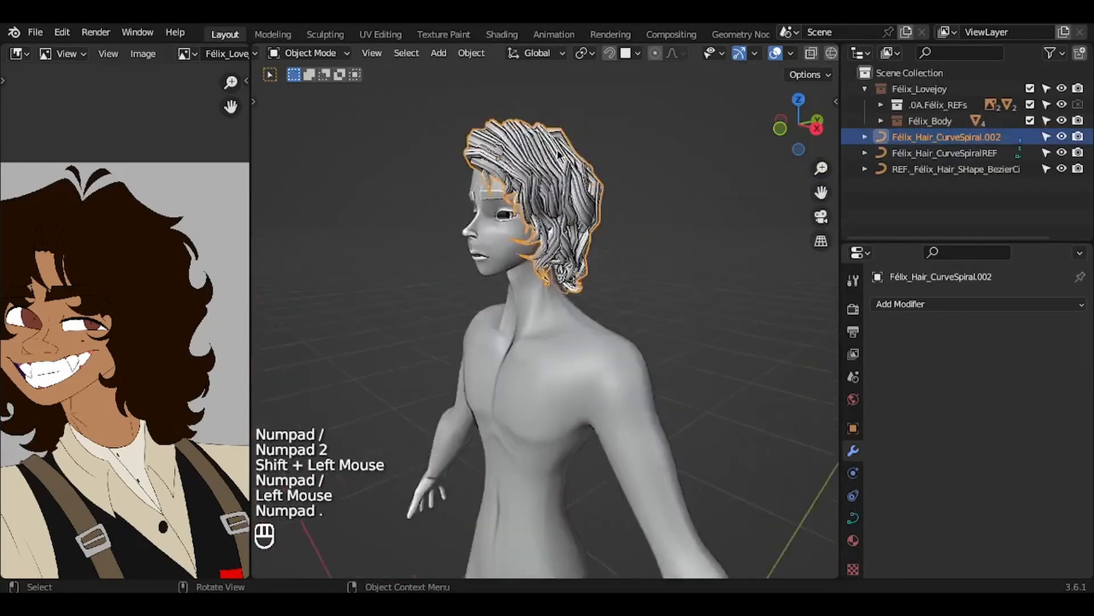
Add a Mirror modifier on the X axis to the joined hair with Félix_Body as the mirror object
{"action": "middle_click_drag", "start_coordinate": [558, 154], "coordinate": [557, 219], "text": "ctrl"}
{"action": "middle_click_drag", "start_coordinate": [557, 220], "coordinate": [567, 142], "text": "shift"}
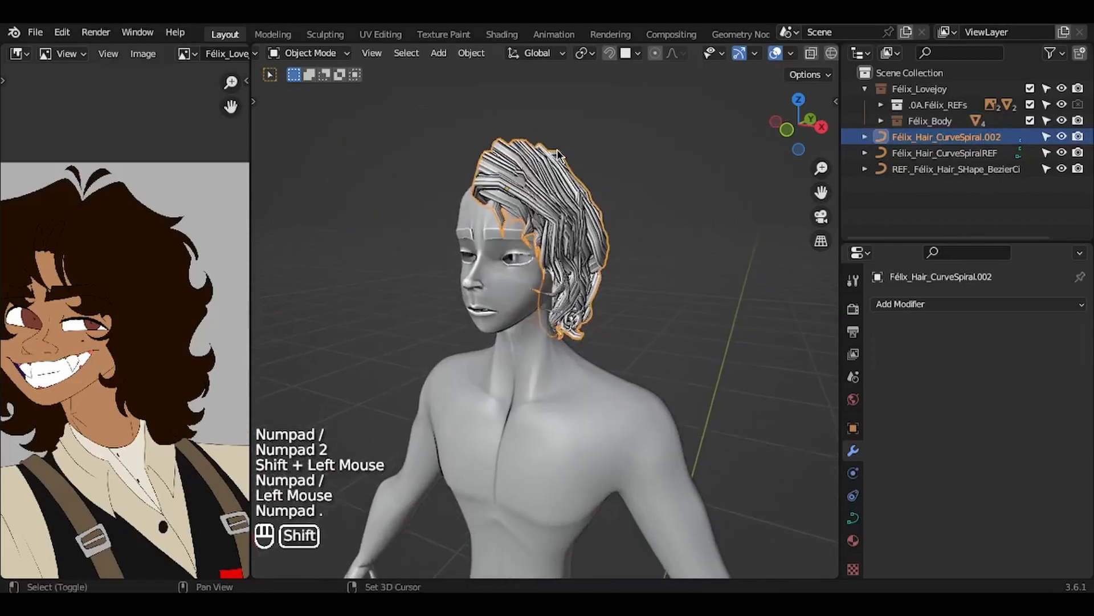
{"action": "left_click", "coordinate": [925, 304]}
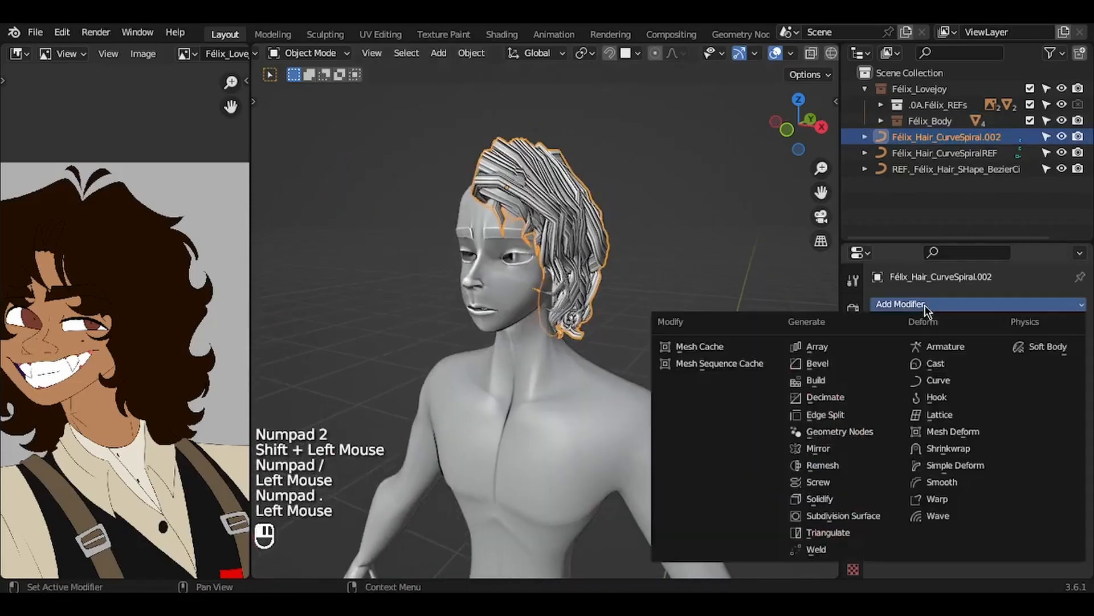
{"action": "left_click", "coordinate": [821, 449]}
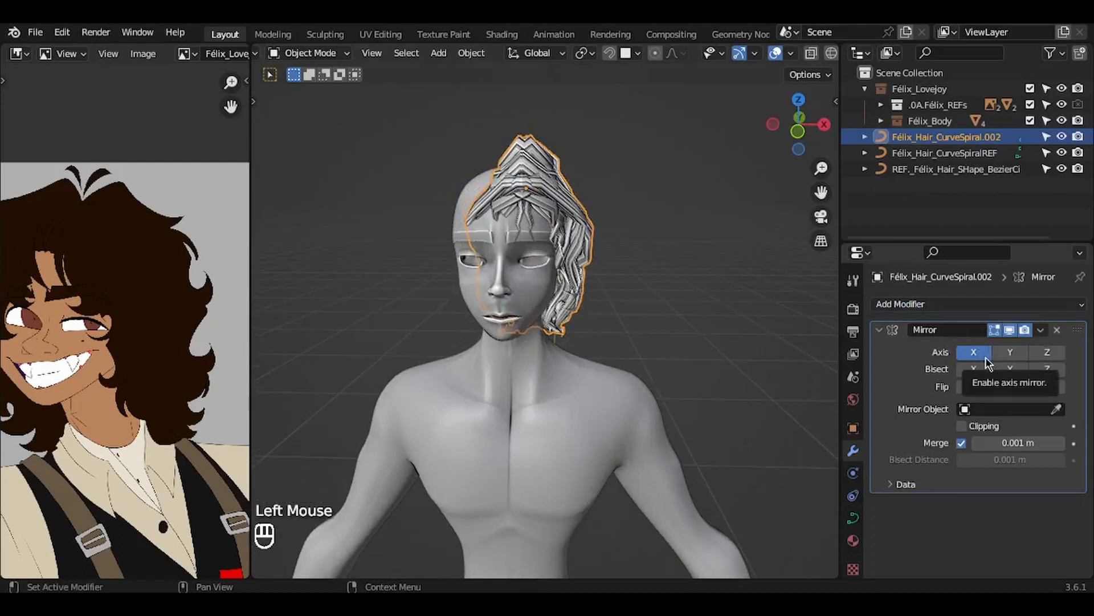
{"action": "left_click", "coordinate": [1056, 409]}
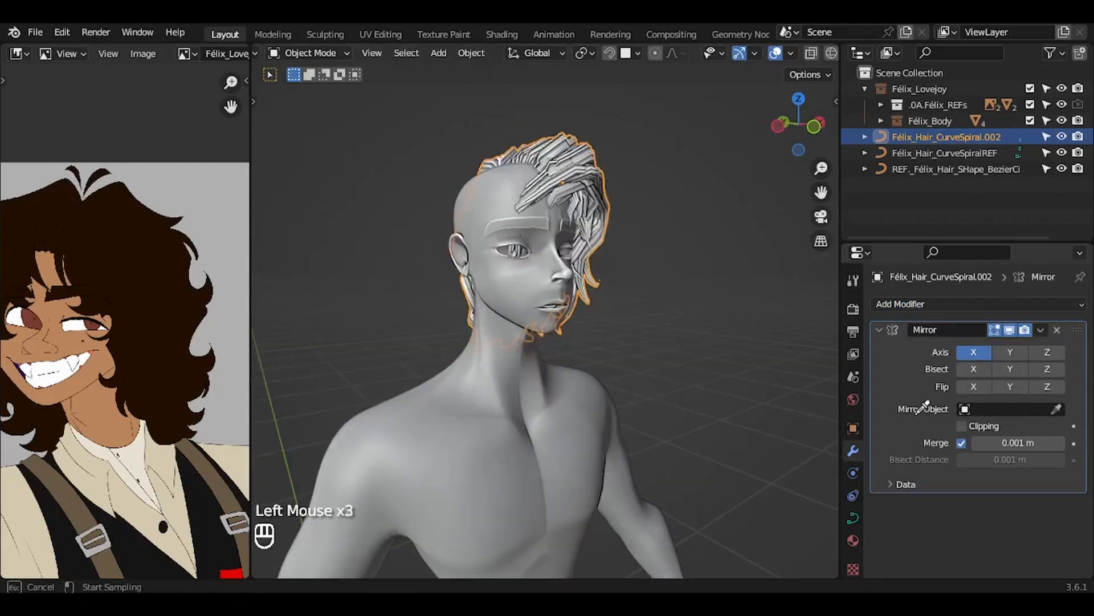
{"action": "left_click", "coordinate": [560, 417]}
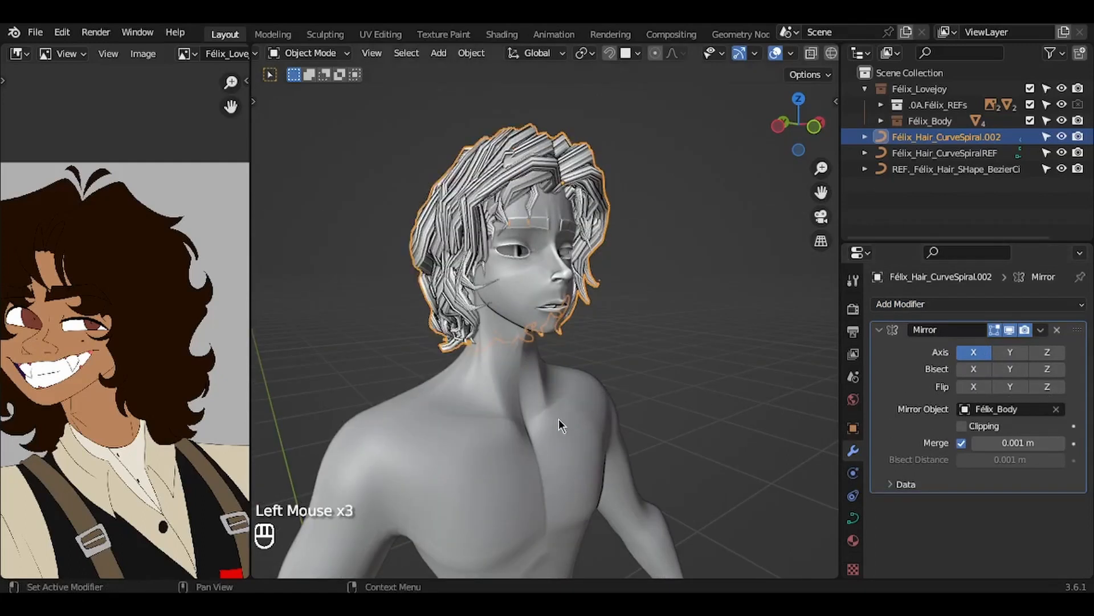
Inspect the mirrored hair around the head, checking the sides, the front parting and the back
{"action": "key", "text": "KP_1"}
{"action": "scroll", "coordinate": [559, 418], "scroll_direction": "left", "scroll_amount": 15}
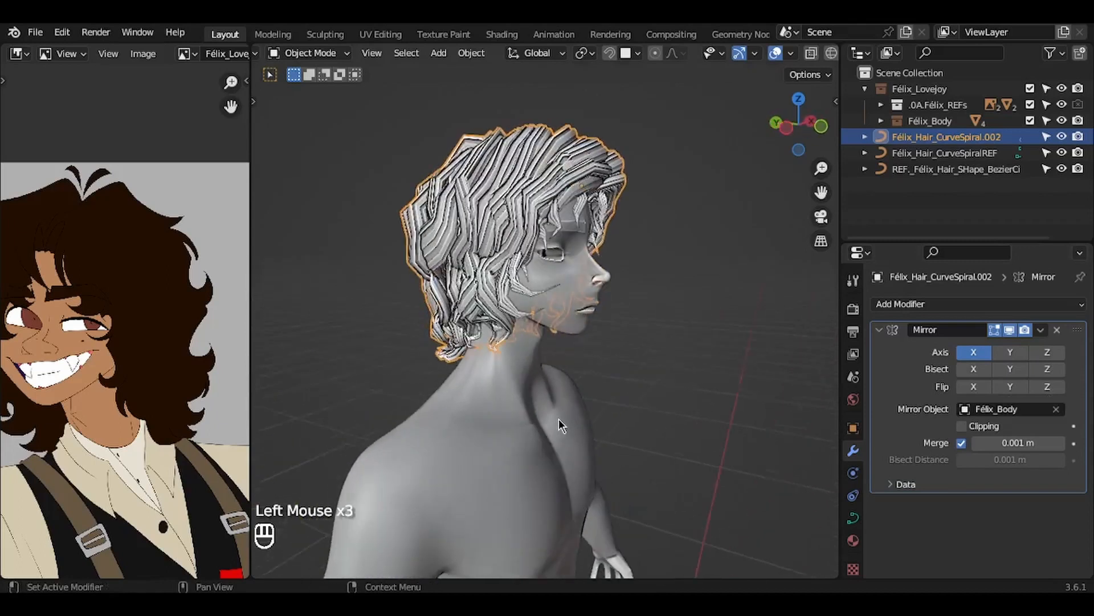
{"action": "scroll", "coordinate": [559, 419], "scroll_direction": "left", "scroll_amount": 8}
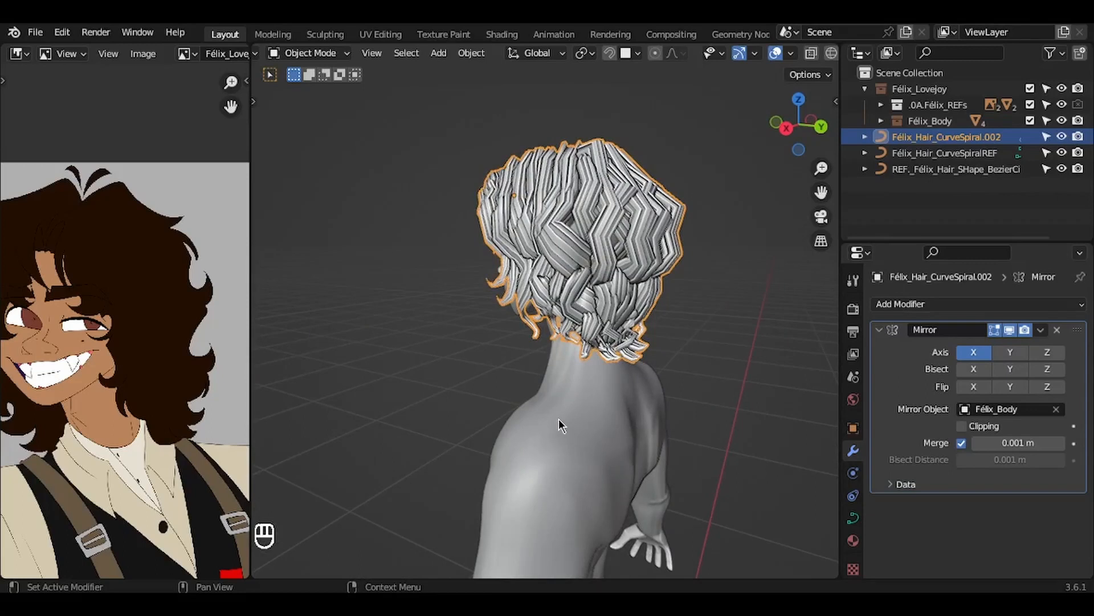
{"action": "scroll", "coordinate": [615, 211], "scroll_direction": "left", "scroll_amount": 12}
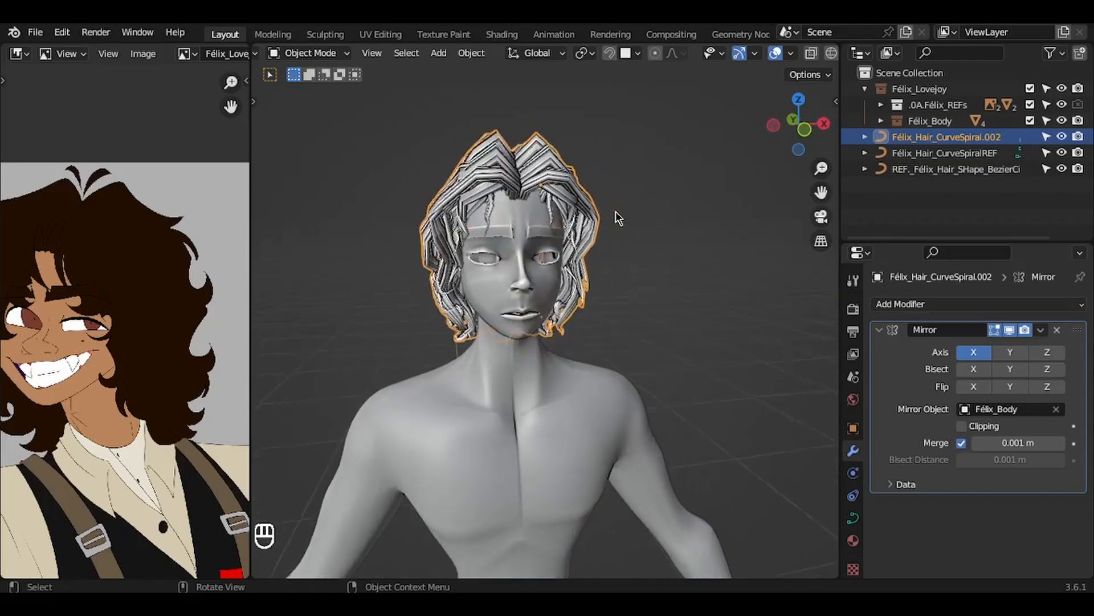
{"action": "scroll", "coordinate": [615, 211], "scroll_direction": "down", "scroll_amount": 3}
{"action": "scroll", "coordinate": [615, 211], "scroll_direction": "up", "scroll_amount": 2, "text": "ctrl"}
{"action": "scroll", "coordinate": [616, 211], "scroll_direction": "up", "scroll_amount": 4, "text": "shift"}
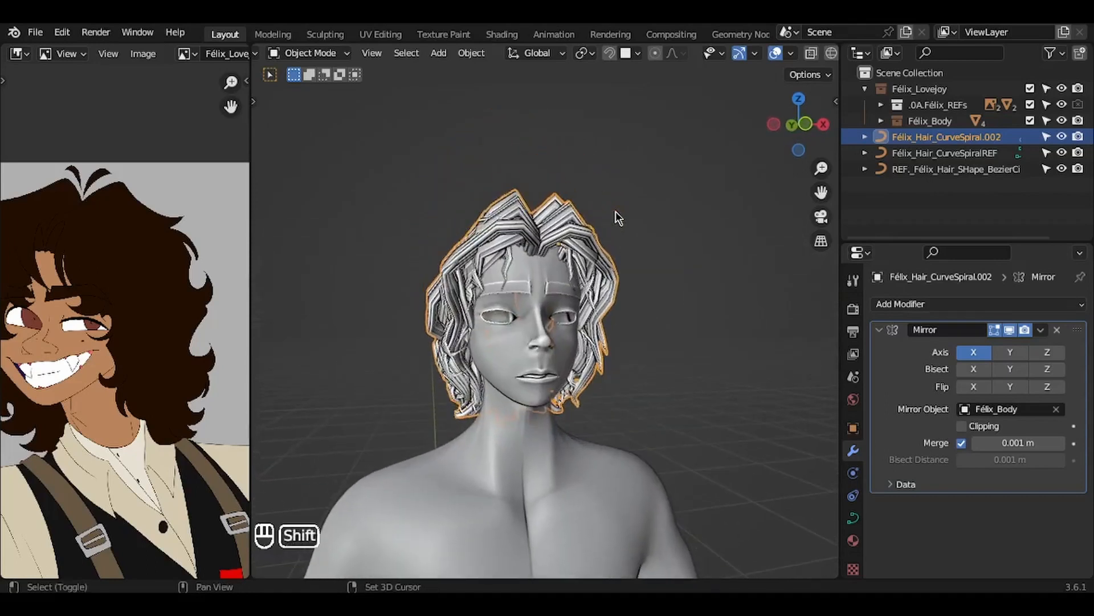
{"action": "scroll", "coordinate": [616, 211], "scroll_direction": "up", "scroll_amount": 4, "text": "ctrl"}
{"action": "scroll", "coordinate": [616, 211], "scroll_direction": "right", "scroll_amount": 3}
{"action": "scroll", "coordinate": [616, 210], "scroll_direction": "down", "scroll_amount": 2}
{"action": "scroll", "coordinate": [616, 212], "scroll_direction": "right", "scroll_amount": 2}
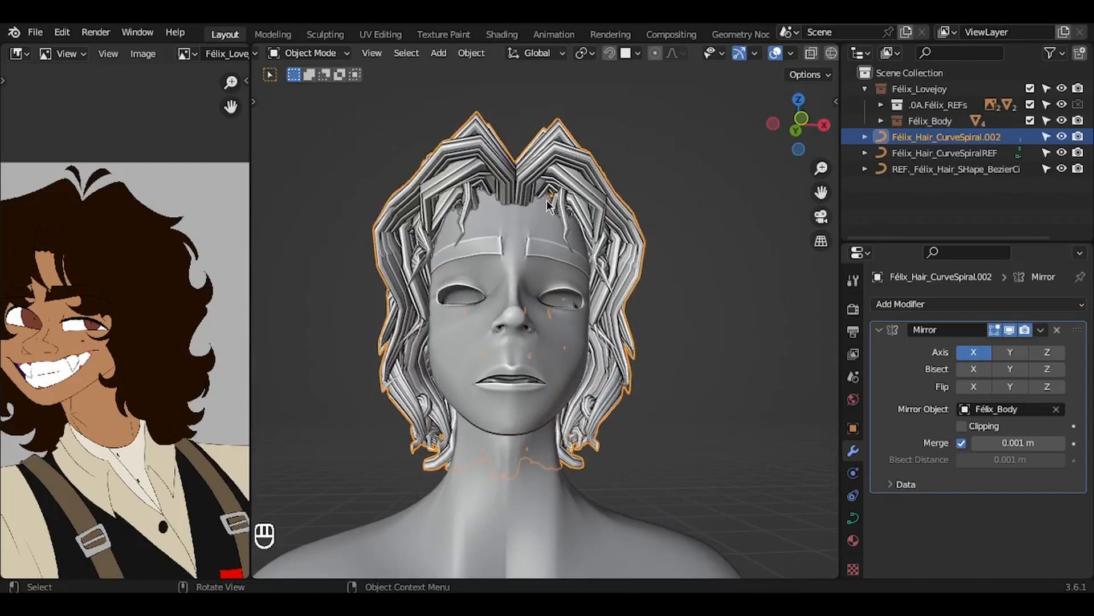
{"action": "scroll", "coordinate": [546, 200], "scroll_direction": "left", "scroll_amount": 3}
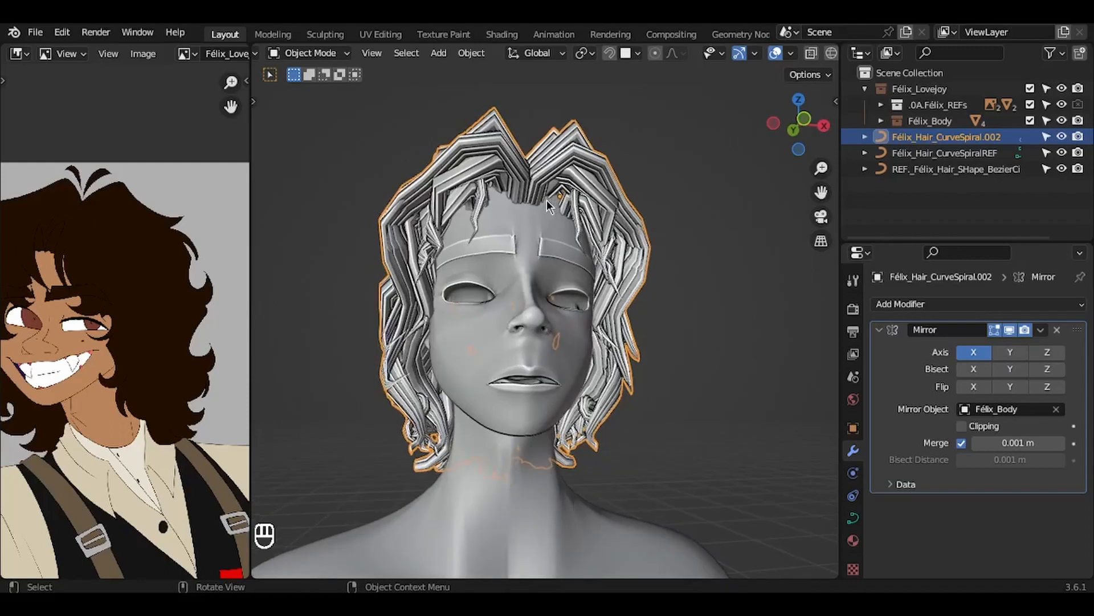
{"action": "scroll", "coordinate": [546, 199], "scroll_direction": "right", "scroll_amount": 3}
{"action": "scroll", "coordinate": [546, 200], "scroll_direction": "down", "scroll_amount": 1}
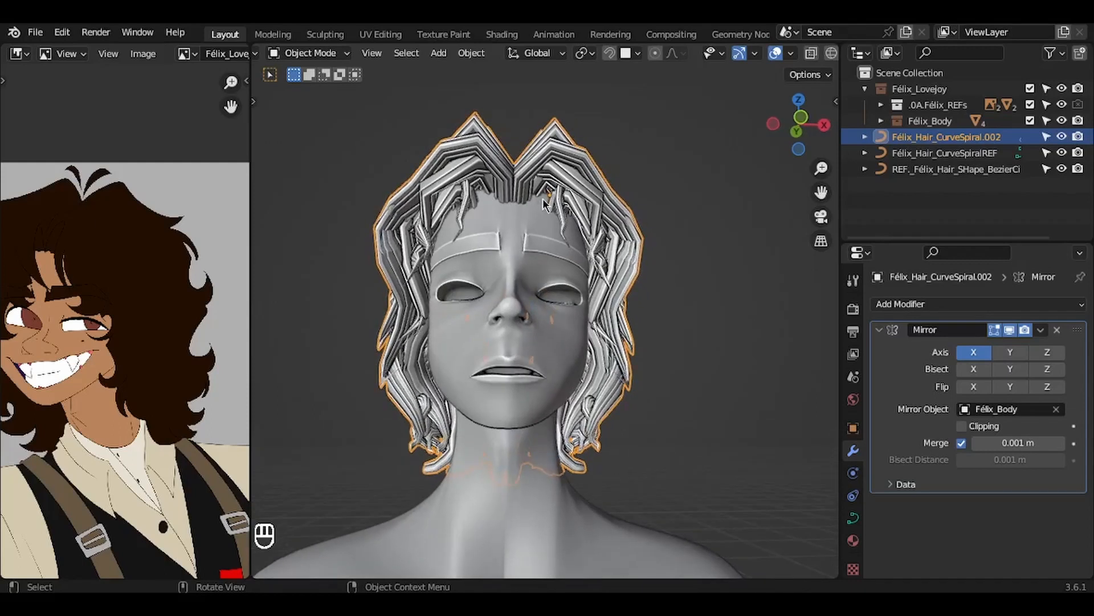
{"action": "scroll", "coordinate": [544, 198], "scroll_direction": "right", "scroll_amount": 6}
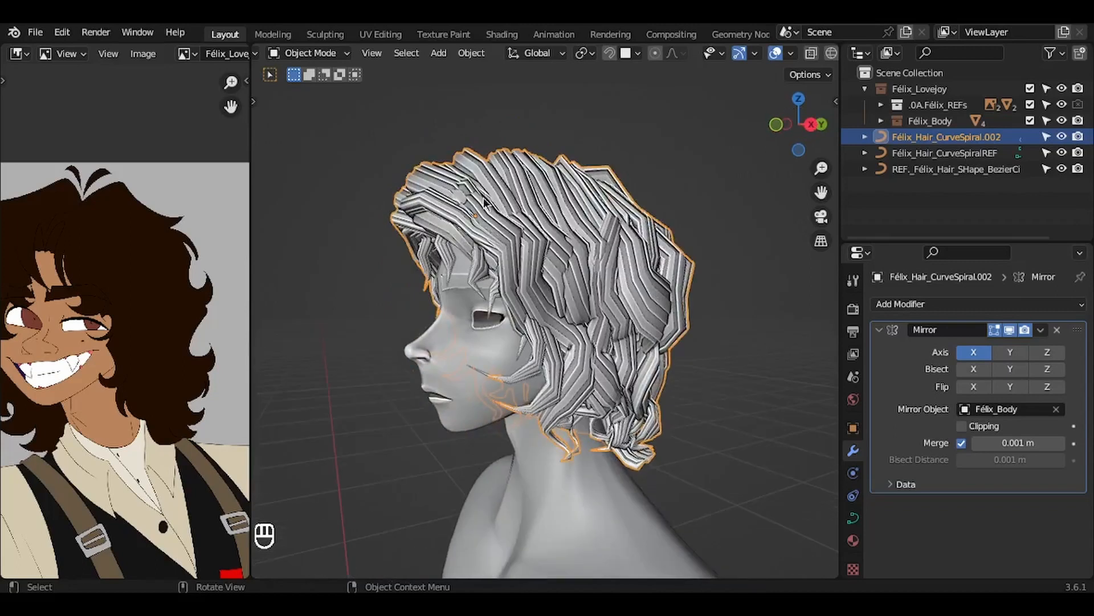
{"action": "scroll", "coordinate": [608, 243], "scroll_direction": "right", "scroll_amount": 2}
{"action": "scroll", "coordinate": [657, 310], "scroll_direction": "right", "scroll_amount": 6}
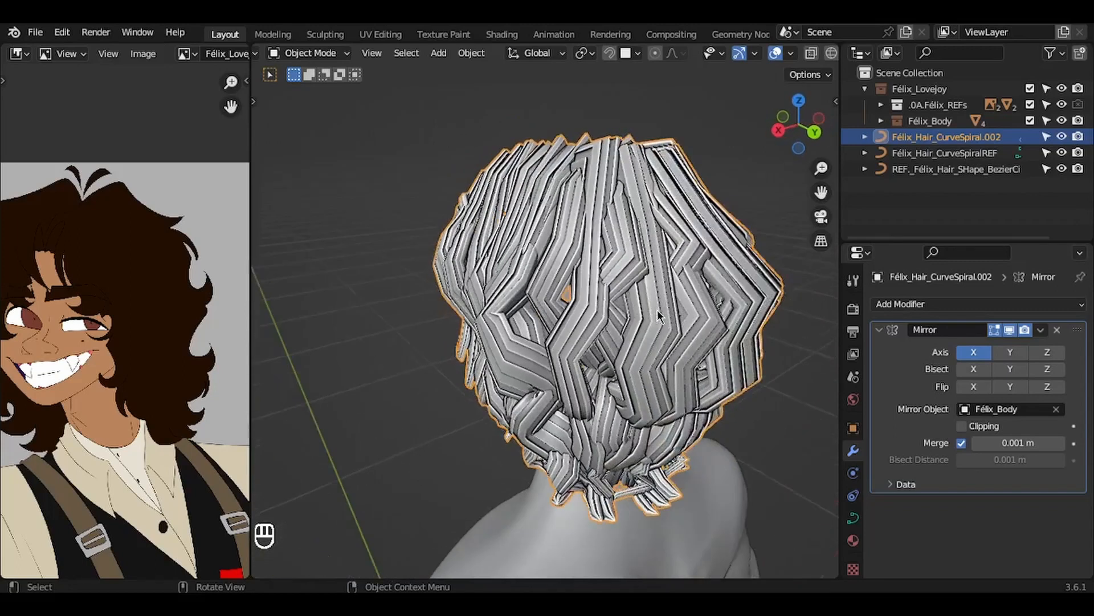
{"action": "scroll", "coordinate": [657, 309], "scroll_direction": "right", "scroll_amount": 1}
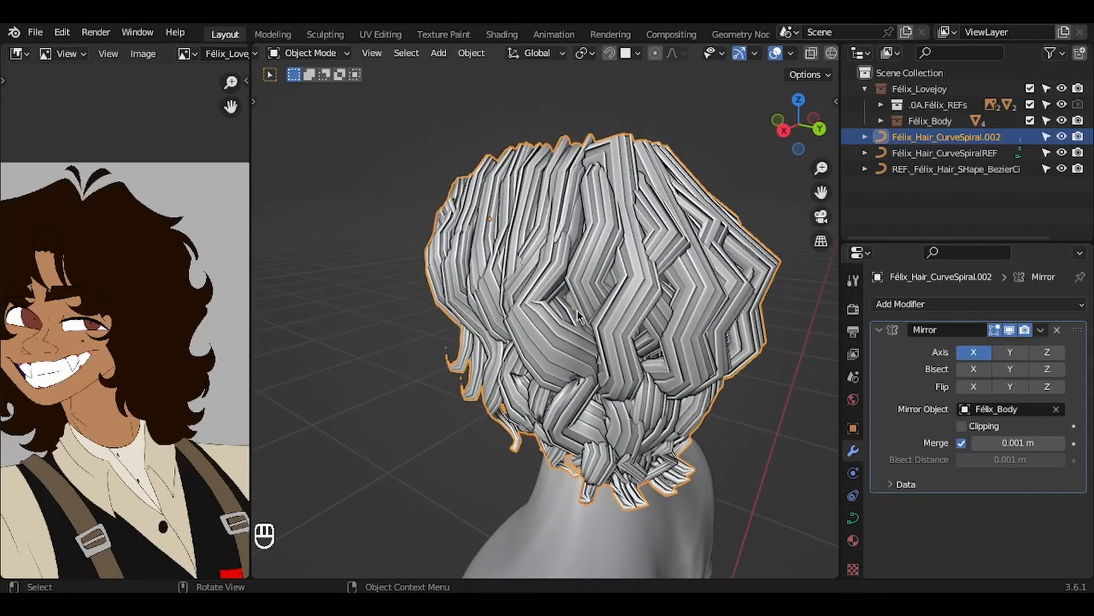
Examine the mirrored hair from the back, from above and in side profile, and save the file
{"action": "scroll", "coordinate": [571, 296], "scroll_direction": "right", "scroll_amount": 6}
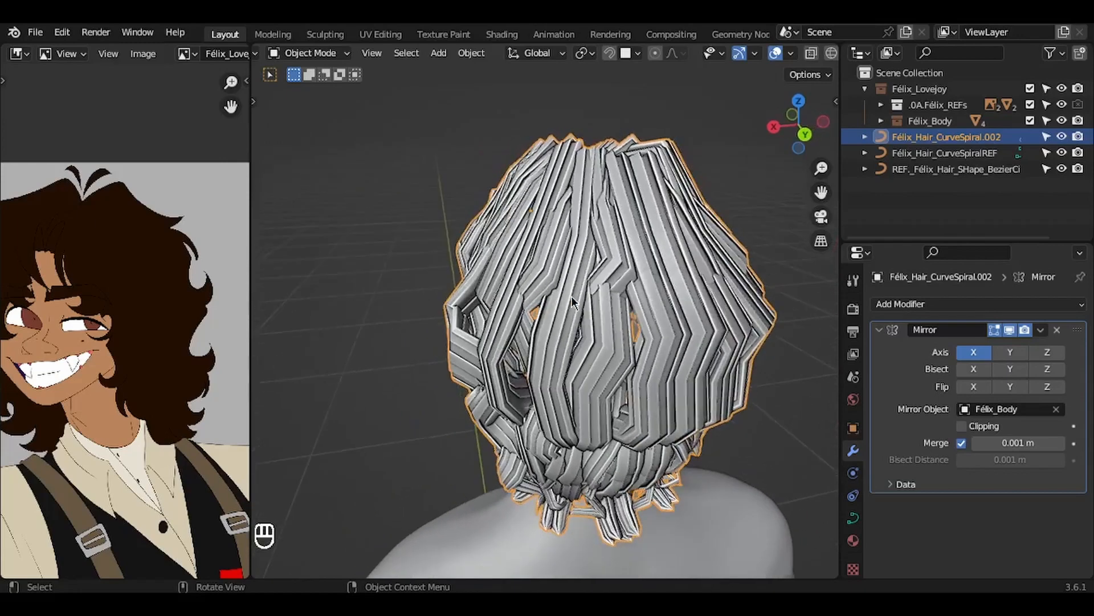
{"action": "scroll", "coordinate": [611, 392], "scroll_direction": "left", "scroll_amount": 5}
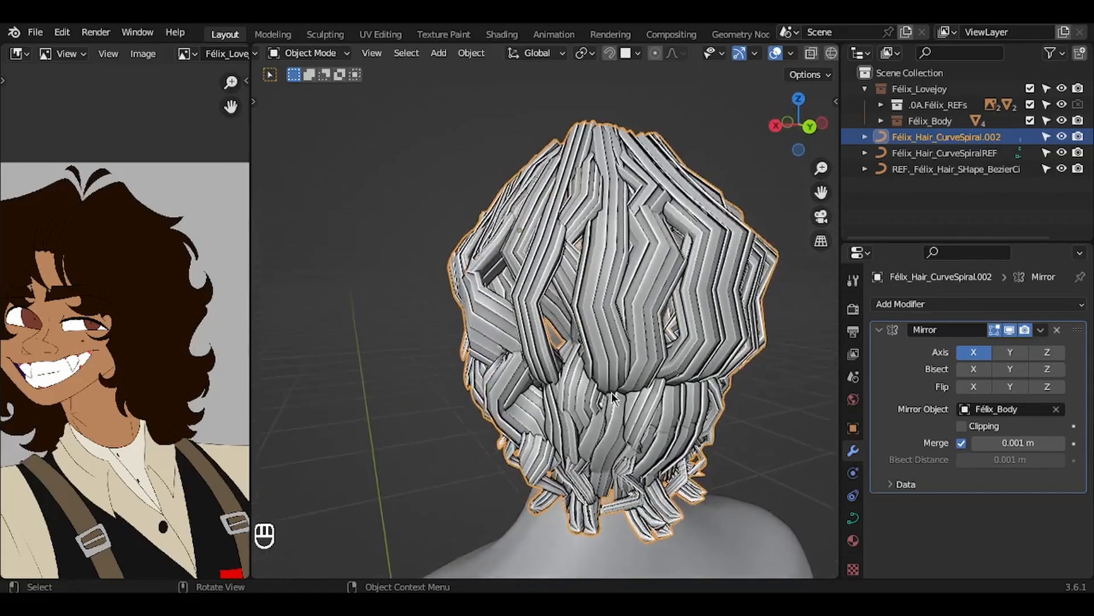
{"action": "scroll", "coordinate": [570, 282], "scroll_direction": "down", "scroll_amount": 5}
{"action": "scroll", "coordinate": [571, 283], "scroll_direction": "up", "scroll_amount": 3, "text": "ctrl"}
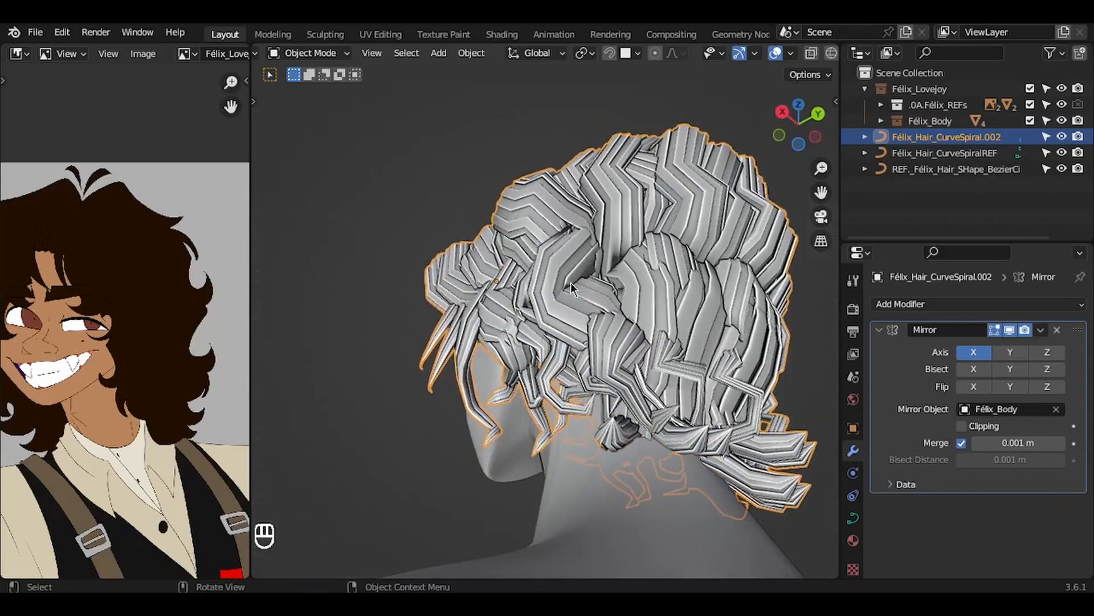
{"action": "scroll", "coordinate": [570, 283], "scroll_direction": "up", "scroll_amount": 4}
{"action": "scroll", "coordinate": [571, 288], "scroll_direction": "left", "scroll_amount": 10}
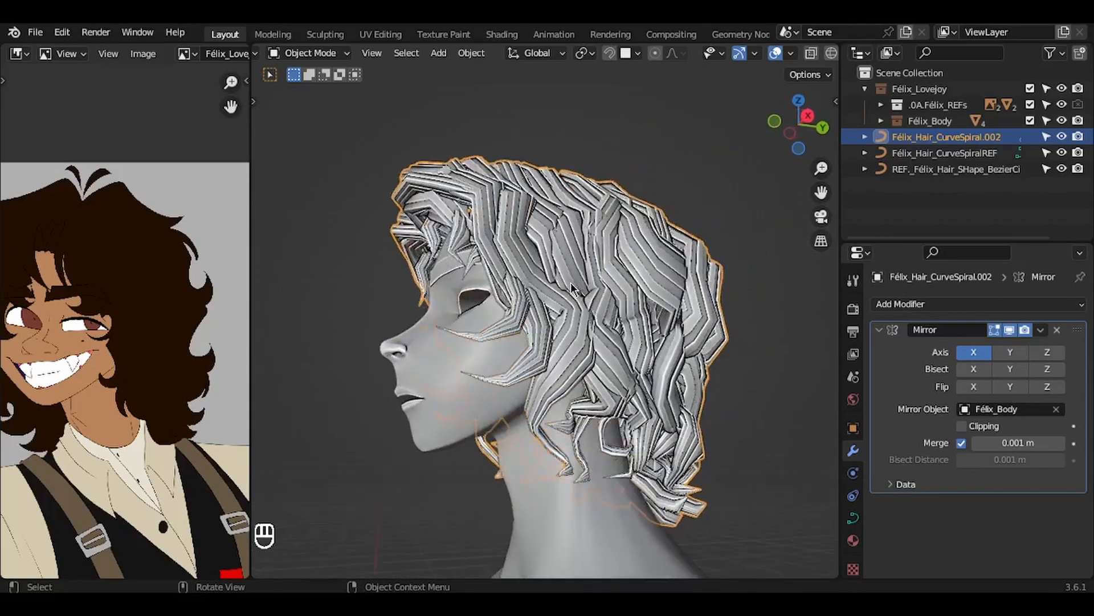
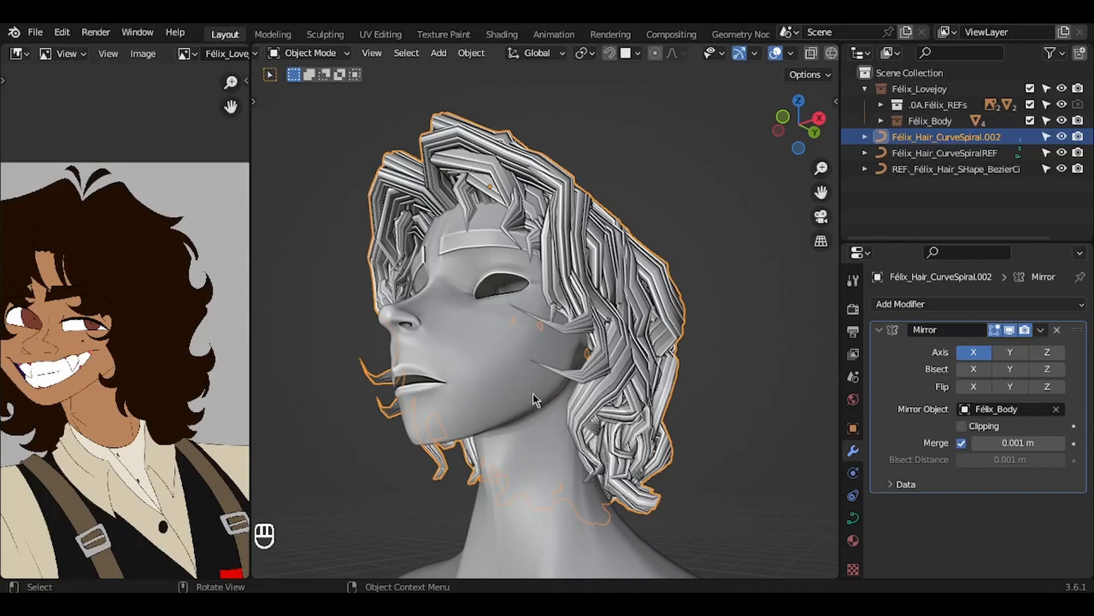
{"action": "key", "text": "ctrl+s"}
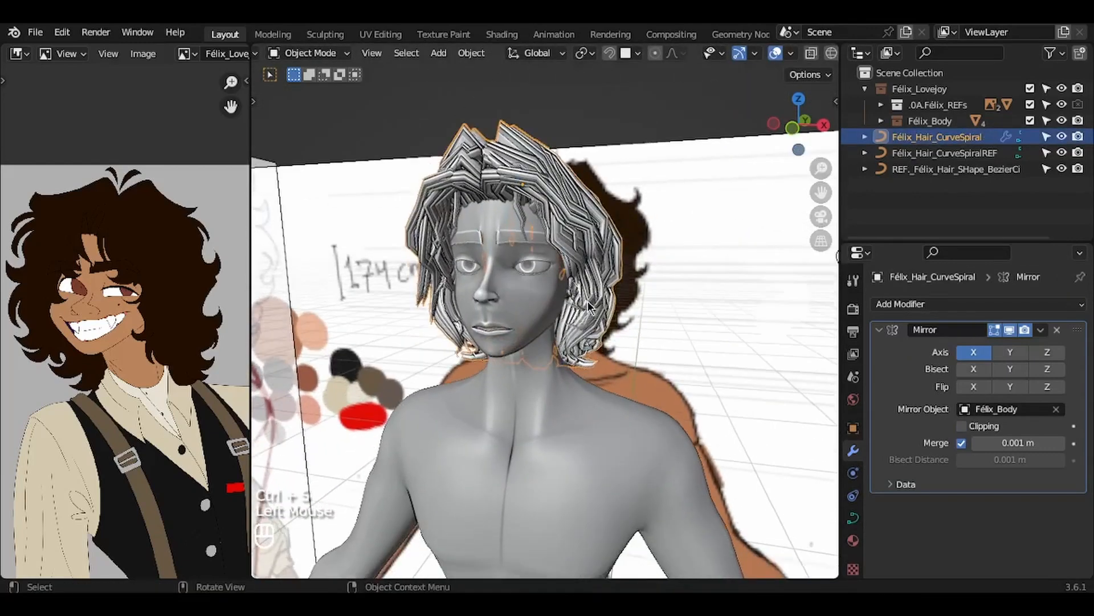
Compare the hair on the full body in perspective and orthographic views with the curl ends along the reference drawing's silhouette
{"action": "key", "text": "KP_Decimal"}
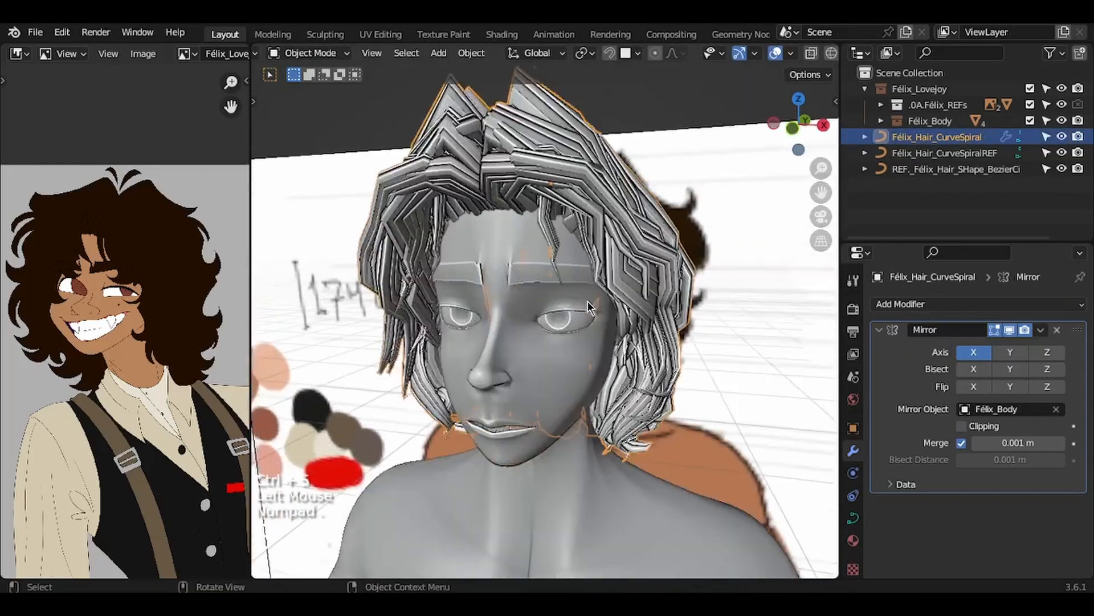
{"action": "key", "text": "KP_5"}
{"action": "middle_click_drag", "start_coordinate": [587, 307], "coordinate": [662, 305]}
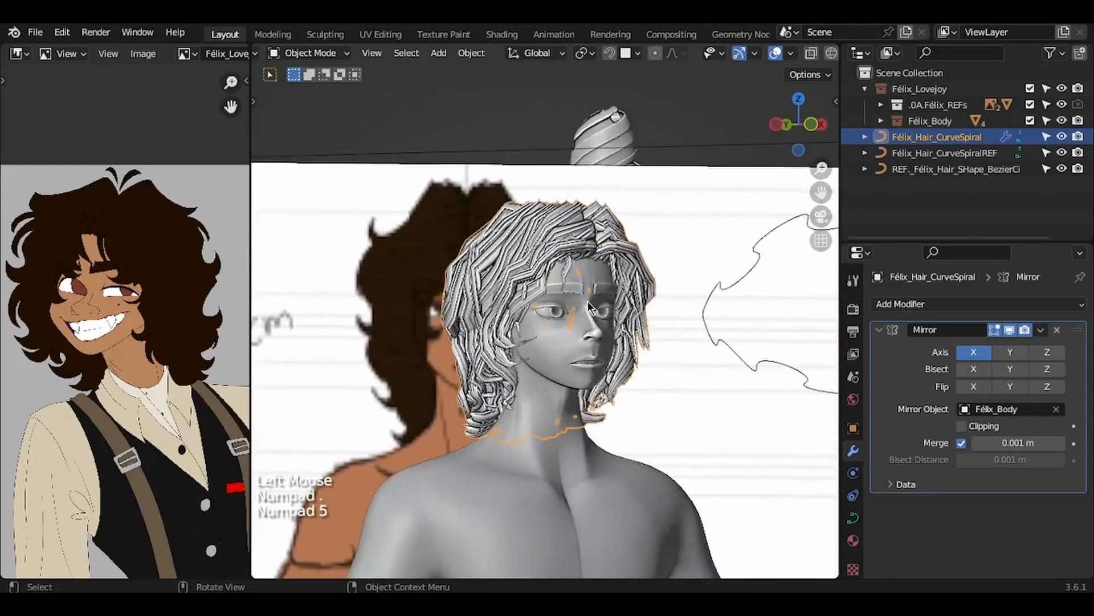
{"action": "key", "text": "KP_5"}
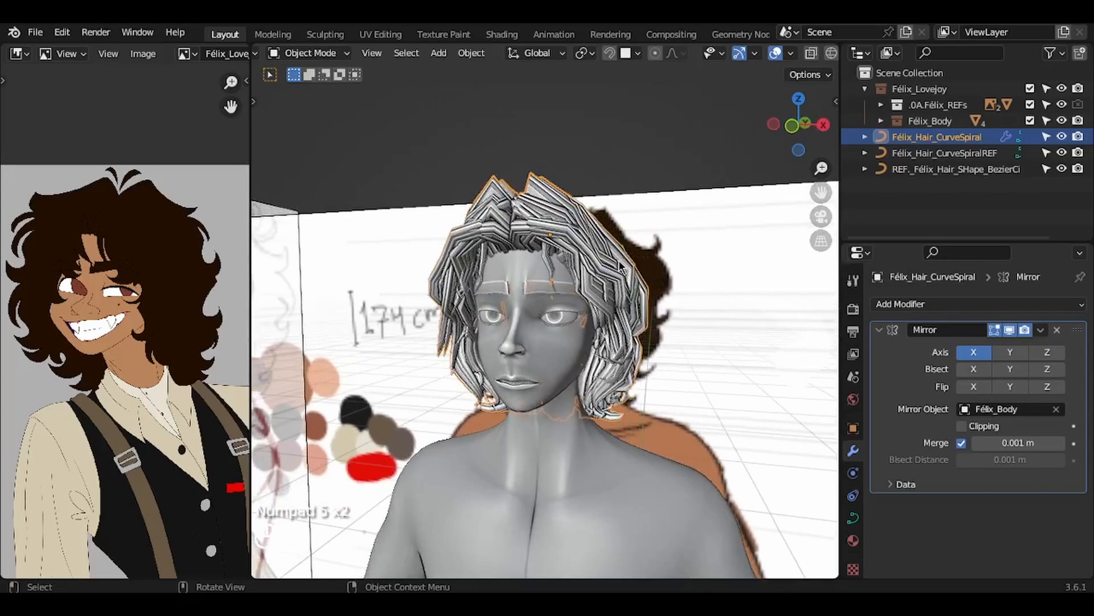
{"action": "middle_click_drag", "start_coordinate": [589, 292], "coordinate": [592, 291]}
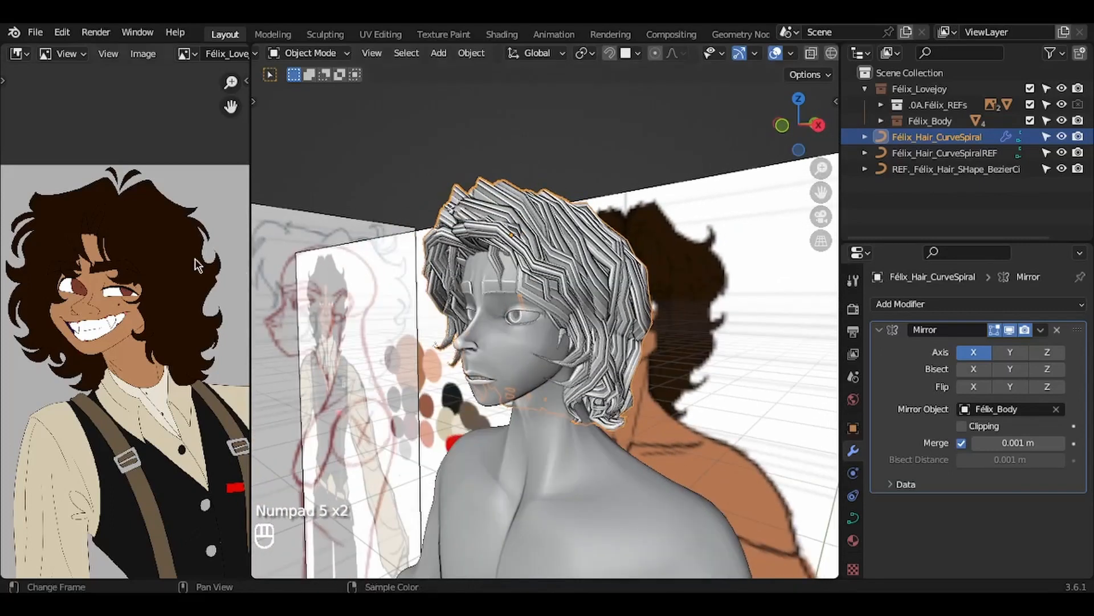
{"action": "scroll", "coordinate": [197, 266], "scroll_direction": "up", "scroll_amount": 3}
{"action": "scroll", "coordinate": [197, 265], "scroll_direction": "up", "scroll_amount": 3}
{"action": "scroll", "coordinate": [73, 257], "scroll_direction": "up", "scroll_amount": 1}
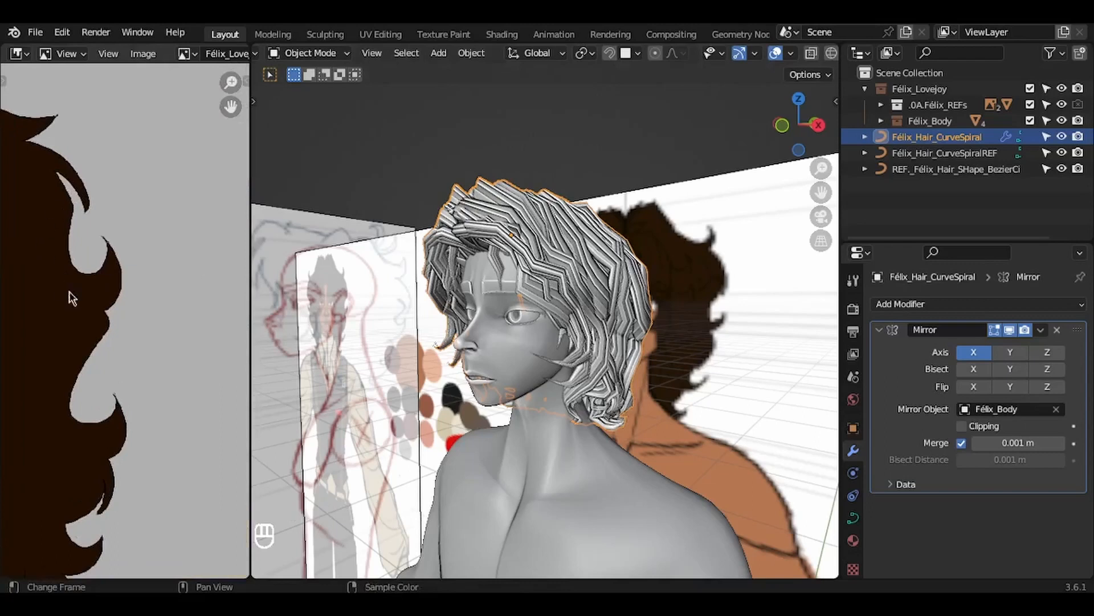
{"action": "middle_click_drag", "start_coordinate": [87, 227], "coordinate": [83, 223]}
{"action": "middle_click_drag", "start_coordinate": [189, 225], "coordinate": [120, 141]}
{"action": "scroll", "coordinate": [126, 204], "scroll_direction": "down", "scroll_amount": 6}
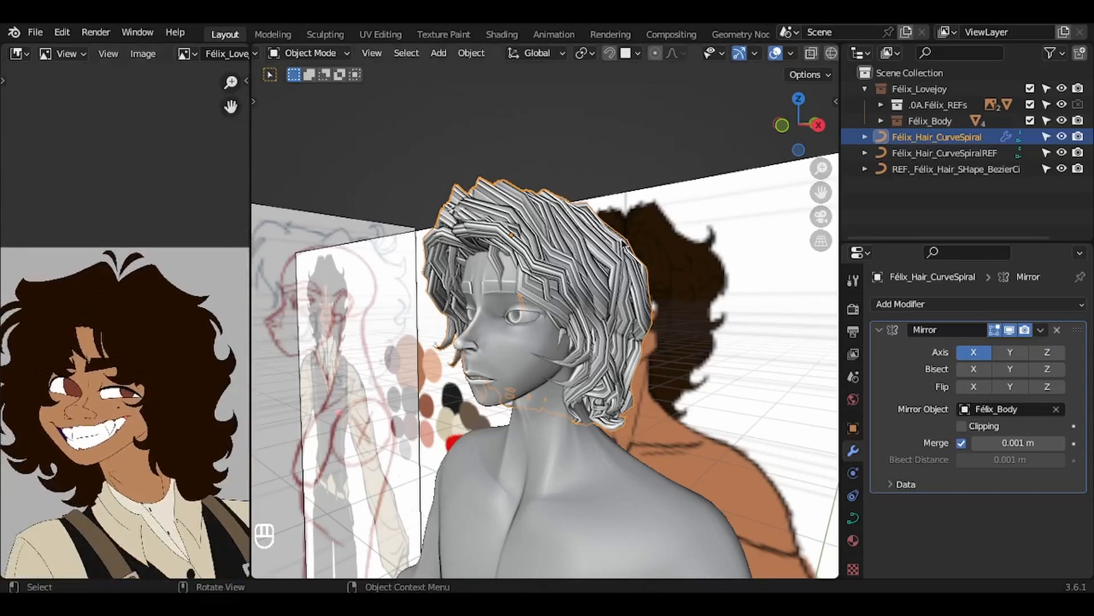
Switch to the front view framing the body and exclude the .0A.Félix_REFs collection from the view layer
{"action": "key", "text": "KP_1"}
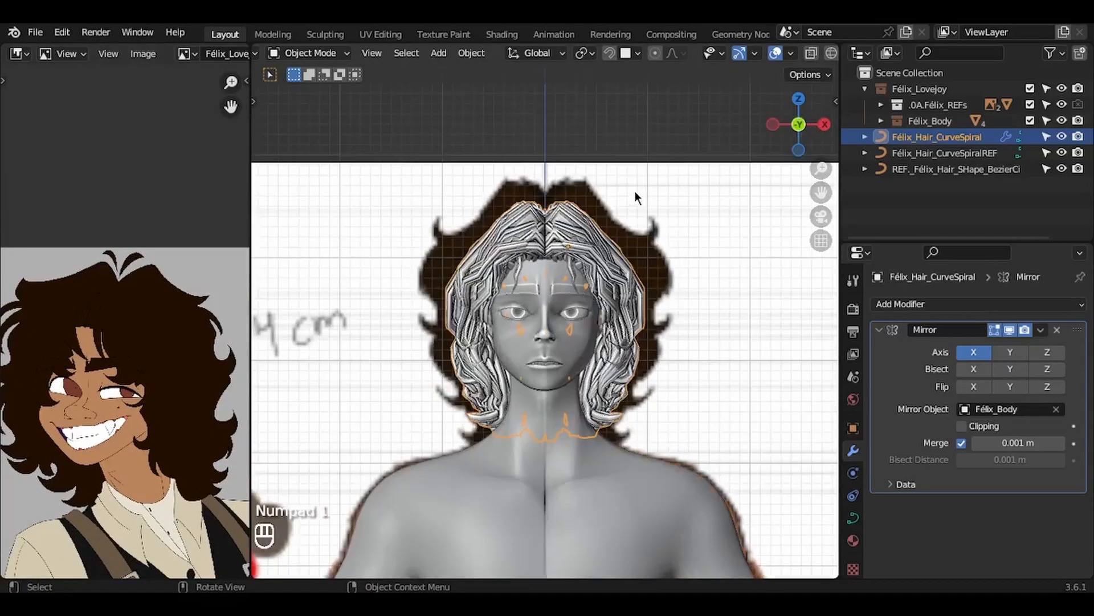
{"action": "scroll", "coordinate": [634, 191], "scroll_direction": "down", "scroll_amount": 7, "text": "ctrl"}
{"action": "scroll", "coordinate": [635, 192], "scroll_direction": "up", "scroll_amount": 2, "text": "ctrl"}
{"action": "scroll", "coordinate": [634, 192], "scroll_direction": "right", "scroll_amount": 1, "text": "shift"}
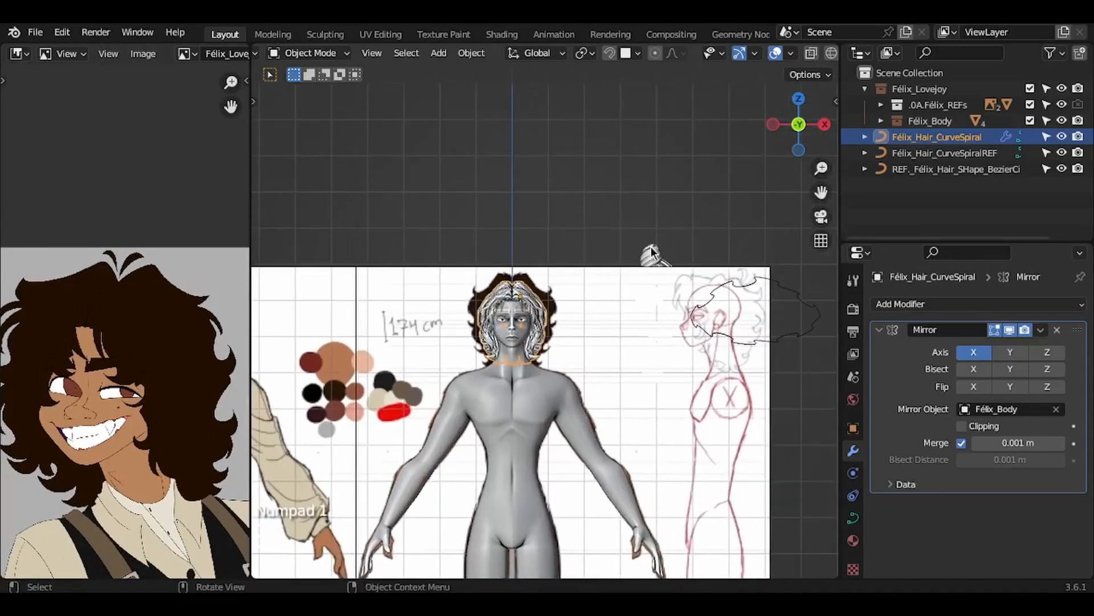
{"action": "left_click", "coordinate": [1031, 105]}
Duplicate the Félix_Hair_CurveSpiralREF curve, place the copy close to the head, and scale it to about 0.51
{"action": "left_click", "coordinate": [641, 320]}
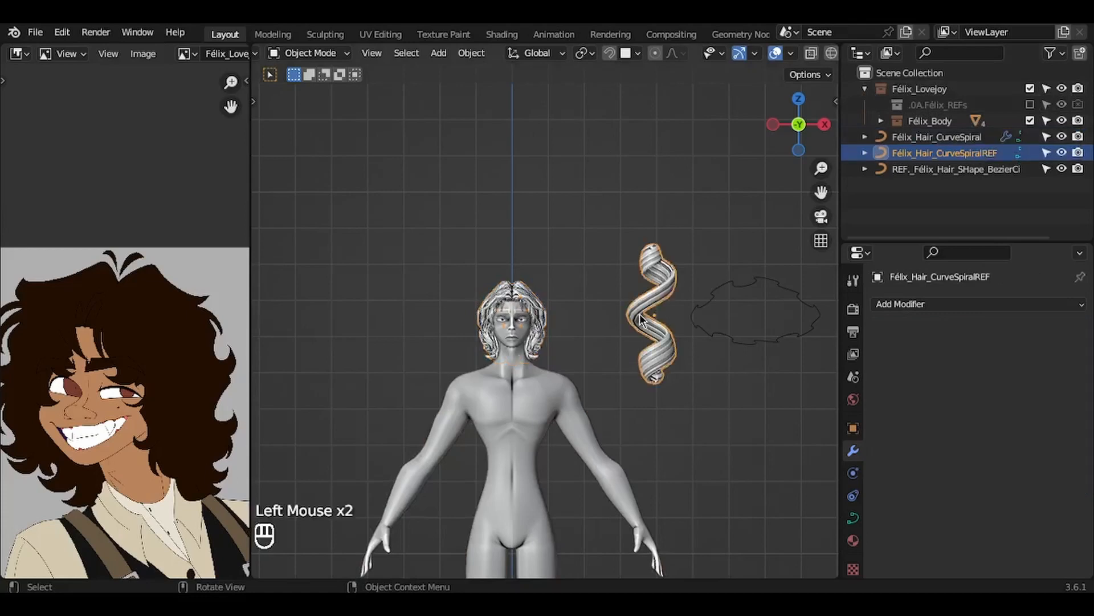
{"action": "key", "text": "g"}
{"action": "key", "text": "Escape"}
{"action": "key", "text": "shift+d"}
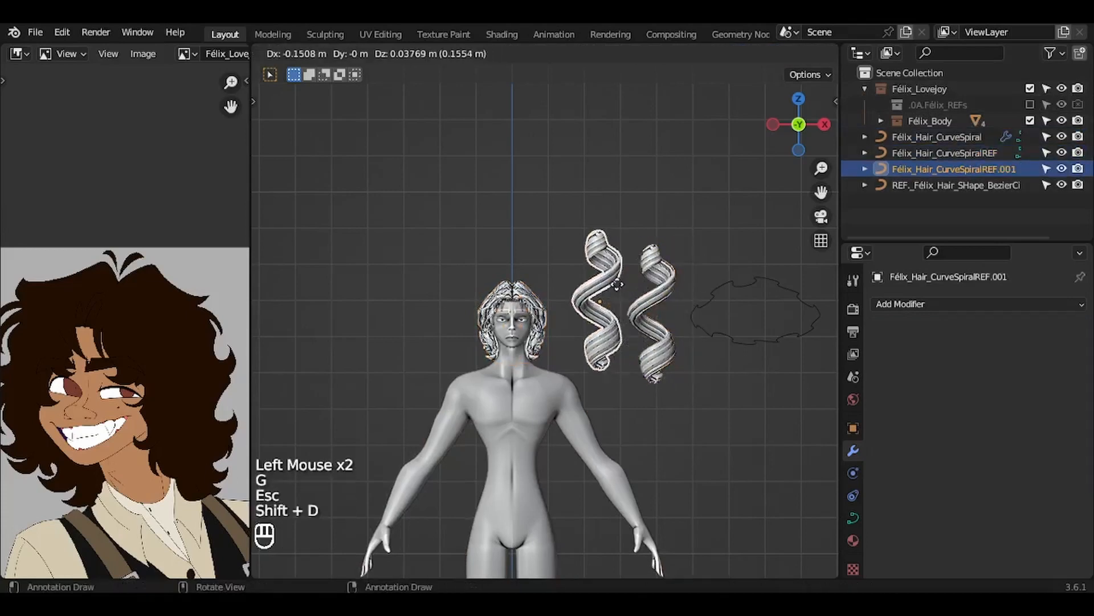
{"action": "left_click", "coordinate": [620, 284]}
{"action": "key", "text": "KP_3"}
{"action": "key", "text": "g"}
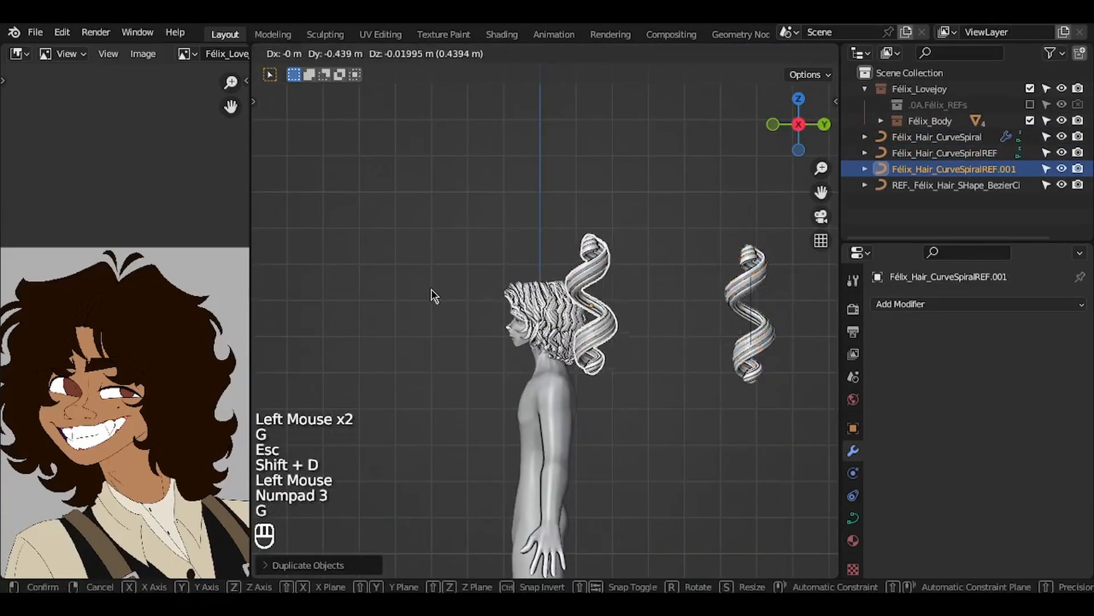
{"action": "left_click", "coordinate": [433, 295]}
{"action": "key", "text": "KP_1"}
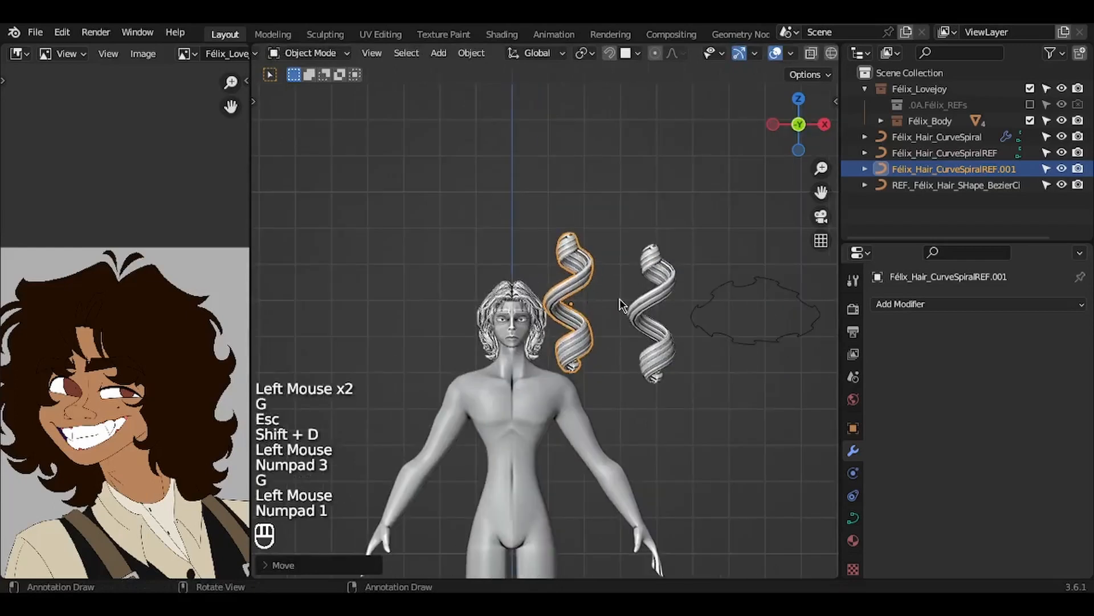
{"action": "key", "text": "s"}
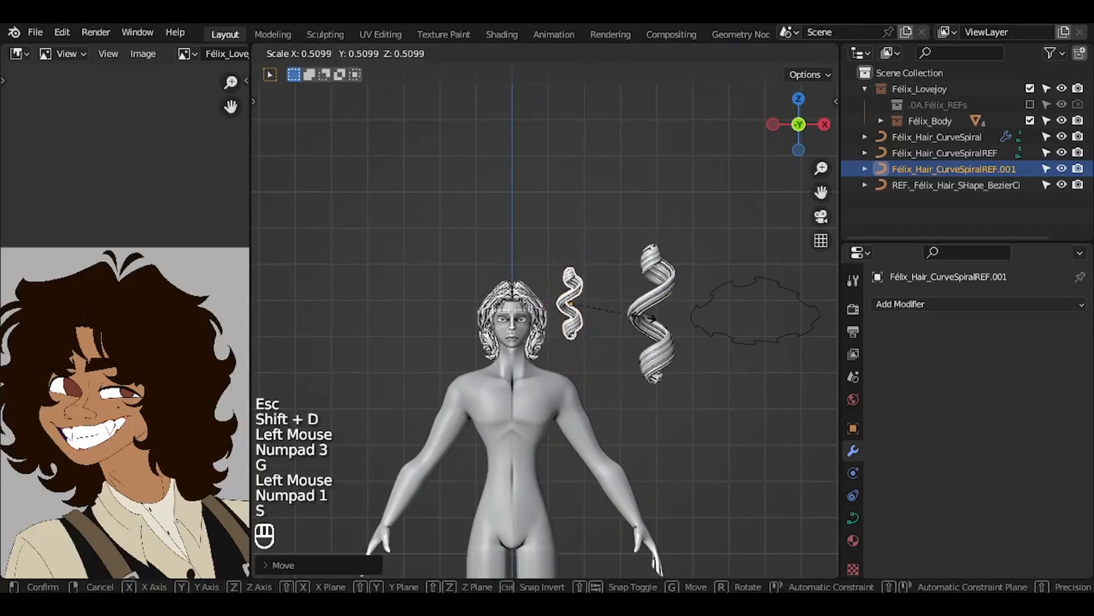
{"action": "left_click", "coordinate": [638, 313]}
{"action": "middle_click_drag", "start_coordinate": [639, 314], "coordinate": [636, 311], "text": "ctrl"}
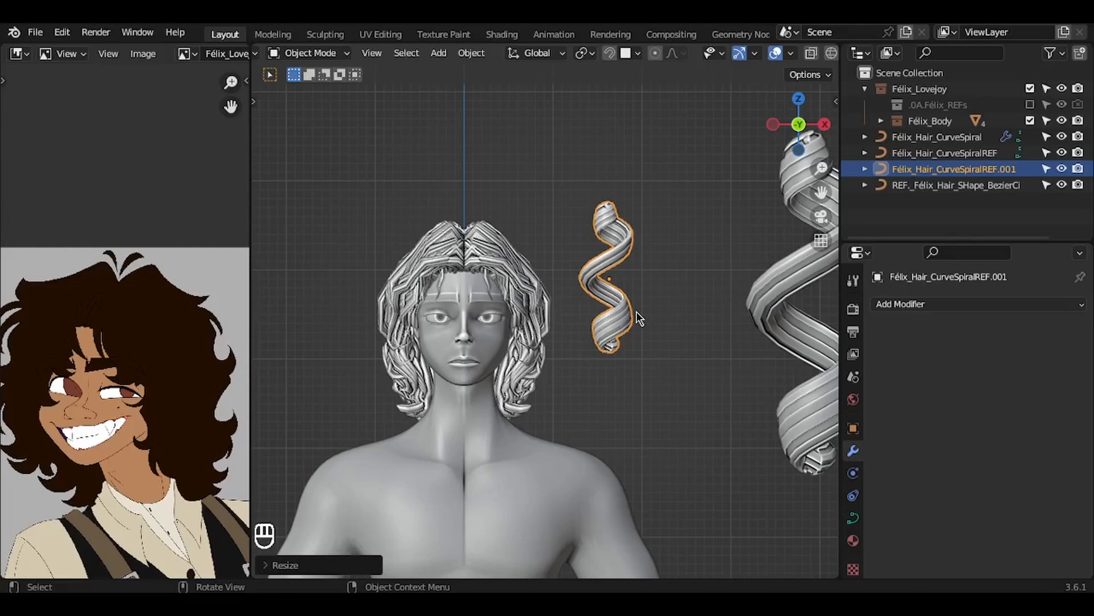
Isolate the scaled spiral copy and taper its lower end by shrinking the end point's radius to 0 with proportional editing
{"action": "key", "text": "KP_Divide"}
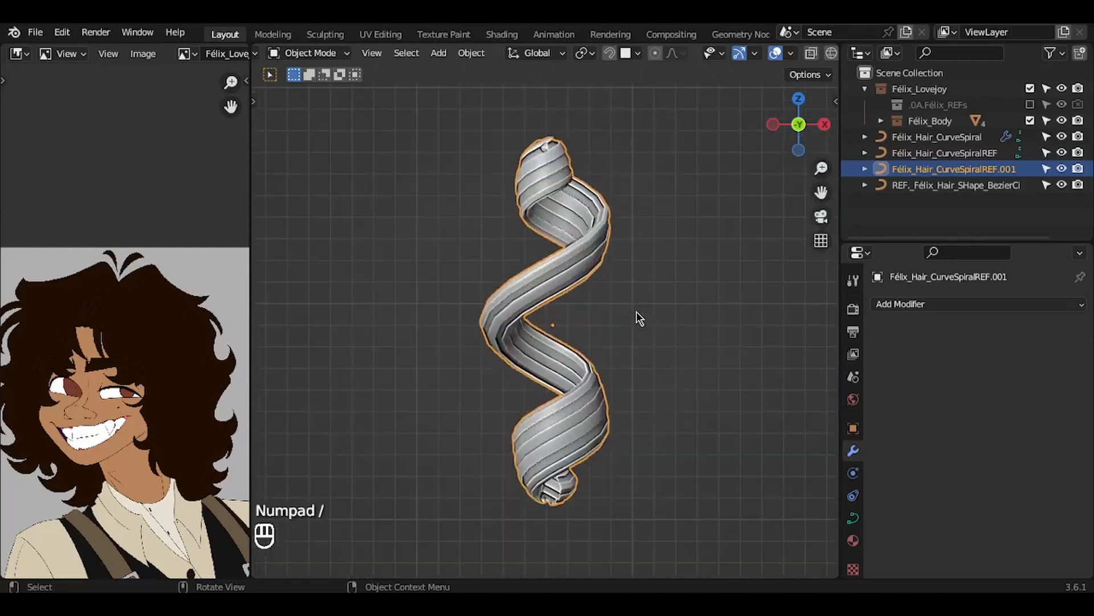
{"action": "key", "text": "Tab"}
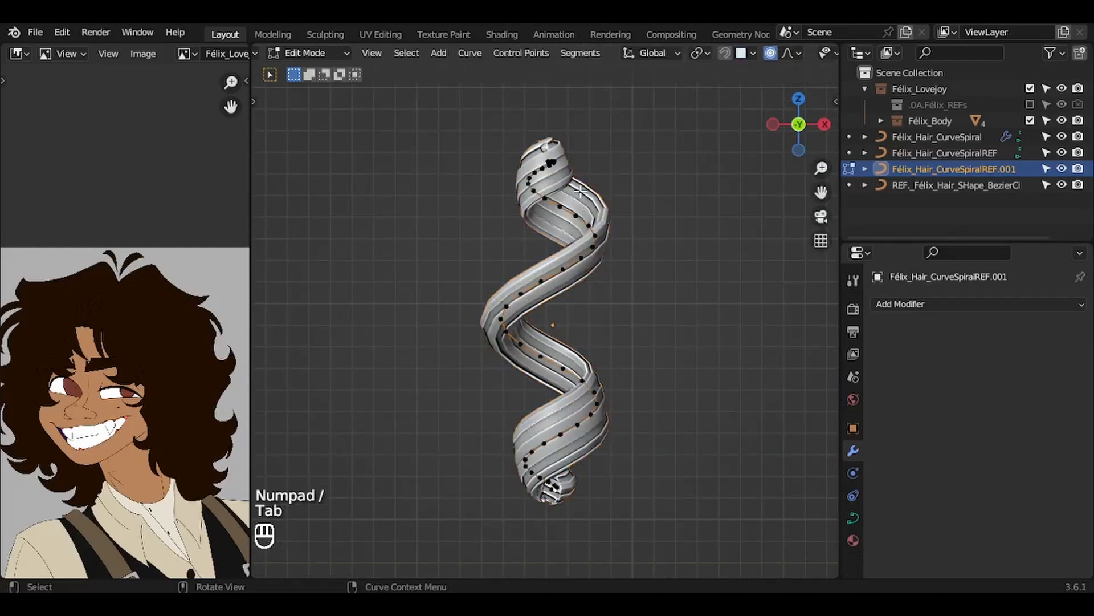
{"action": "left_click", "coordinate": [496, 127]}
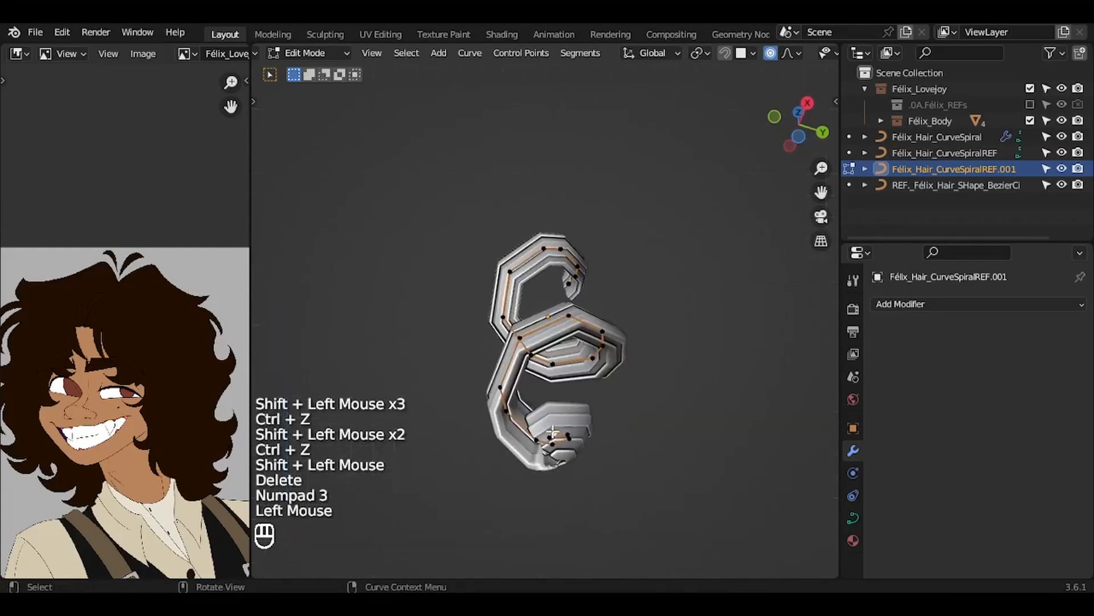
{"action": "key", "text": "alt+s"}
{"action": "key", "text": "0"}
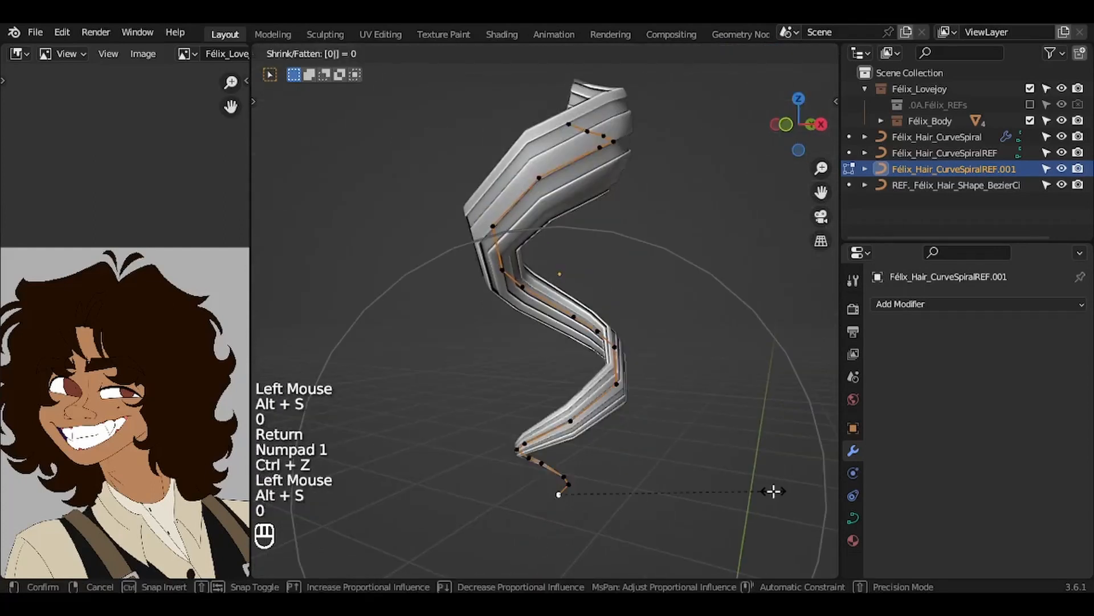
{"action": "key", "text": "Return"}
Reshape the tapered spiral into a short S-shaped curl with a wide root by moving, rotating and resizing its control points
{"action": "key", "text": "KP_1"}
{"action": "key", "text": "g"}
{"action": "key", "text": "z"}
{"action": "key", "text": "Delete"}
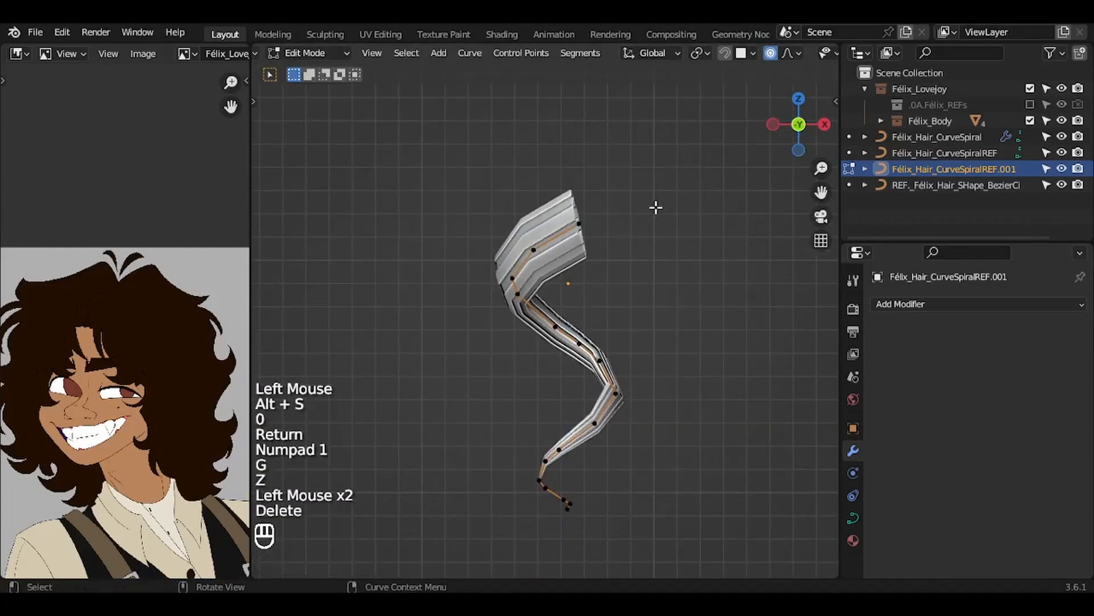
{"action": "key", "text": "ctrl+z"}
{"action": "key", "text": "KP_7"}
{"action": "key", "text": "r"}
{"action": "left_click", "coordinate": [622, 466]}
{"action": "key", "text": "KP_3"}
{"action": "key", "text": "alt+s"}
{"action": "key", "text": "KP_1"}
{"action": "key", "text": "g"}
{"action": "key", "text": "Tab"}
{"action": "key", "text": "Tab"}
Reposition the short curl and duplicate it along the X axis
{"action": "key", "text": "a"}
{"action": "key", "text": "g"}
{"action": "key", "text": "shift+d"}
{"action": "key", "text": "x"}
Edit the duplicated curl by deleting unneeded control points and thinning, rotating and scaling the remaining ones
{"action": "key", "text": "Tab"}
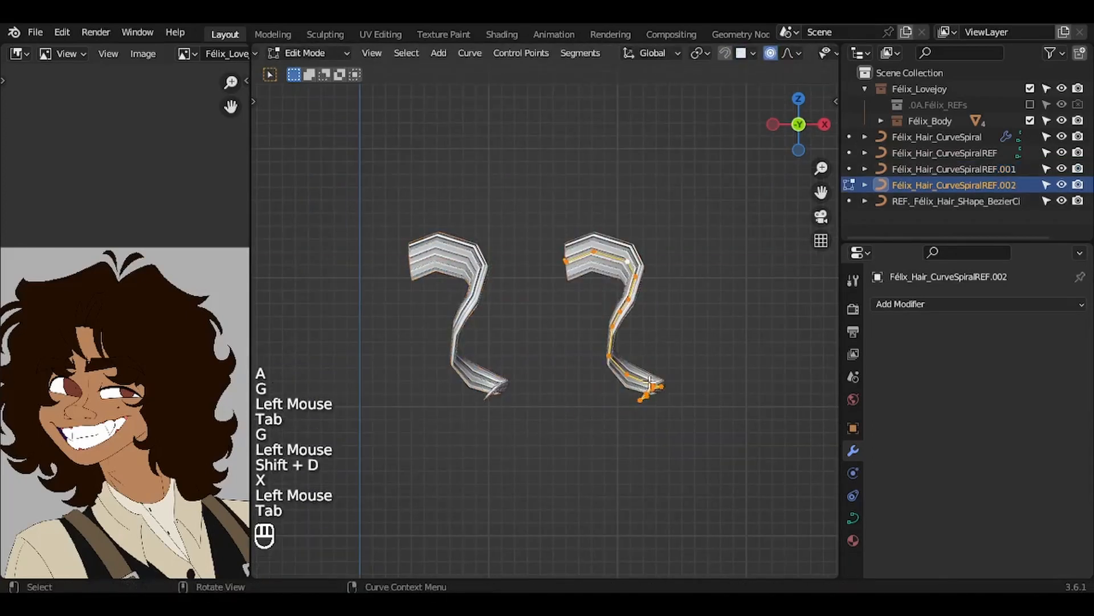
{"action": "key", "text": "Delete"}
{"action": "key", "text": "alt+s"}
{"action": "key", "text": "g"}
{"action": "key", "text": "r"}
{"action": "key", "text": "r"}
{"action": "key", "text": "Delete"}
{"action": "key", "text": "a"}
{"action": "key", "text": "s"}
{"action": "key", "text": "g"}
{"action": "key", "text": "Escape"}
Extrude new control points from the second curl's end into an upturned hook, adjusting their tilt and tapering the tip
{"action": "key", "text": "e"}
{"action": "key", "text": "e"}
{"action": "key", "text": "e"}
{"action": "key", "text": "e"}
{"action": "key", "text": "e"}
{"action": "key", "text": "alt+s"}
{"action": "key", "text": "ctrl+t"}
{"action": "left_click", "coordinate": [594, 432]}
{"action": "key", "text": "g"}
{"action": "key", "text": "e"}
{"action": "key", "text": "e"}
{"action": "key", "text": "e"}
{"action": "key", "text": "alt+s"}
{"action": "key", "text": "g"}
Scale and shift the hooked curl's points along Y, and return to Object Mode with nothing selected
{"action": "key", "text": "KP_7"}
{"action": "key", "text": "s"}
{"action": "key", "text": "Tab"}
{"action": "key", "text": "a"}
{"action": "key", "text": "a"}
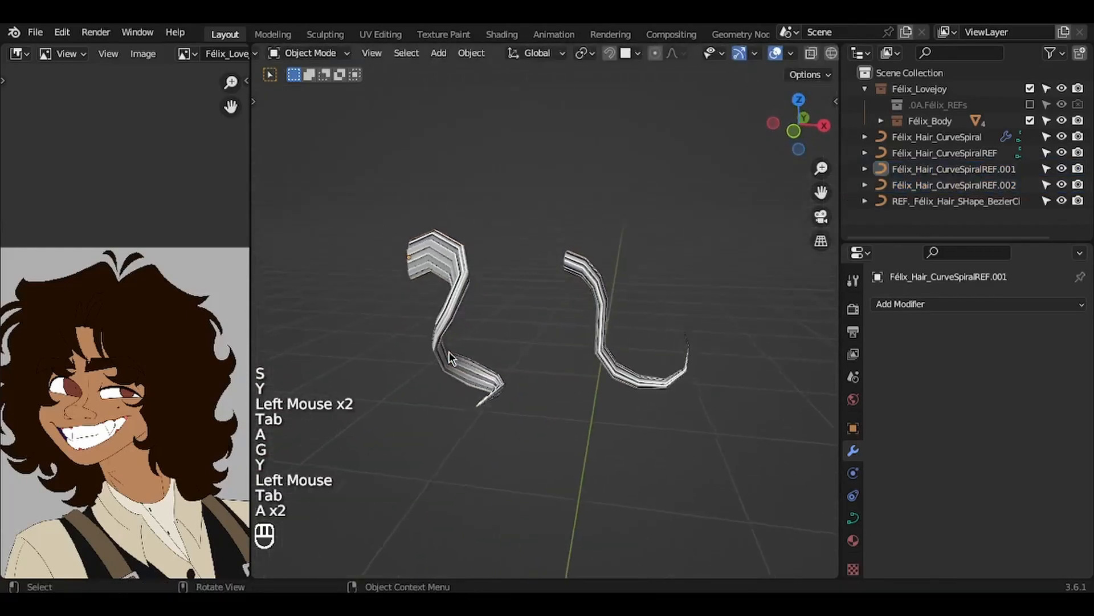
Compare the hooked curl and the S-shaped curl with the curl ends in the reference drawing
{"action": "scroll", "coordinate": [449, 352], "scroll_direction": "right", "scroll_amount": 10}
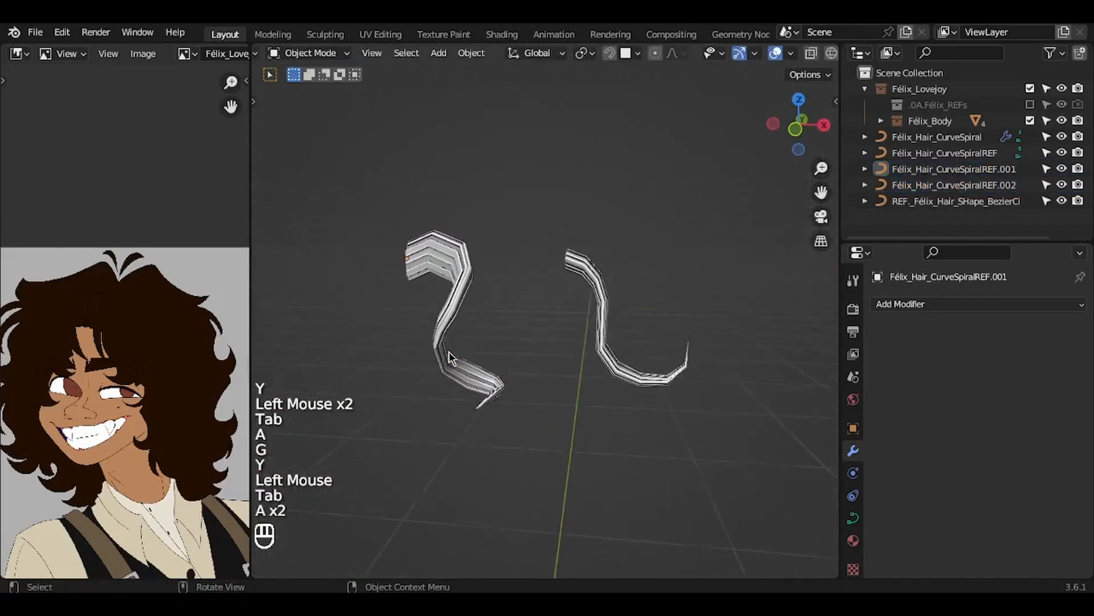
{"action": "scroll", "coordinate": [182, 410], "scroll_direction": "up", "scroll_amount": 1}
{"action": "scroll", "coordinate": [182, 410], "scroll_direction": "up", "scroll_amount": 3}
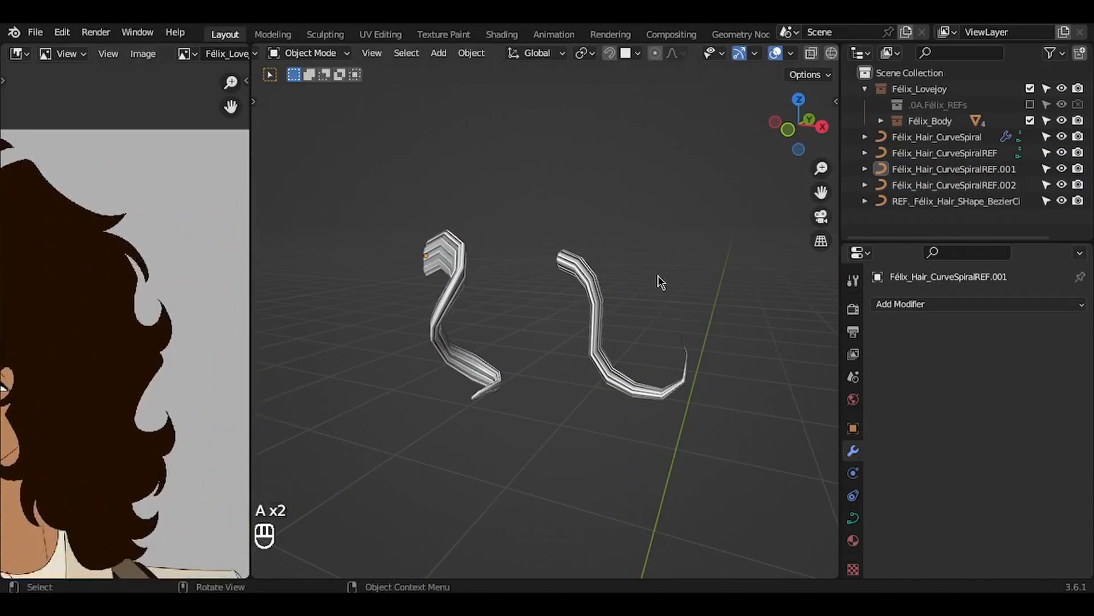
{"action": "left_click", "coordinate": [583, 278]}
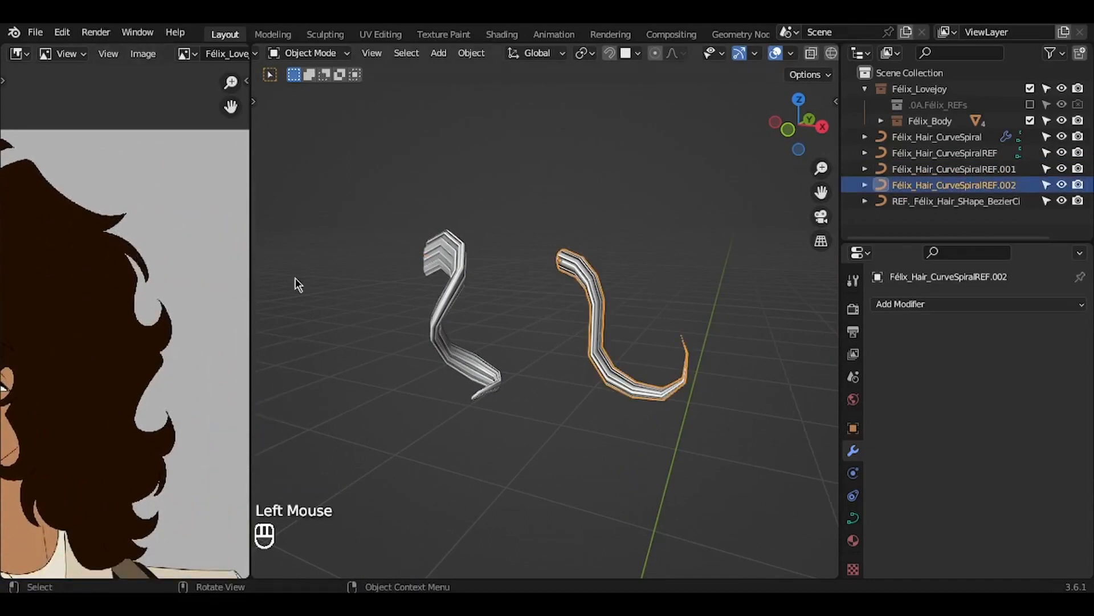
{"action": "left_click", "coordinate": [464, 279]}
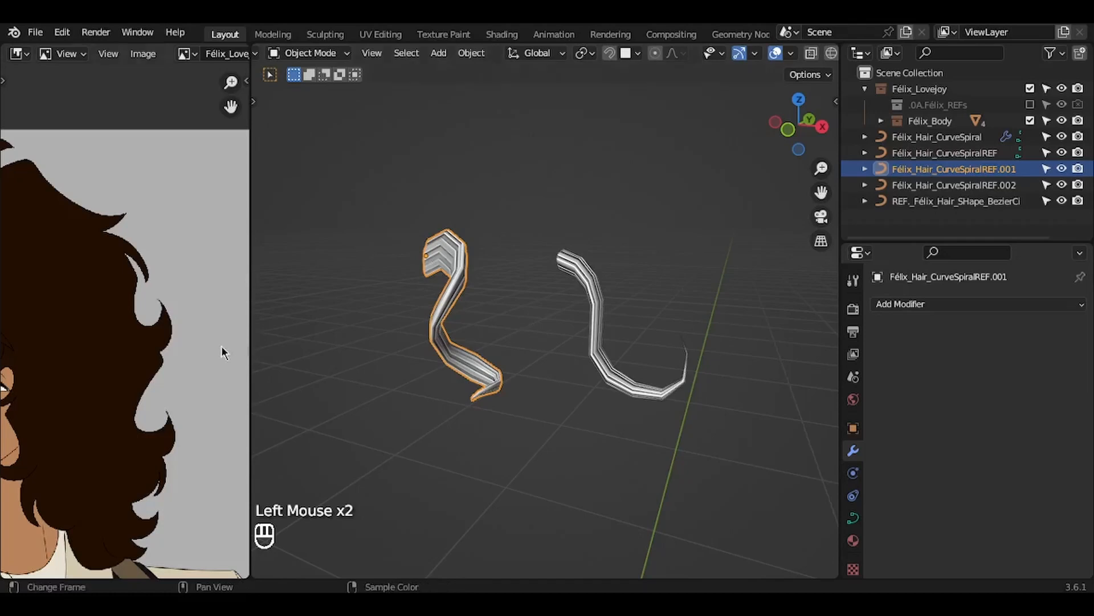
{"action": "scroll", "coordinate": [217, 354], "scroll_direction": "down", "scroll_amount": 2}
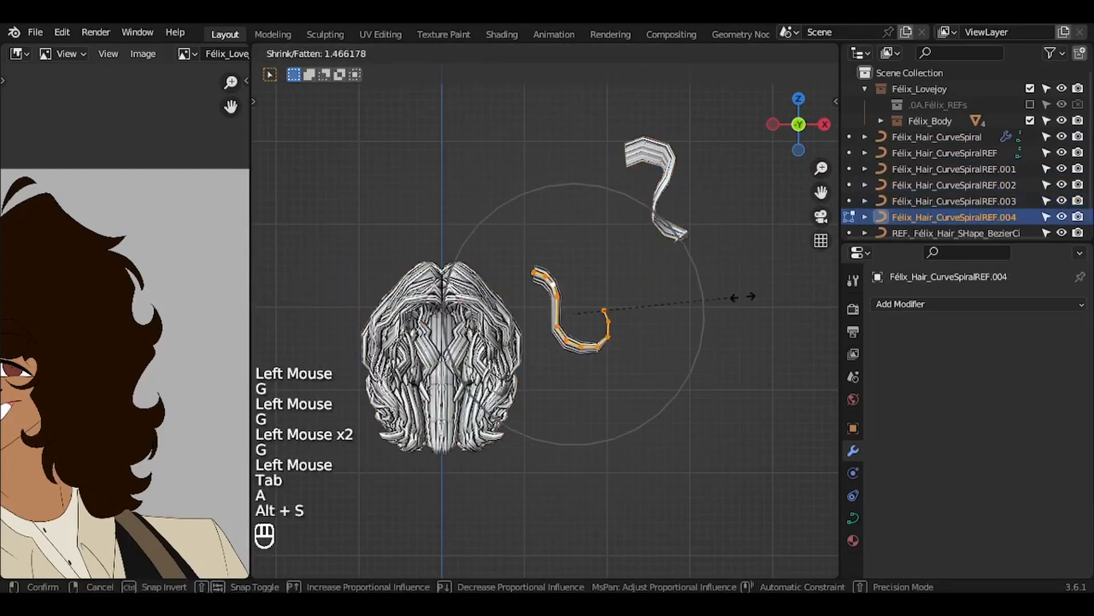
Duplicate the small loose curls and place the copies around the crown, sides and back of the hair
{"action": "key", "text": "shift+d"}
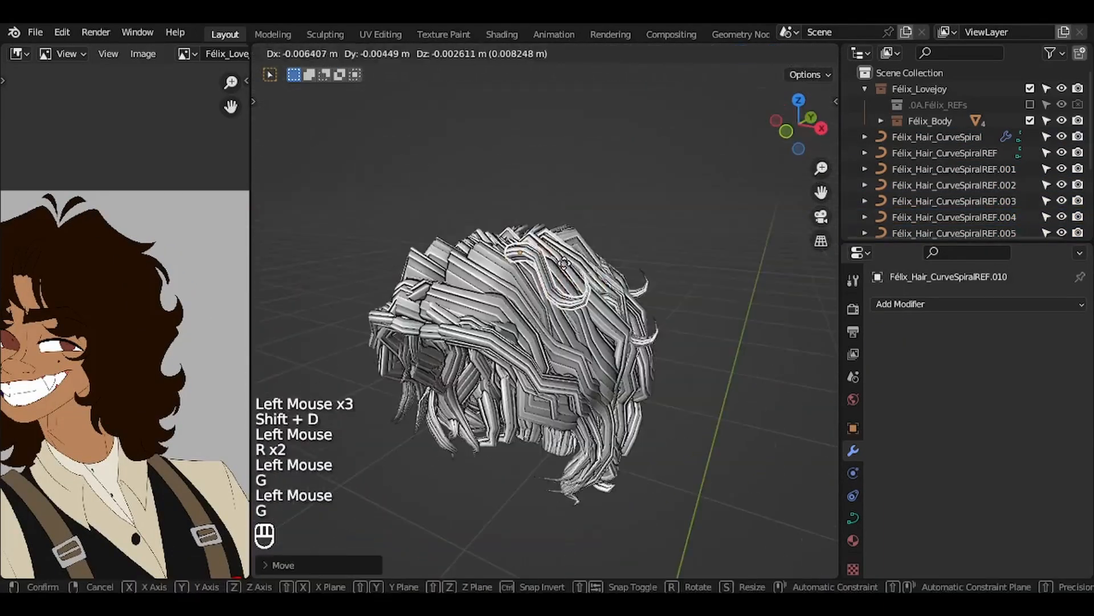
{"action": "left_click", "coordinate": [706, 458]}
{"action": "key", "text": "KP_1"}
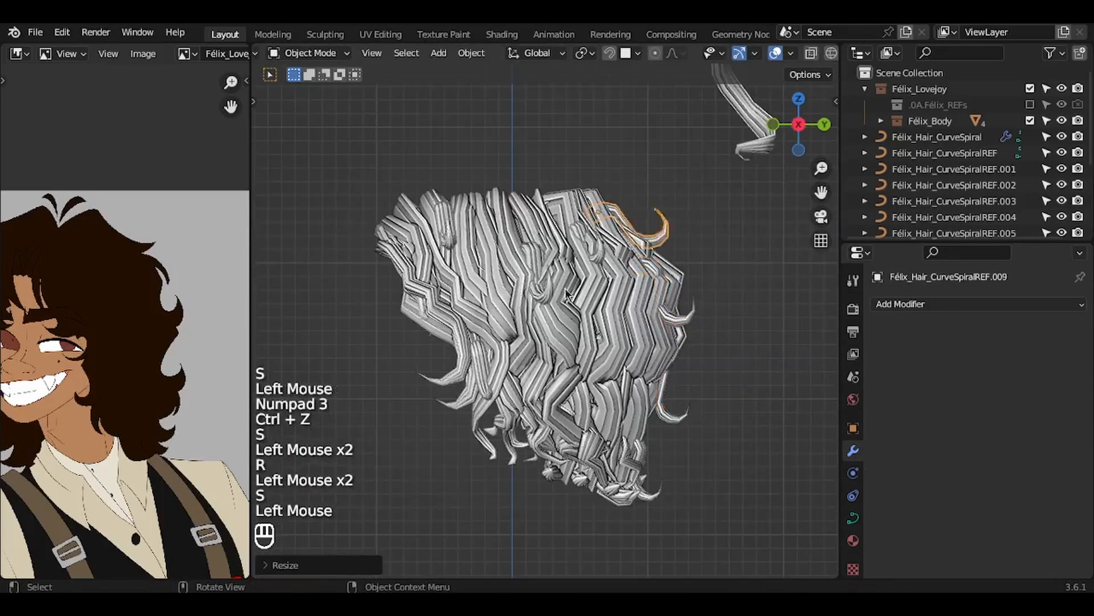
{"action": "left_click", "coordinate": [611, 278]}
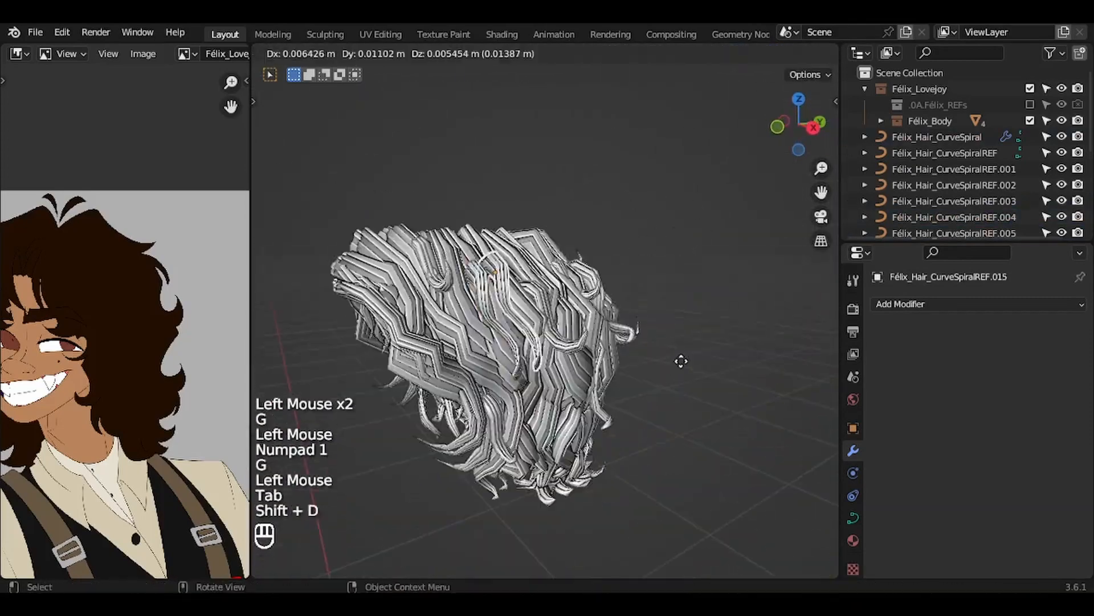
{"action": "key", "text": "g"}
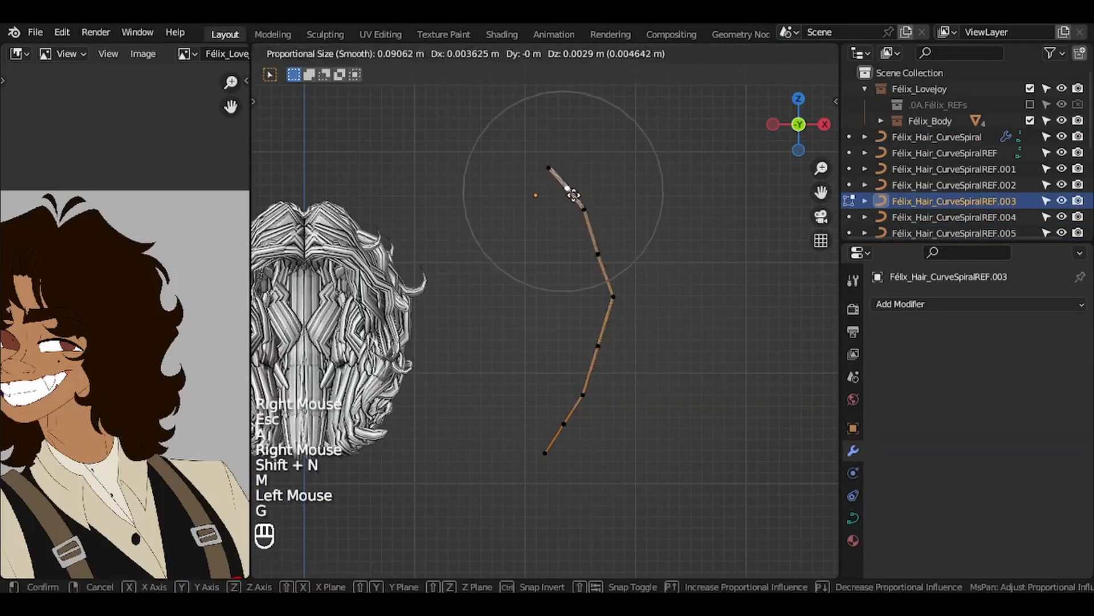
Reshape the long thin strand along the side of the hair and join the loose curls into the mirrored hair curve
{"action": "key", "text": "r"}
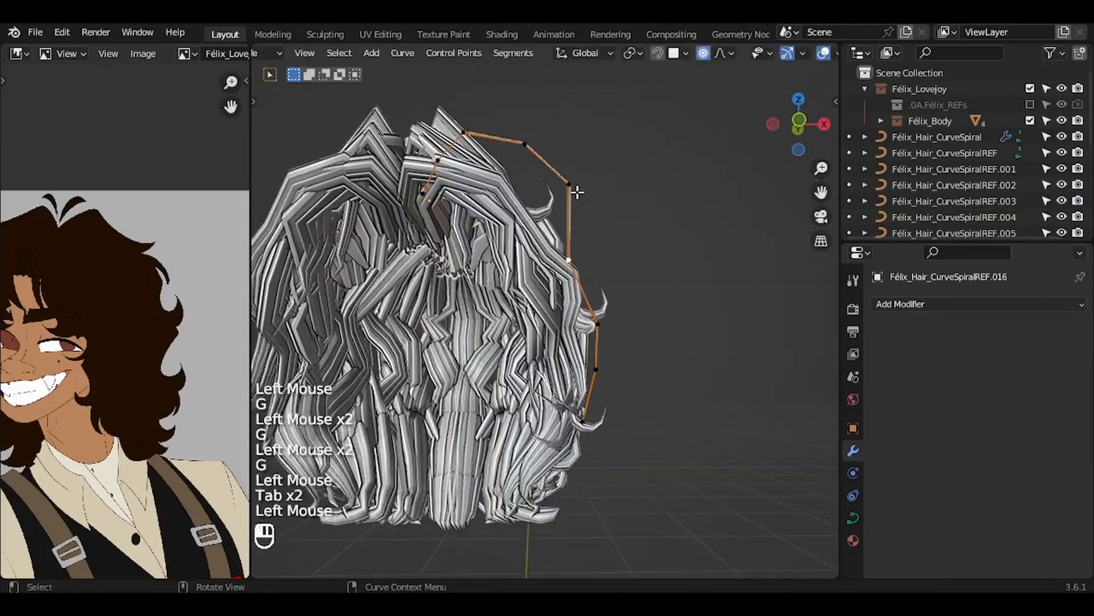
{"action": "key", "text": "Tab"}
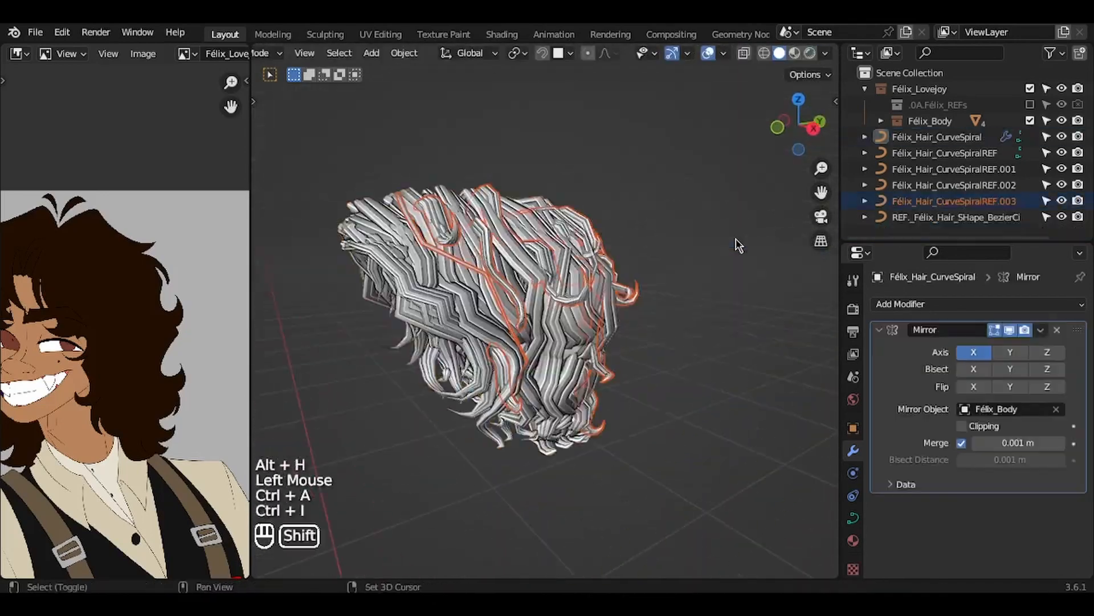
{"action": "key", "text": "Delete"}
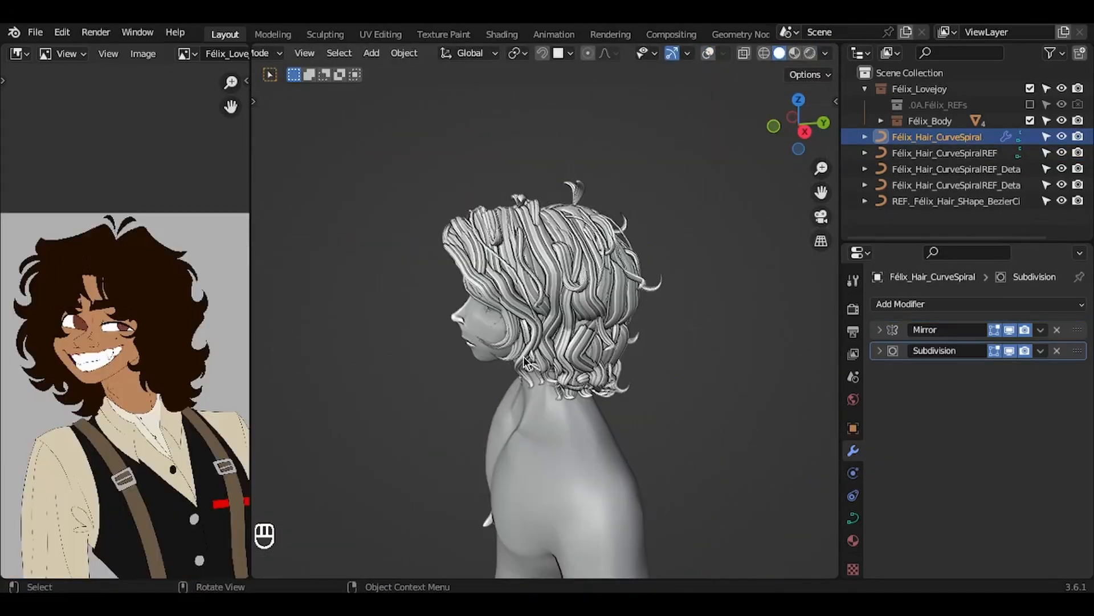
Examine the subdivided hair on the body from several sides and review its Subdivision modifier settings
{"action": "middle_click_drag", "start_coordinate": [523, 358], "coordinate": [606, 248]}
{"action": "middle_click_drag", "start_coordinate": [555, 193], "coordinate": [555, 191]}
{"action": "middle_click_drag", "start_coordinate": [561, 303], "coordinate": [464, 304]}
{"action": "left_click", "coordinate": [879, 350]}
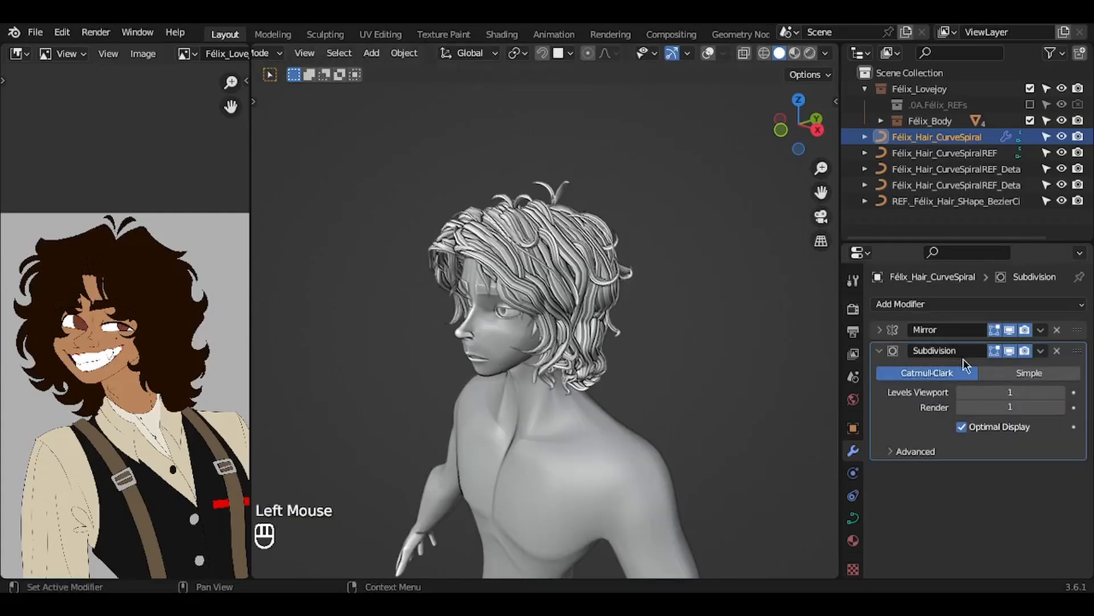
{"action": "left_click", "coordinate": [880, 351]}
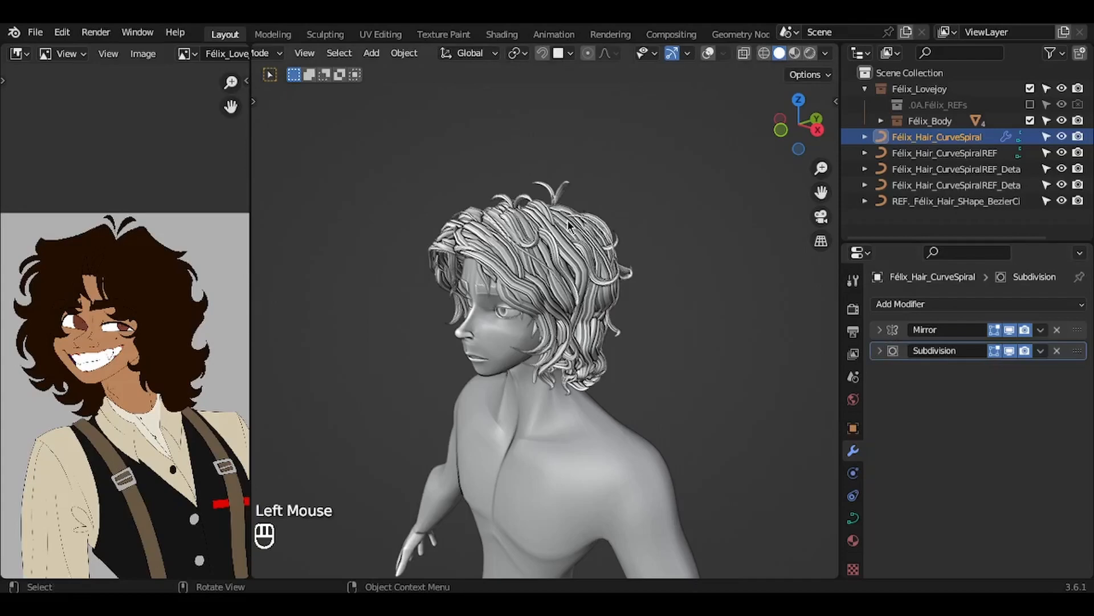
{"action": "middle_click_drag", "start_coordinate": [572, 225], "coordinate": [572, 227]}
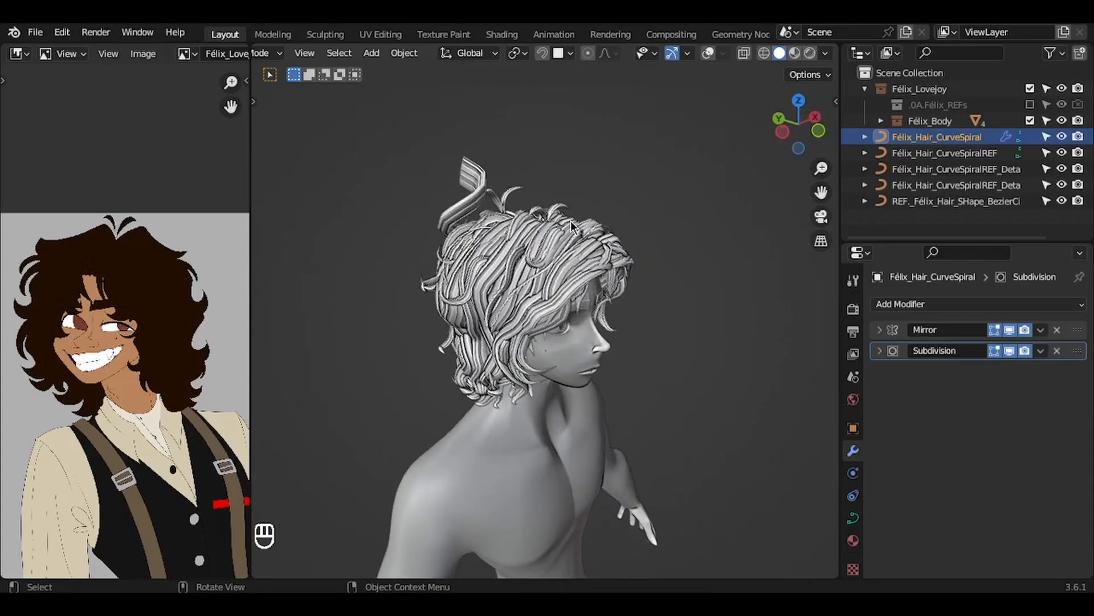
Turn off the Subdivision modifier's viewport display for the hair and check the hair from the front
{"action": "left_click", "coordinate": [1008, 352]}
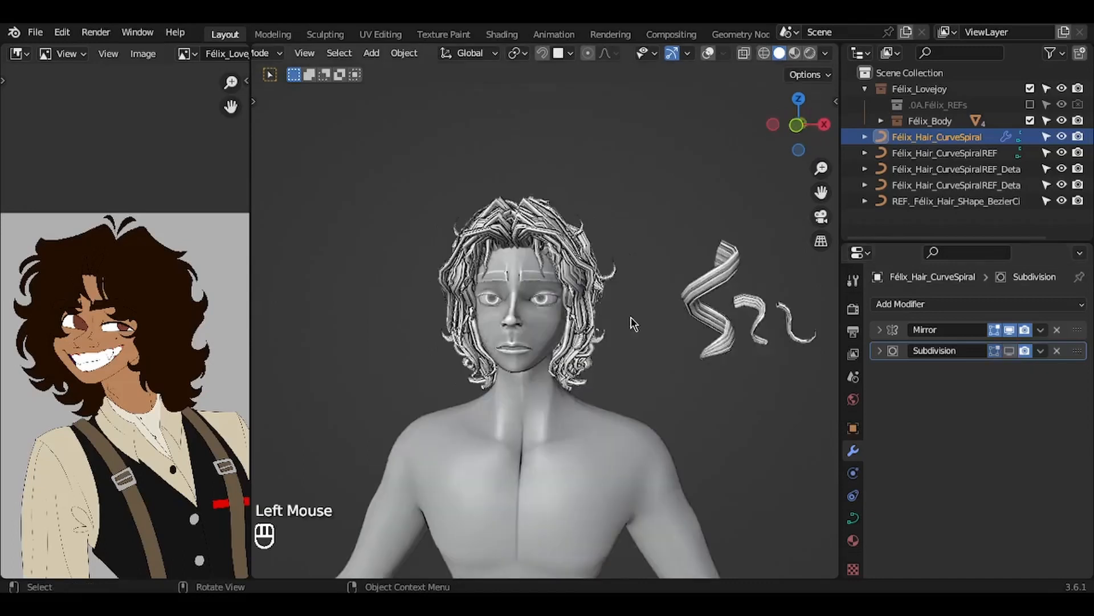
{"action": "middle_click_drag", "start_coordinate": [631, 318], "coordinate": [633, 323]}
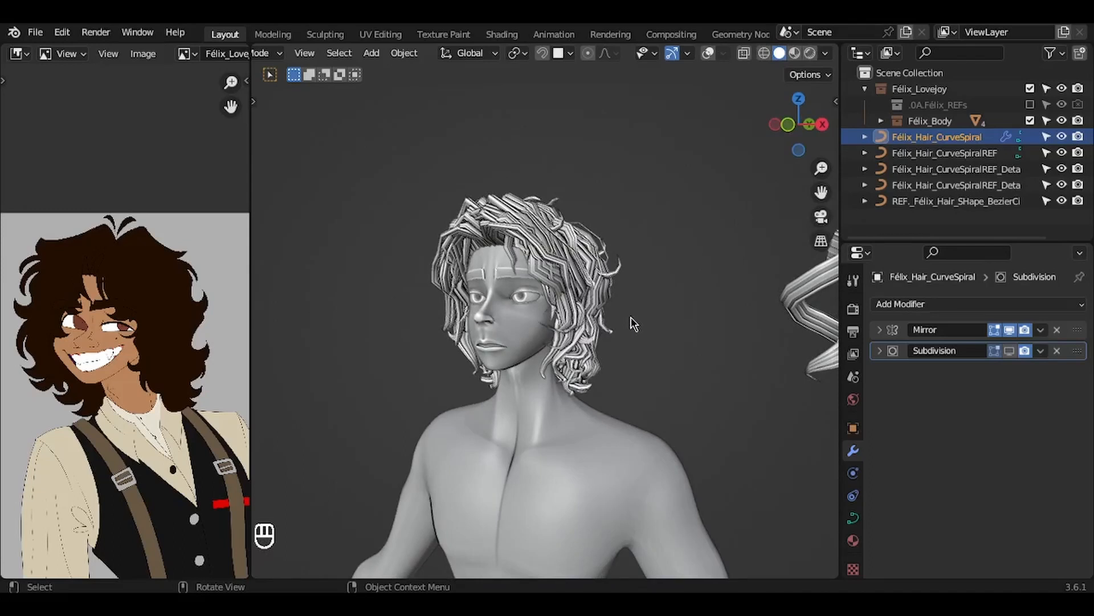
{"action": "middle_click_drag", "start_coordinate": [633, 323], "coordinate": [632, 323]}
{"action": "key", "text": "KP_1"}
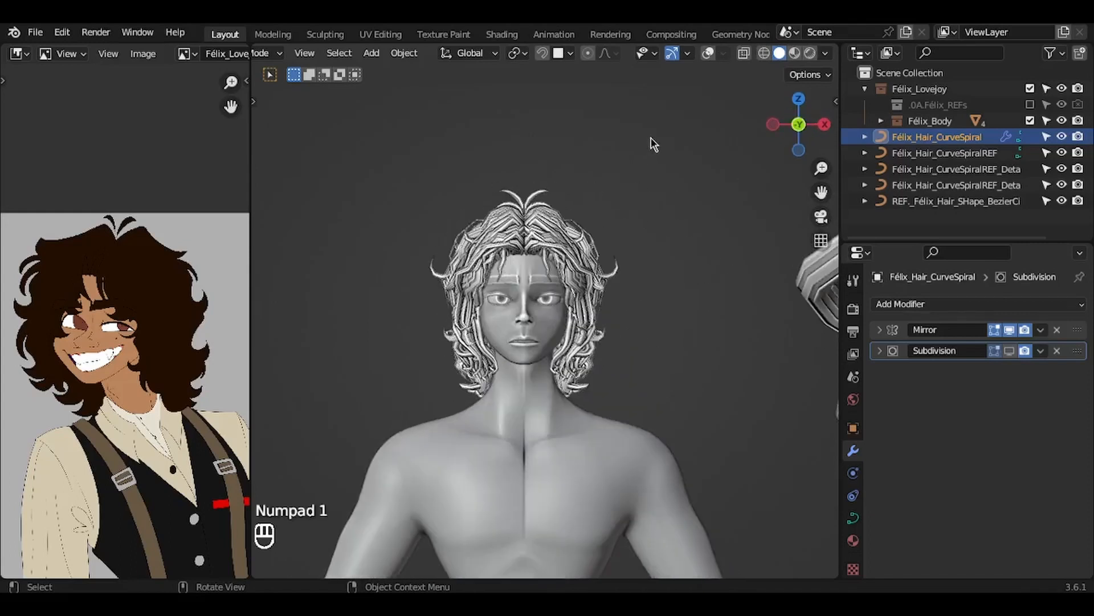
Show the overlays and move the four reference curves beside the character into a new collection named REF.Felix_Hair_Curves
{"action": "left_click", "coordinate": [710, 53]}
{"action": "scroll", "coordinate": [659, 244], "scroll_direction": "down", "scroll_amount": 3}
{"action": "middle_click_drag", "start_coordinate": [798, 244], "coordinate": [553, 244], "text": "shift"}
{"action": "left_click_drag", "start_coordinate": [416, 330], "coordinate": [720, 140]}
{"action": "key", "text": "m"}
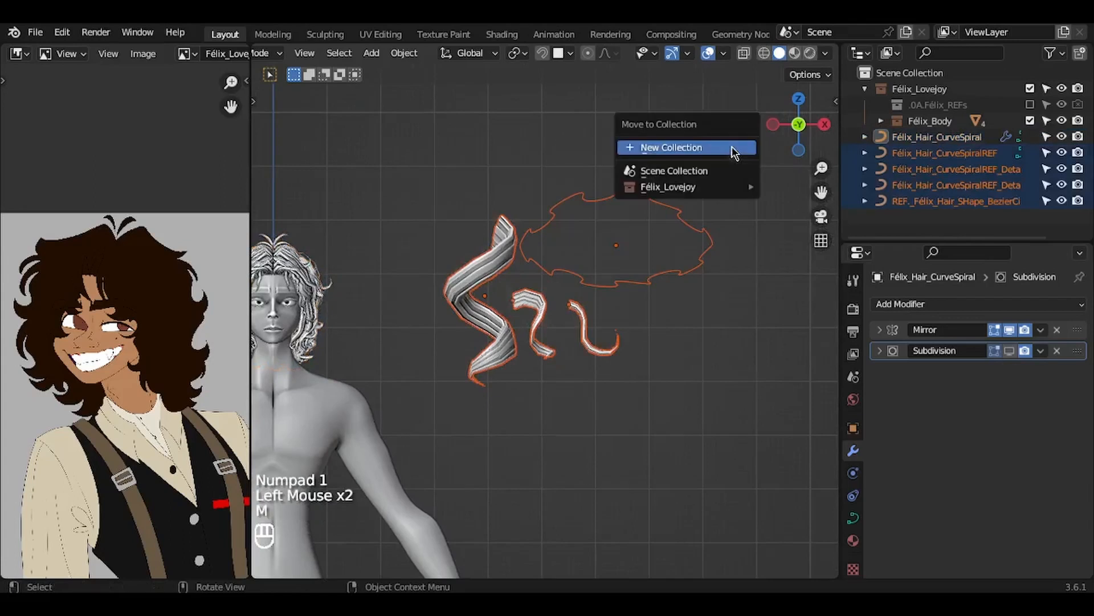
{"action": "left_click", "coordinate": [733, 150]}
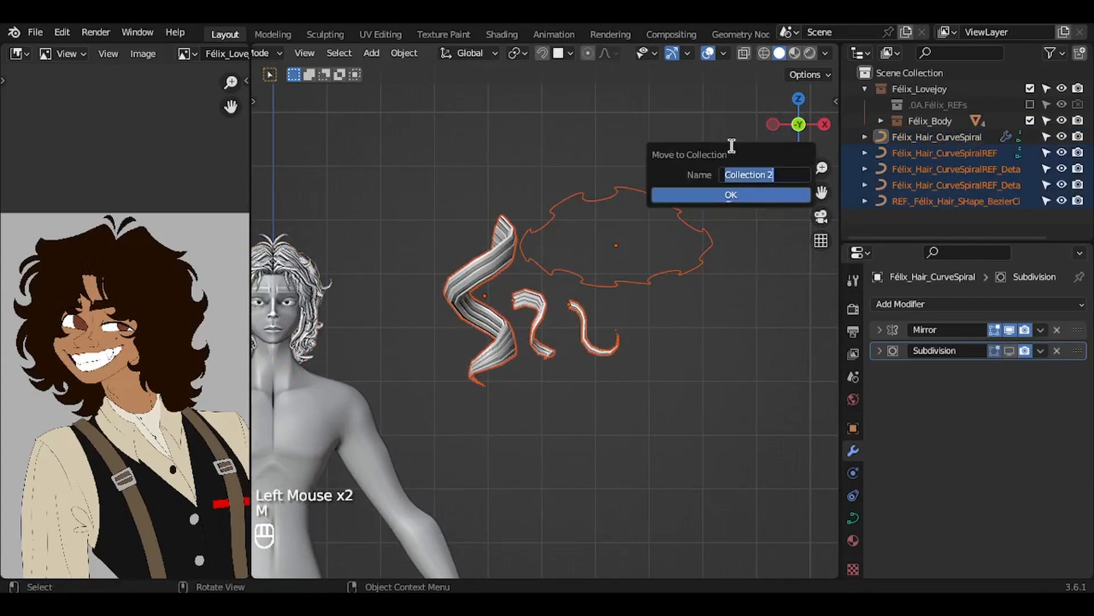
{"action": "type", "text": "elix_Hair_Cur"}
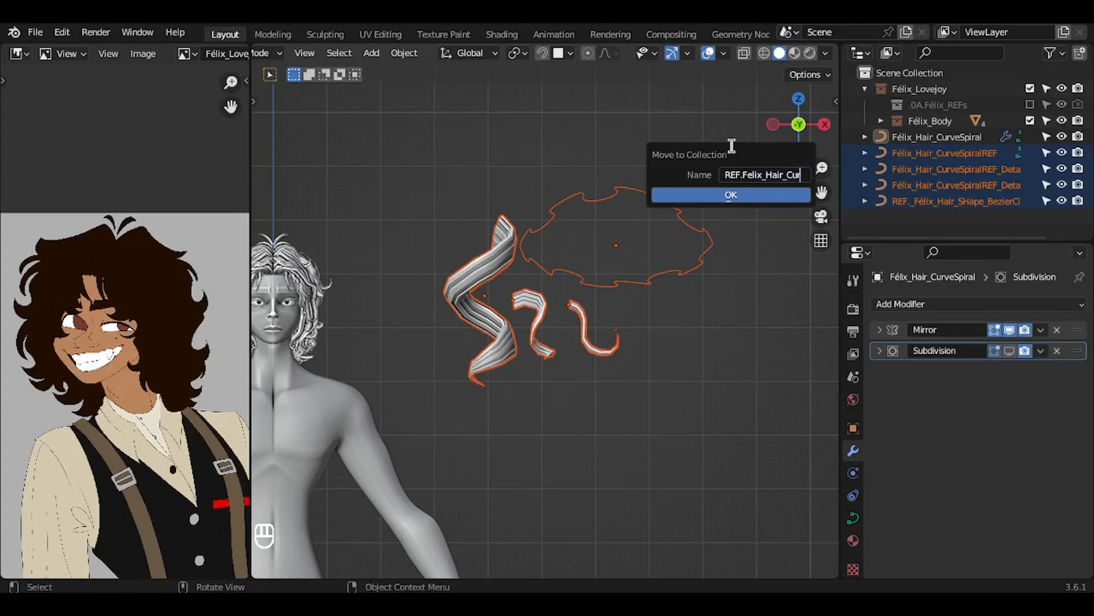
{"action": "type", "text": "ves"}
{"action": "key", "text": "Return"}
Exclude the REF.Felix_Hair_Curves collection from the view layer and nest it inside .0A.Félix_REFs
{"action": "left_click", "coordinate": [866, 137]}
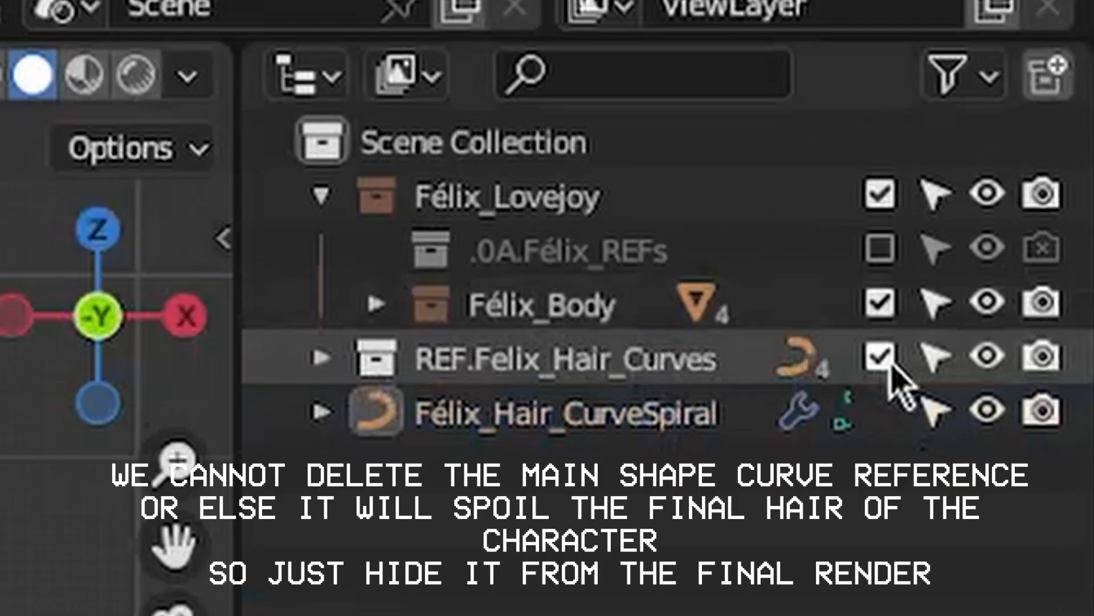
{"action": "left_click", "coordinate": [881, 358]}
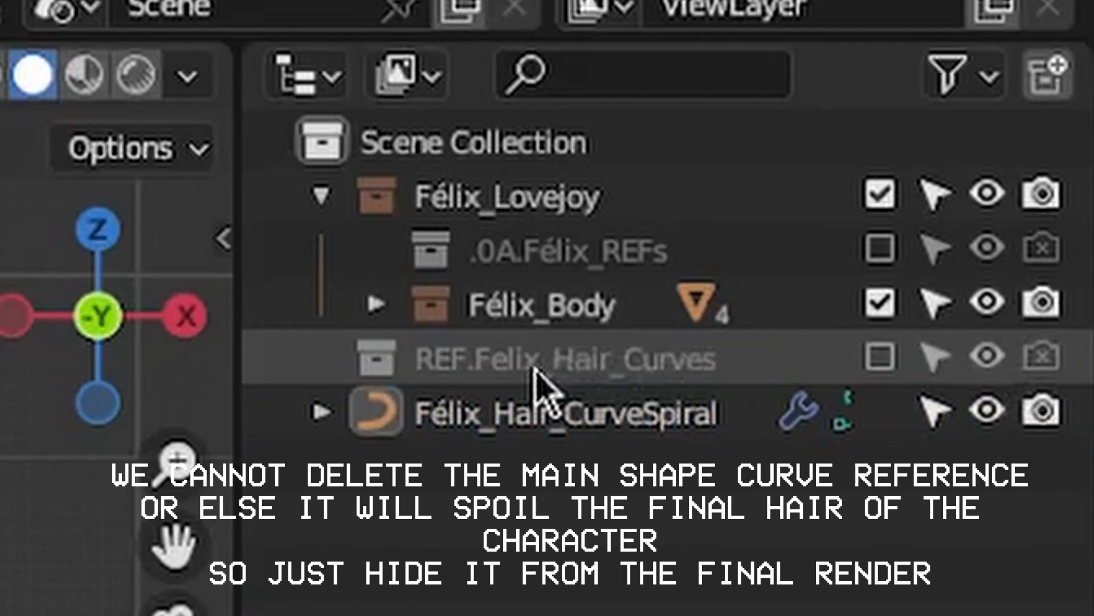
{"action": "left_click_drag", "start_coordinate": [474, 370], "coordinate": [596, 264]}
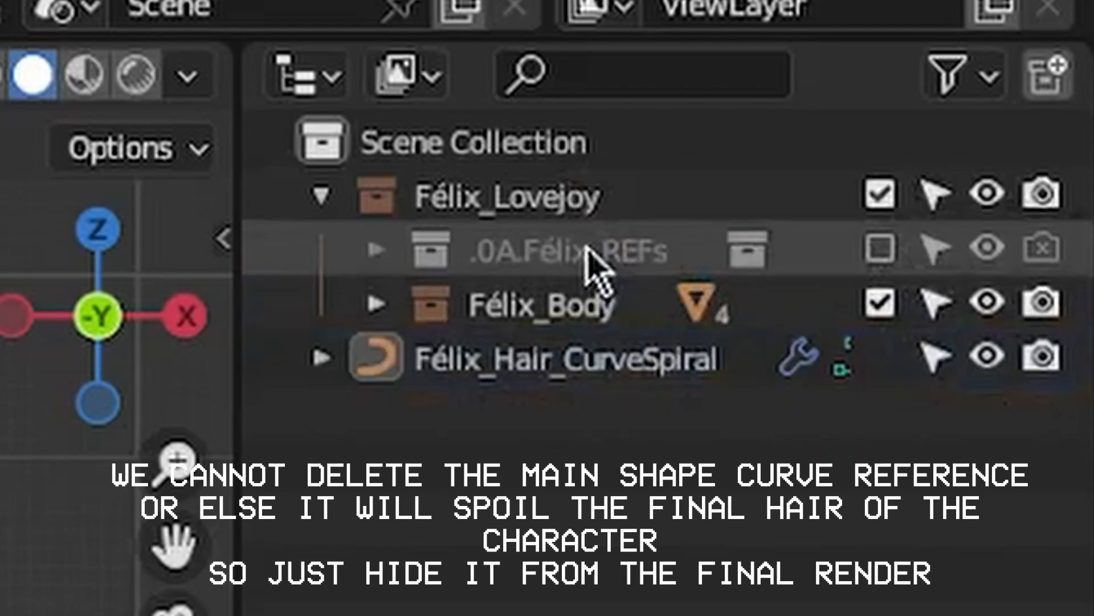
Move the Félix_Hair_CurveSpiral object into the Félix_Body collection
{"action": "left_click", "coordinate": [929, 138]}
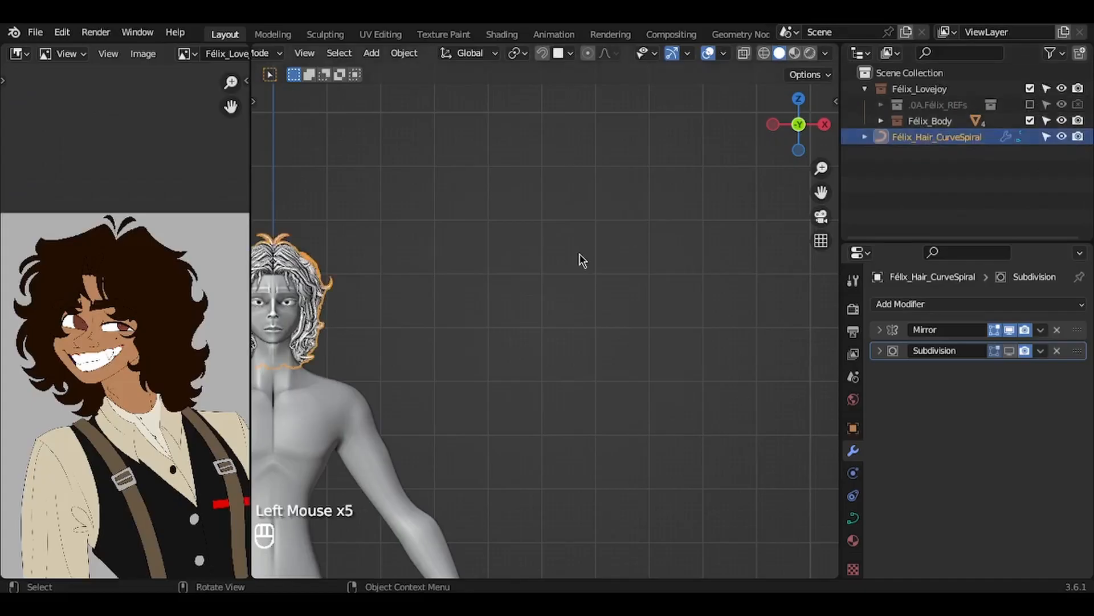
{"action": "key", "text": "KP_Decimal"}
{"action": "key", "text": "F2"}
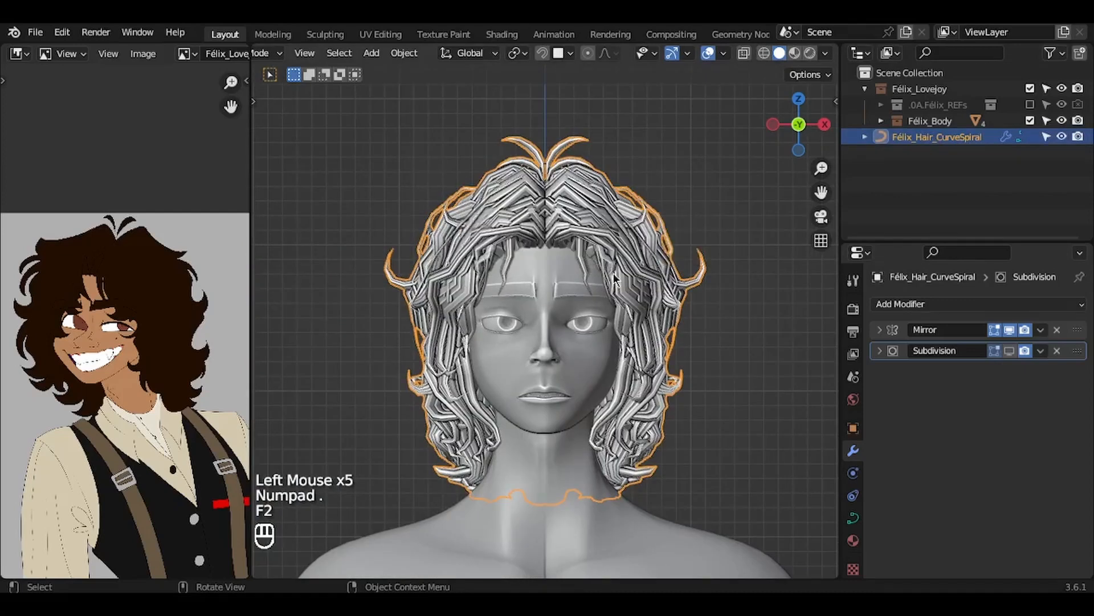
{"action": "key", "text": "m"}
{"action": "mouse_move", "coordinate": [560, 314]}
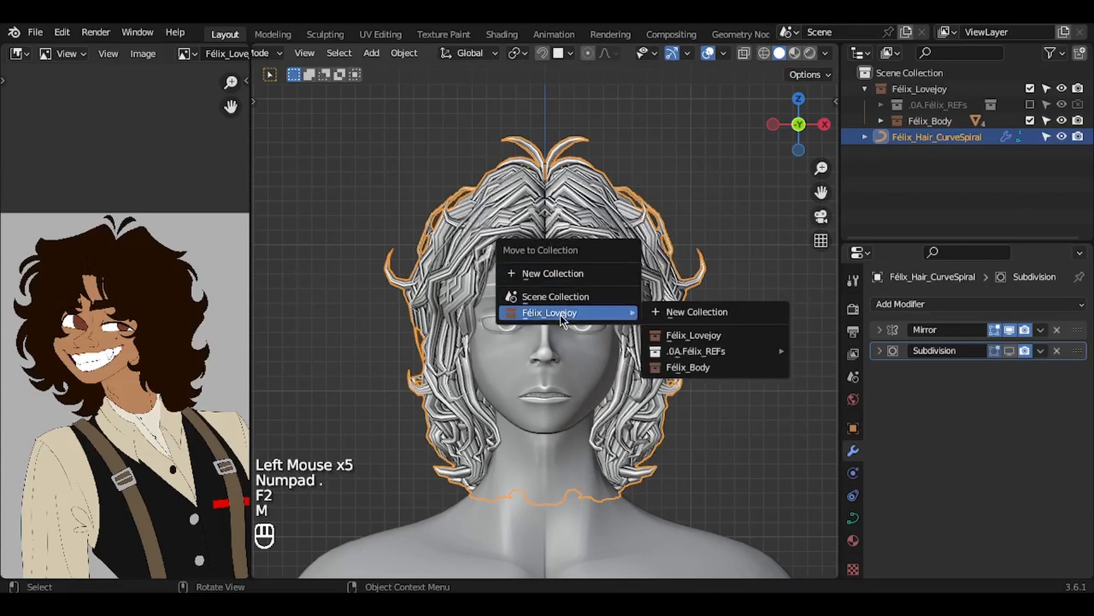
{"action": "left_click", "coordinate": [701, 368]}
Apply all transforms to the hair curve and set its origin to its geometry
{"action": "middle_click_drag", "start_coordinate": [701, 368], "coordinate": [691, 241]}
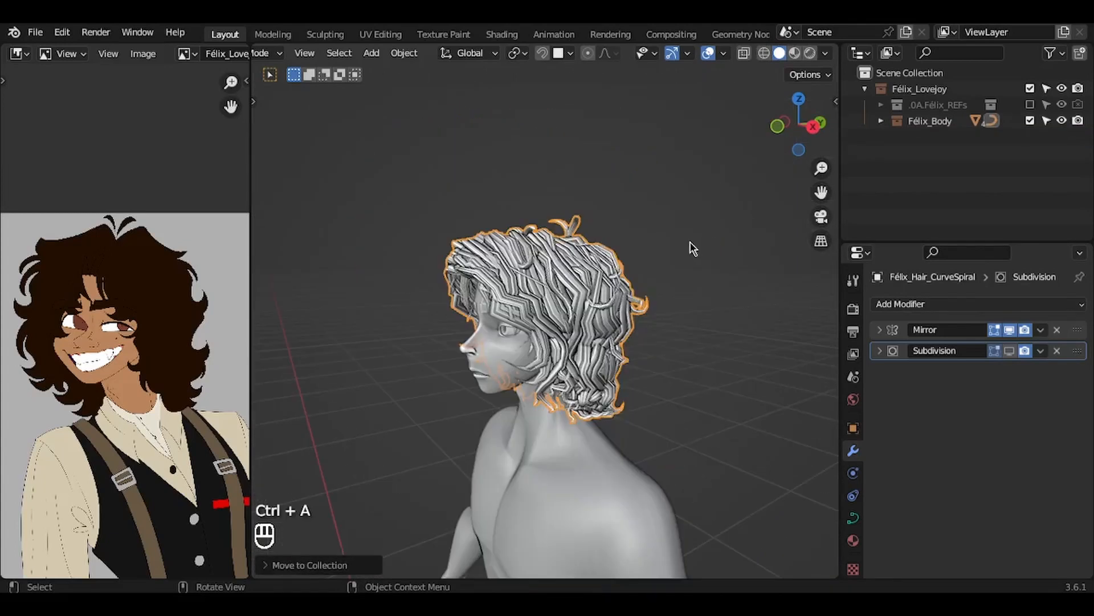
{"action": "key", "text": "ctrl+a"}
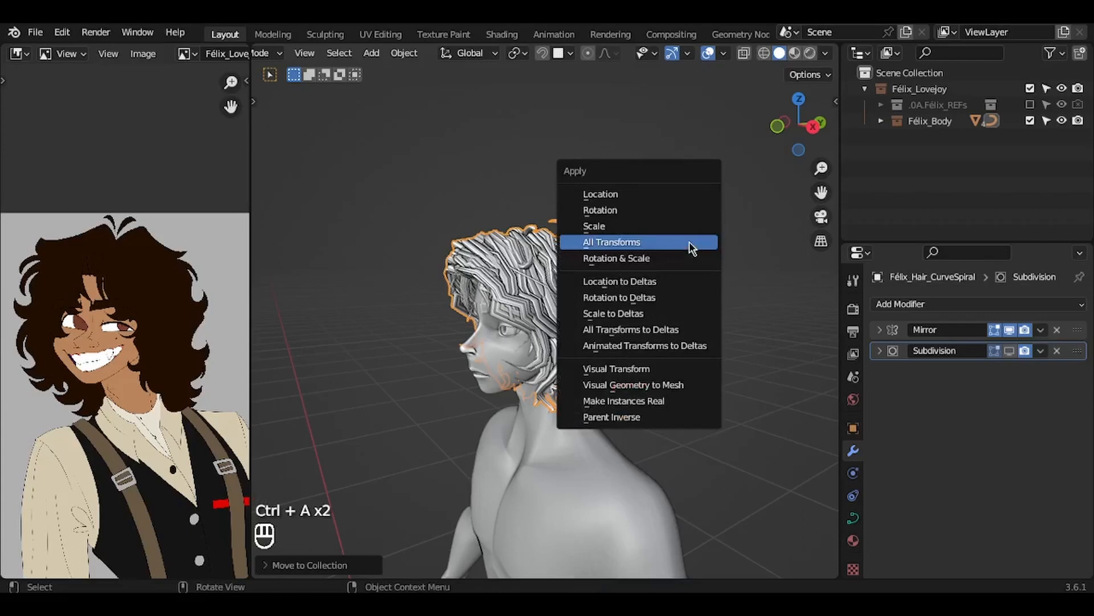
{"action": "left_click", "coordinate": [652, 245]}
{"action": "right_click", "coordinate": [641, 246]}
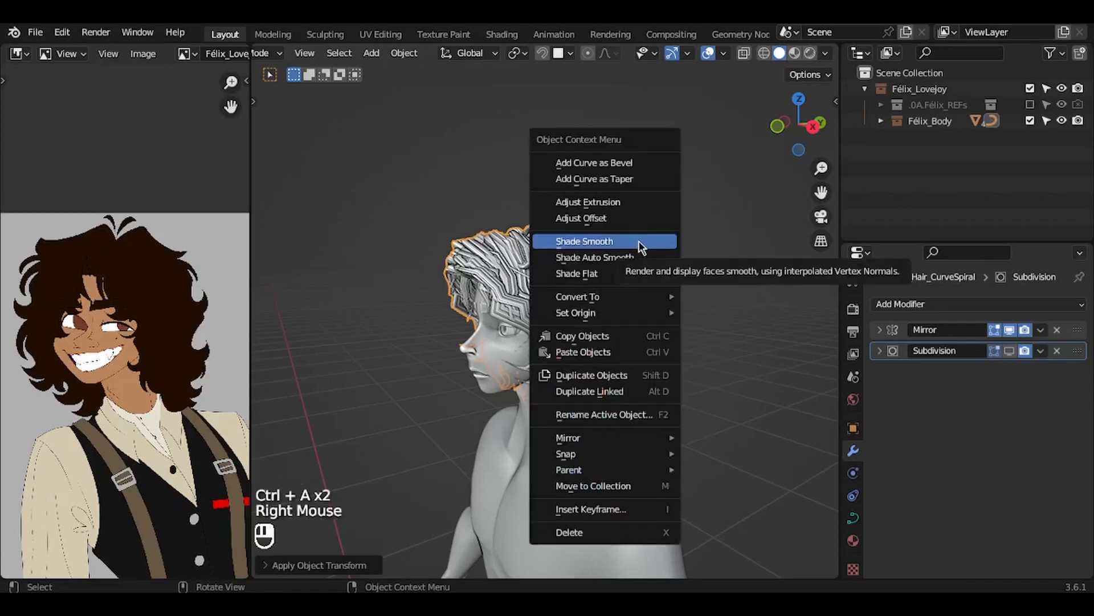
{"action": "mouse_move", "coordinate": [583, 316]}
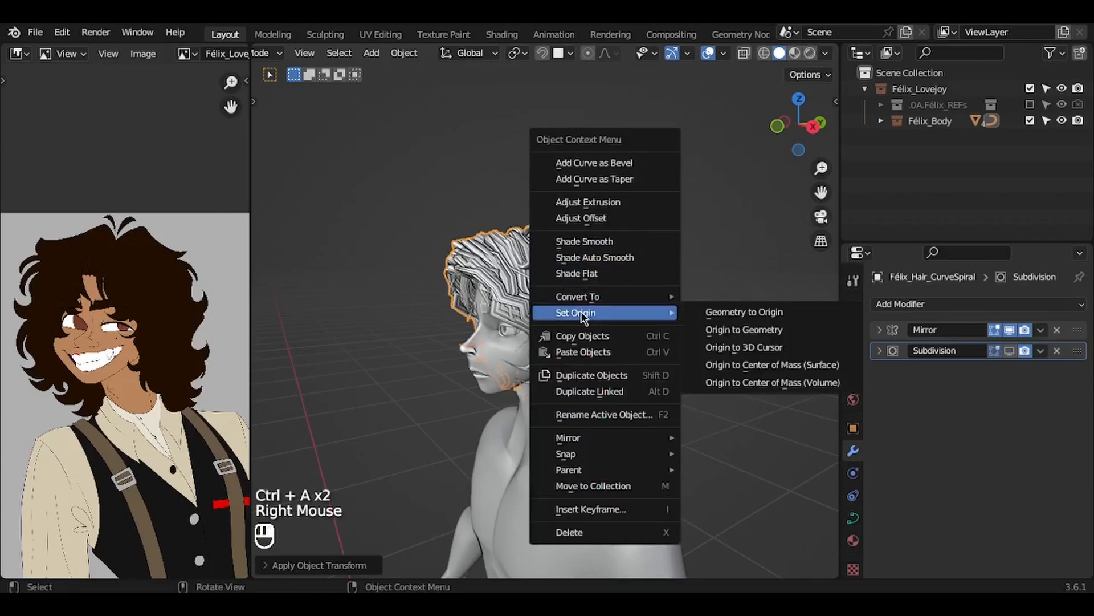
{"action": "left_click", "coordinate": [723, 331]}
{"action": "middle_click_drag", "start_coordinate": [723, 341], "coordinate": [613, 362]}
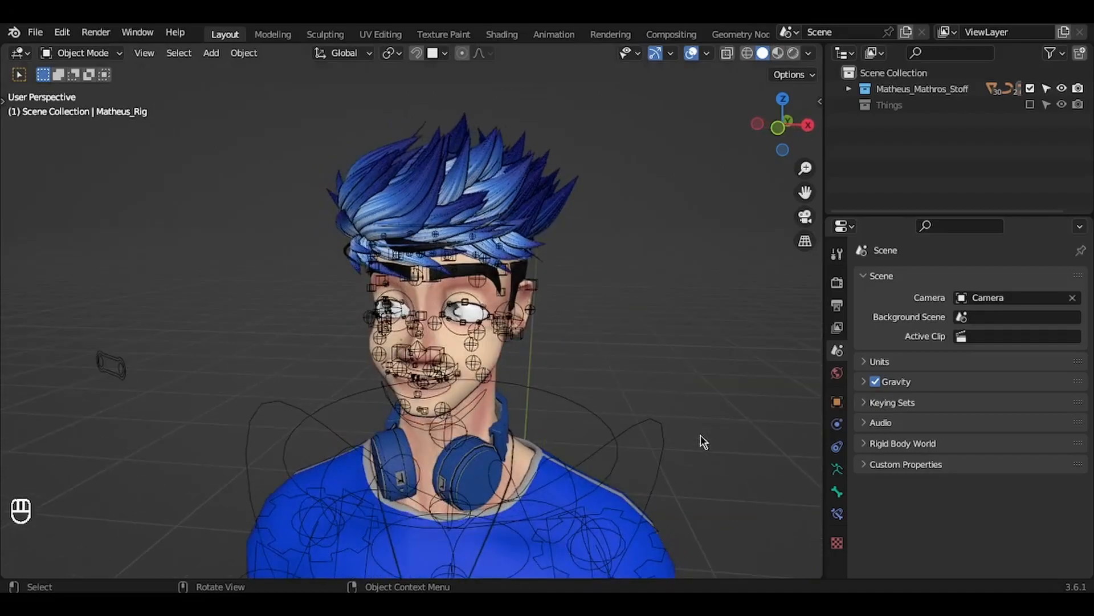
Examine the spiky blue hair curve on the second character from several sides and check its modifiers
{"action": "scroll", "coordinate": [704, 442], "scroll_direction": "left", "scroll_amount": 10}
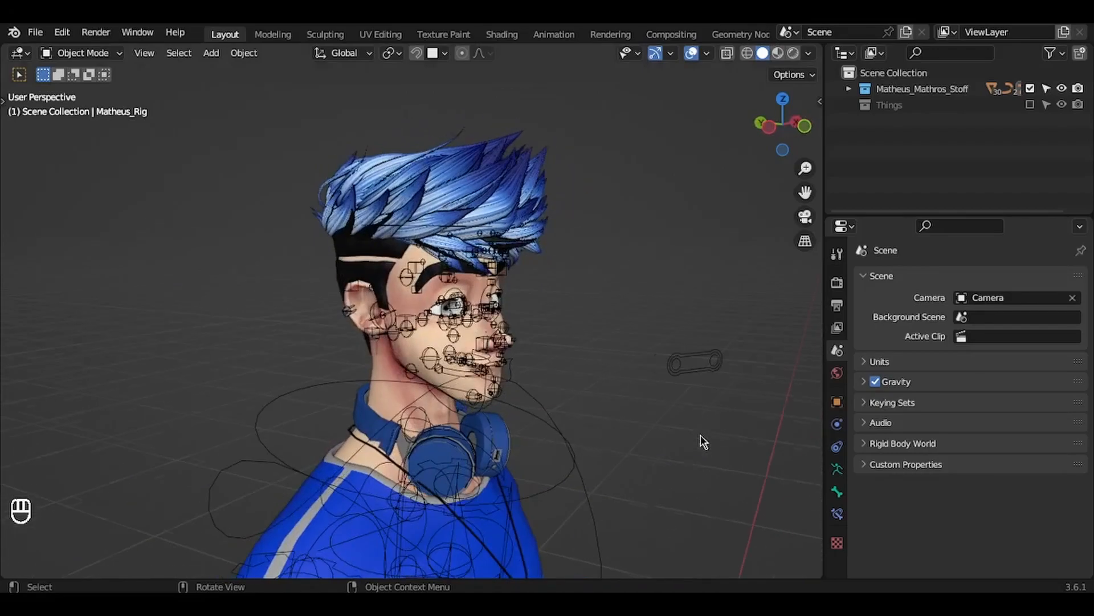
{"action": "scroll", "coordinate": [704, 442], "scroll_direction": "up", "scroll_amount": 1, "text": "ctrl"}
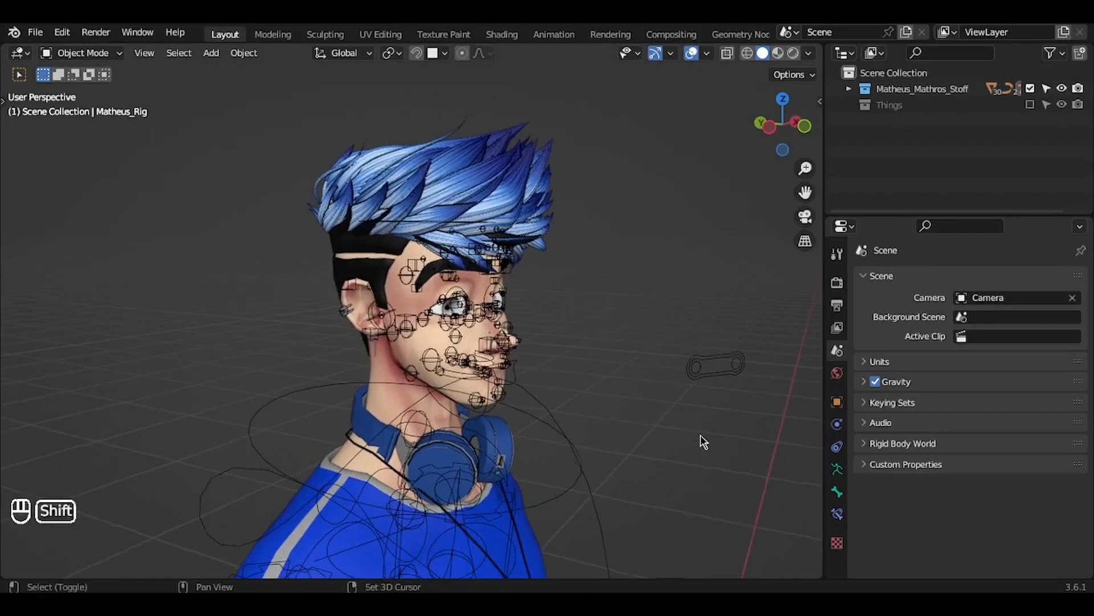
{"action": "scroll", "coordinate": [704, 442], "scroll_direction": "up", "scroll_amount": 3, "text": "shift"}
{"action": "scroll", "coordinate": [704, 441], "scroll_direction": "right", "scroll_amount": 2}
{"action": "scroll", "coordinate": [704, 442], "scroll_direction": "right", "scroll_amount": 3}
{"action": "left_click", "coordinate": [566, 264]}
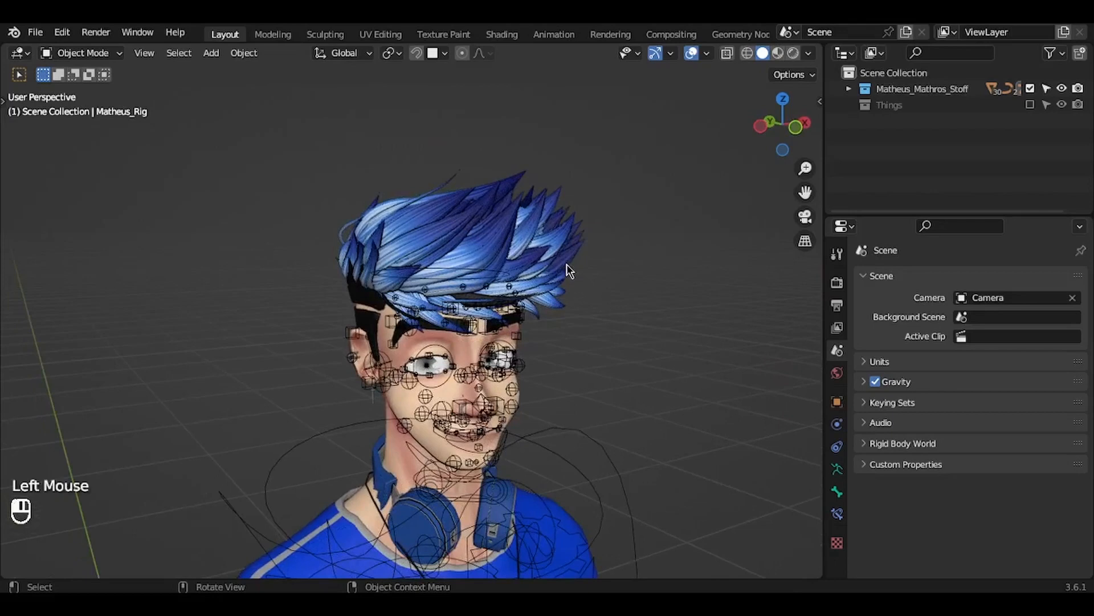
{"action": "scroll", "coordinate": [566, 265], "scroll_direction": "right", "scroll_amount": 4}
{"action": "scroll", "coordinate": [566, 265], "scroll_direction": "right", "scroll_amount": 4}
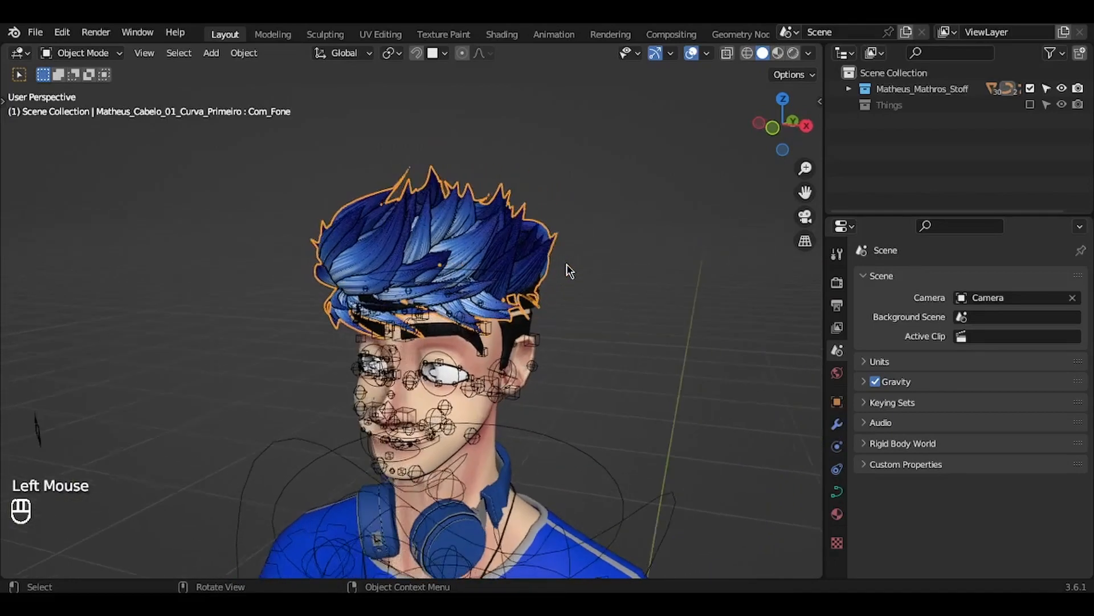
{"action": "left_click", "coordinate": [833, 425]}
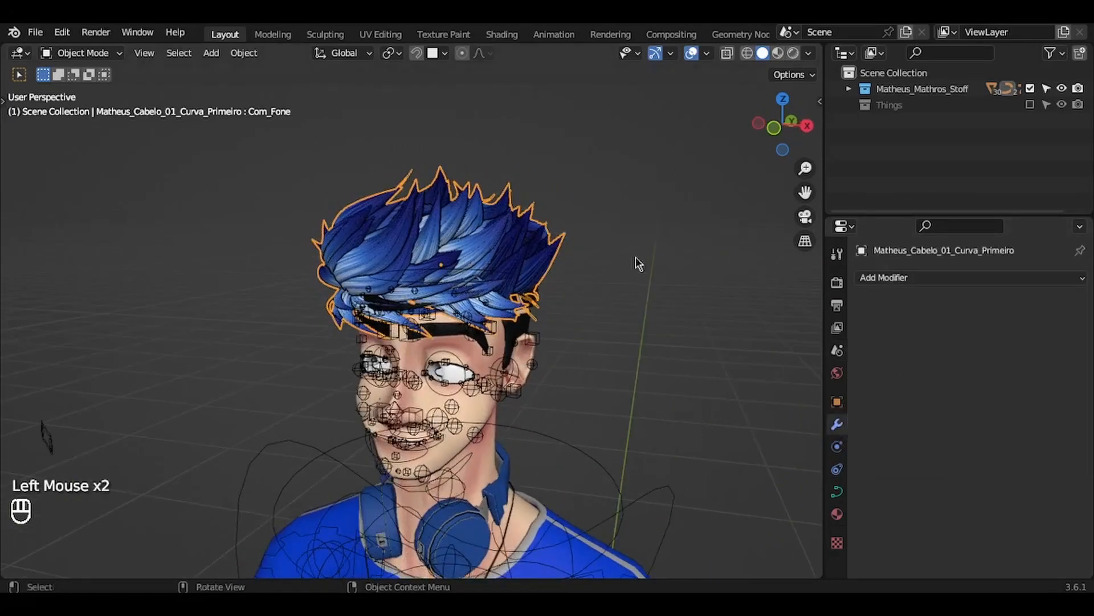
{"action": "scroll", "coordinate": [590, 260], "scroll_direction": "right", "scroll_amount": 6}
{"action": "scroll", "coordinate": [591, 263], "scroll_direction": "right", "scroll_amount": 6}
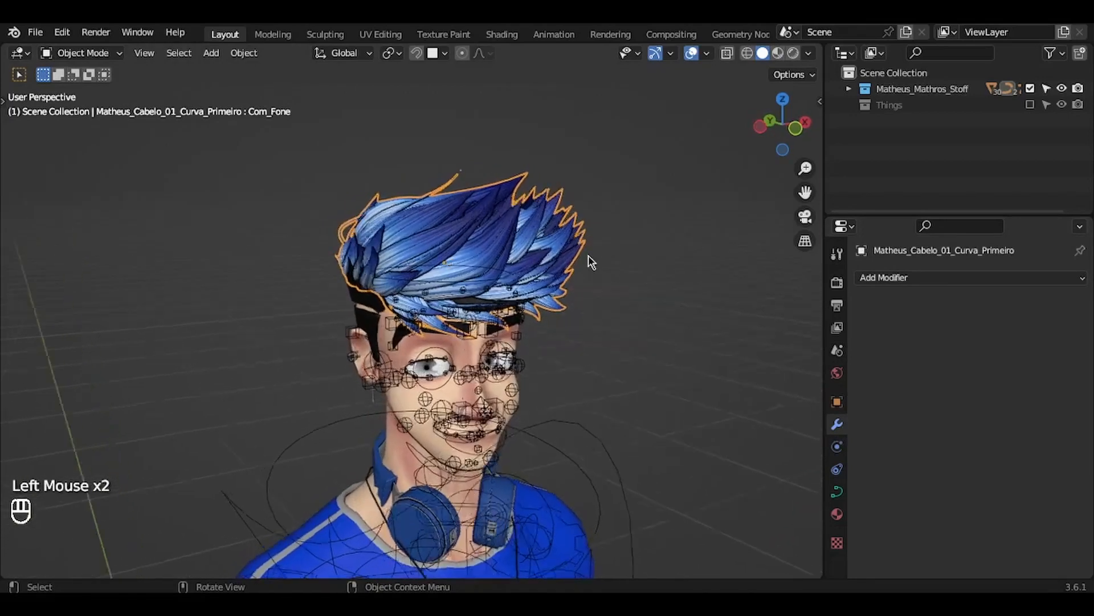
Examine the black undercut mesh beneath the blue hair and its Solidify modifier settings
{"action": "scroll", "coordinate": [591, 262], "scroll_direction": "right", "scroll_amount": 5}
{"action": "scroll", "coordinate": [590, 263], "scroll_direction": "right", "scroll_amount": 4}
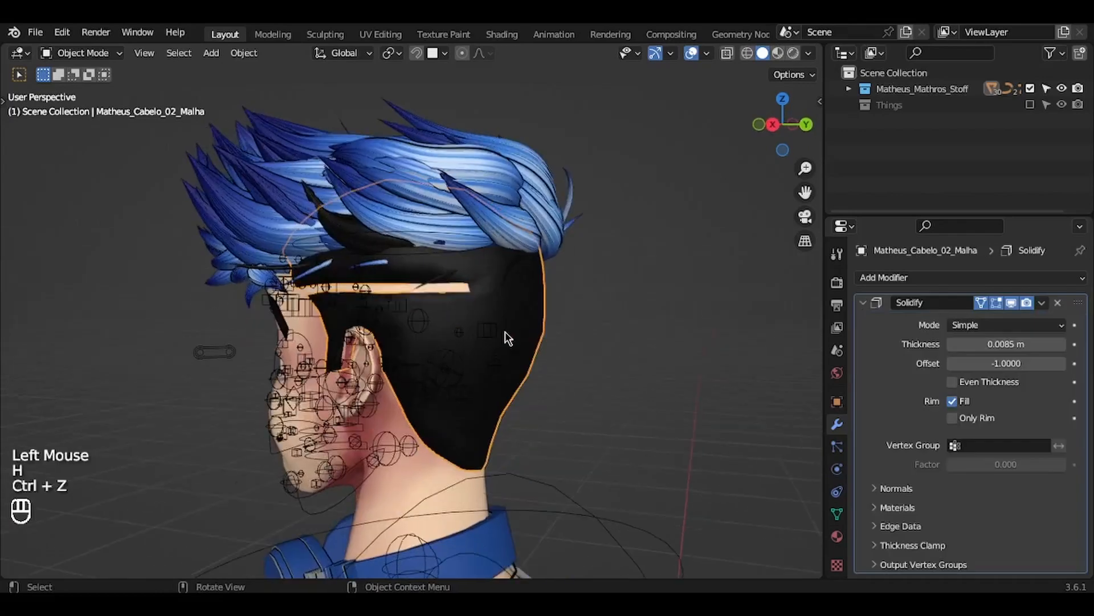
{"action": "scroll", "coordinate": [505, 331], "scroll_direction": "up", "scroll_amount": 2}
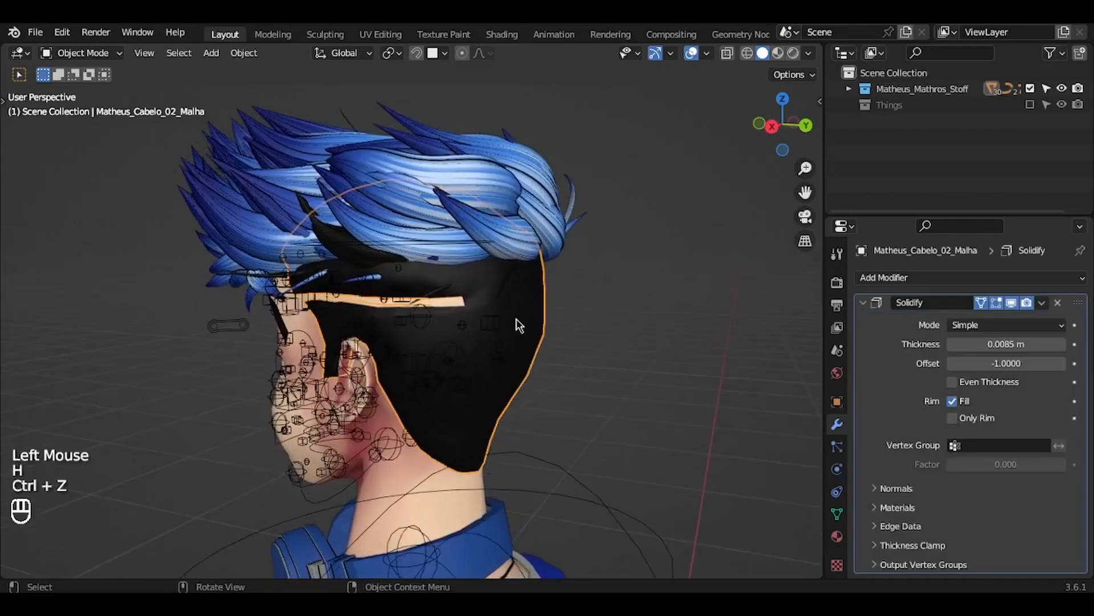
Temporarily hide the black undercut mesh and inspect the head mesh beneath it in Edit Mode, then reveal the undercut again
{"action": "scroll", "coordinate": [527, 317], "scroll_direction": "right", "scroll_amount": 3}
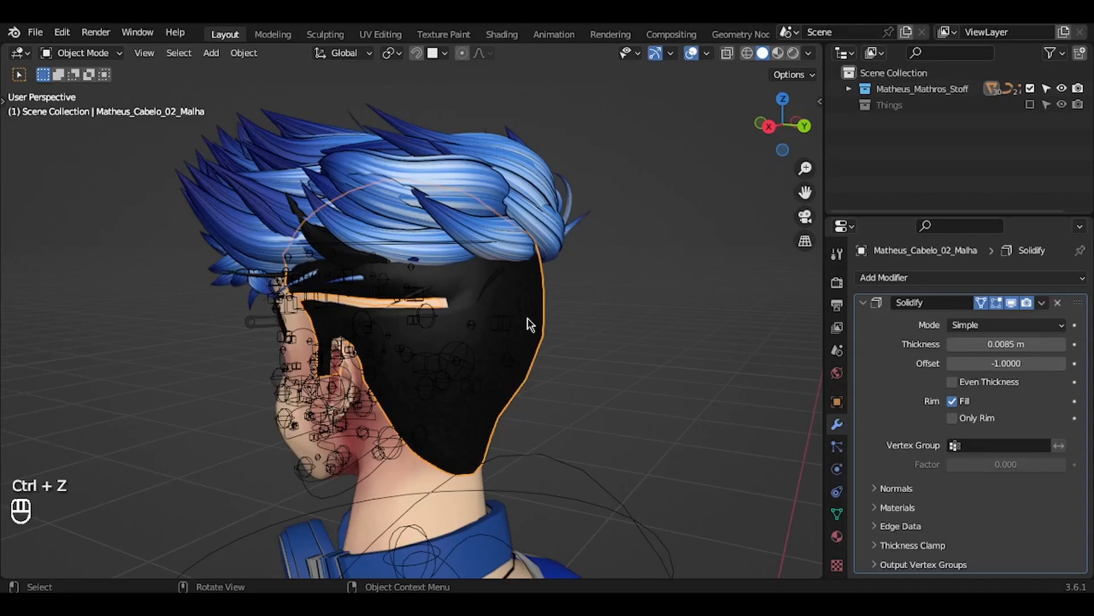
{"action": "key", "text": "h"}
{"action": "scroll", "coordinate": [528, 317], "scroll_direction": "up", "scroll_amount": 3, "text": "ctrl"}
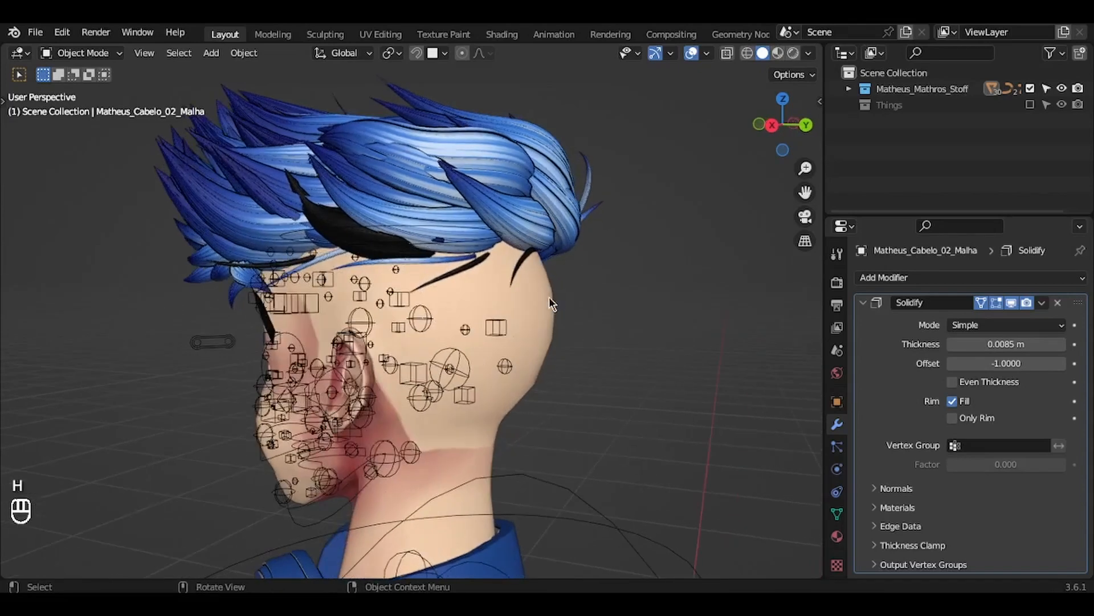
{"action": "left_click", "coordinate": [516, 342]}
{"action": "key", "text": "Tab"}
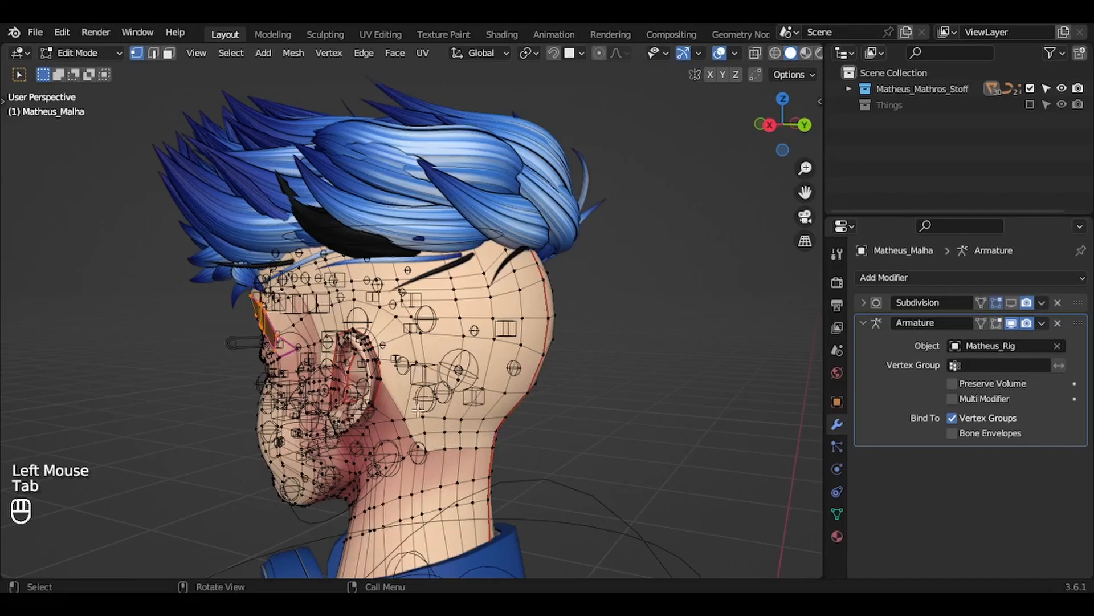
{"action": "key", "text": "3"}
{"action": "key", "text": "Tab"}
{"action": "key", "text": "alt+h"}
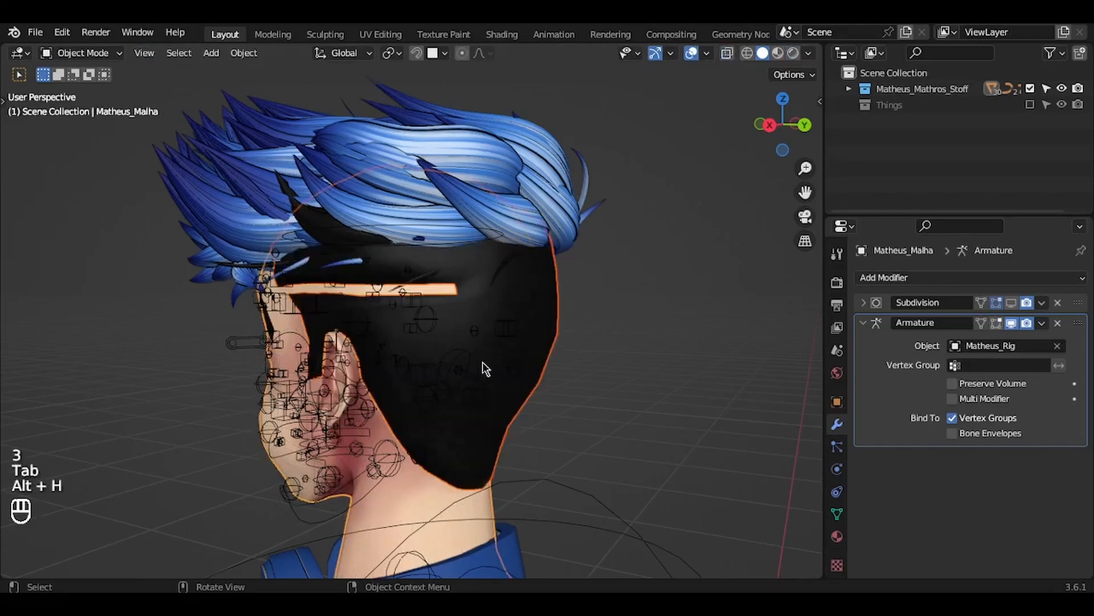
Select the black undercut mesh, collapse its Solidify modifier, view it from the side and back, and deselect everything
{"action": "left_click", "coordinate": [516, 319]}
{"action": "middle_click_drag", "start_coordinate": [483, 294], "coordinate": [505, 297]}
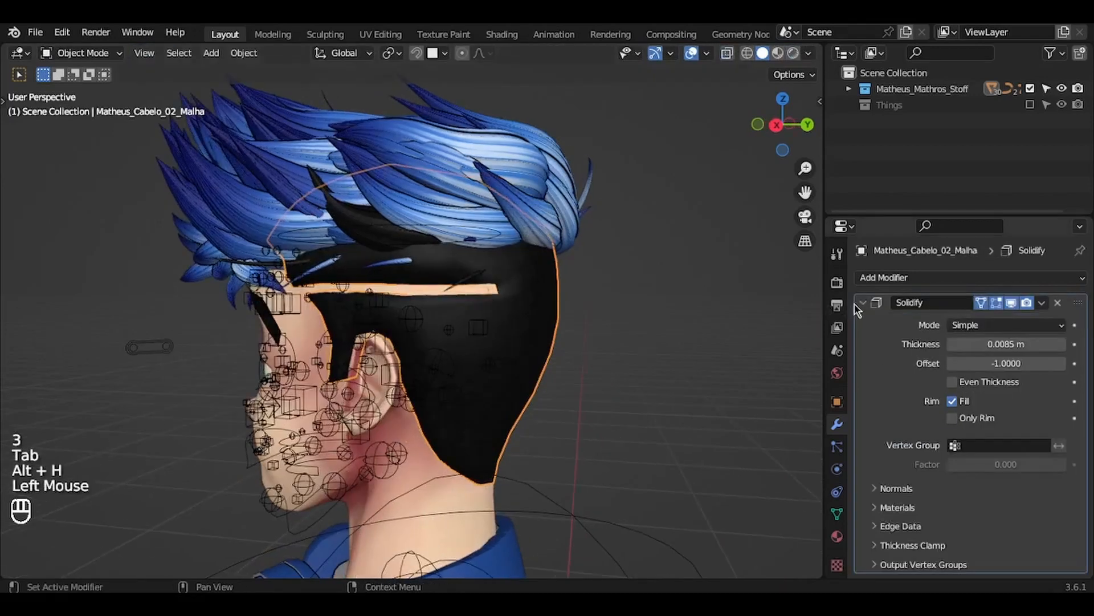
{"action": "left_click", "coordinate": [863, 303]}
{"action": "middle_click_drag", "start_coordinate": [625, 346], "coordinate": [625, 346]}
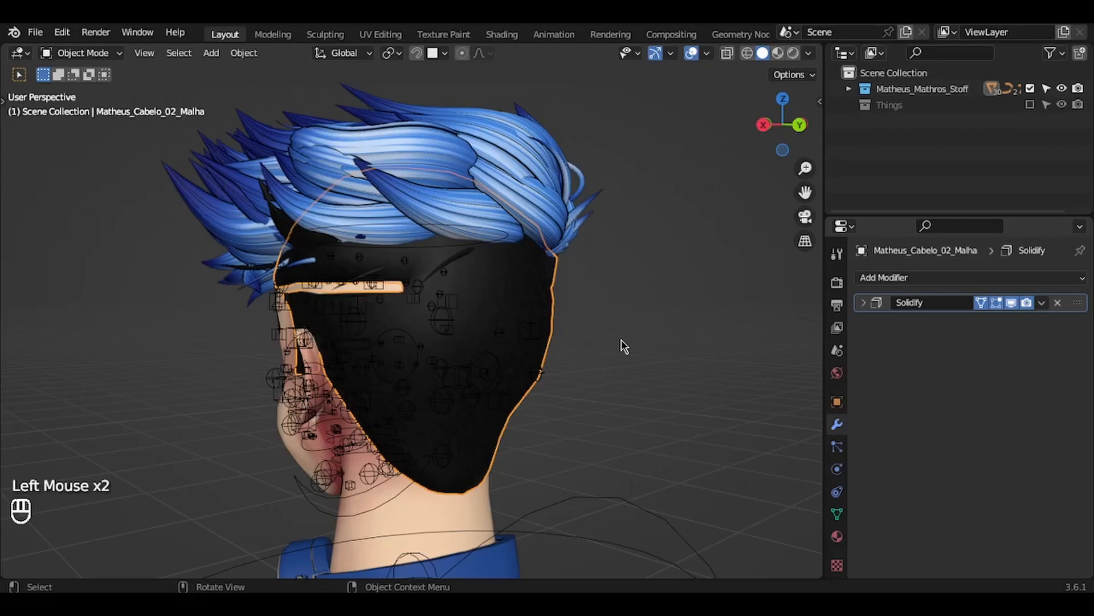
{"action": "middle_click_drag", "start_coordinate": [624, 346], "coordinate": [624, 346]}
{"action": "key", "text": "a"}
{"action": "key", "text": "a"}
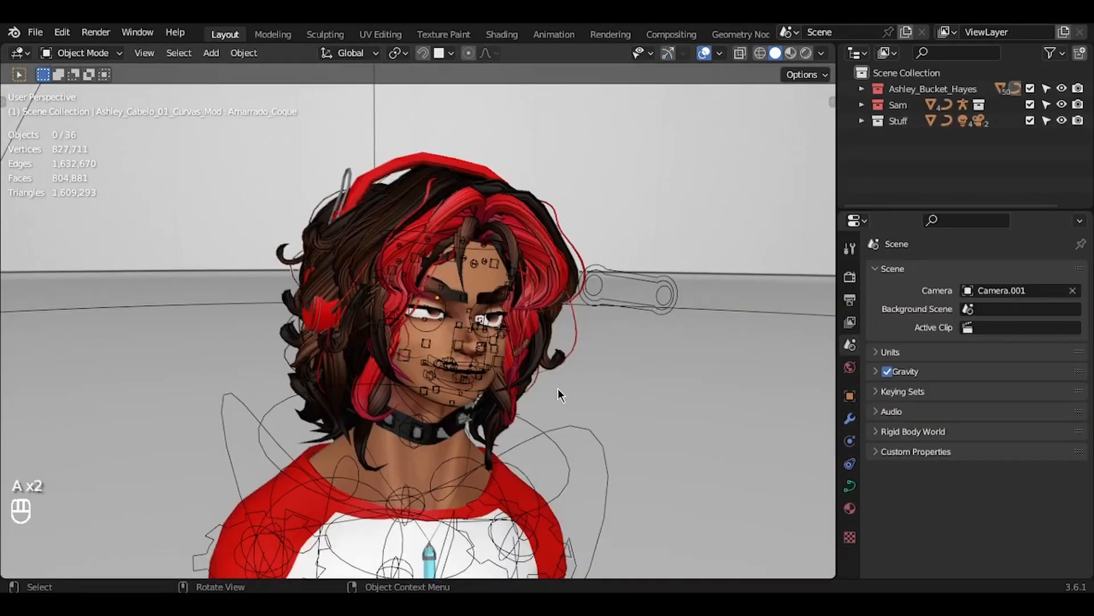
Examine the brown and red hair curves on the character with the headscarf and toggle the viewport display of their Mirror modifier
{"action": "middle_click_drag", "start_coordinate": [559, 388], "coordinate": [559, 388]}
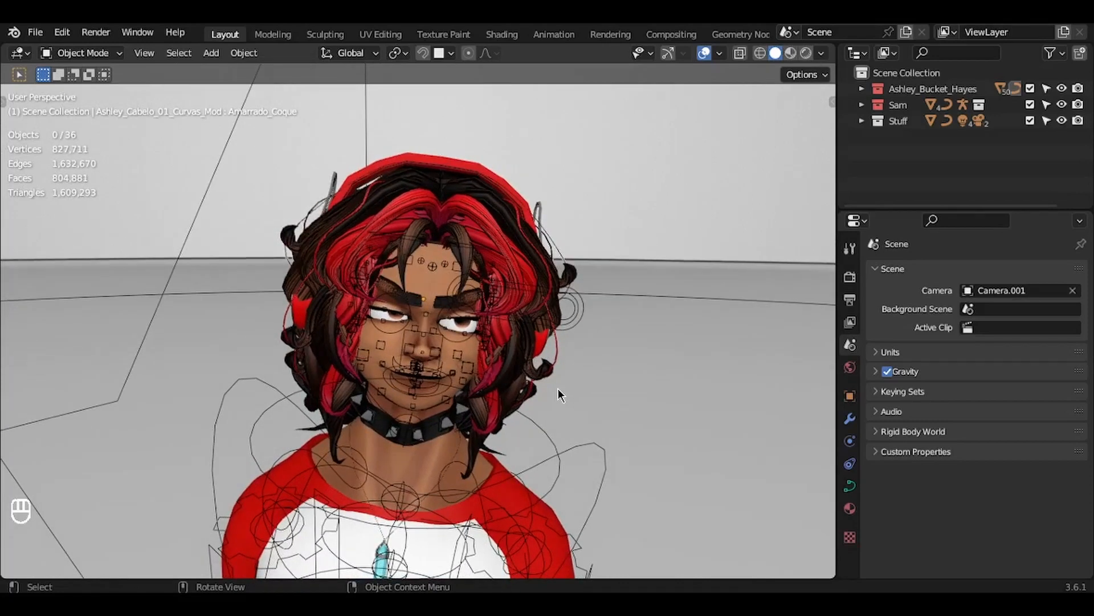
{"action": "middle_click_drag", "start_coordinate": [559, 394], "coordinate": [559, 393]}
{"action": "left_click", "coordinate": [513, 288]}
{"action": "middle_click_drag", "start_coordinate": [513, 288], "coordinate": [735, 347]}
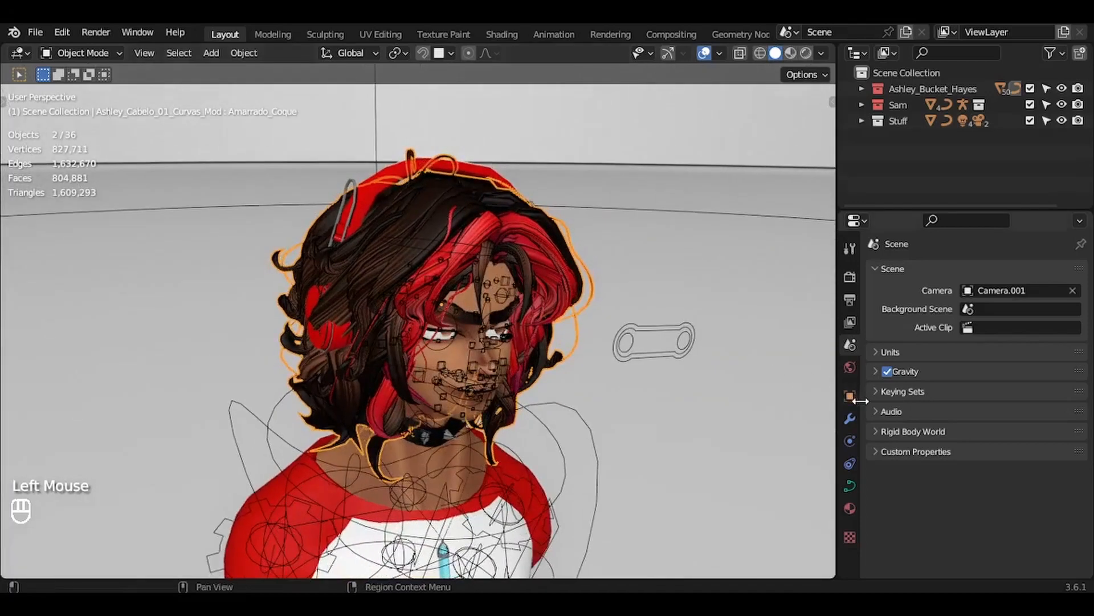
{"action": "left_click", "coordinate": [849, 418]}
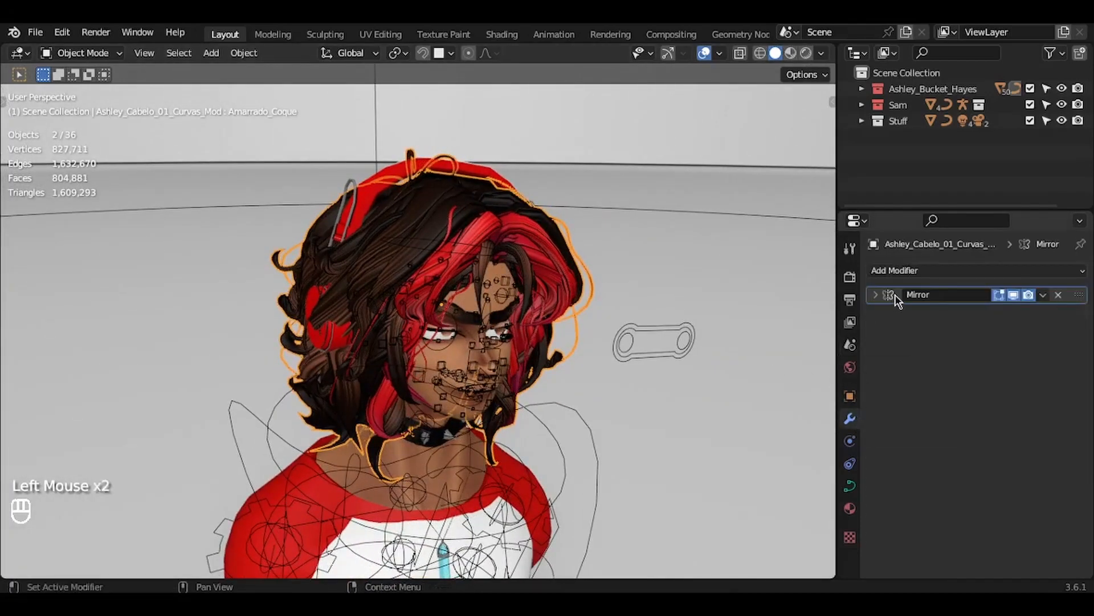
{"action": "middle_click_drag", "start_coordinate": [650, 267], "coordinate": [596, 266]}
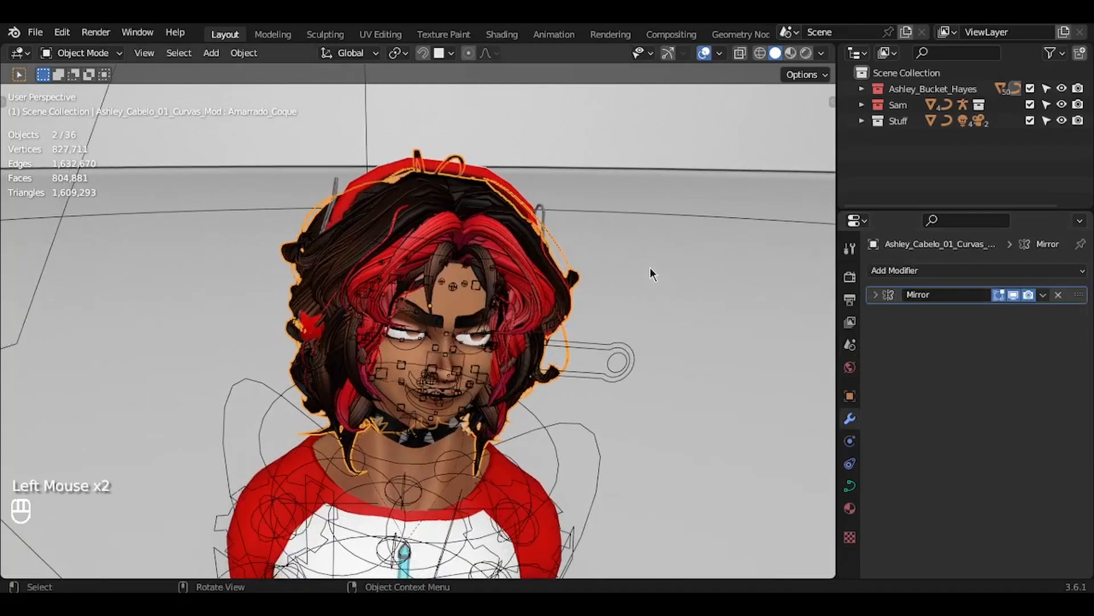
{"action": "left_click", "coordinate": [1014, 295]}
{"action": "middle_click_drag", "start_coordinate": [615, 302], "coordinate": [614, 302]}
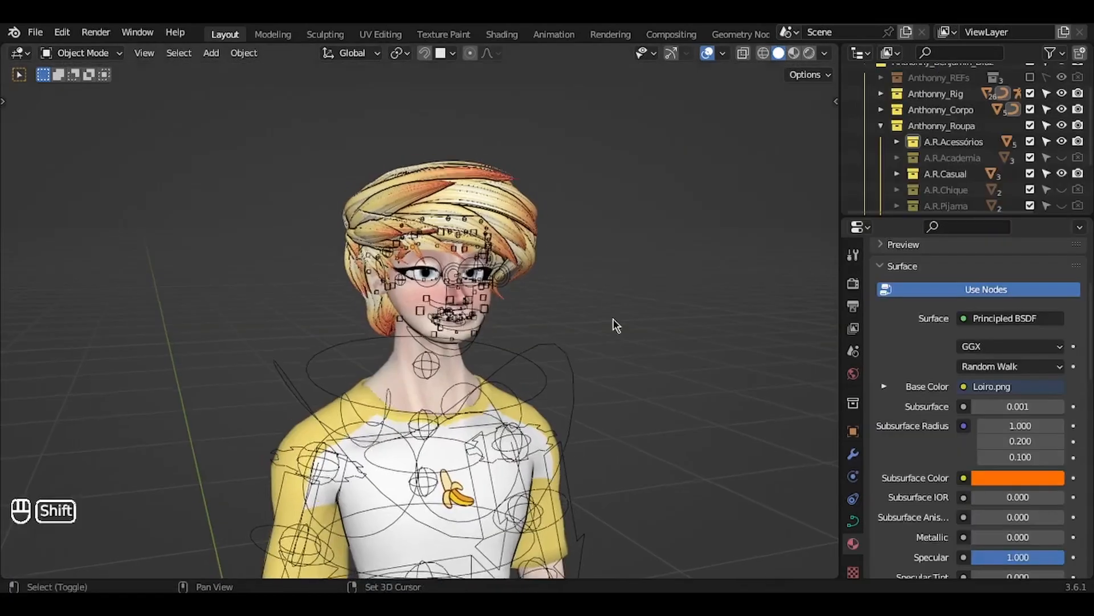
Frame the blond hair curve on the character in the banana shirt, check its modifiers, and examine it from several sides
{"action": "middle_click_drag", "start_coordinate": [614, 325], "coordinate": [613, 325]}
{"action": "left_click", "coordinate": [573, 211]}
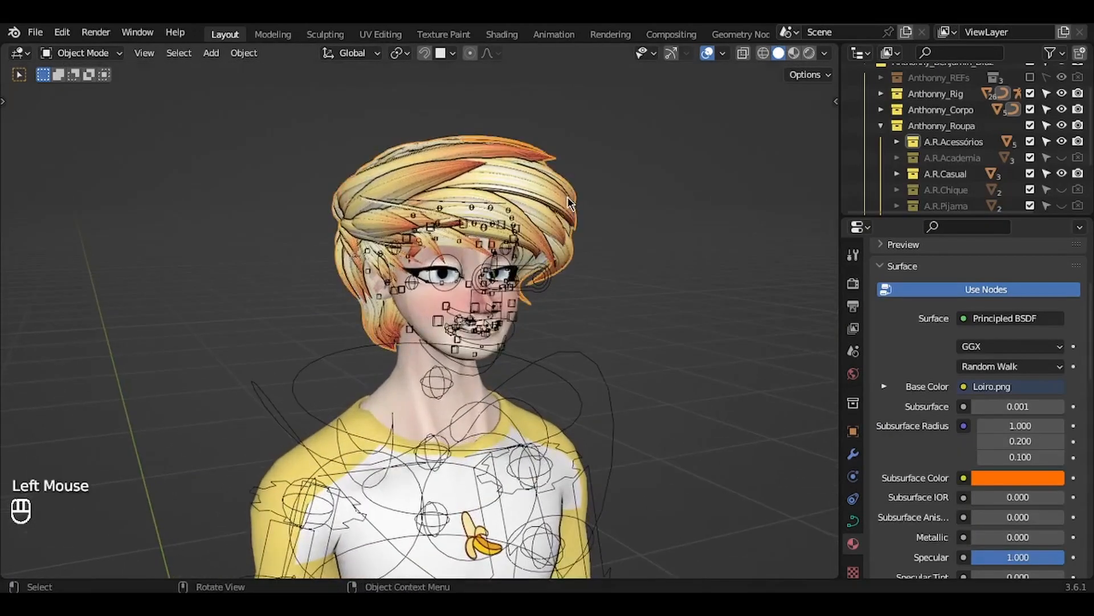
{"action": "key", "text": "KP_Decimal"}
{"action": "middle_click_drag", "start_coordinate": [568, 197], "coordinate": [567, 198]}
{"action": "middle_click_drag", "start_coordinate": [568, 198], "coordinate": [568, 197], "text": "shift"}
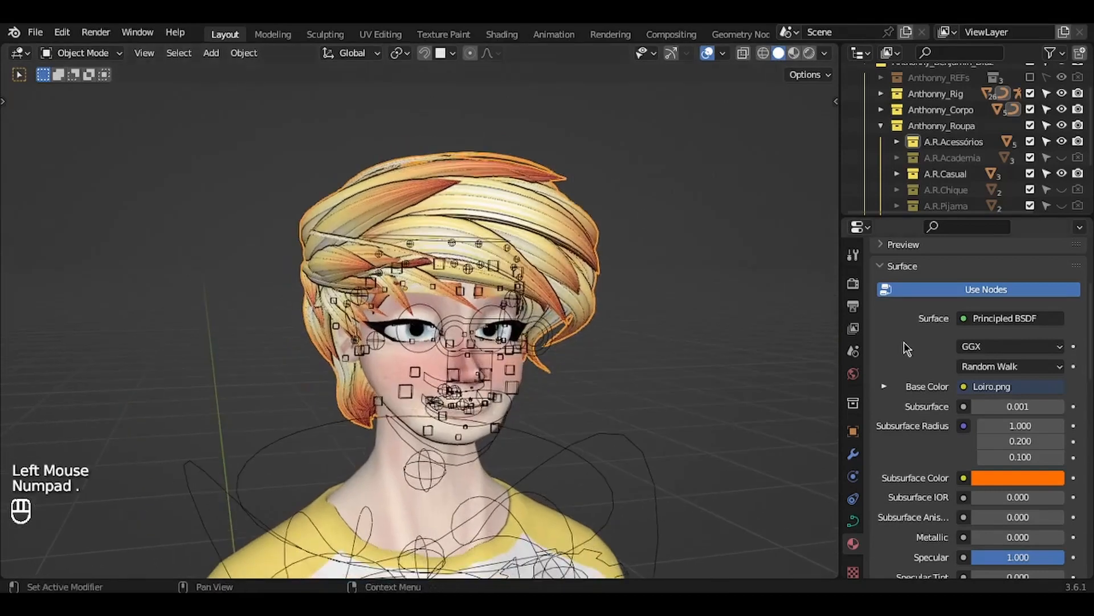
{"action": "left_click", "coordinate": [854, 455]}
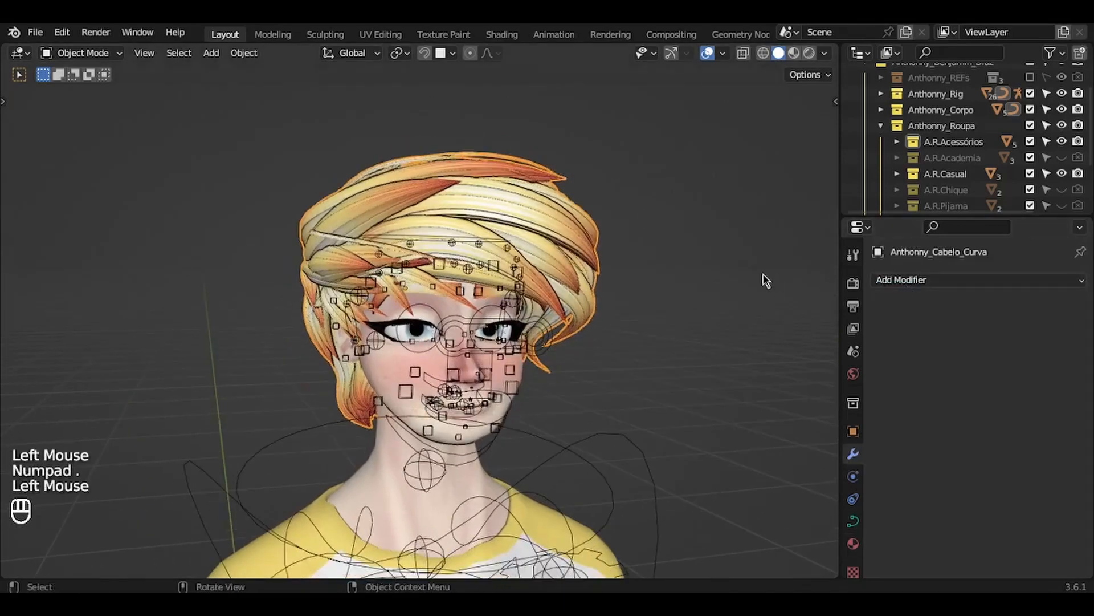
{"action": "middle_click_drag", "start_coordinate": [753, 270], "coordinate": [643, 330]}
{"action": "middle_click_drag", "start_coordinate": [498, 408], "coordinate": [498, 408]}
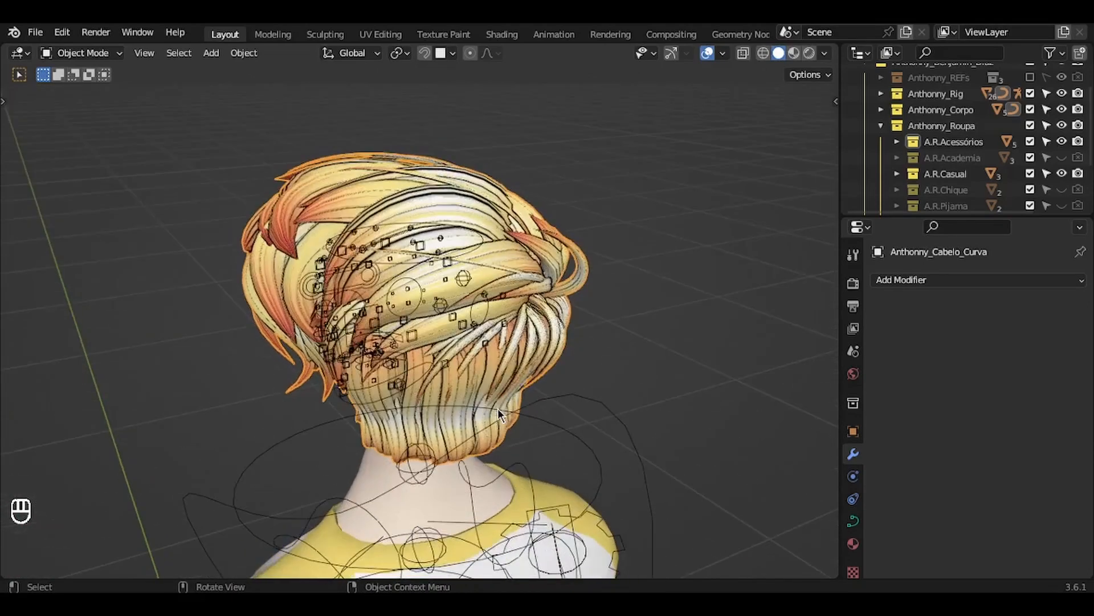
{"action": "middle_click_drag", "start_coordinate": [510, 203], "coordinate": [557, 224]}
Deselect all objects in the blond character's scene and save the file
{"action": "key", "text": "a"}
{"action": "key", "text": "a"}
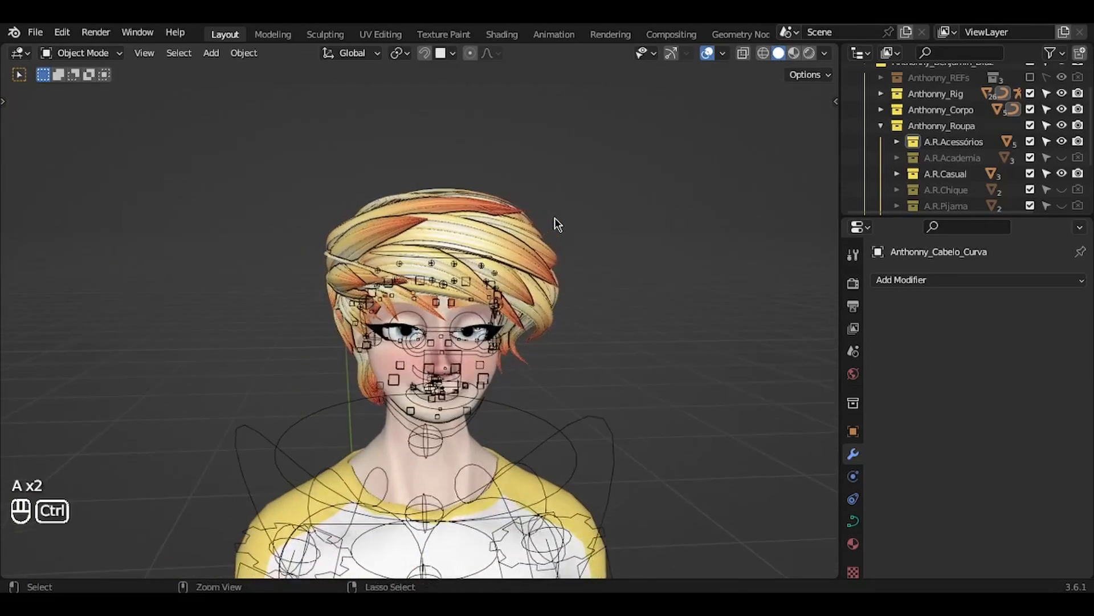
{"action": "key", "text": "ctrl+s"}
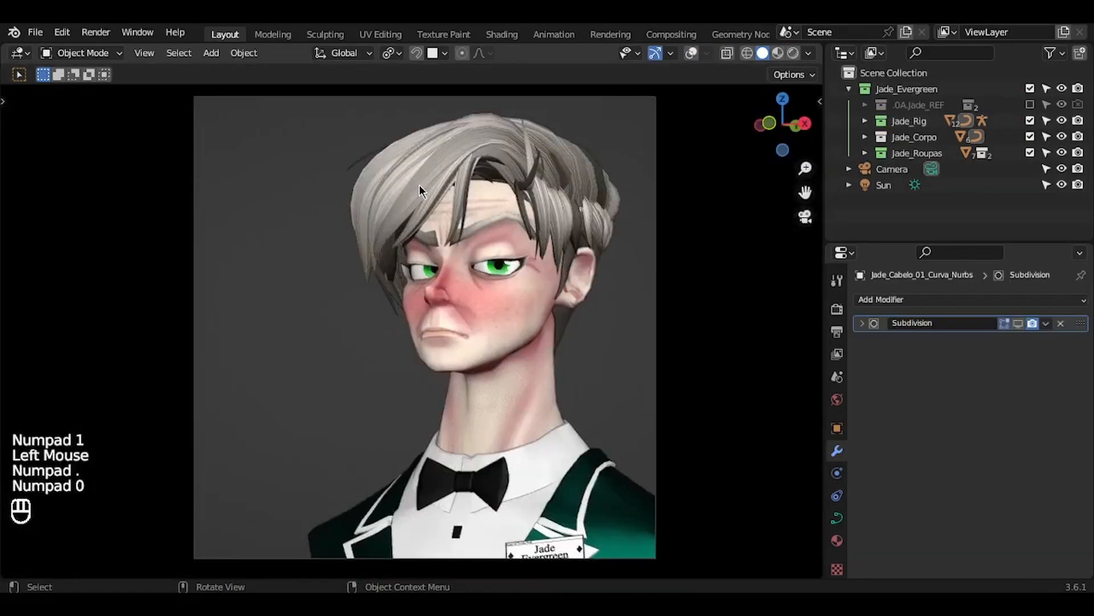
Turn on the viewport overlays, select the grey-haired character's dark undercut mesh, and frame it from behind
{"action": "key", "text": "KP_1"}
{"action": "middle_click_drag", "start_coordinate": [419, 185], "coordinate": [451, 111], "text": "shift"}
{"action": "middle_click_drag", "start_coordinate": [419, 185], "coordinate": [419, 148], "text": "ctrl"}
{"action": "middle_click_drag", "start_coordinate": [419, 185], "coordinate": [499, 148], "text": "shift"}
{"action": "mouse_move", "coordinate": [419, 185]}
{"action": "middle_mouse_down"}
{"action": "mouse_move", "coordinate": [362, 185]}
{"action": "mouse_move", "coordinate": [428, 179]}
{"action": "middle_mouse_up"}
{"action": "middle_click_drag", "start_coordinate": [470, 283], "coordinate": [470, 274], "text": "ctrl"}
{"action": "left_click", "coordinate": [691, 53]}
{"action": "left_click", "coordinate": [516, 302]}
{"action": "key", "text": "KP_Decimal"}
{"action": "mouse_move", "coordinate": [606, 296]}
{"action": "middle_mouse_down", "text": "ctrl"}
{"action": "mouse_move", "coordinate": [606, 319]}
{"action": "mouse_move", "coordinate": [623, 283]}
{"action": "middle_mouse_up", "text": "ctrl"}
{"action": "scroll", "coordinate": [606, 300], "scroll_direction": "up", "scroll_amount": 1}
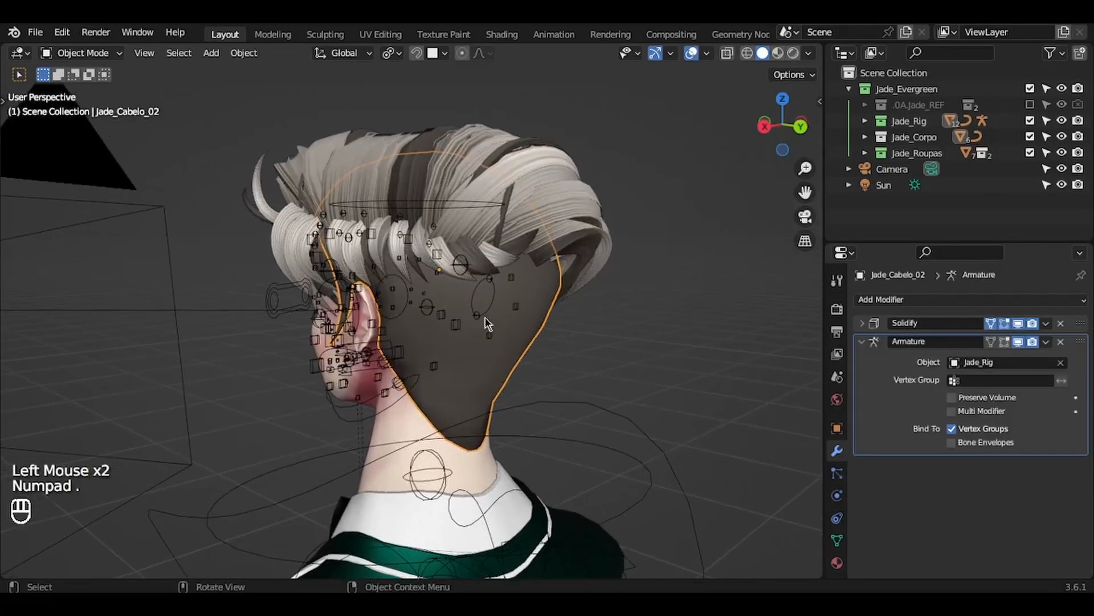
Temporarily hide the dark undercut to inspect the head mesh topology, then reveal and reselect the undercut and collapse its Armature modifier
{"action": "key", "text": "h"}
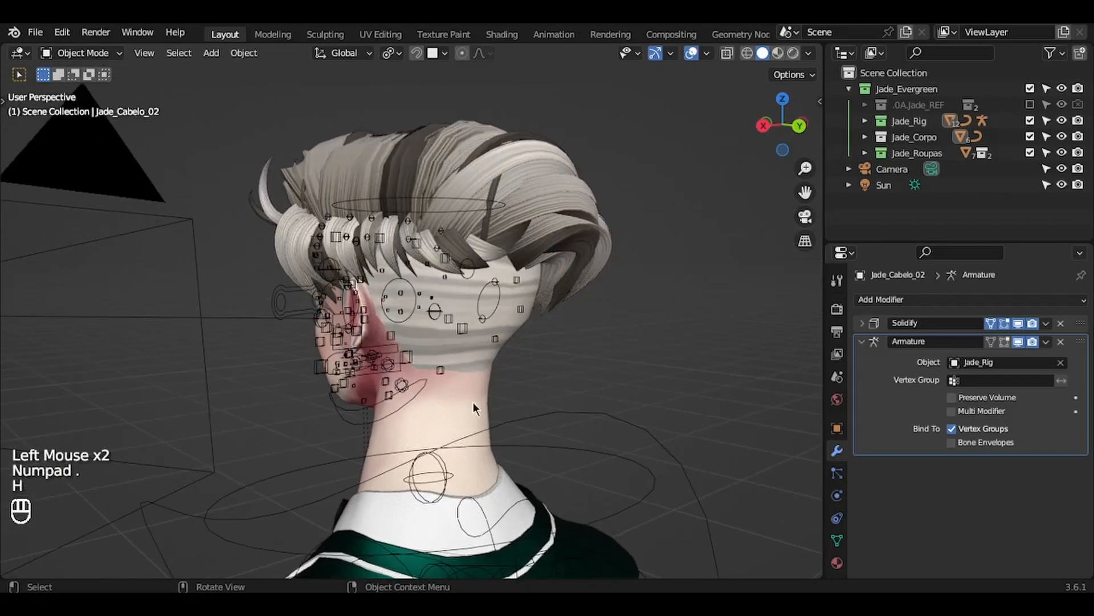
{"action": "left_click", "coordinate": [470, 410]}
{"action": "key", "text": "Tab"}
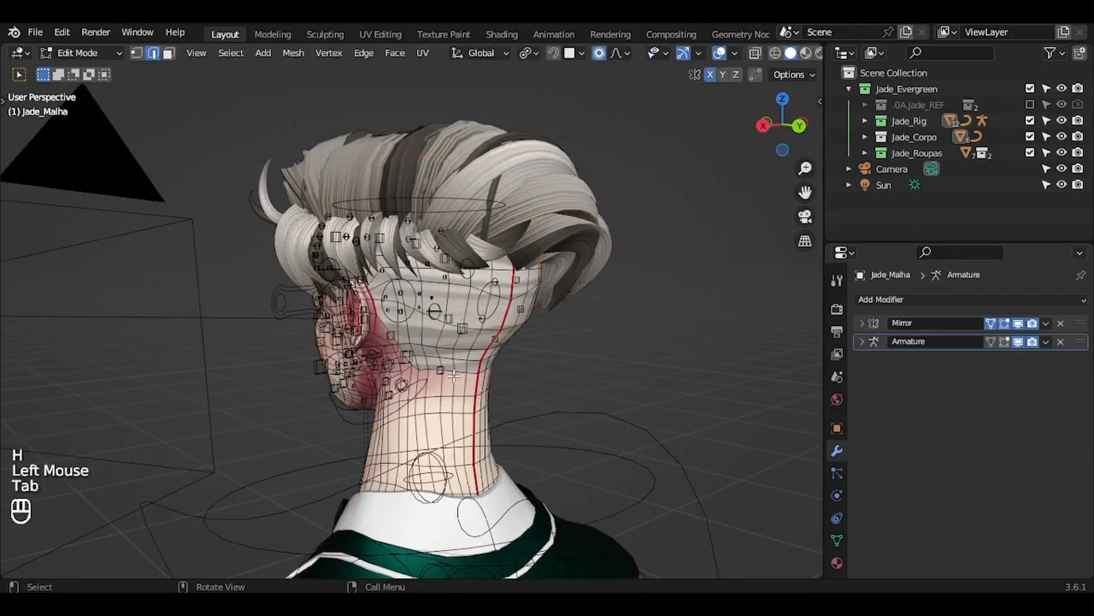
{"action": "key", "text": "Tab"}
{"action": "key", "text": "alt+h"}
{"action": "left_click", "coordinate": [478, 402]}
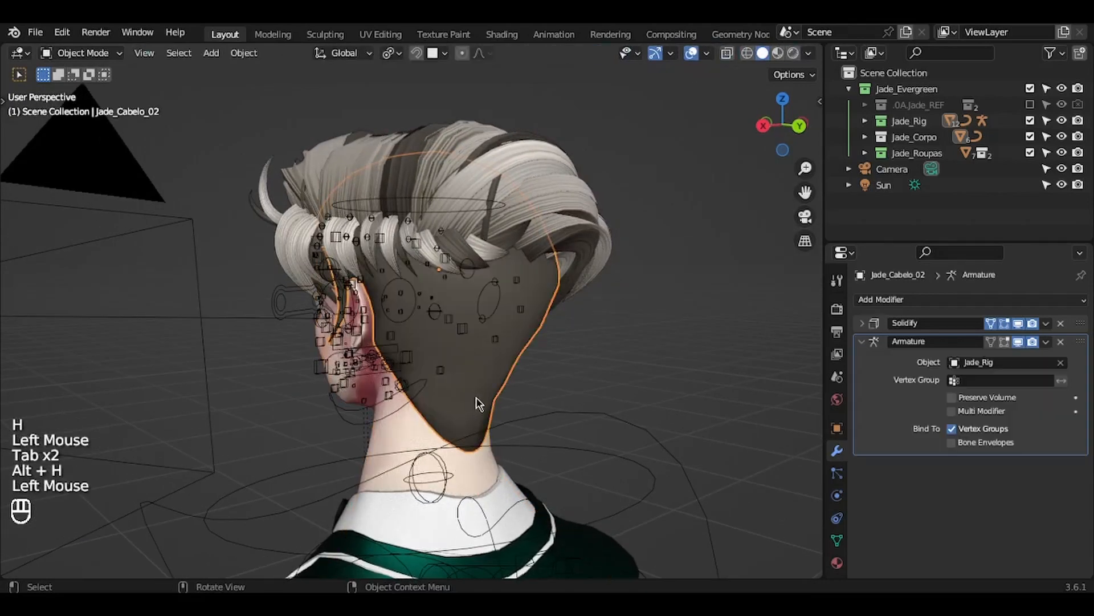
{"action": "left_click", "coordinate": [863, 342]}
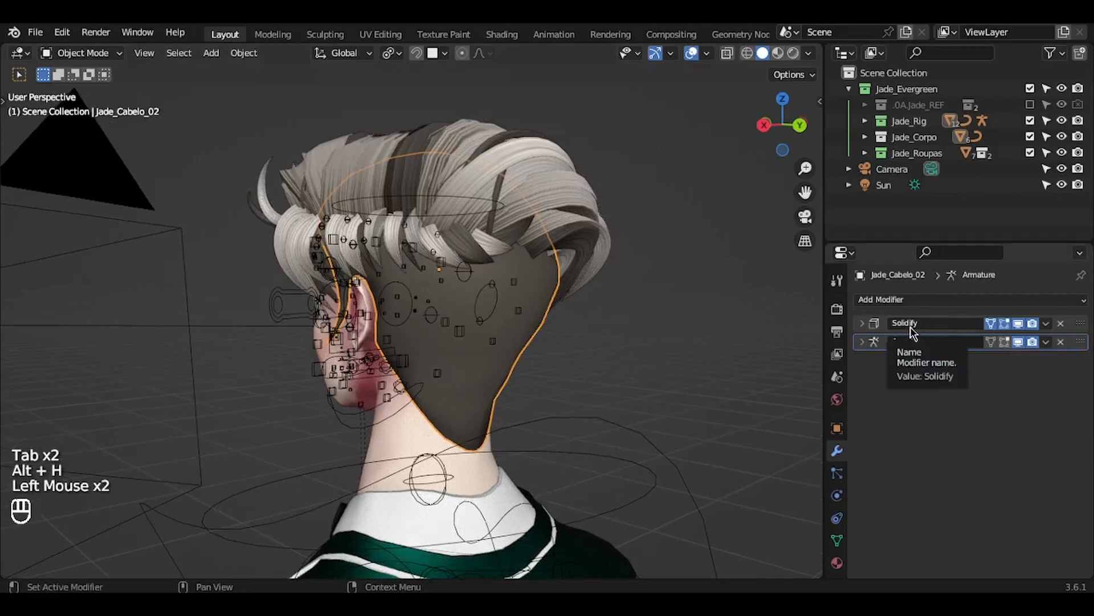
Select the grey NURBS hair curve and examine its shape and Subdivision modifier from several angles
{"action": "middle_click_drag", "start_coordinate": [626, 303], "coordinate": [593, 231]}
{"action": "left_click", "coordinate": [522, 165]}
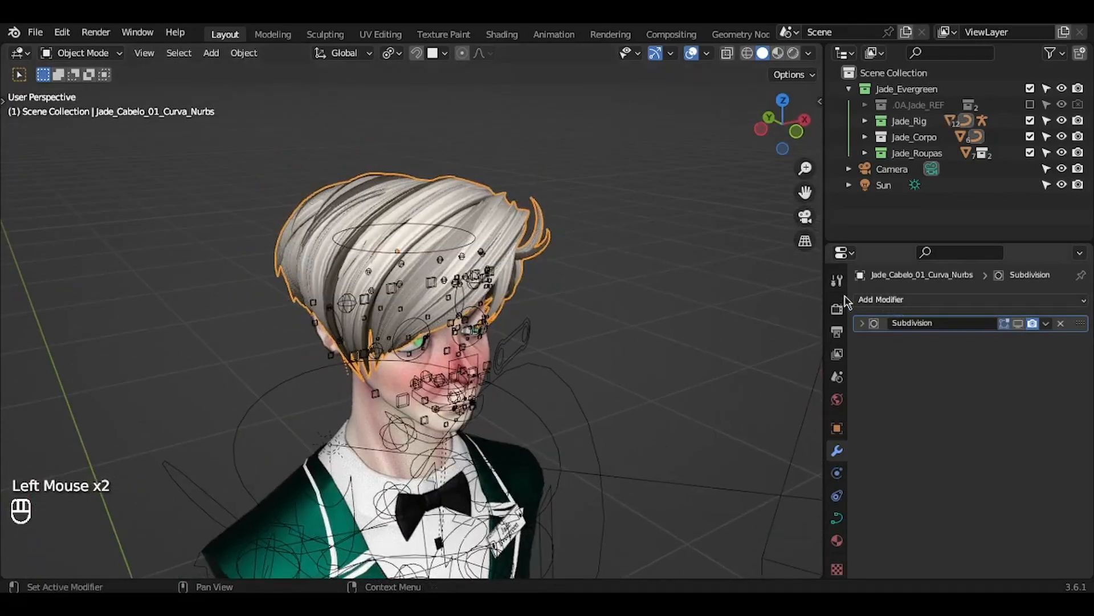
{"action": "middle_click_drag", "start_coordinate": [677, 293], "coordinate": [630, 313]}
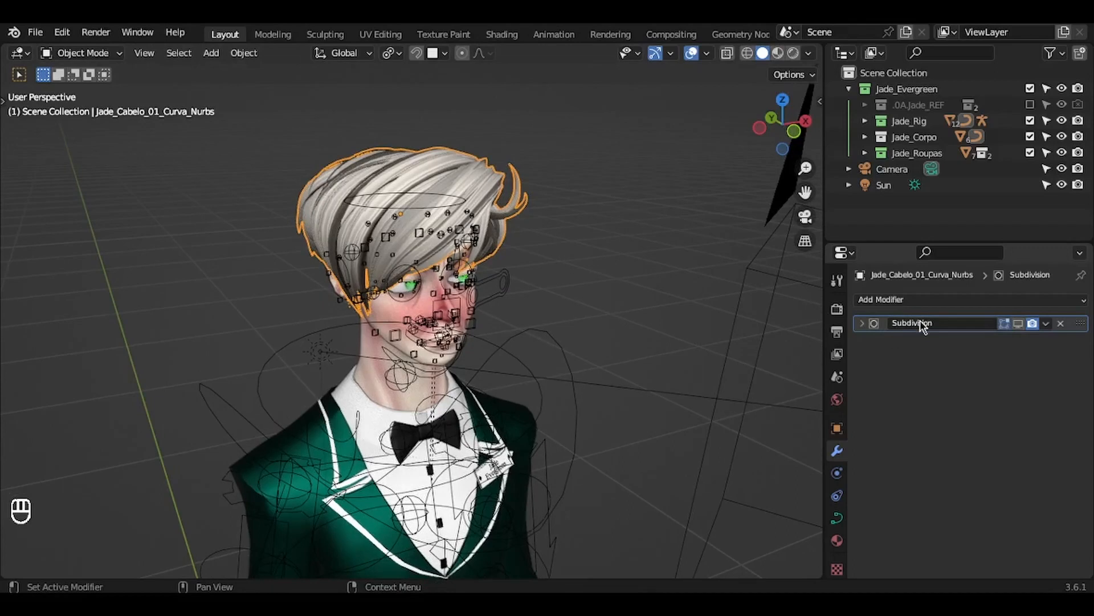
{"action": "middle_click_drag", "start_coordinate": [626, 275], "coordinate": [594, 275], "text": "ctrl"}
{"action": "middle_click_drag", "start_coordinate": [604, 336], "coordinate": [586, 334]}
Switch to the camera view of the grey-haired character, deselect everything, and save the file
{"action": "key", "text": "KP_0"}
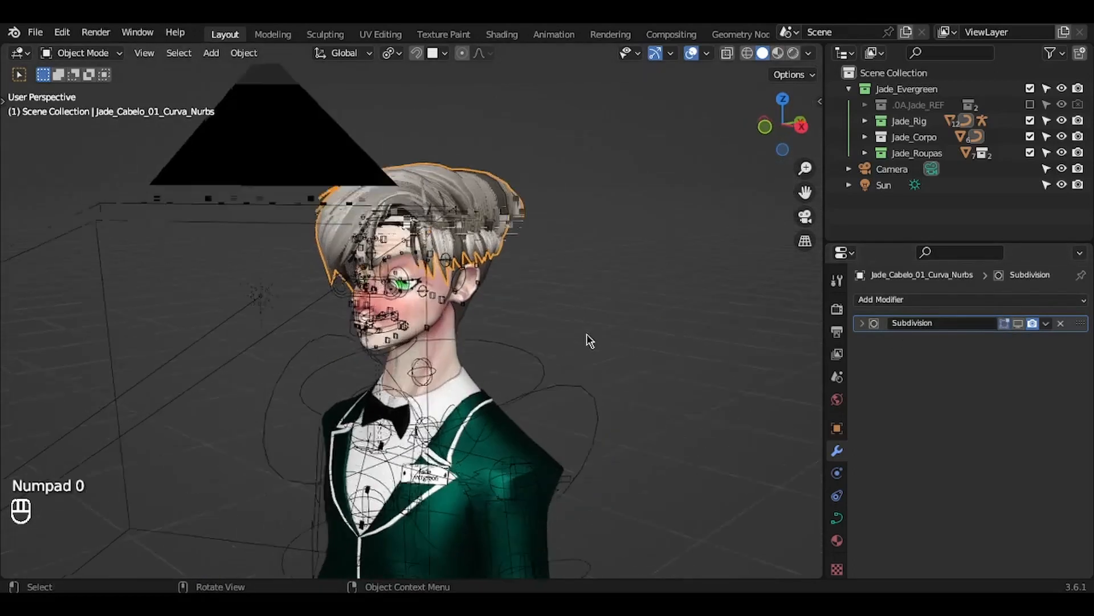
{"action": "key", "text": "a"}
{"action": "key", "text": "a"}
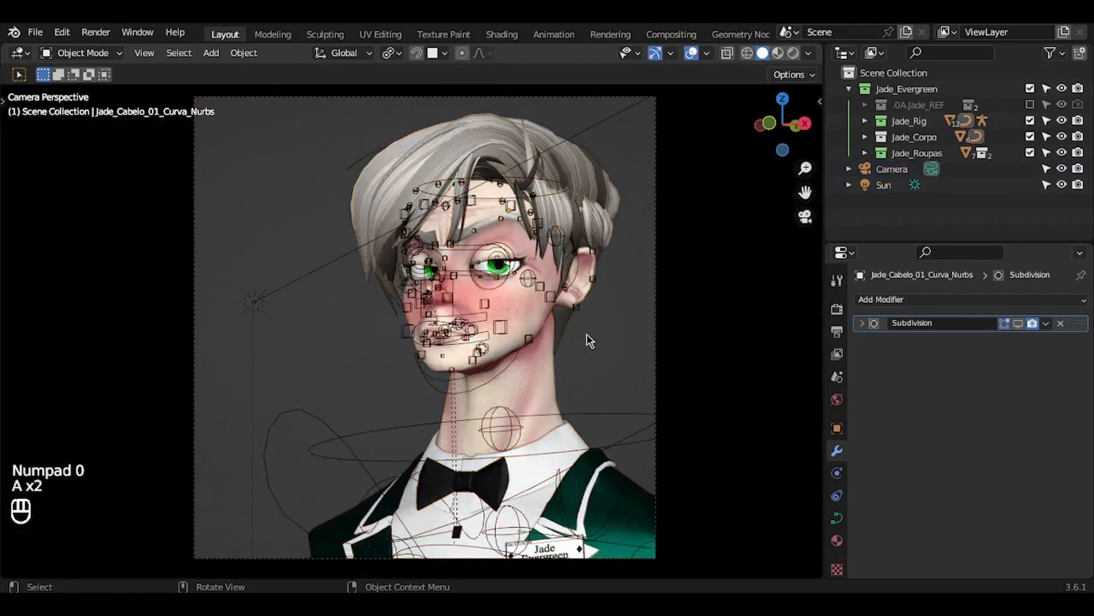
{"action": "key", "text": "ctrl+s"}
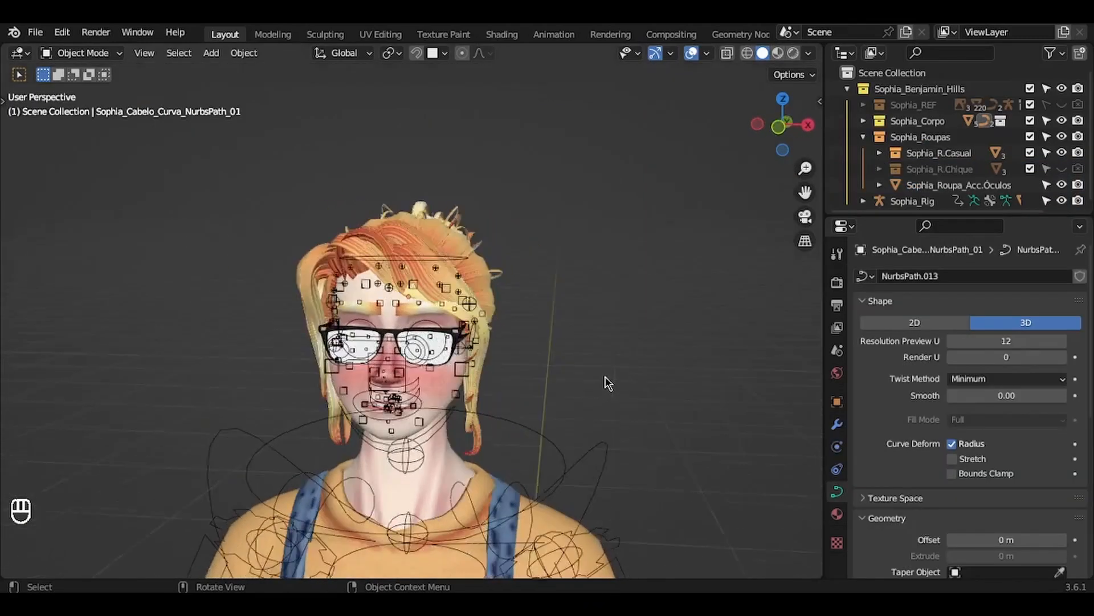
Select the back and front hair curves of the character with glasses and isolate them in local view
{"action": "middle_click_drag", "start_coordinate": [608, 383], "coordinate": [606, 382]}
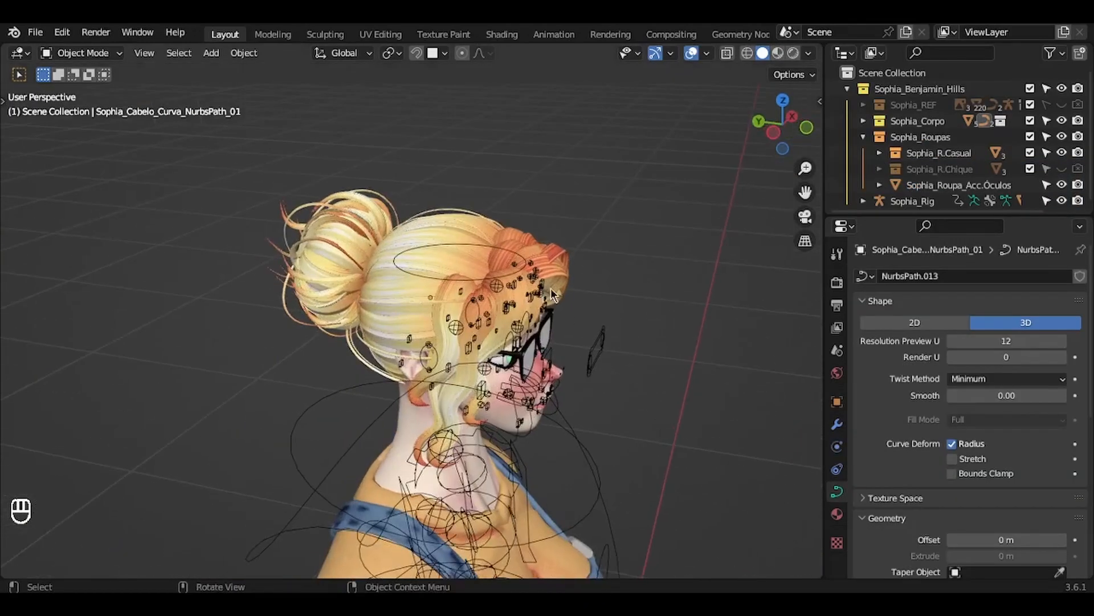
{"action": "left_click", "coordinate": [468, 206]}
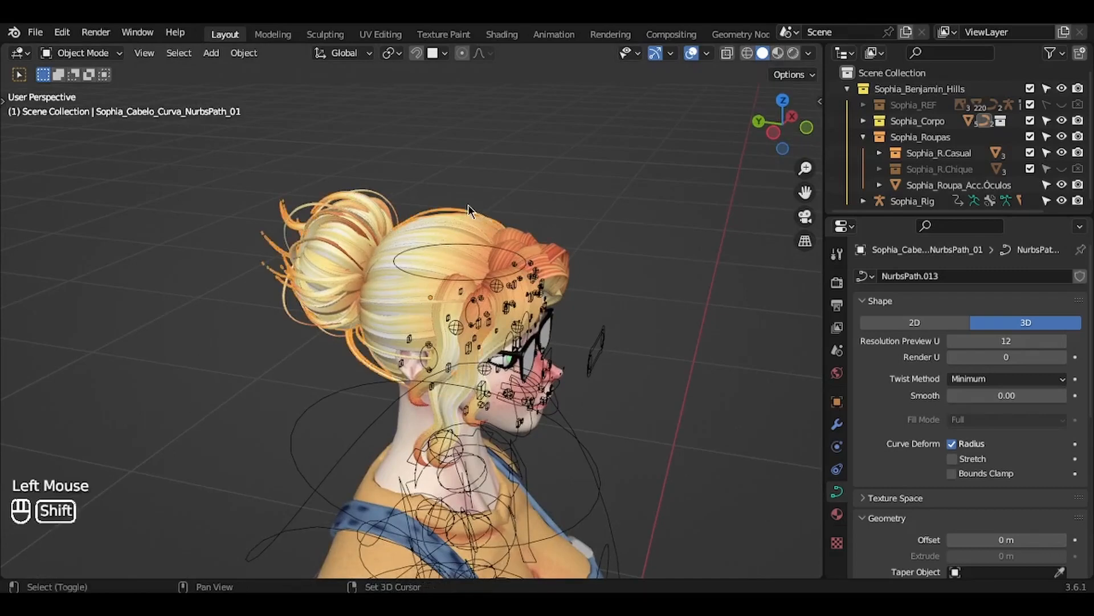
{"action": "left_click", "coordinate": [544, 243], "text": "shift"}
{"action": "left_click", "coordinate": [545, 243], "text": "shift"}
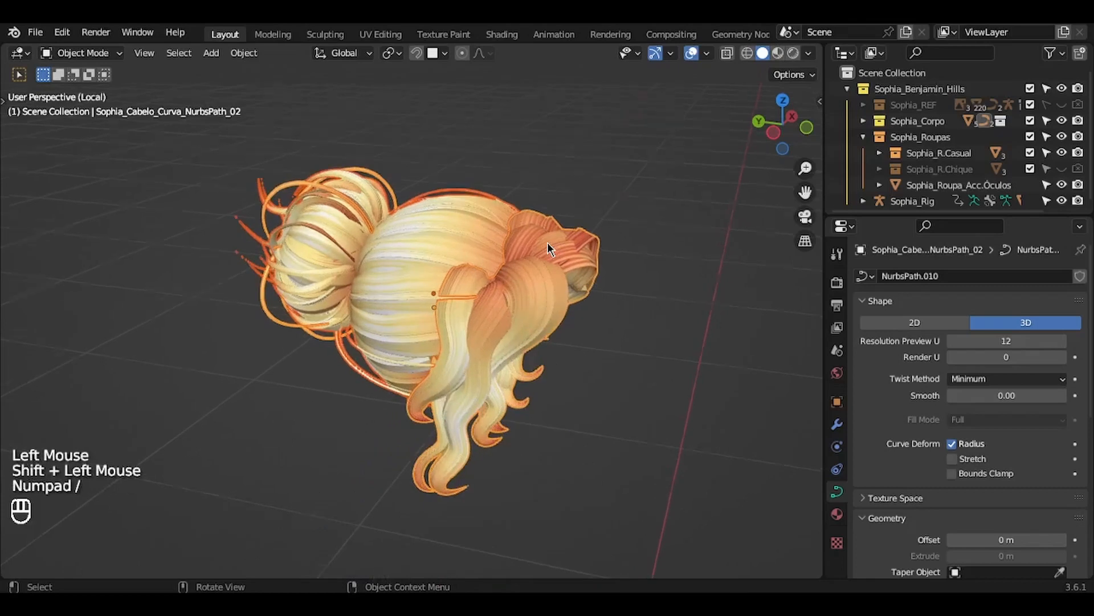
Try moving the front locks and the bun hair curve separately to check how the hair is split, cancelling each move
{"action": "left_click", "coordinate": [587, 256]}
{"action": "key", "text": "g"}
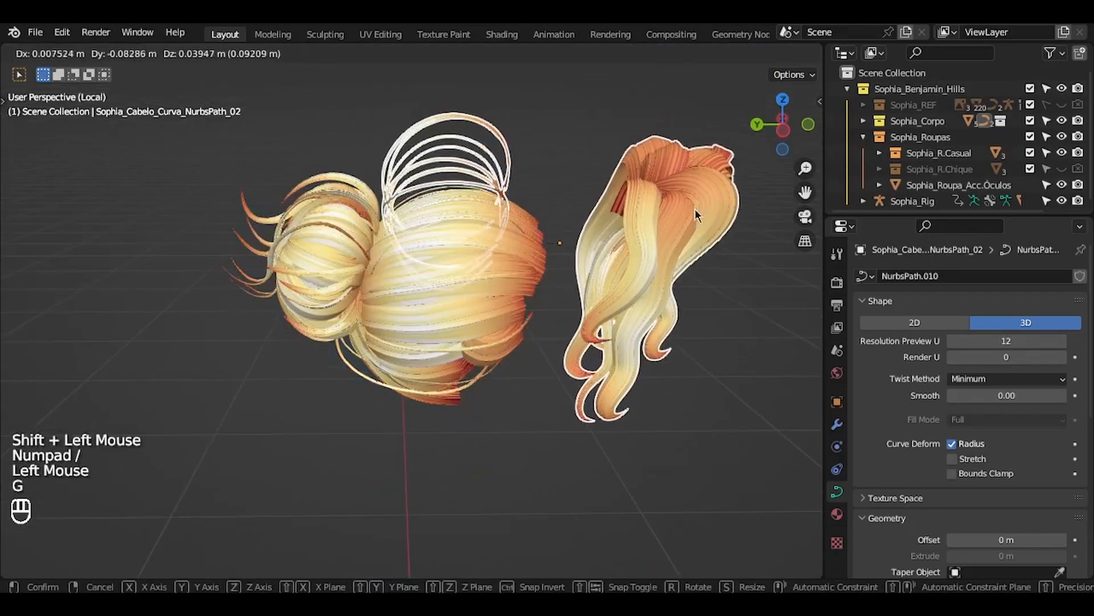
{"action": "key", "text": "Escape"}
{"action": "left_click", "coordinate": [432, 252]}
{"action": "key", "text": "g"}
{"action": "key", "text": "Escape"}
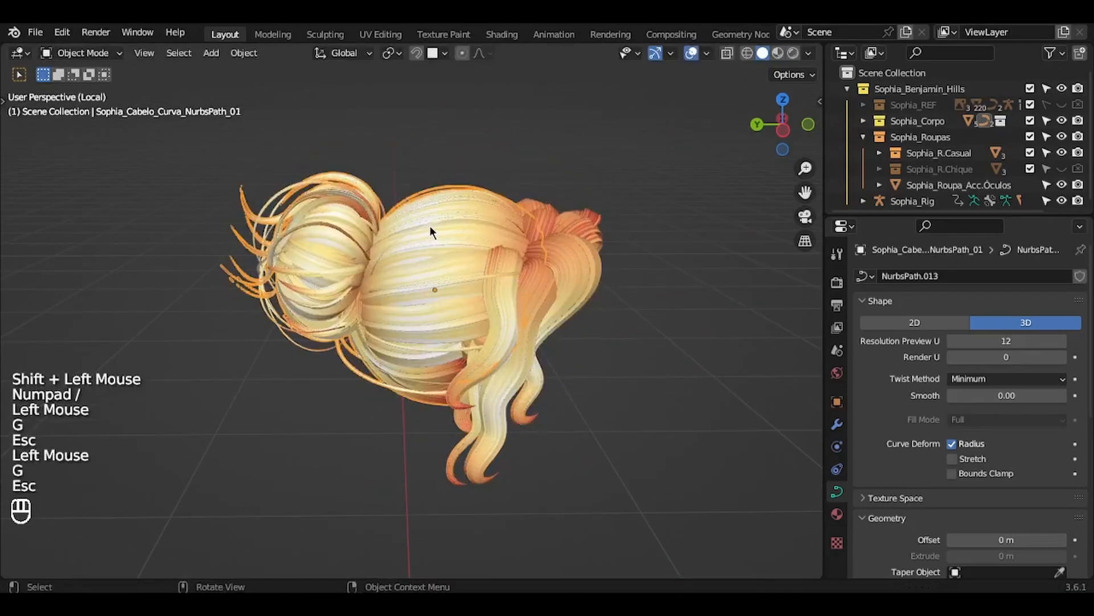
Examine the Mirror modifier on the back hair curve with a cancelled test move, and collapse the modifier's settings
{"action": "middle_click_drag", "start_coordinate": [430, 226], "coordinate": [493, 240]}
{"action": "left_click", "coordinate": [836, 424]}
{"action": "left_click", "coordinate": [438, 208]}
{"action": "key", "text": "g"}
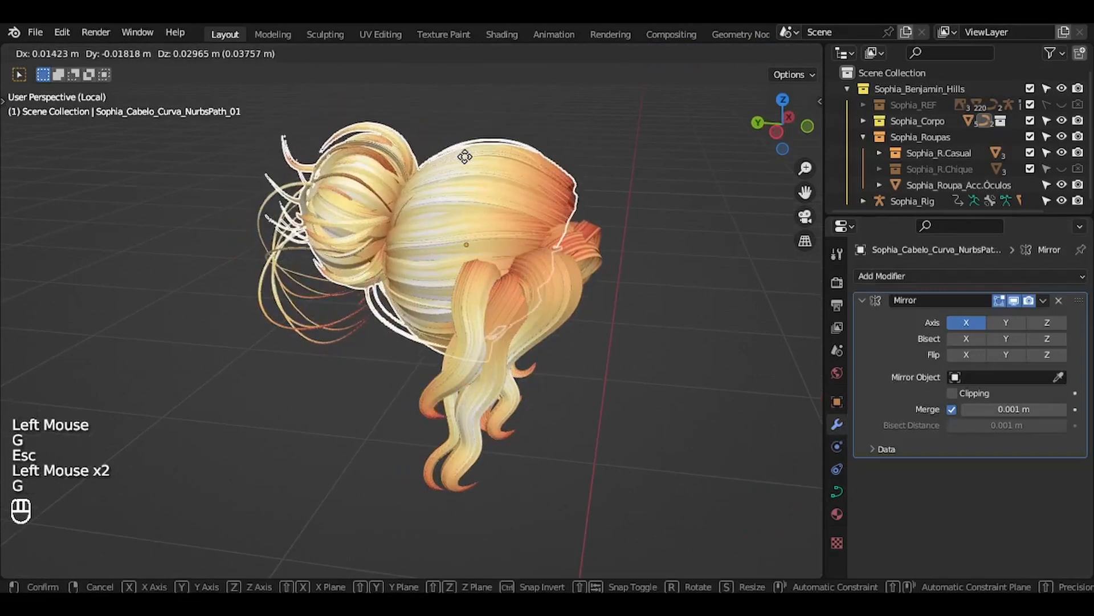
{"action": "key", "text": "Escape"}
{"action": "middle_click_drag", "start_coordinate": [467, 161], "coordinate": [674, 179]}
{"action": "left_click", "coordinate": [862, 300]}
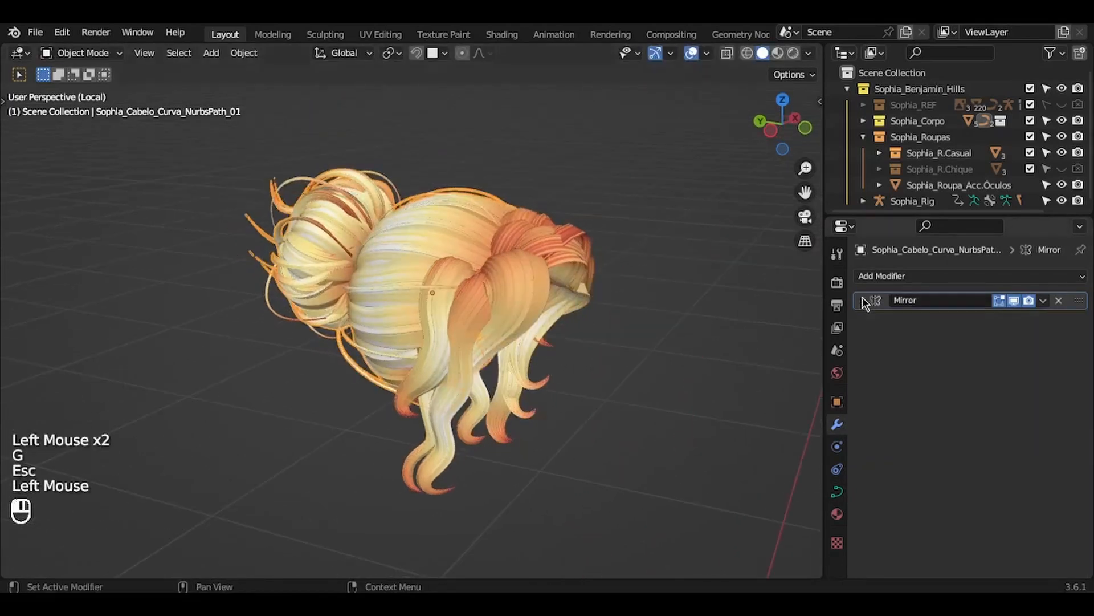
Toggle the viewport display of the back hair curve's Mirror modifier off and back on to compare the hair with and without mirroring
{"action": "left_click", "coordinate": [1014, 301]}
{"action": "middle_click_drag", "start_coordinate": [488, 267], "coordinate": [552, 267]}
{"action": "left_click", "coordinate": [1014, 301]}
Try moving the front hair curve, cancel the move, and check both hair curves selected together before reselecting only the front one
{"action": "left_click", "coordinate": [587, 265]}
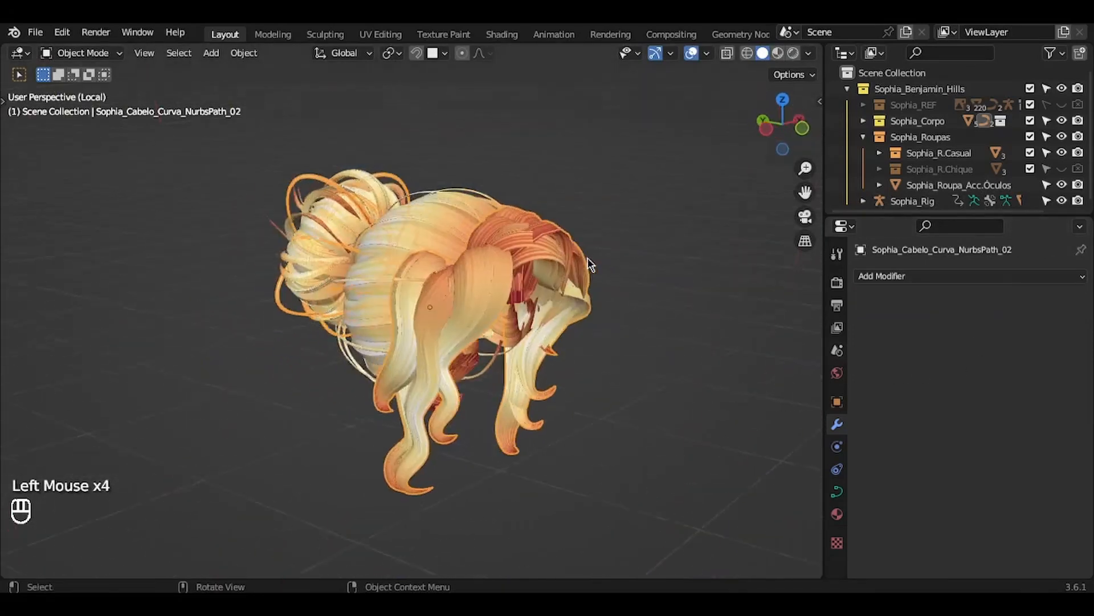
{"action": "middle_click_drag", "start_coordinate": [587, 265], "coordinate": [559, 215]}
{"action": "key", "text": "g"}
{"action": "key", "text": "Escape"}
{"action": "left_click", "coordinate": [448, 215], "text": "shift"}
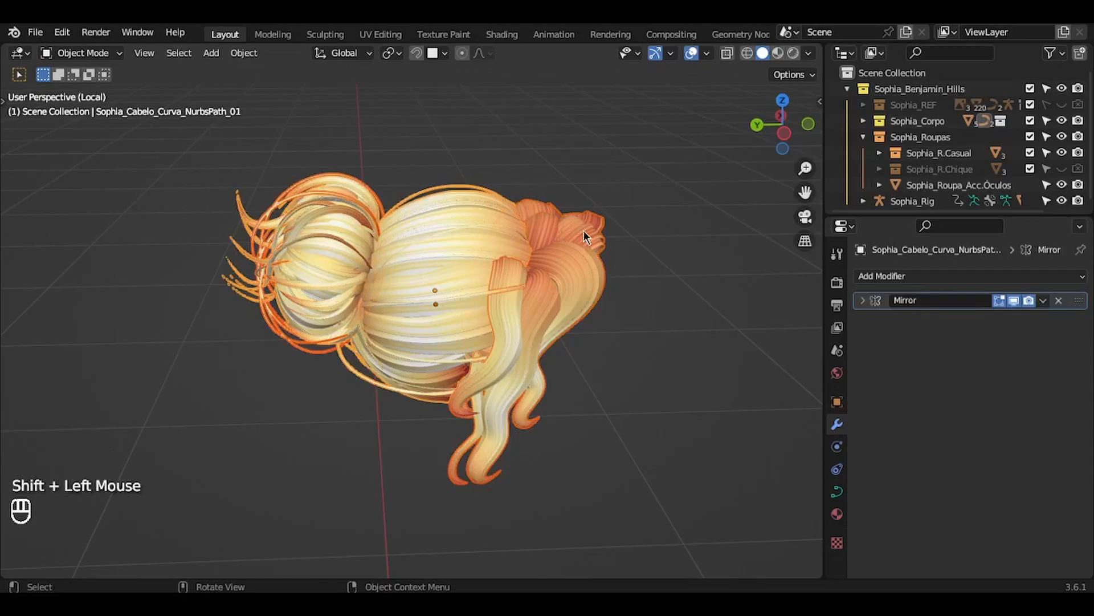
{"action": "left_click", "coordinate": [508, 252]}
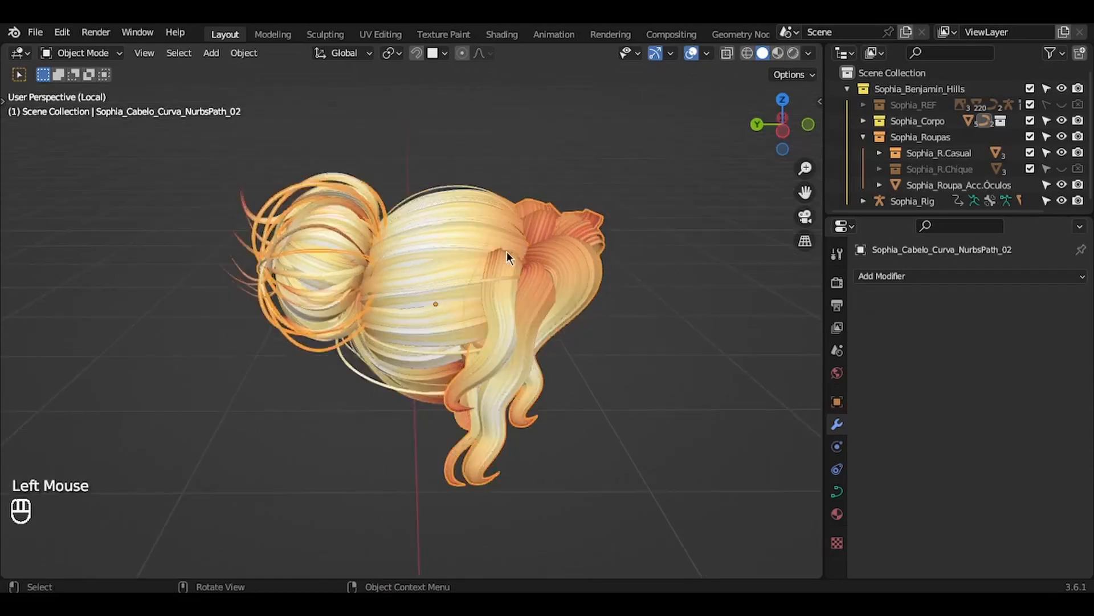
Leave local view, deselect everything, and return to the camera view of the character with glasses
{"action": "key", "text": "KP_Divide"}
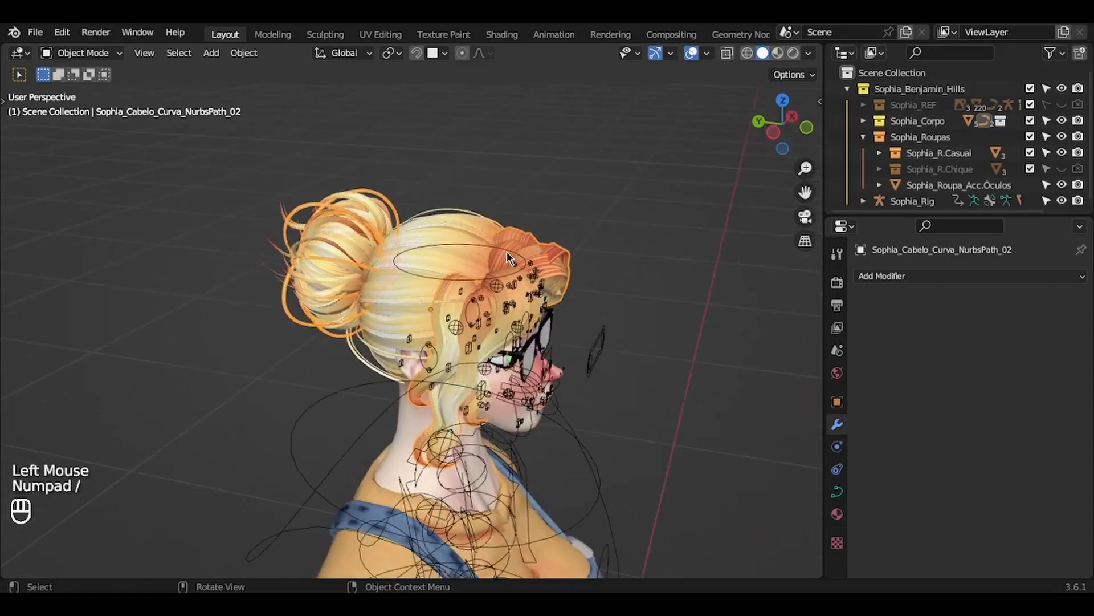
{"action": "left_click", "coordinate": [645, 247]}
{"action": "middle_click_drag", "start_coordinate": [645, 247], "coordinate": [648, 250]}
{"action": "key", "text": "KP_0"}
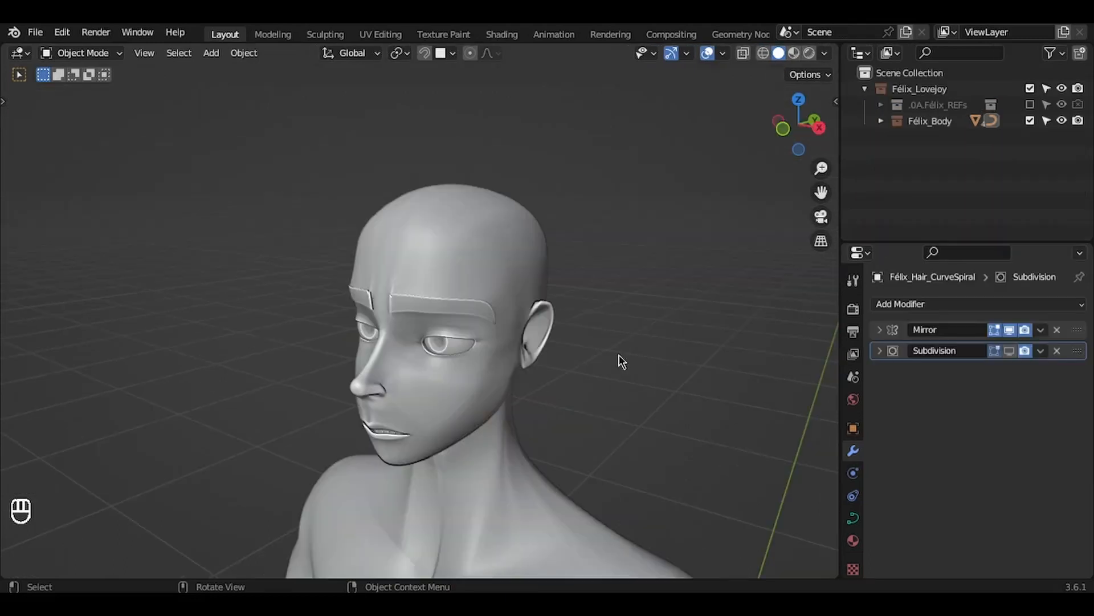
{"action": "middle_click_drag", "start_coordinate": [620, 359], "coordinate": [620, 359], "text": "shift"}
{"action": "middle_click_drag", "start_coordinate": [621, 359], "coordinate": [461, 305], "text": "ctrl"}
{"action": "key", "text": "KP_1"}
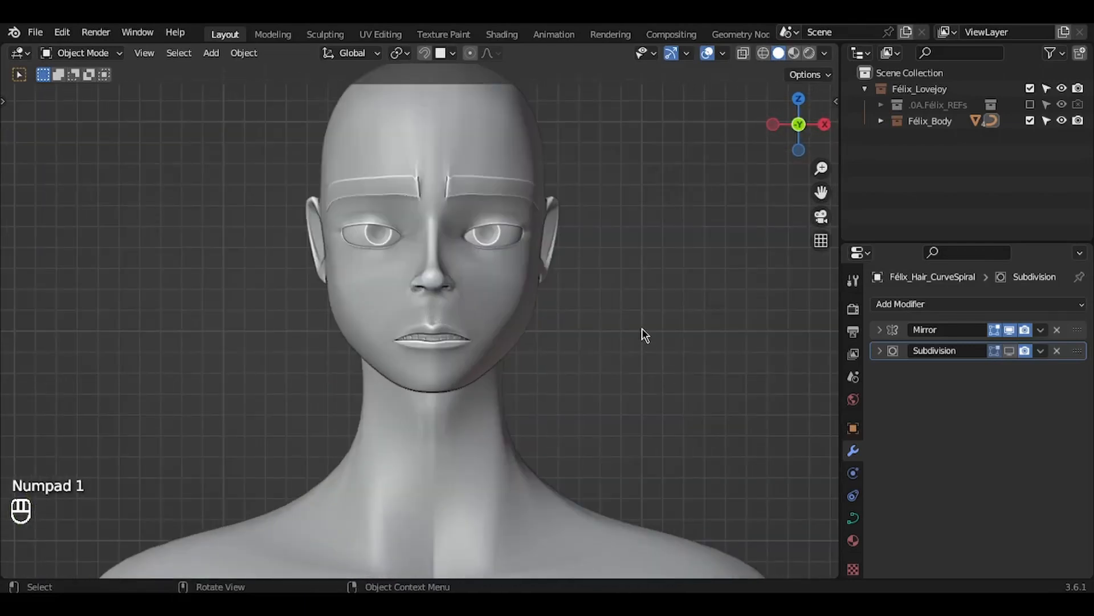
{"action": "middle_click_drag", "start_coordinate": [689, 310], "coordinate": [733, 161], "text": "ctrl"}
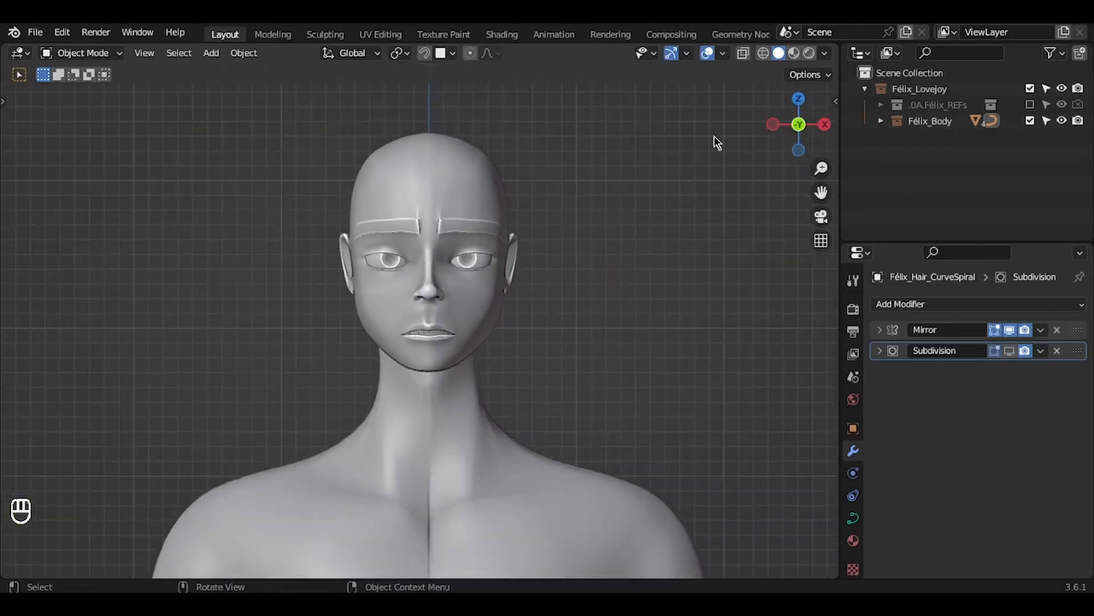
{"action": "middle_click_drag", "start_coordinate": [707, 265], "coordinate": [703, 261], "text": "ctrl"}
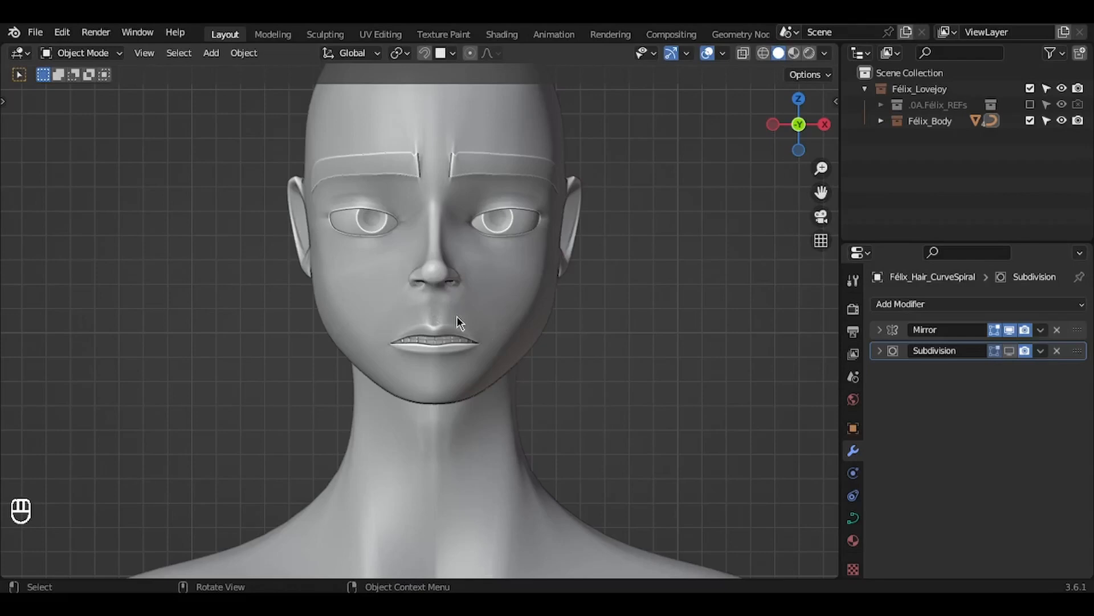
{"action": "middle_click_drag", "start_coordinate": [457, 318], "coordinate": [457, 318], "text": "ctrl"}
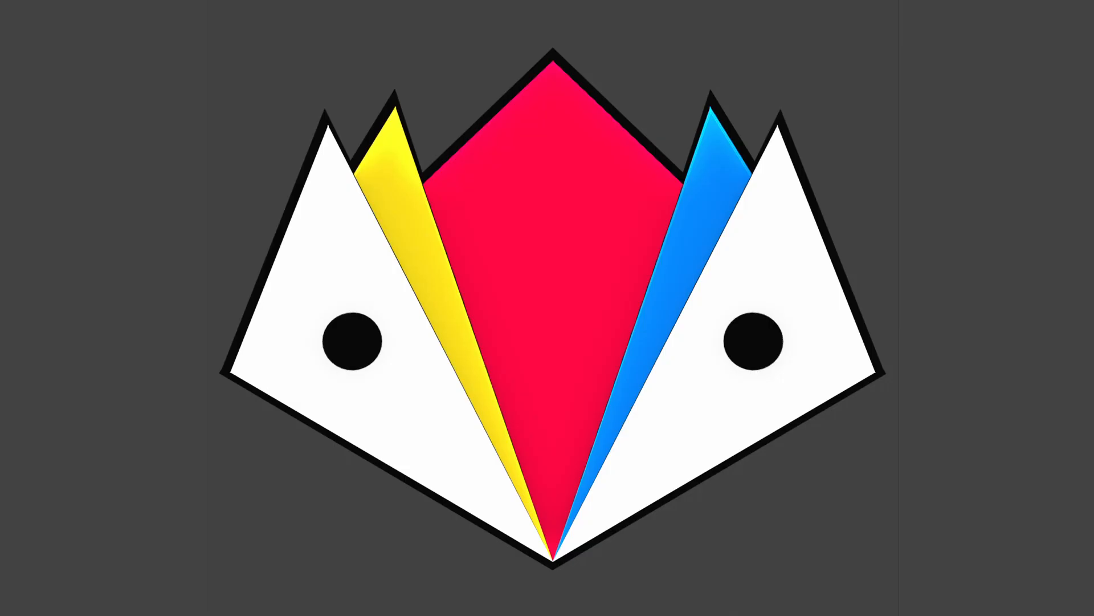